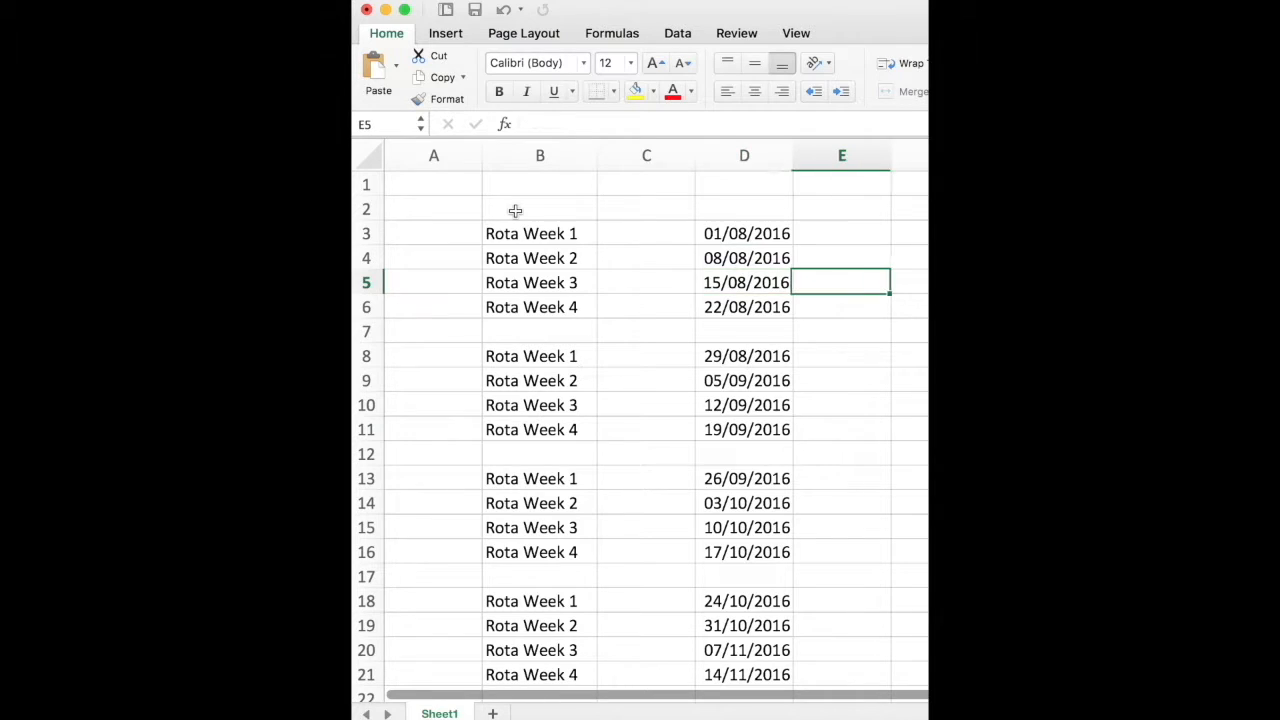
{"action": "key", "text": "Down"}
{"action": "key", "text": "Down"}
{"action": "key", "text": "Down"}
{"action": "key", "text": "Down"}
{"action": "key", "text": "Down"}
{"action": "key", "text": "Down"}
{"action": "key", "text": "Down"}
{"action": "key", "text": "Down"}
{"action": "key", "text": "Down"}
{"action": "key", "text": "Down"}
{"action": "key", "text": "Down"}
{"action": "key", "text": "Down"}
{"action": "key", "text": "Down"}
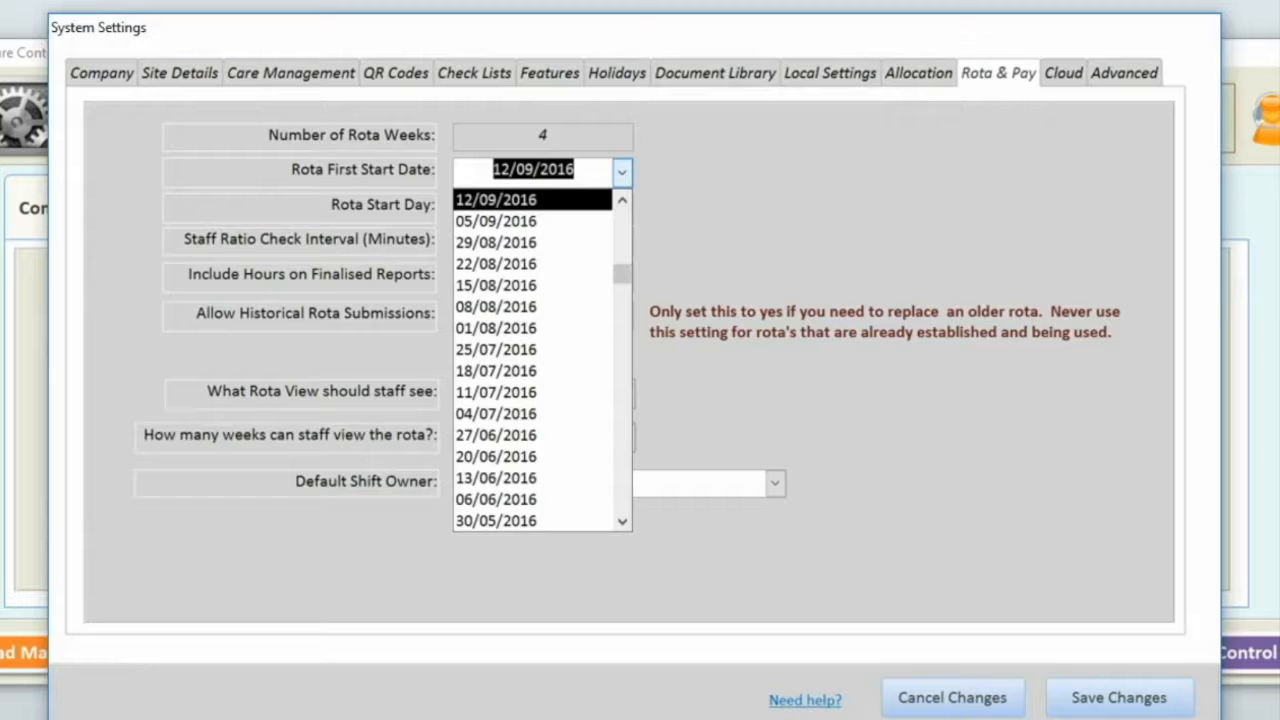
{"action": "left_click", "coordinate": [622, 173]}
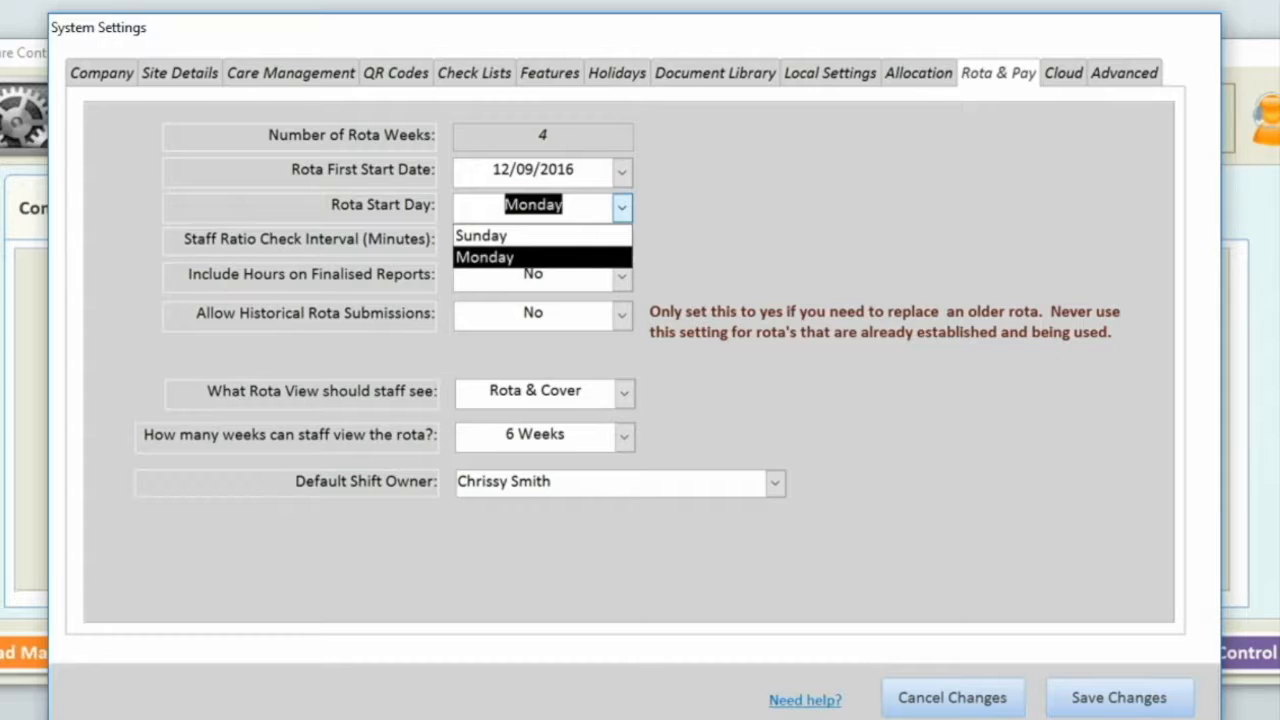
{"action": "left_click", "coordinate": [622, 208]}
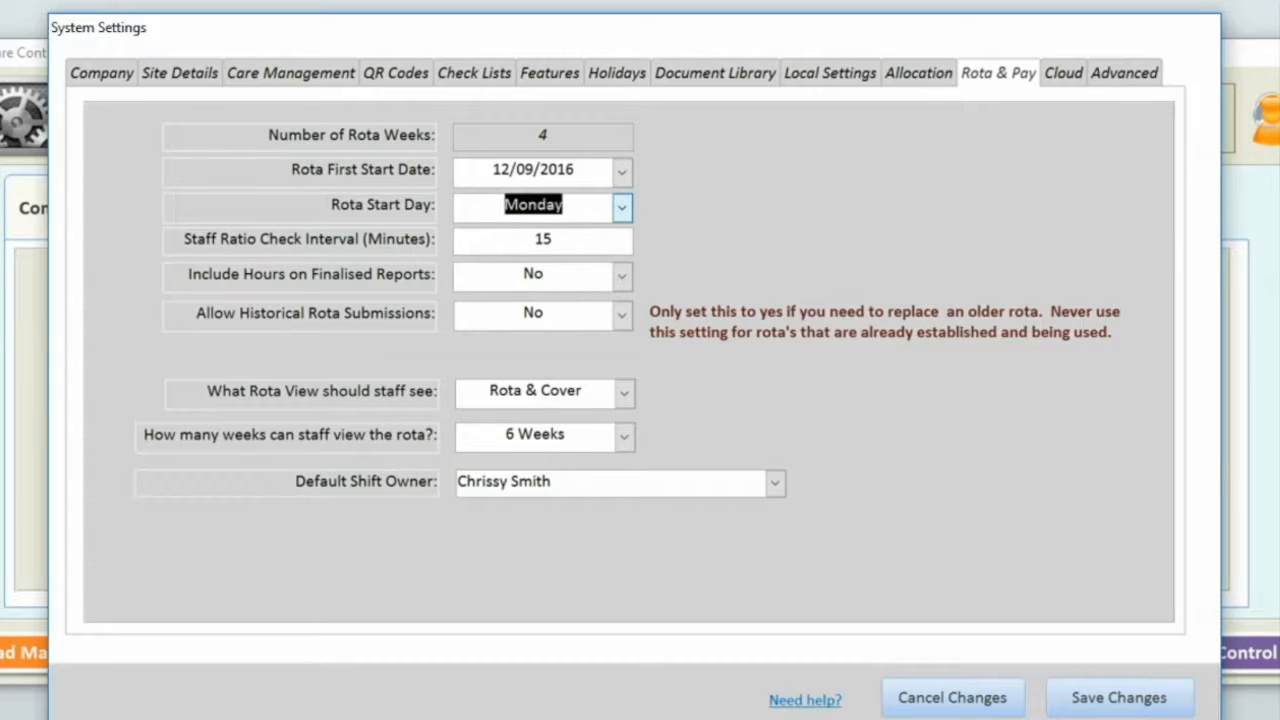
{"action": "left_click", "coordinate": [572, 240]}
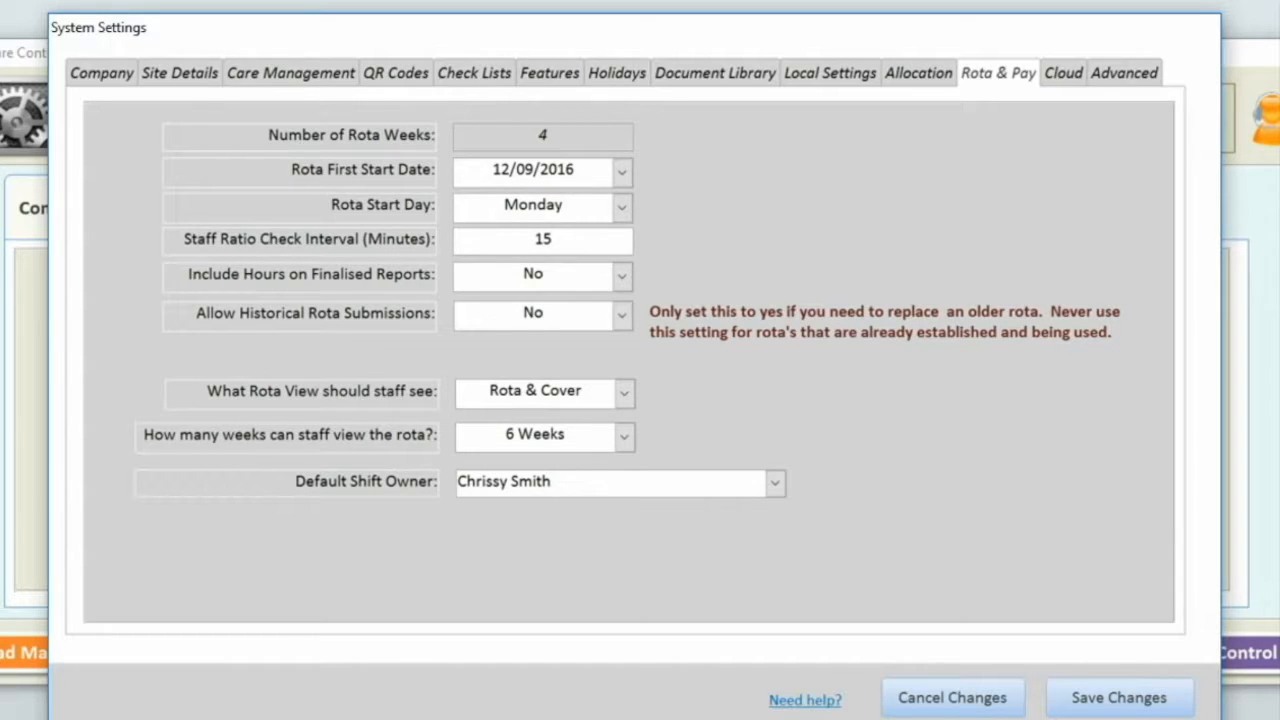
{"action": "left_click", "coordinate": [621, 275]}
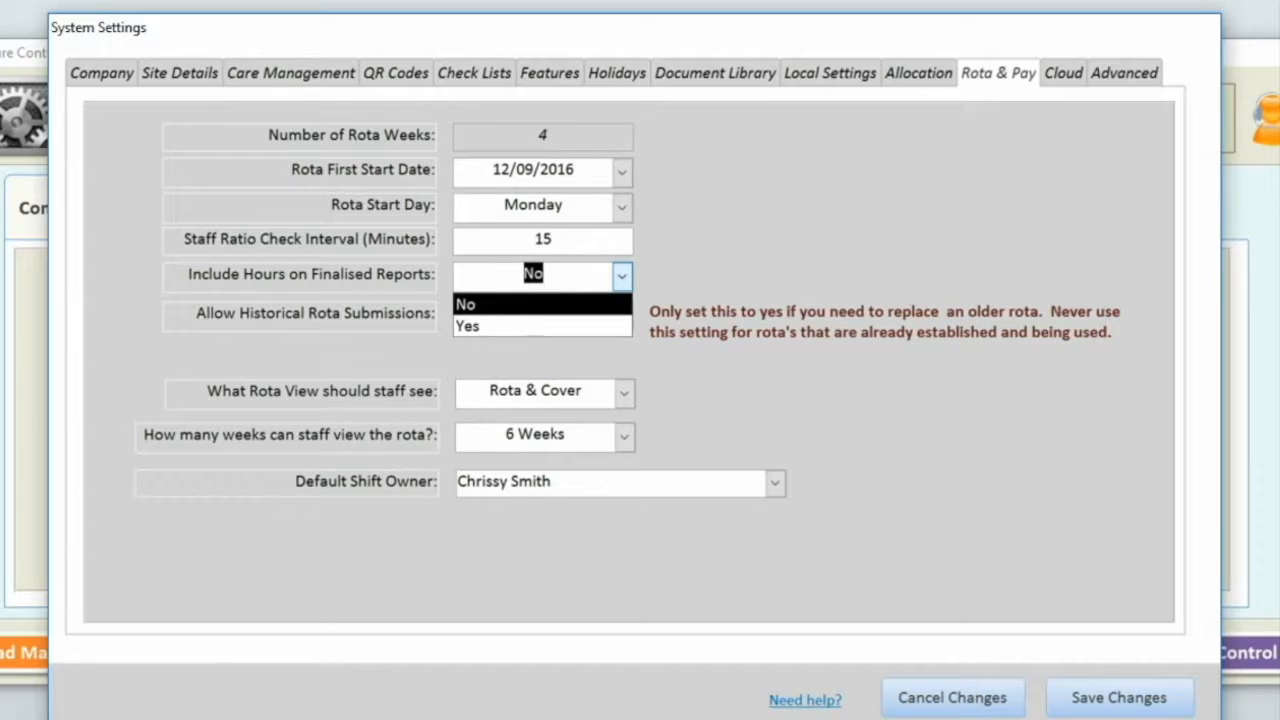
{"action": "left_click", "coordinate": [621, 275]}
{"action": "left_click", "coordinate": [621, 314]}
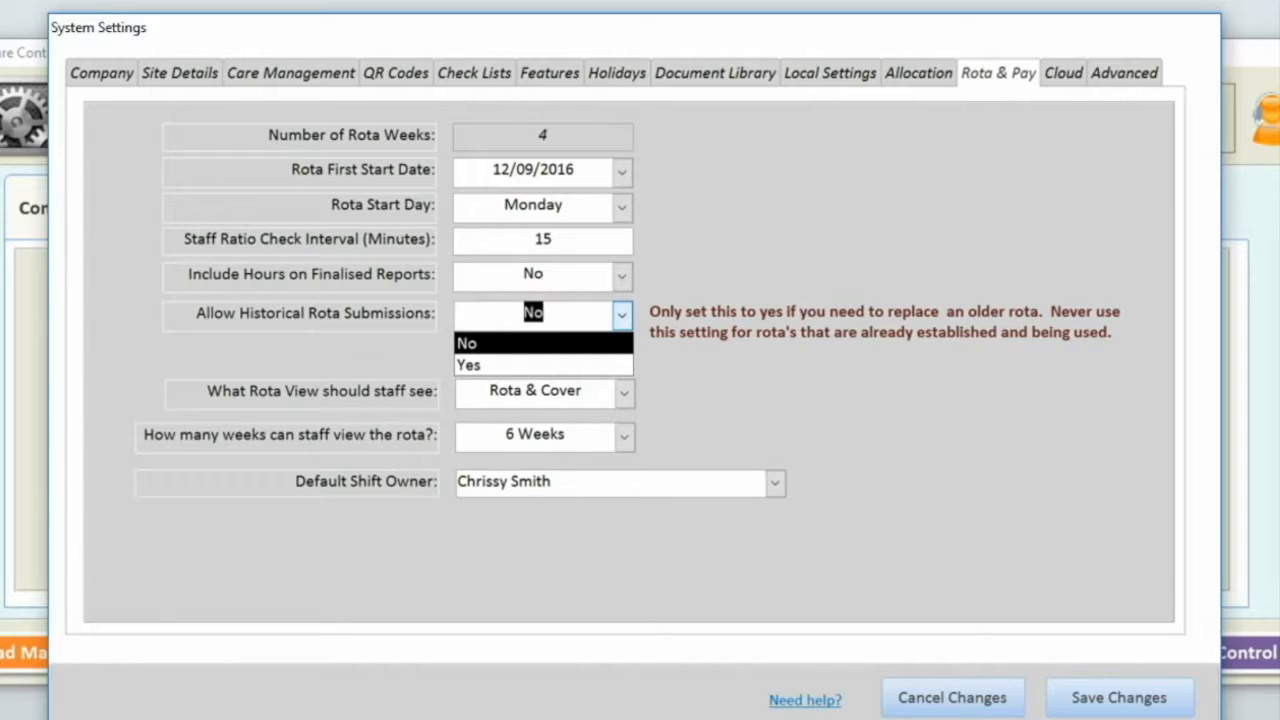
- Keep historical submissions No, Rota & Cover view, 6 Weeks and the current default shift owner, then save
{"action": "left_click", "coordinate": [622, 316]}
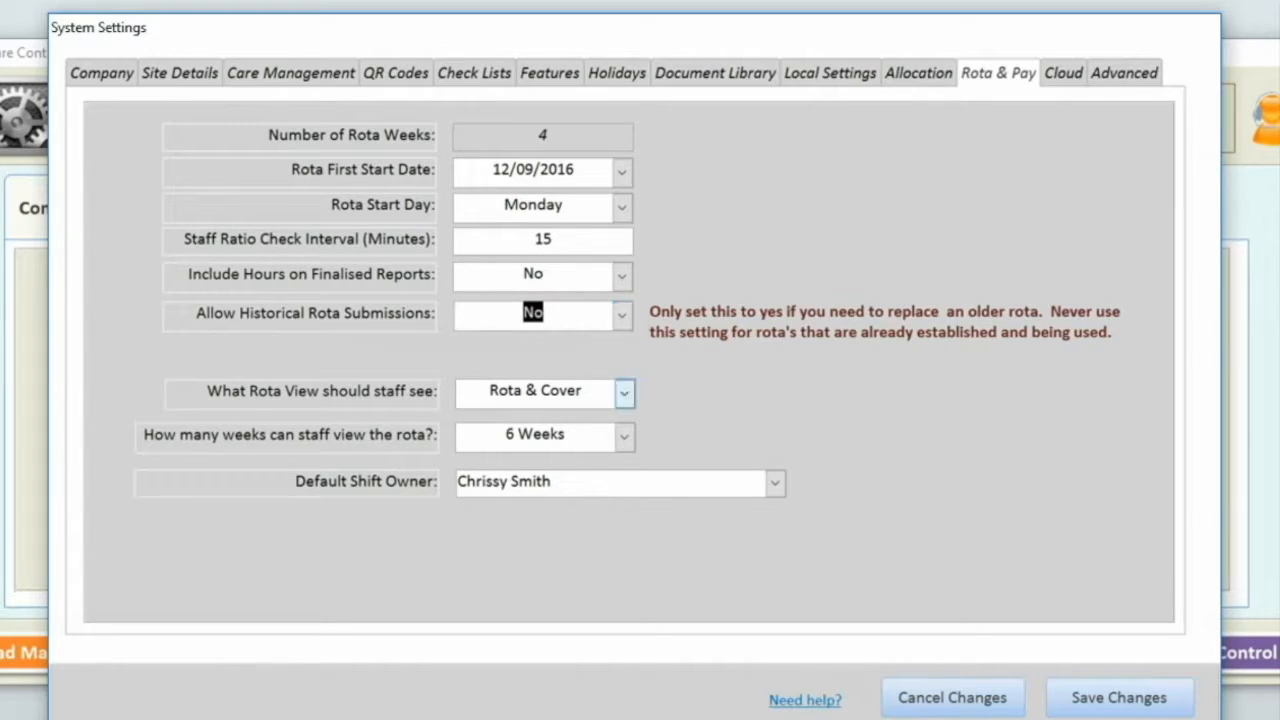
{"action": "left_click", "coordinate": [624, 393]}
{"action": "left_click", "coordinate": [624, 393]}
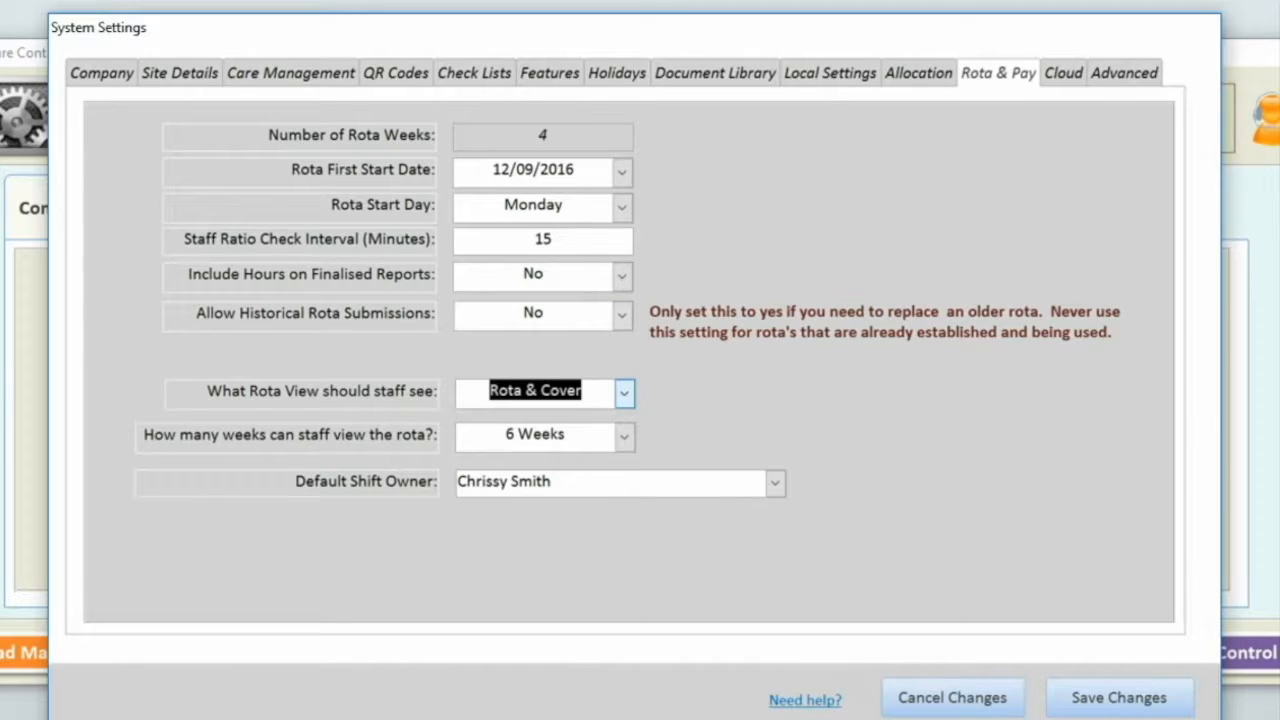
{"action": "left_click", "coordinate": [624, 436]}
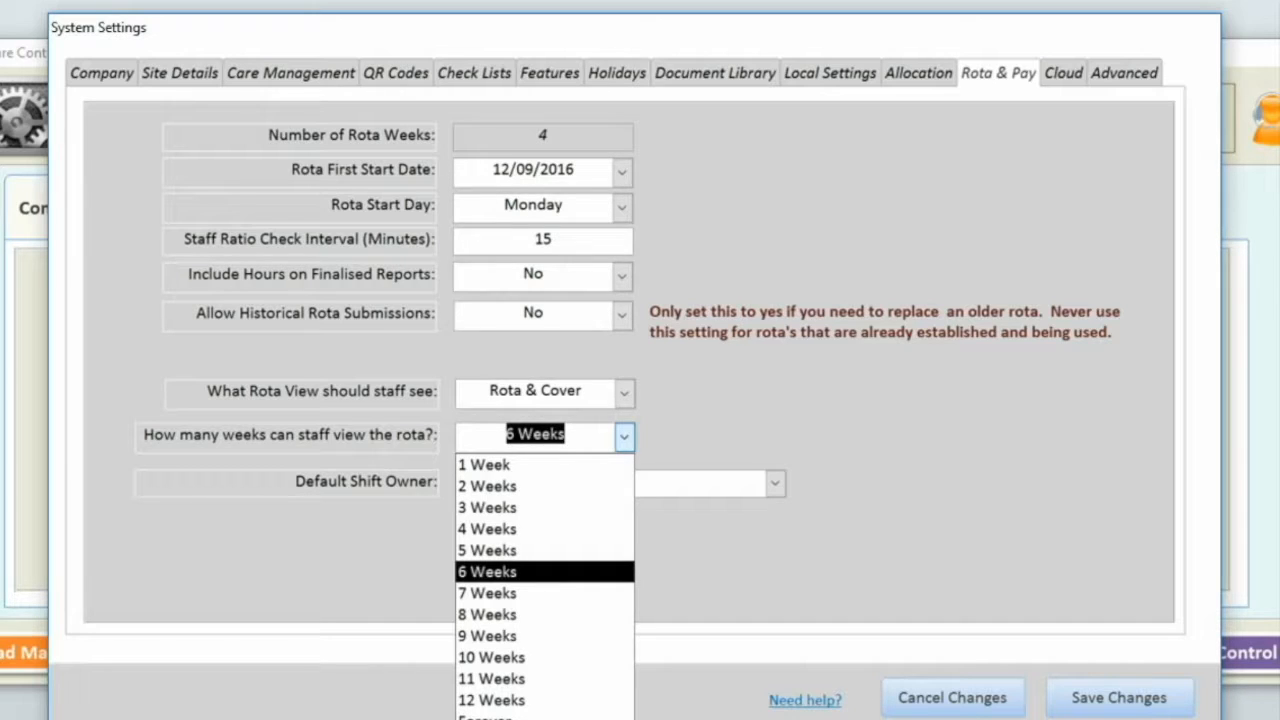
{"action": "left_click", "coordinate": [624, 437]}
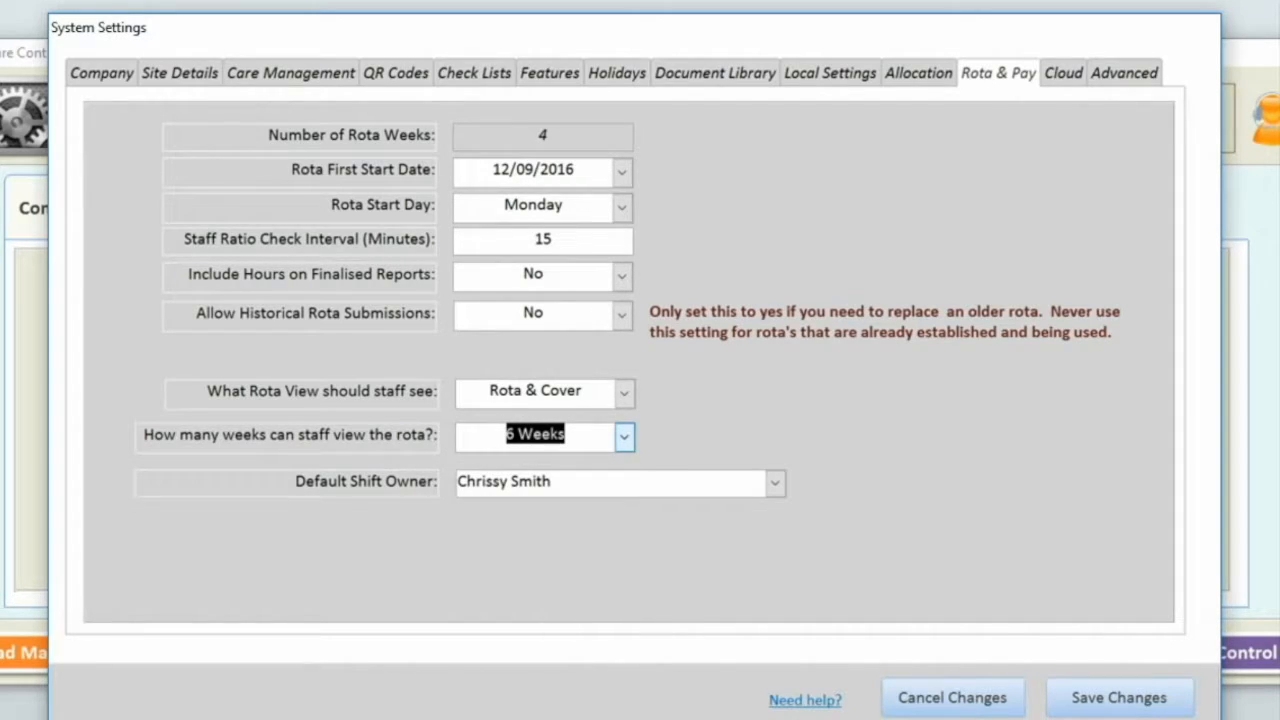
{"action": "left_click", "coordinate": [775, 483]}
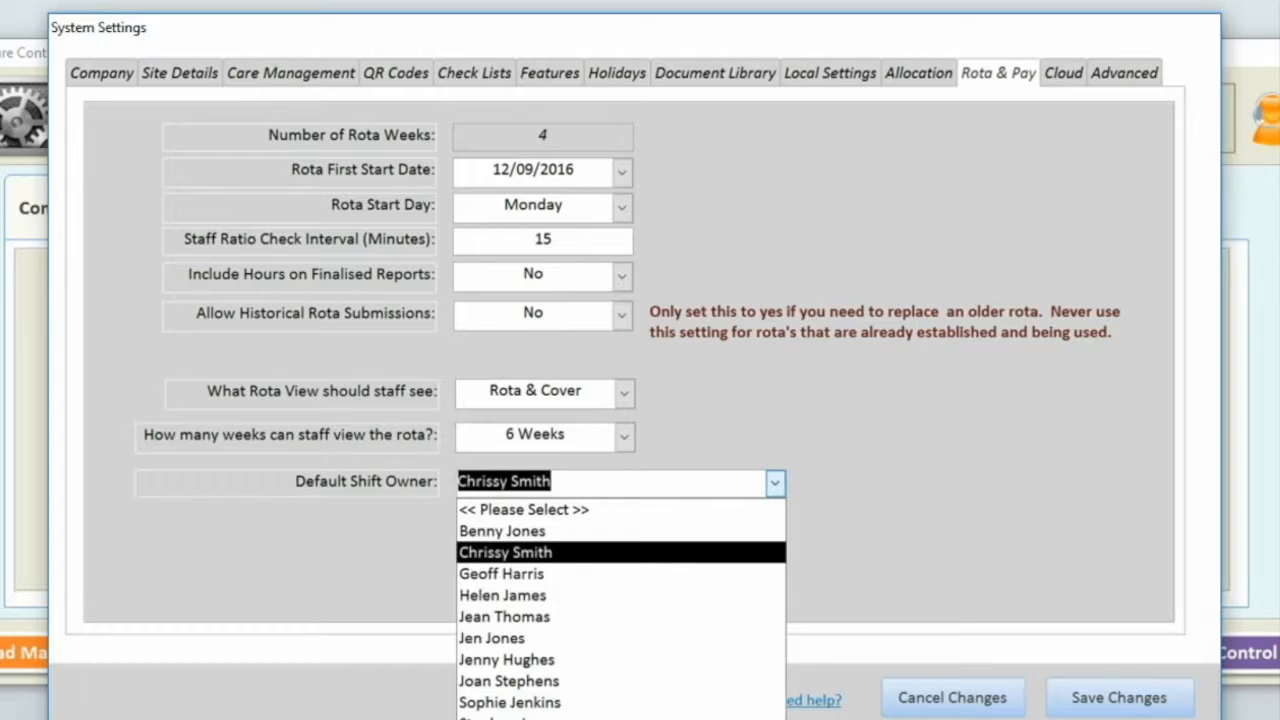
{"action": "left_click", "coordinate": [775, 483]}
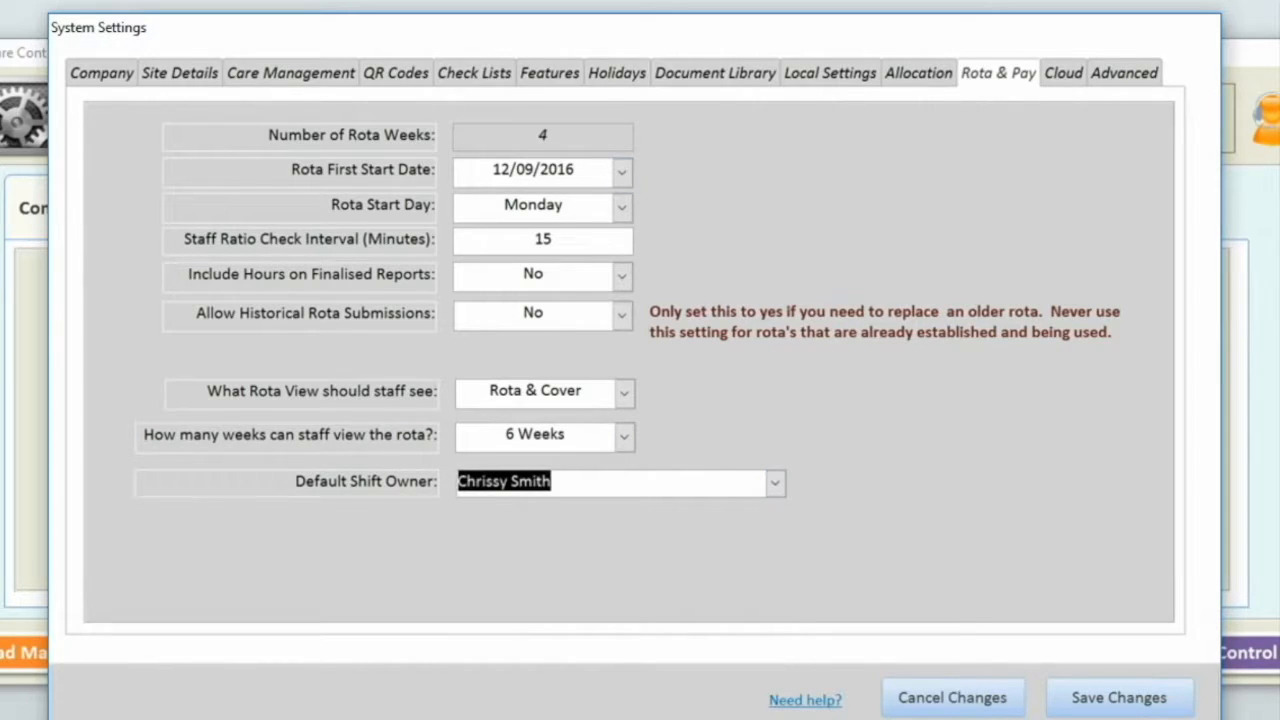
{"action": "left_click", "coordinate": [622, 207]}
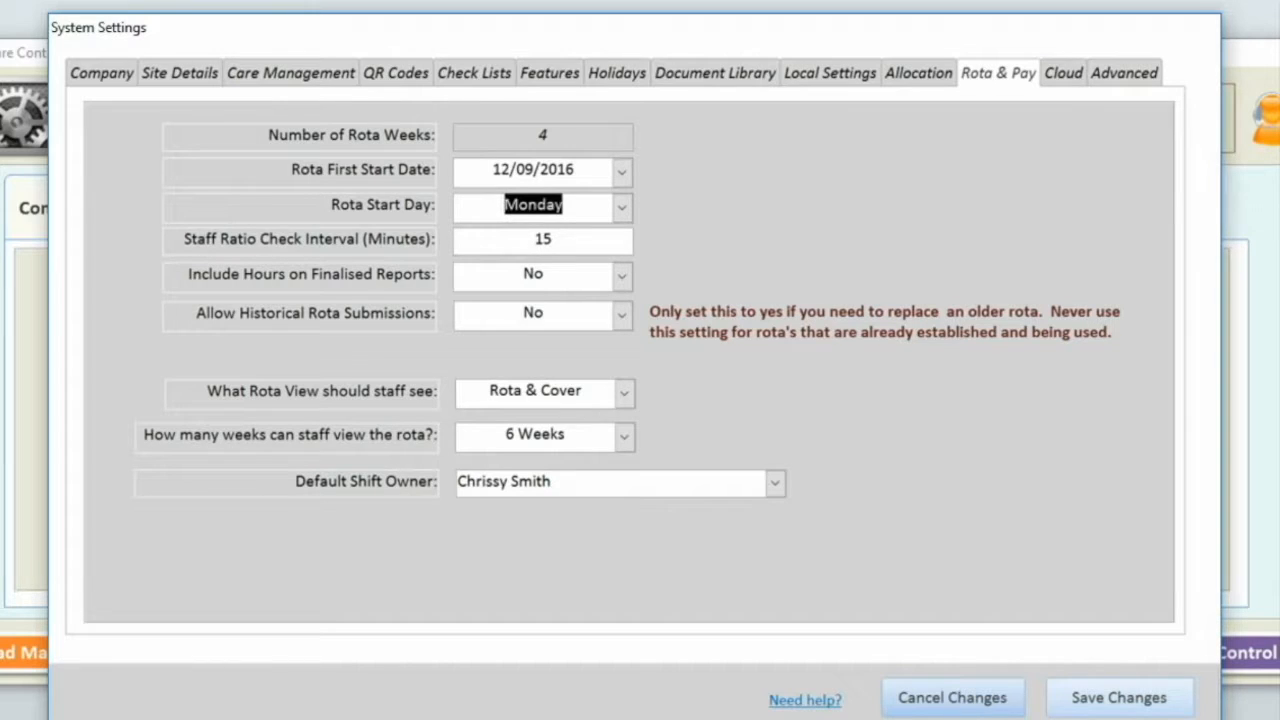
{"action": "left_click", "coordinate": [1118, 697]}
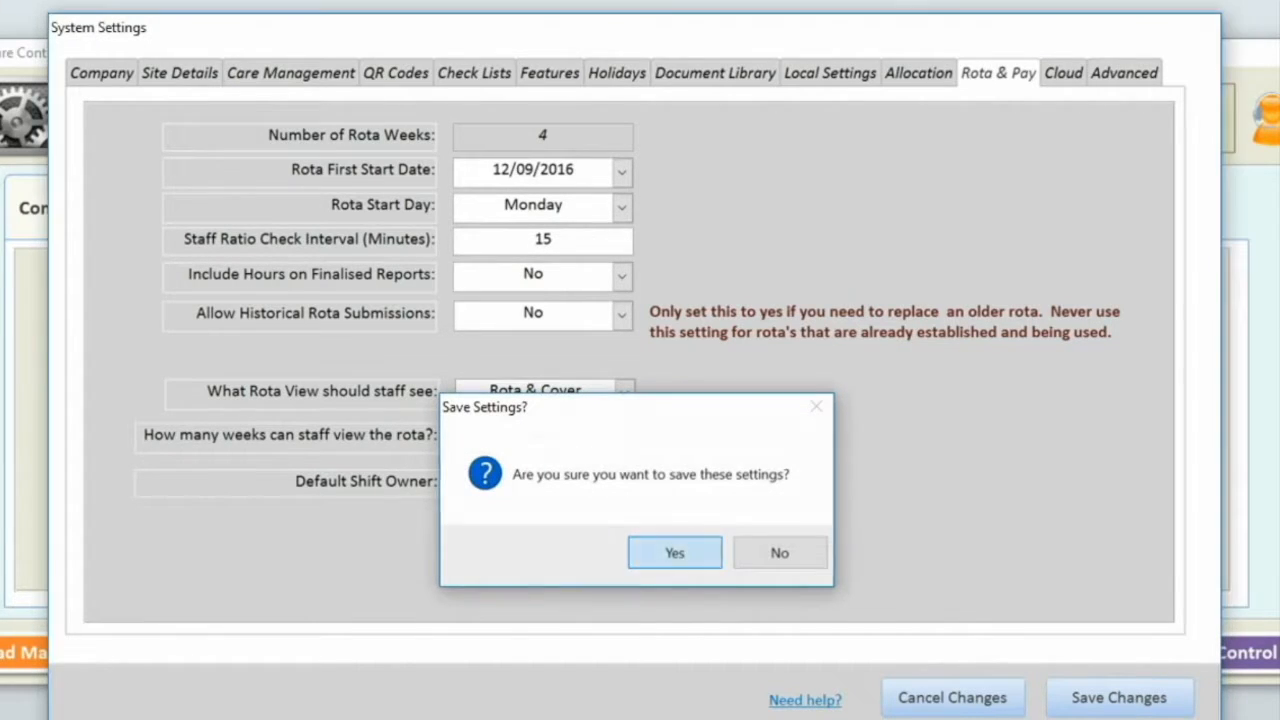
- Confirm Yes to saving the rota settings
{"action": "key", "text": "Return"}
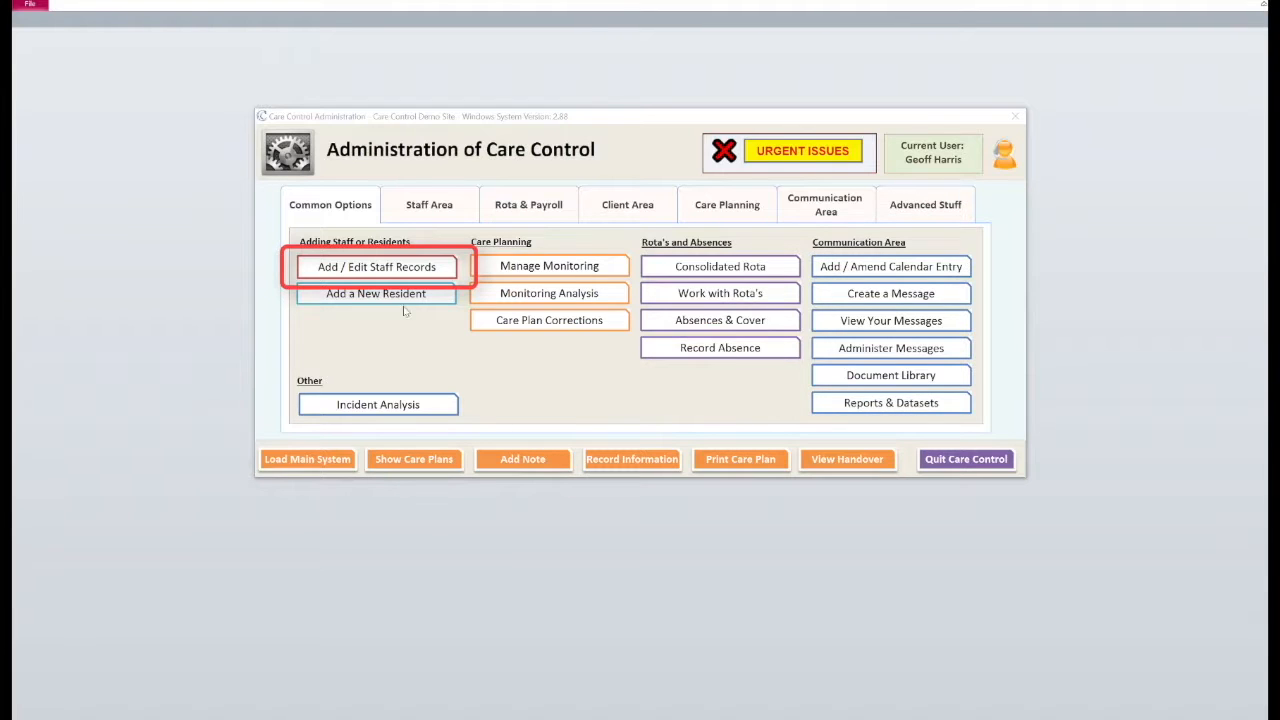
- Add a new staff member record named C Placeholder1
{"action": "left_click", "coordinate": [364, 268]}
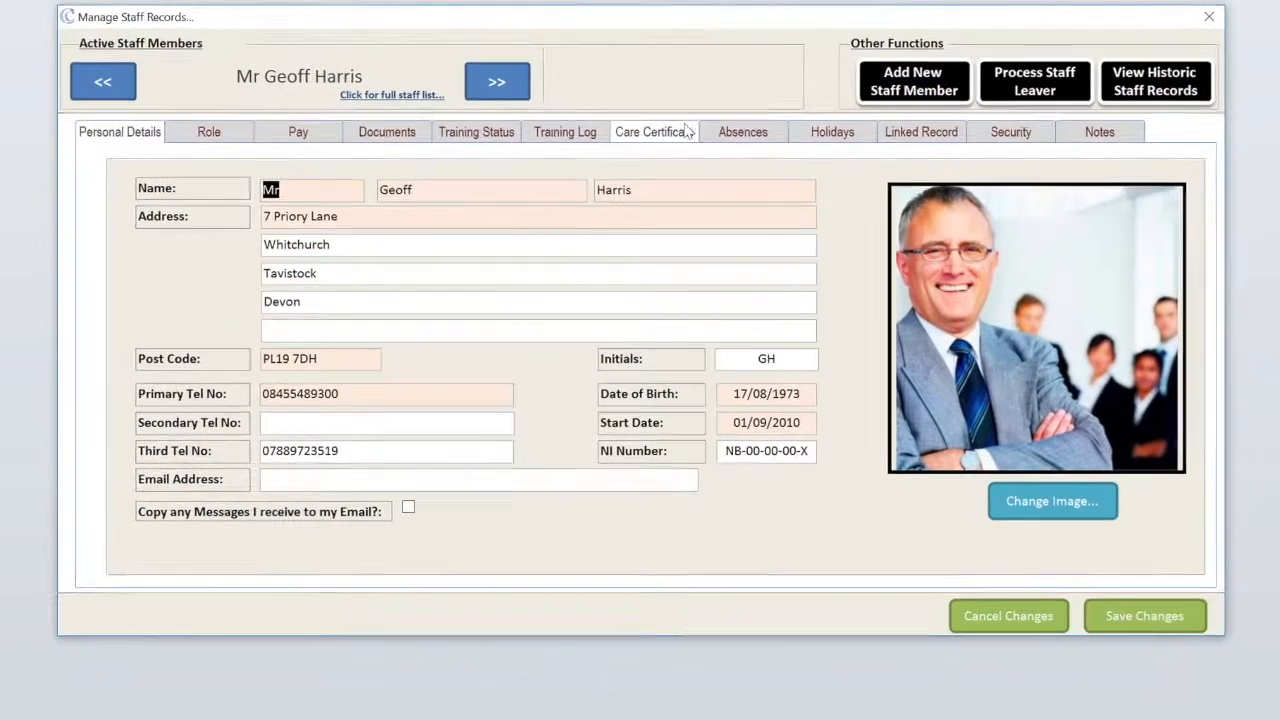
{"action": "left_click", "coordinate": [925, 88]}
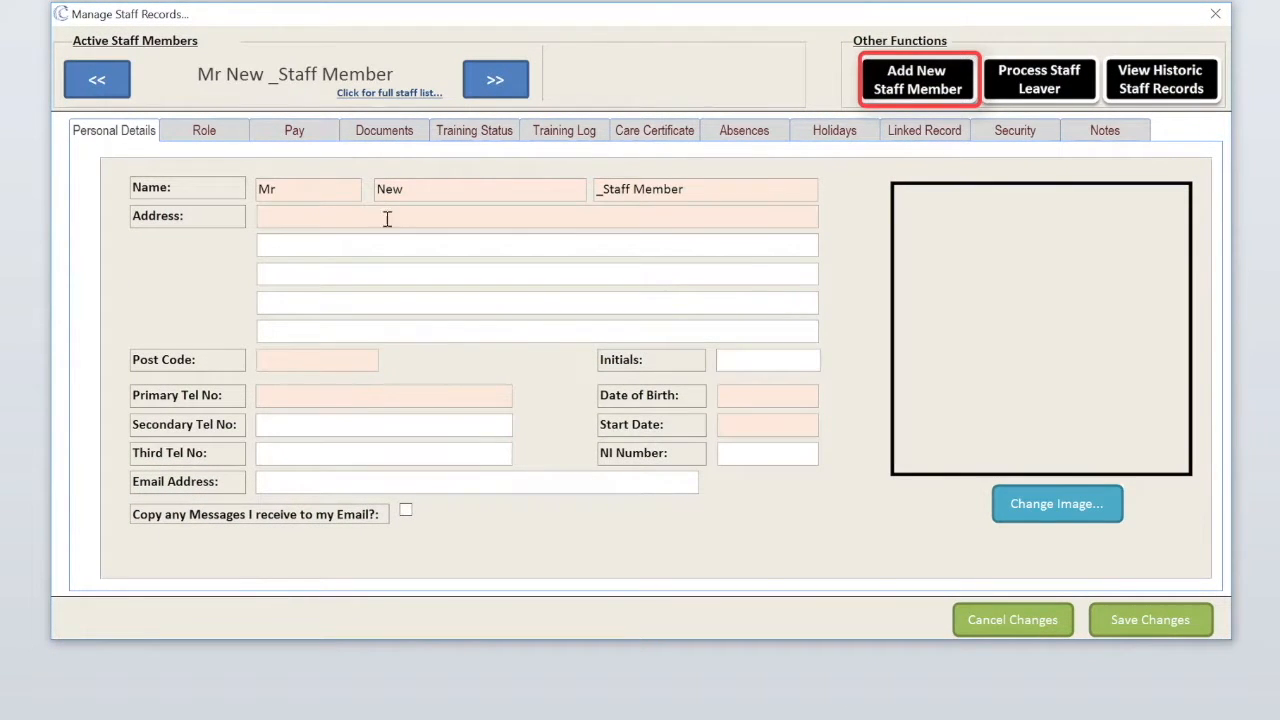
{"action": "left_click", "coordinate": [329, 194]}
{"action": "key", "text": "Tab"}
{"action": "type", "text": "C"}
{"action": "key", "text": "Tab"}
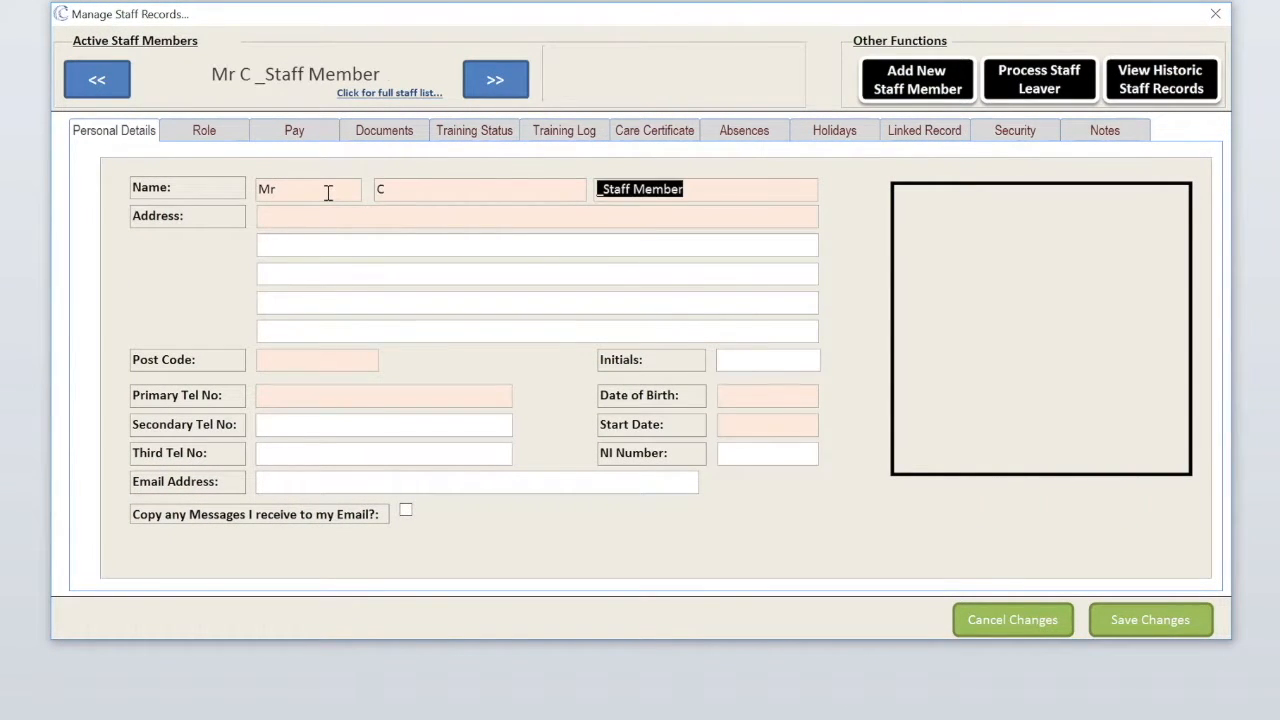
{"action": "type", "text": "Plac"}
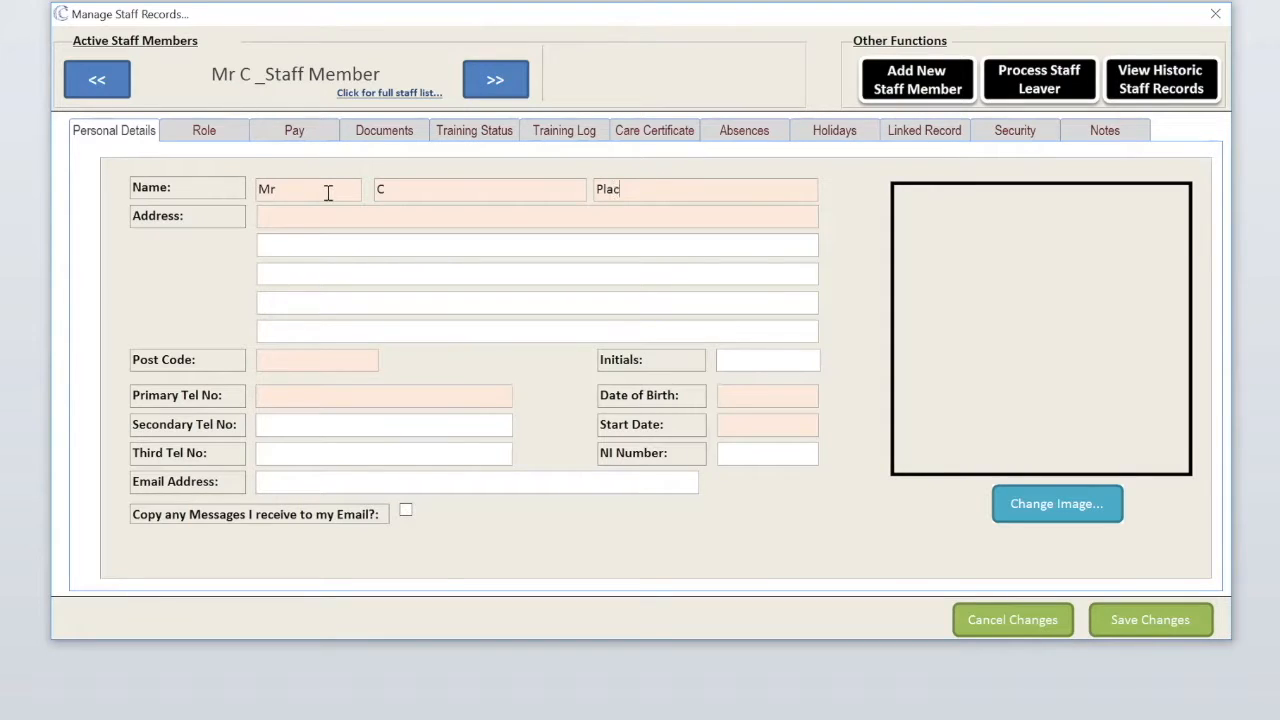
{"action": "type", "text": "eholder1"}
- Enter address Care Home 1, post code POSTCODE, primary phone, birth date 17/08/1973 and start 01/01/2016
{"action": "key", "text": "Tab"}
{"action": "type", "text": "Care Home 1"}
{"action": "key", "text": "Tab"}
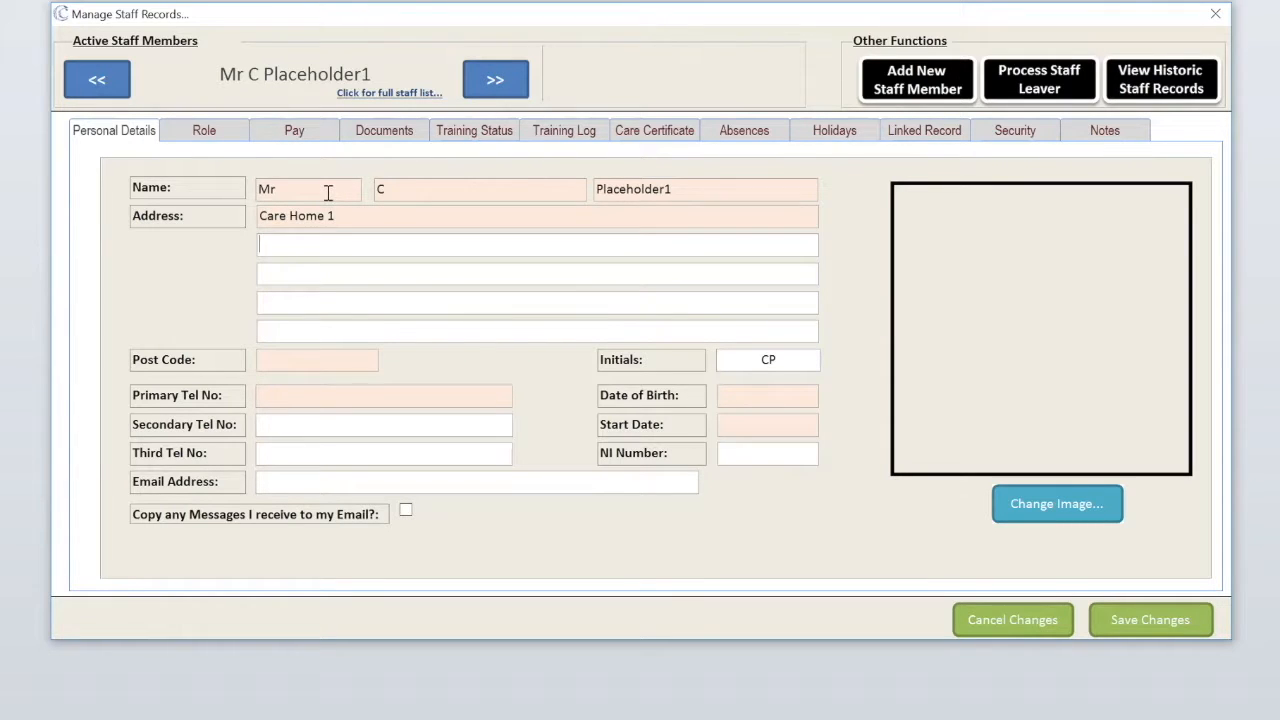
{"action": "key", "text": "Tab"}
{"action": "key", "text": "Tab"}
{"action": "type", "text": "POSTCODE"}
{"action": "key", "text": "Tab"}
{"action": "key", "text": "Tab"}
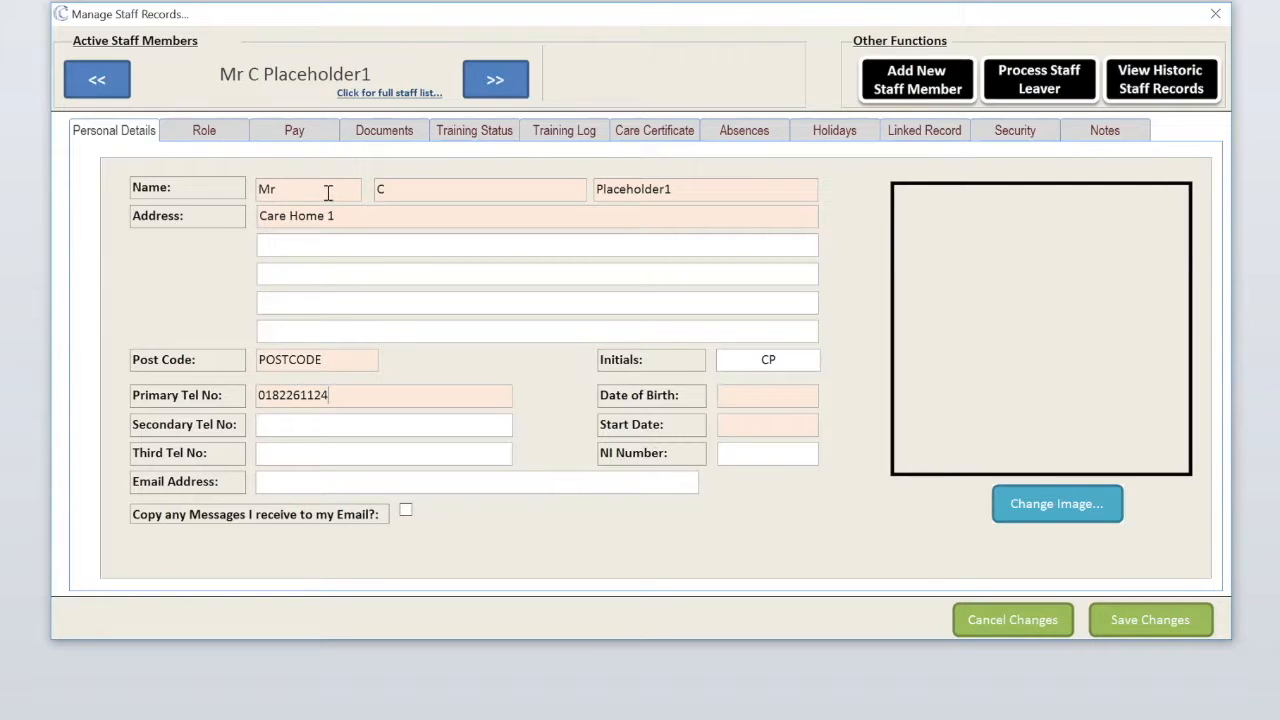
{"action": "key", "text": "Tab"}
{"action": "key", "text": "Tab"}
{"action": "key", "text": "Tab"}
{"action": "type", "text": "17/08/1973"}
{"action": "key", "text": "Tab"}
{"action": "type", "text": "01/"}
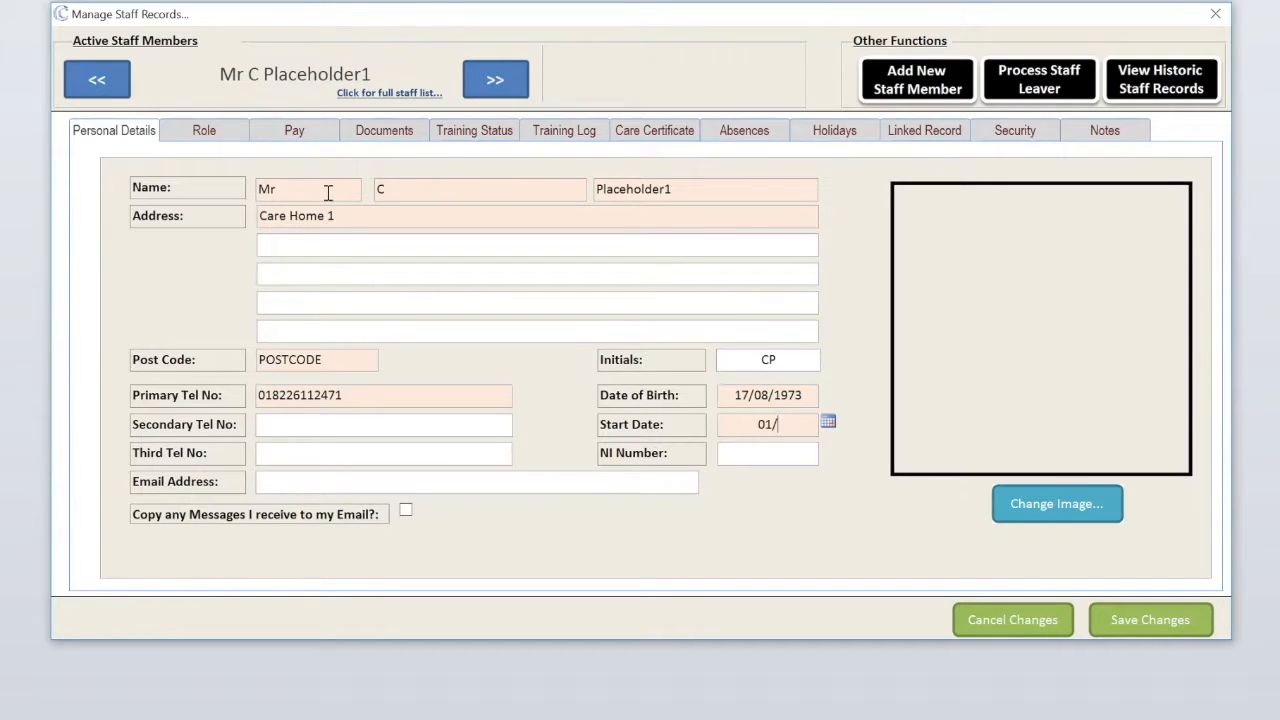
{"action": "type", "text": "01/2016"}
- Make the new member a Carer in the Care category with 0 contracted hours
{"action": "left_click", "coordinate": [208, 128]}
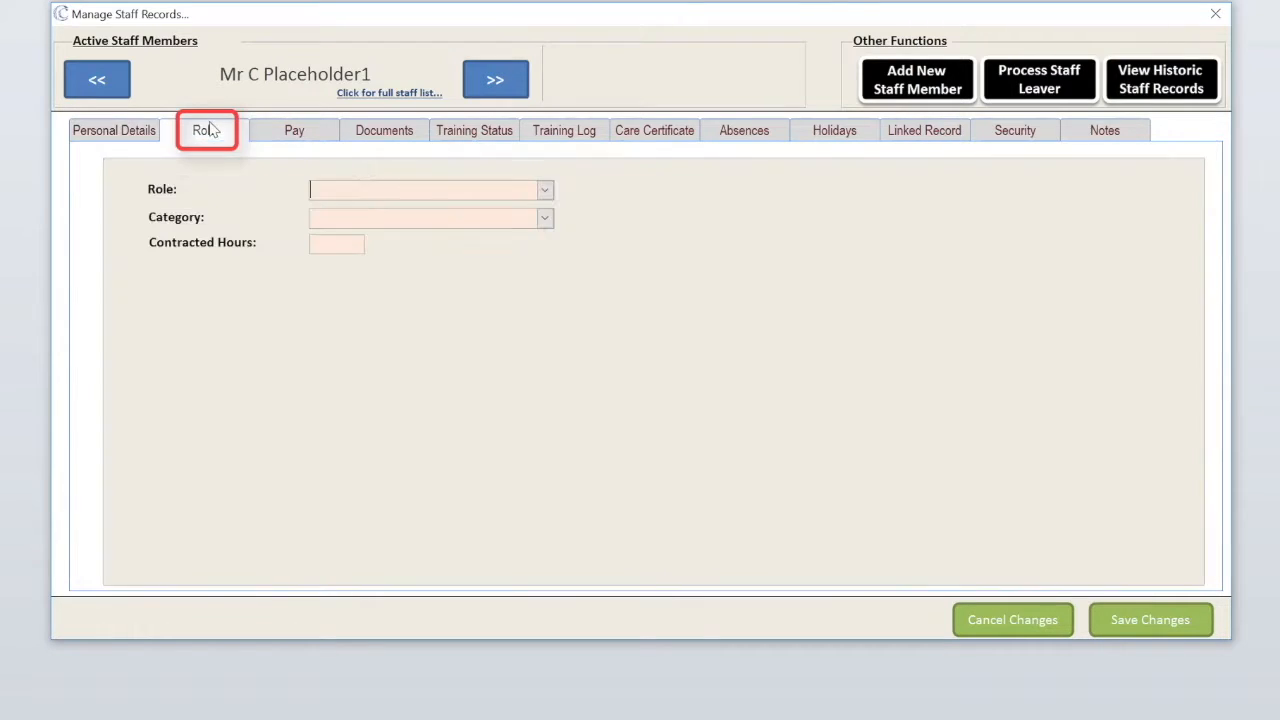
{"action": "left_click", "coordinate": [546, 190]}
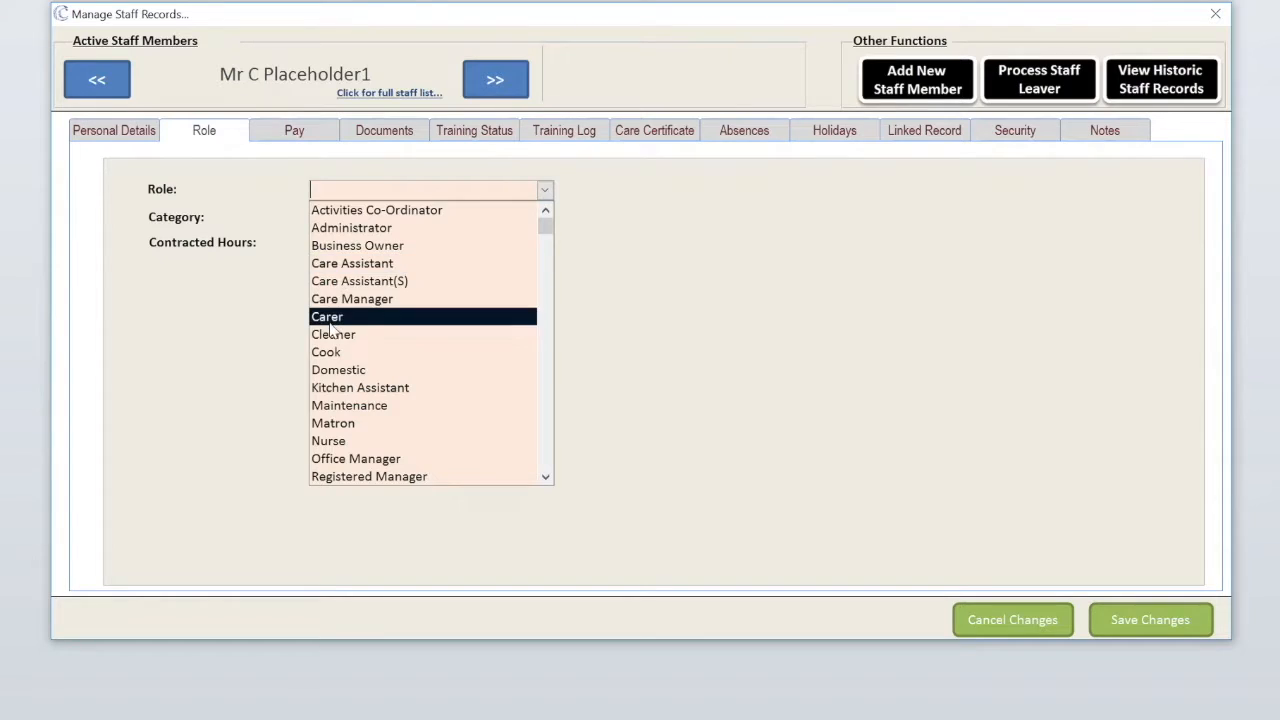
{"action": "left_click", "coordinate": [337, 318]}
{"action": "left_click", "coordinate": [546, 218]}
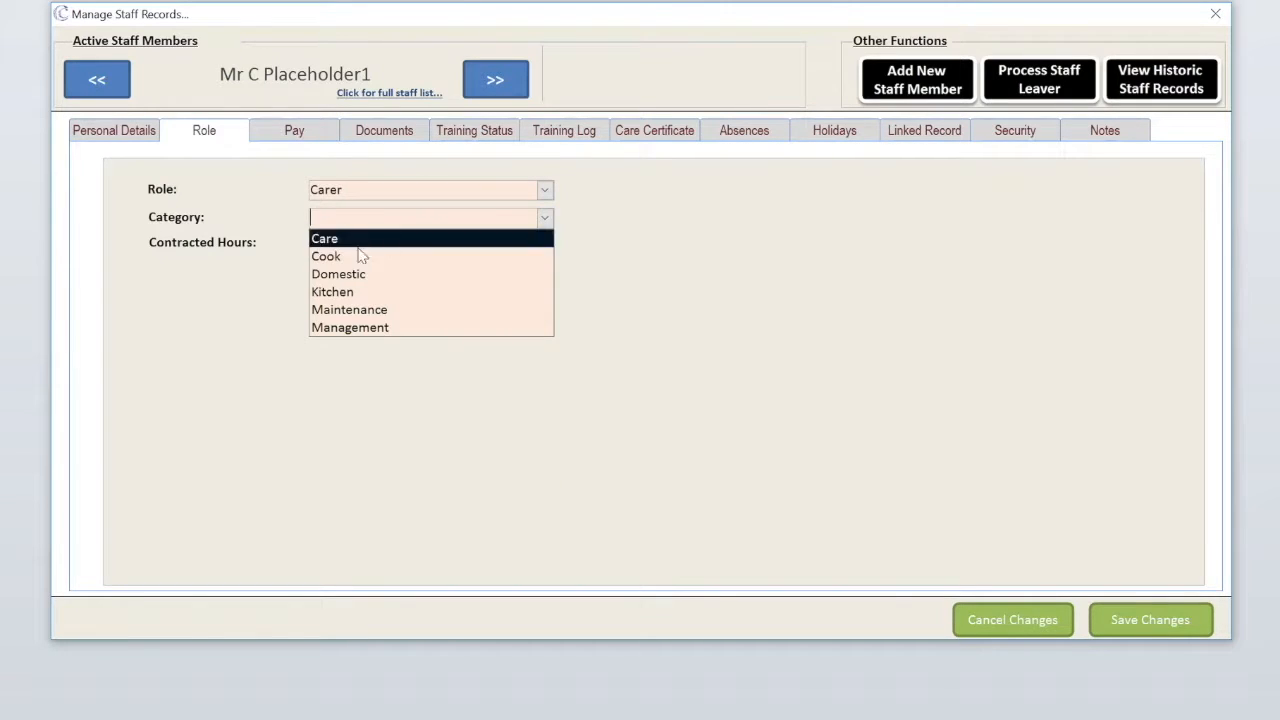
{"action": "left_click", "coordinate": [352, 244]}
{"action": "left_click", "coordinate": [333, 246]}
{"action": "type", "text": "0"}
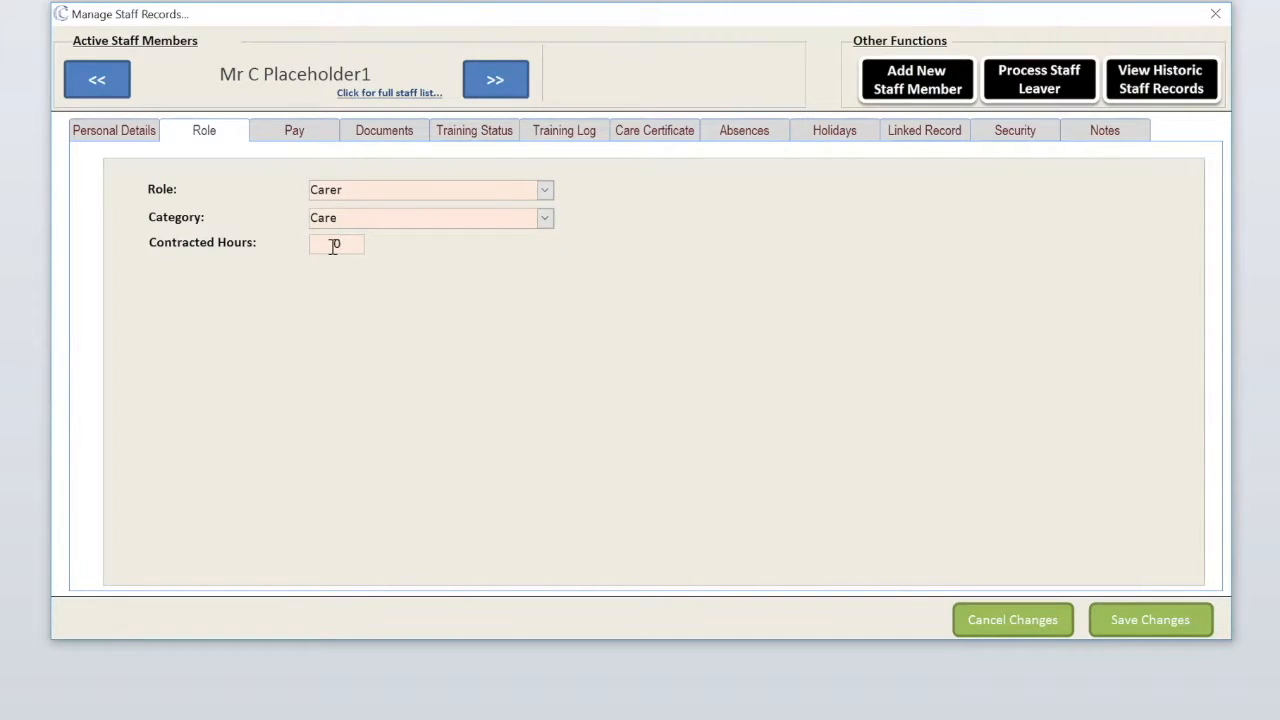
- Set a user PIN without forcing a PIN change and save the record
{"action": "left_click", "coordinate": [1015, 131]}
{"action": "left_click", "coordinate": [272, 193]}
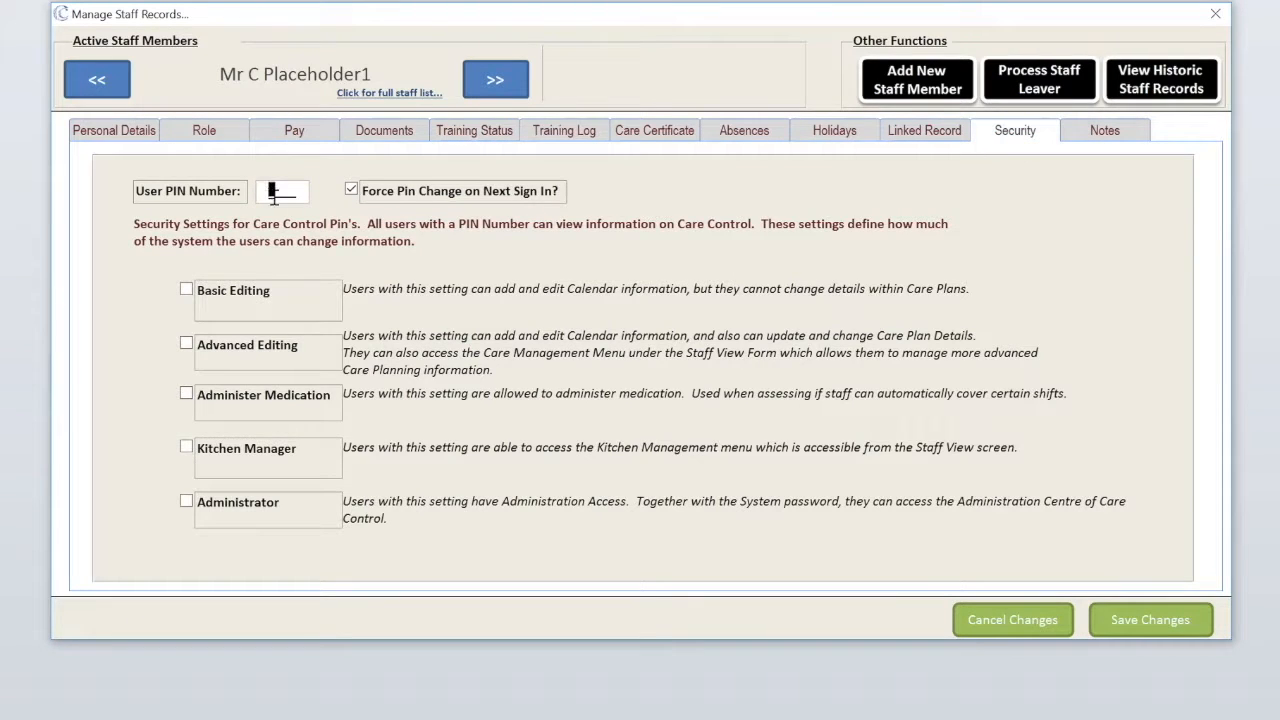
{"action": "left_click", "coordinate": [352, 190]}
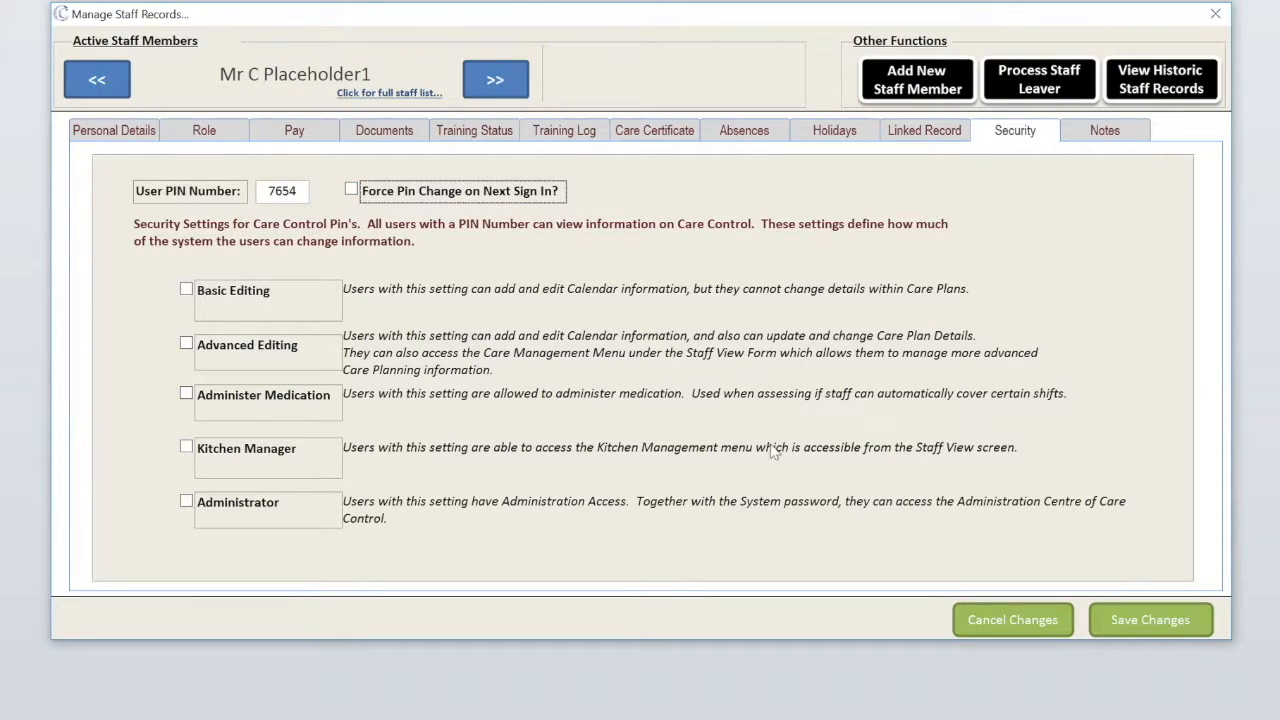
{"action": "left_click", "coordinate": [1120, 605]}
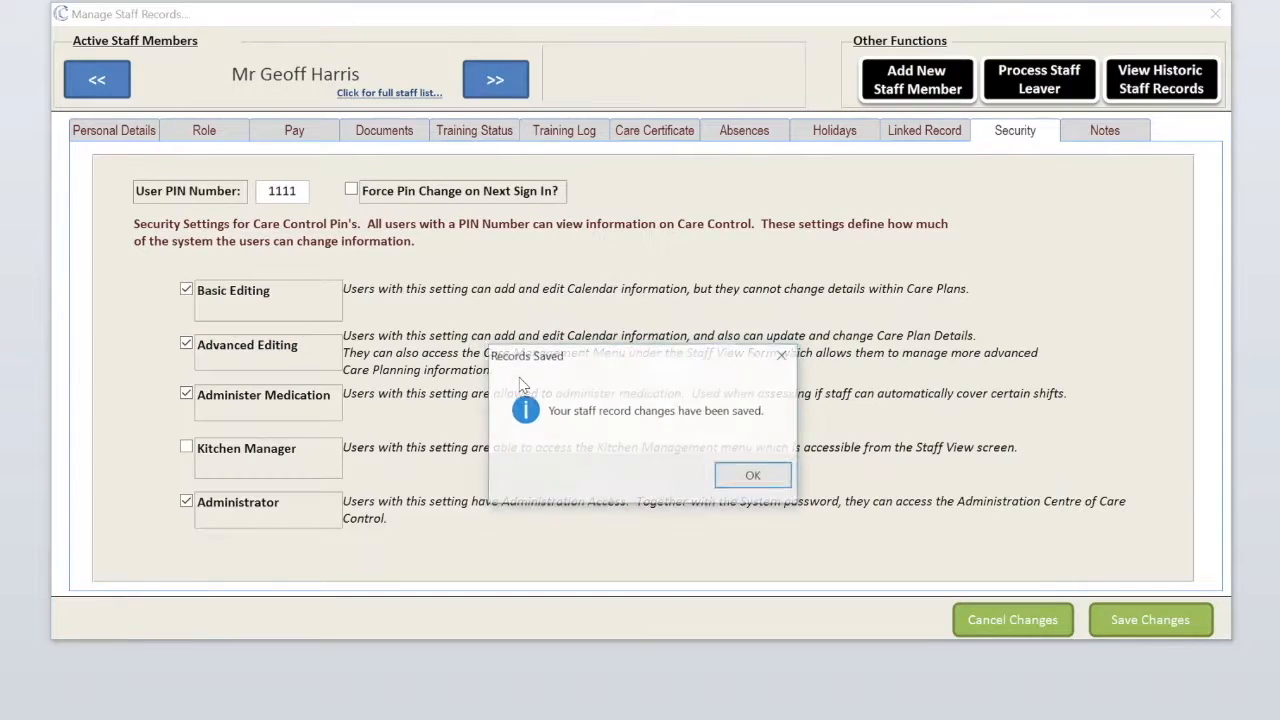
{"action": "left_click", "coordinate": [751, 470]}
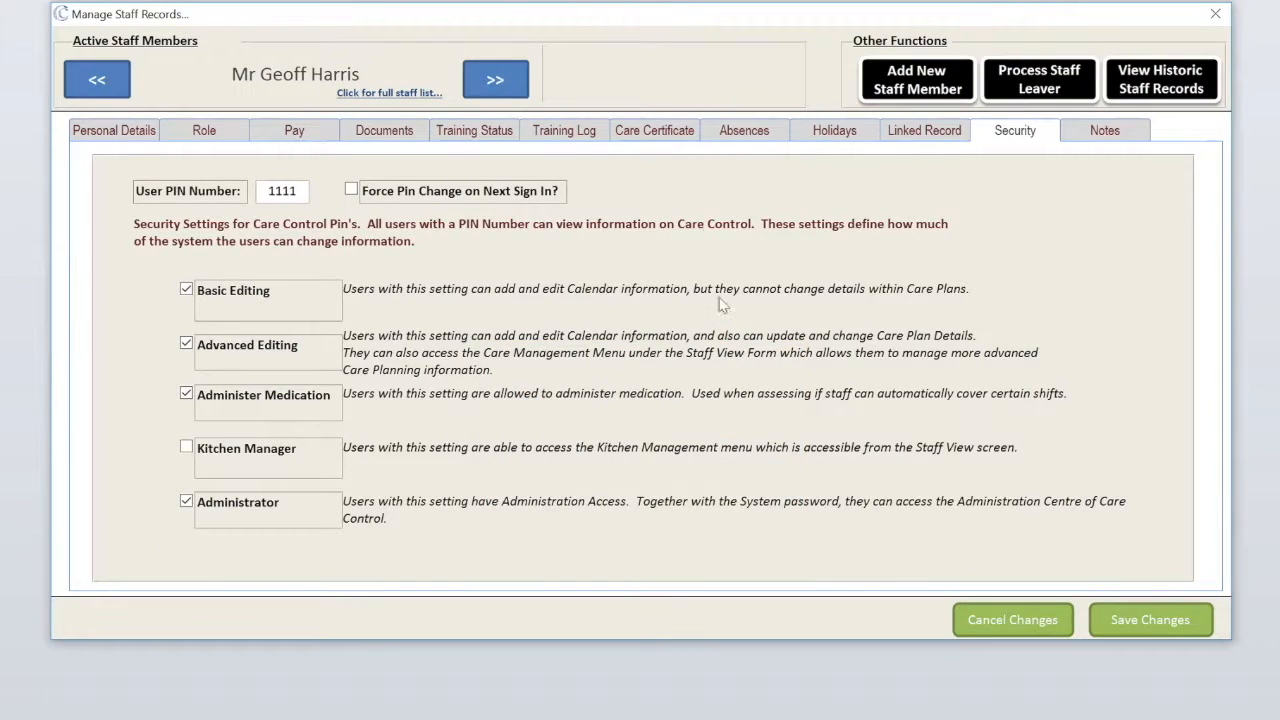
- Switch to C Placeholder1's Personal Details from the full staff list
{"action": "left_click", "coordinate": [295, 76]}
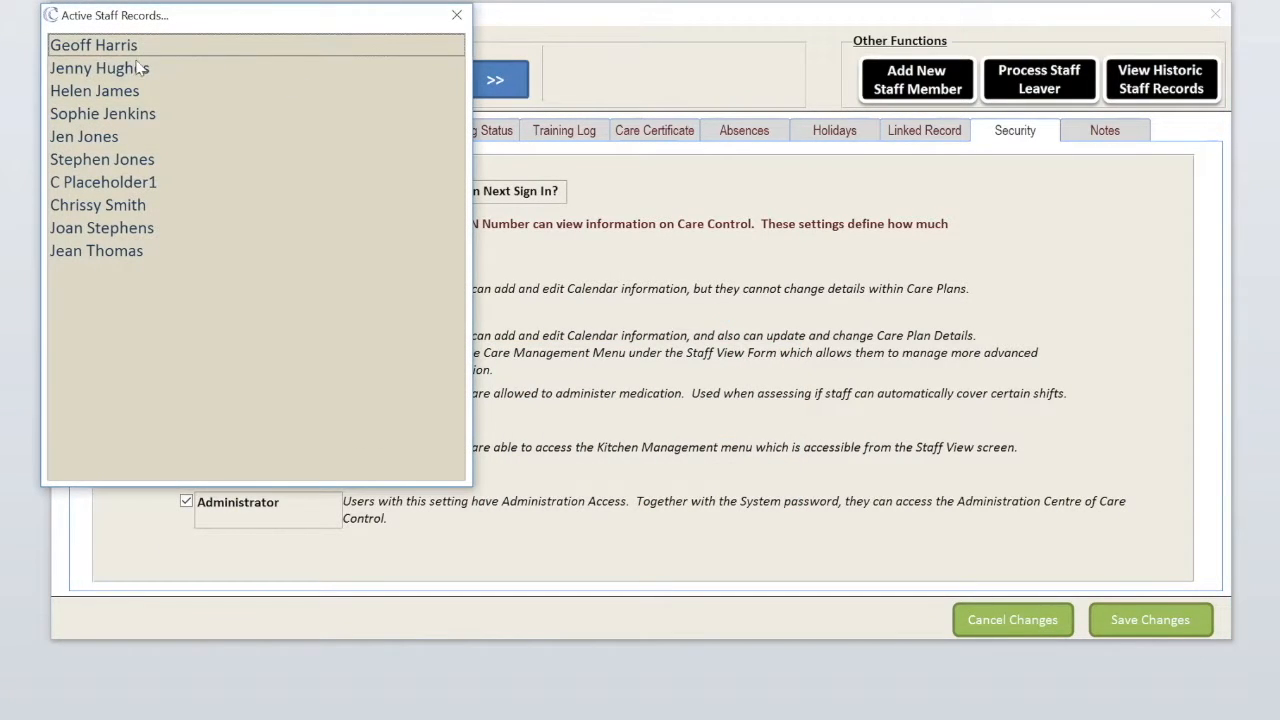
{"action": "left_click", "coordinate": [116, 186]}
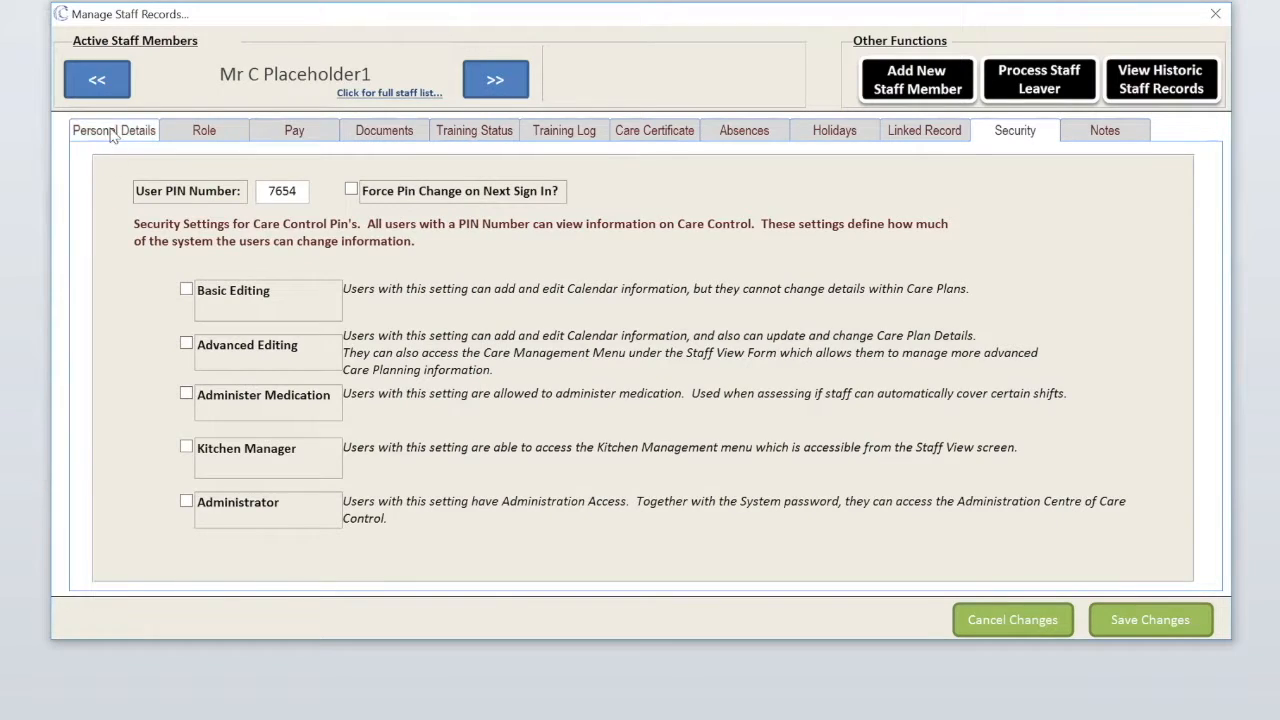
{"action": "left_click", "coordinate": [110, 131]}
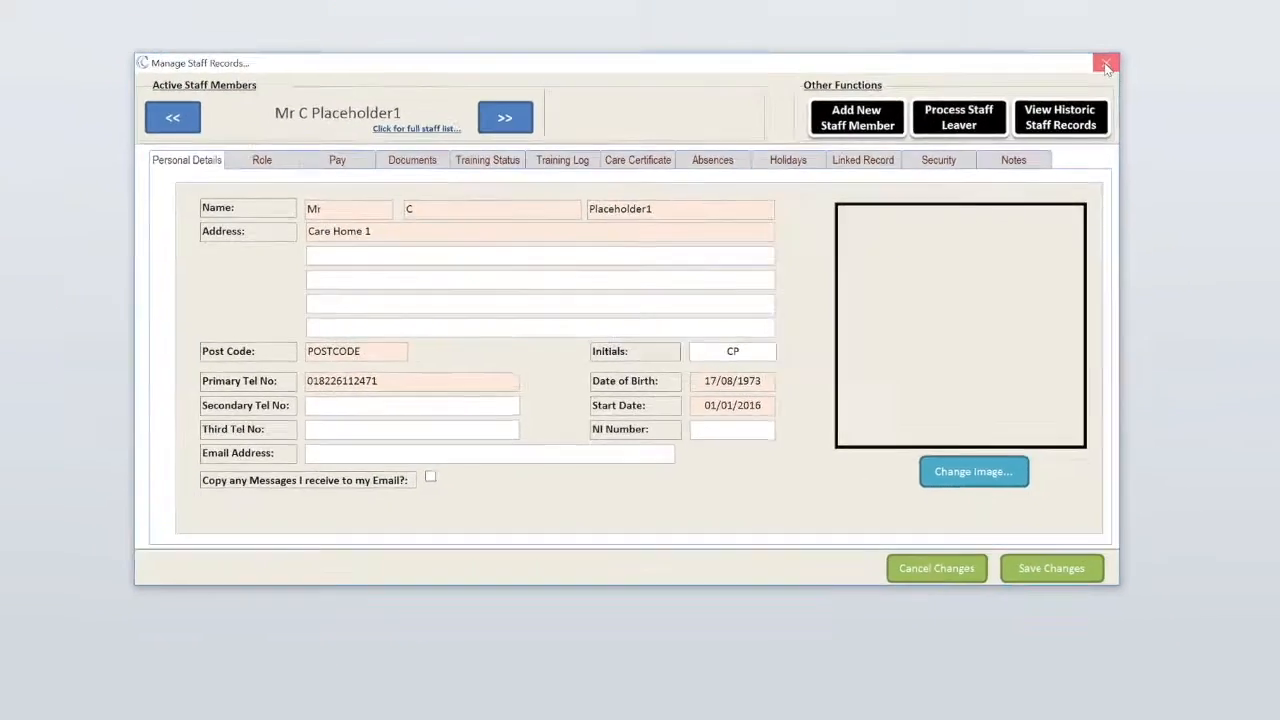
- Close Manage Staff Records and start a new staff absence from Common Options
{"action": "left_click", "coordinate": [1216, 18]}
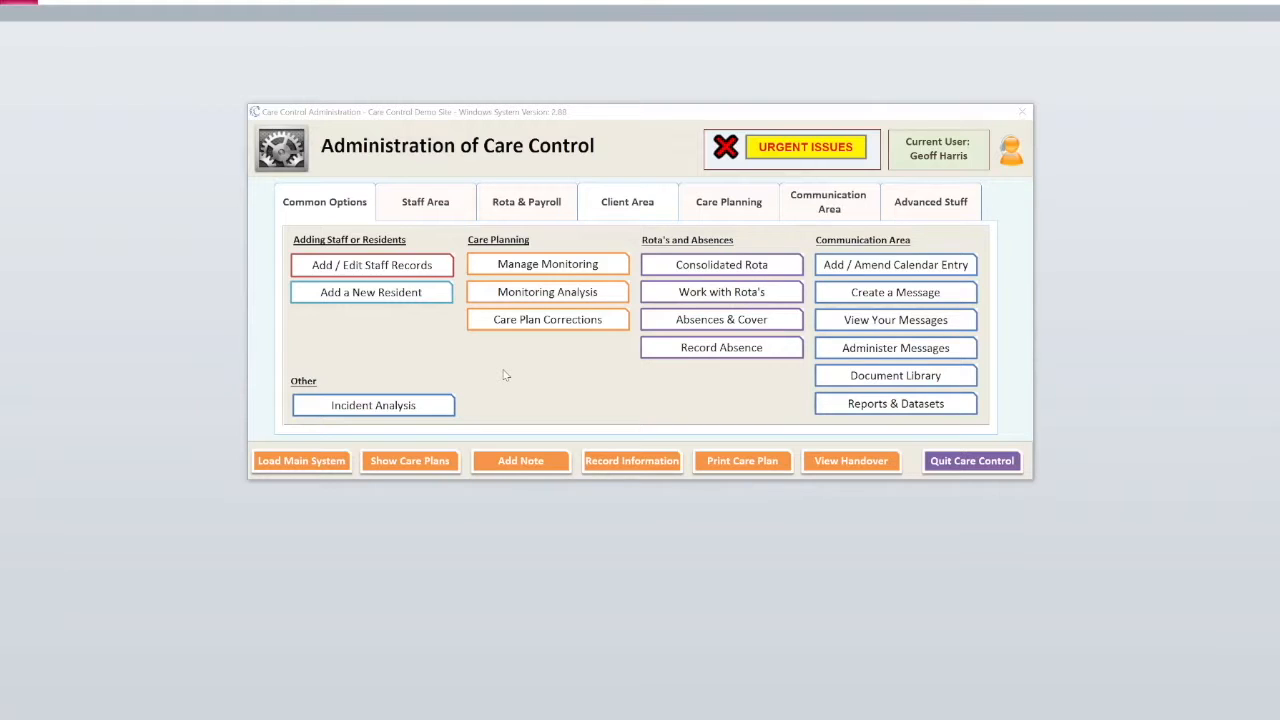
{"action": "left_click", "coordinate": [710, 356]}
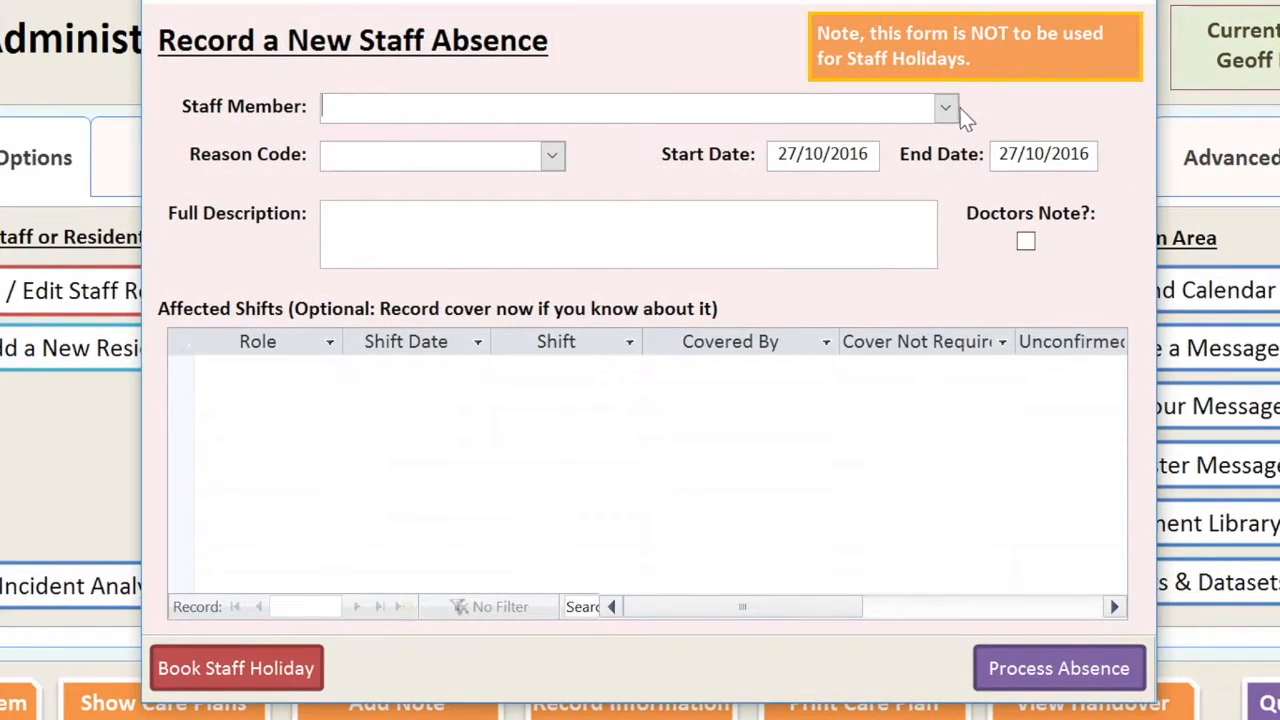
- Record a Rota Change absence for C Placeholder1 described as 'This is a placeholder staff record and so is always absent'
{"action": "left_click", "coordinate": [946, 108]}
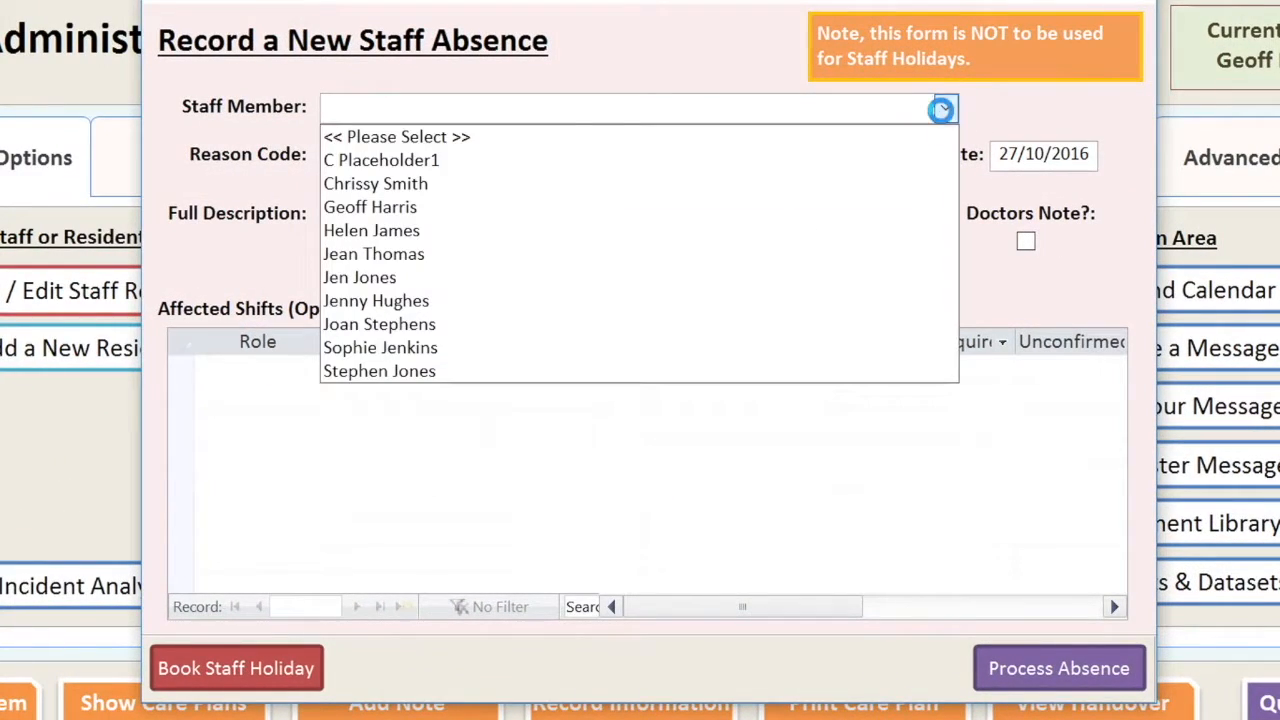
{"action": "left_click", "coordinate": [403, 162]}
{"action": "left_click", "coordinate": [551, 155]}
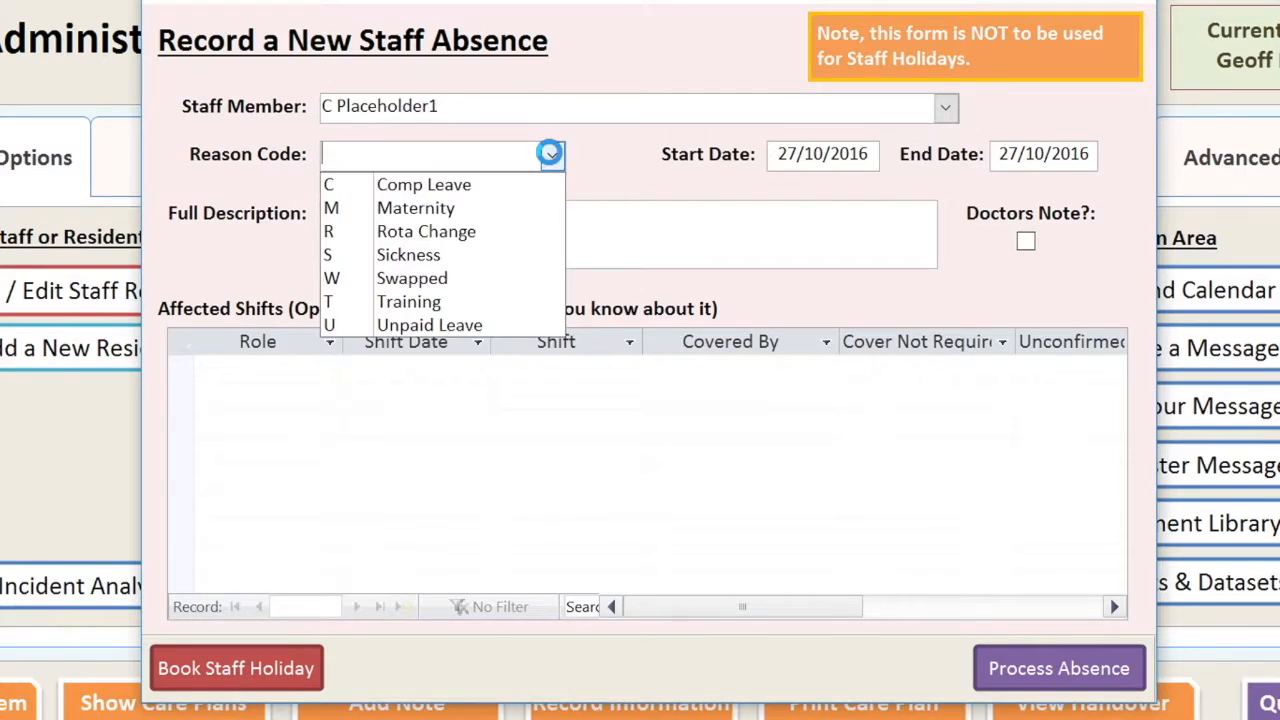
{"action": "left_click", "coordinate": [339, 236]}
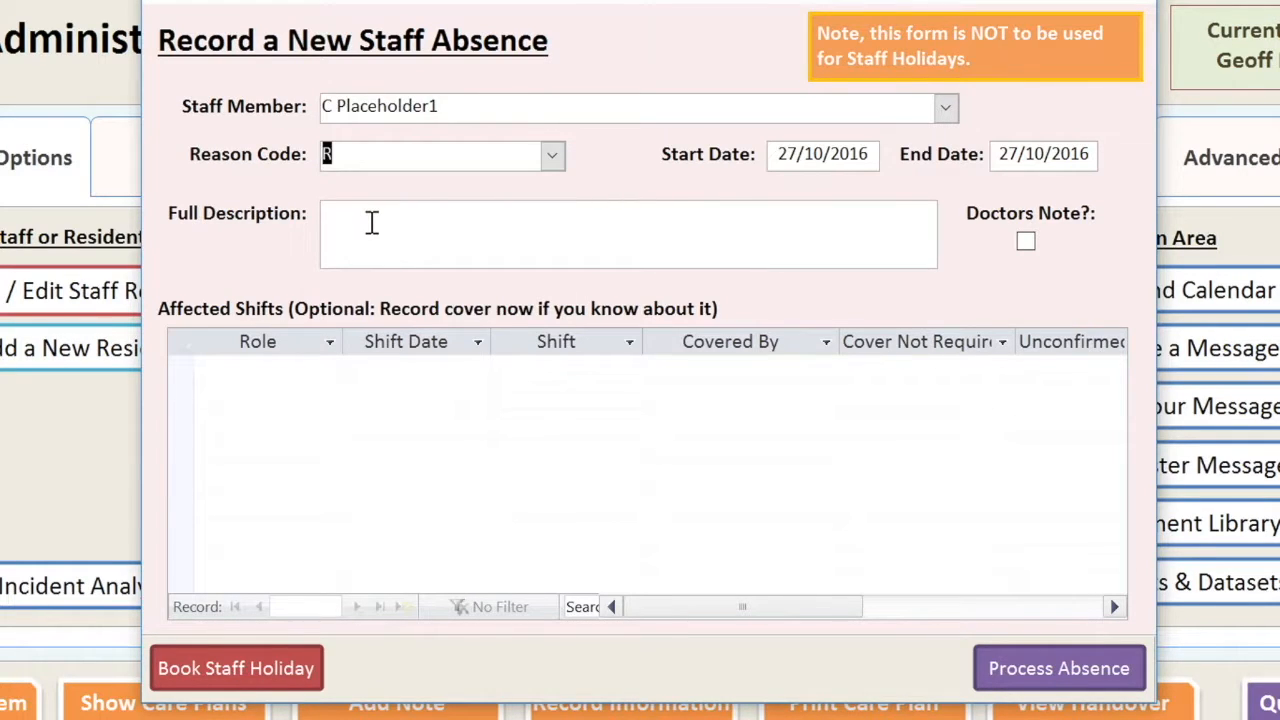
{"action": "left_click", "coordinate": [371, 222]}
{"action": "type", "text": "Thi"}
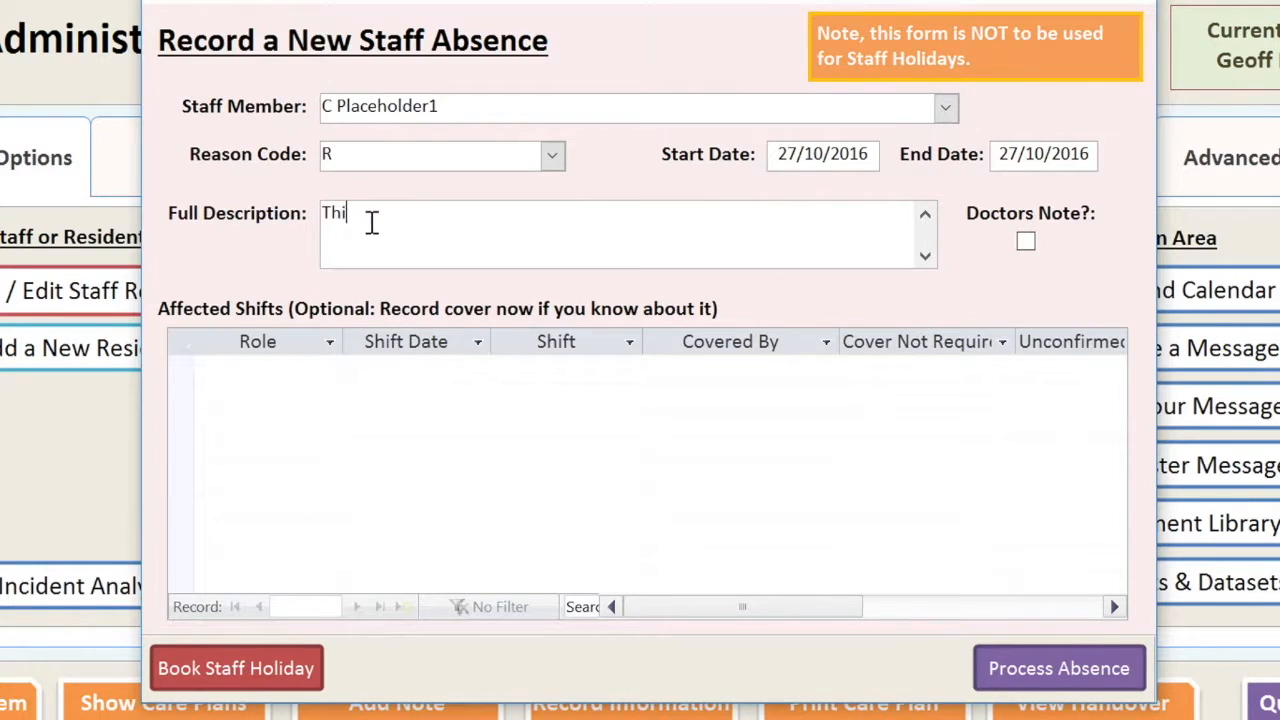
{"action": "type", "text": "s is a placeholder staf"}
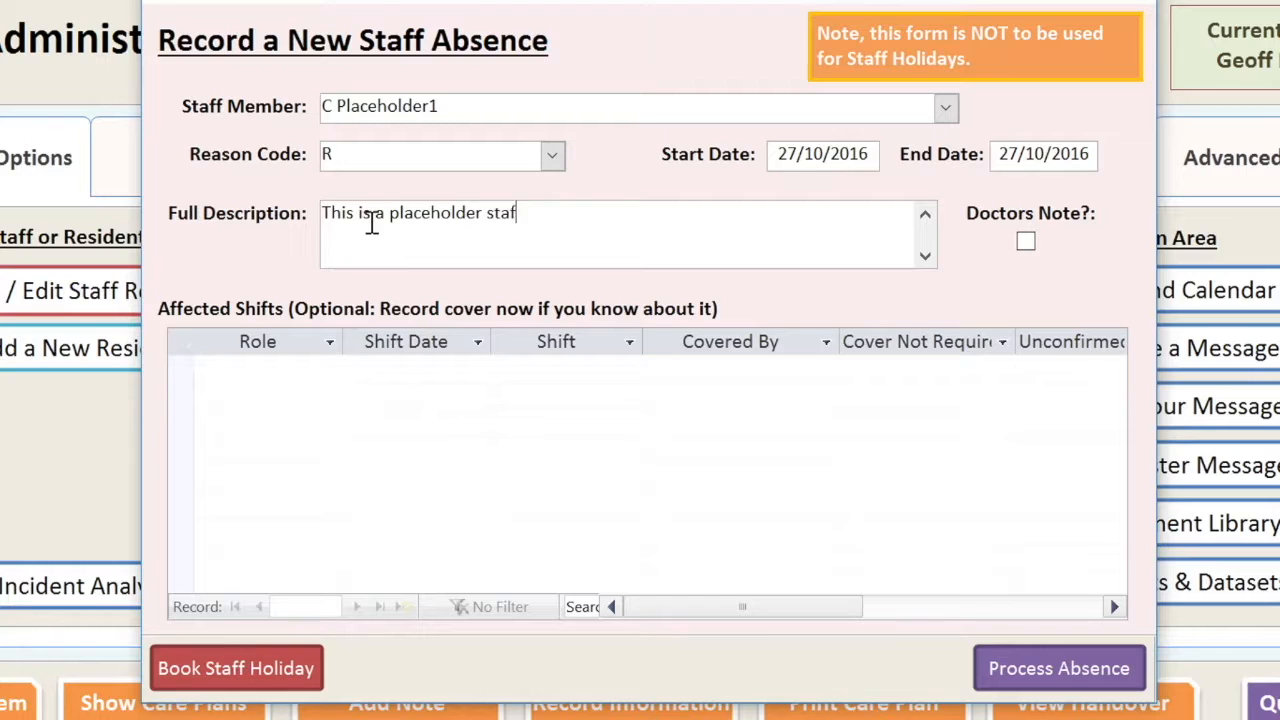
{"action": "type", "text": "f record and so"}
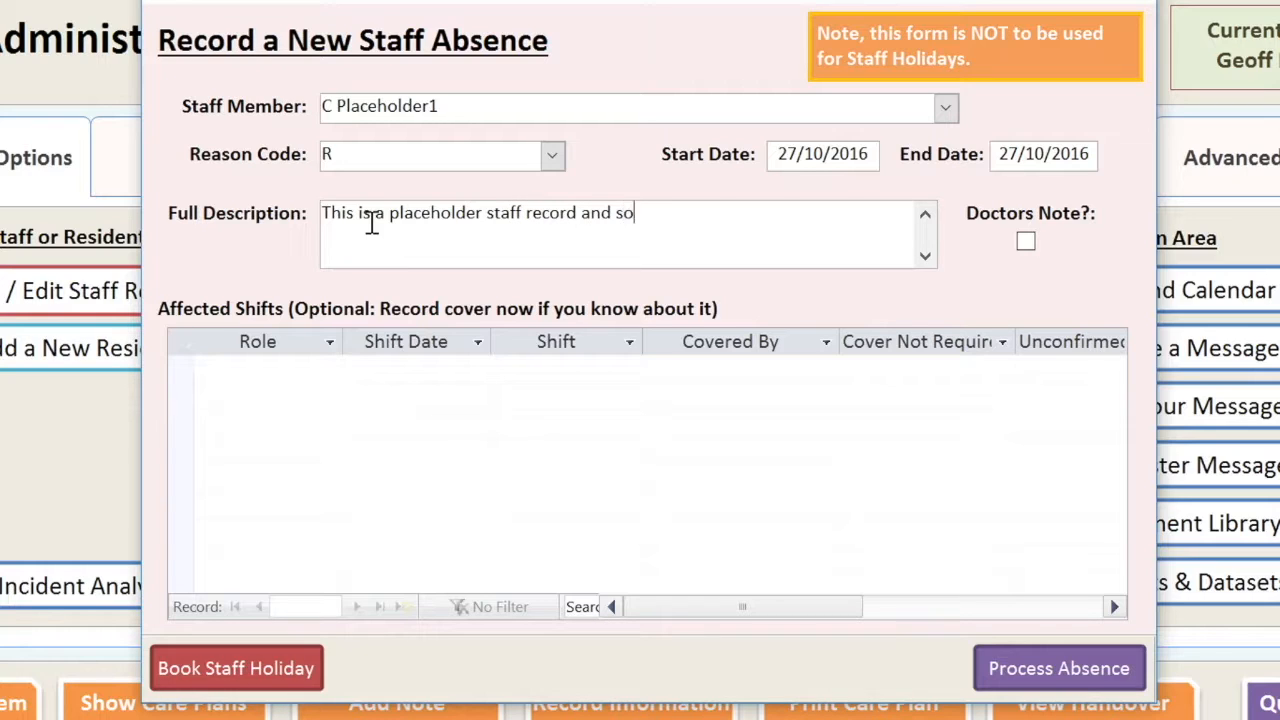
{"action": "type", "text": " is always absent."}
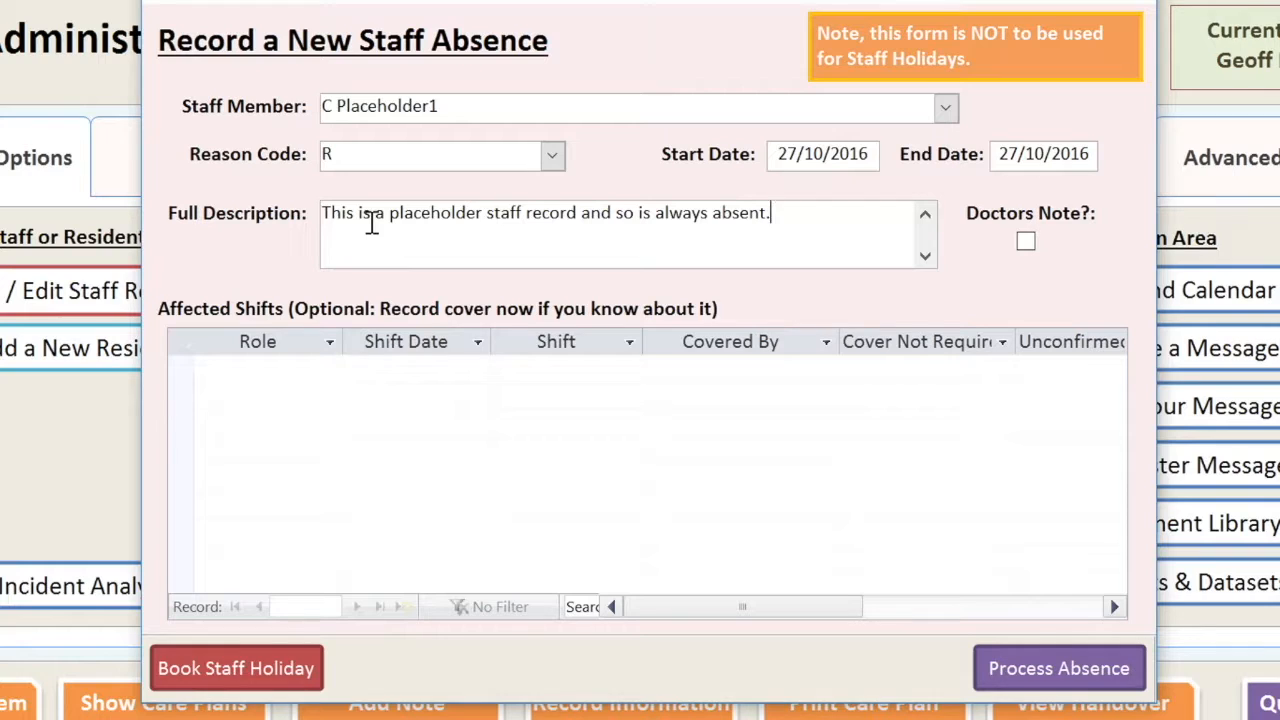
- Set the absence from 01/10/2016 to 01/01/2018 and process it, confirming the past start date
{"action": "key", "text": "Tab"}
{"action": "key", "text": "shift+Tab"}
{"action": "key", "text": "shift+Tab"}
{"action": "key", "text": "shift+Tab"}
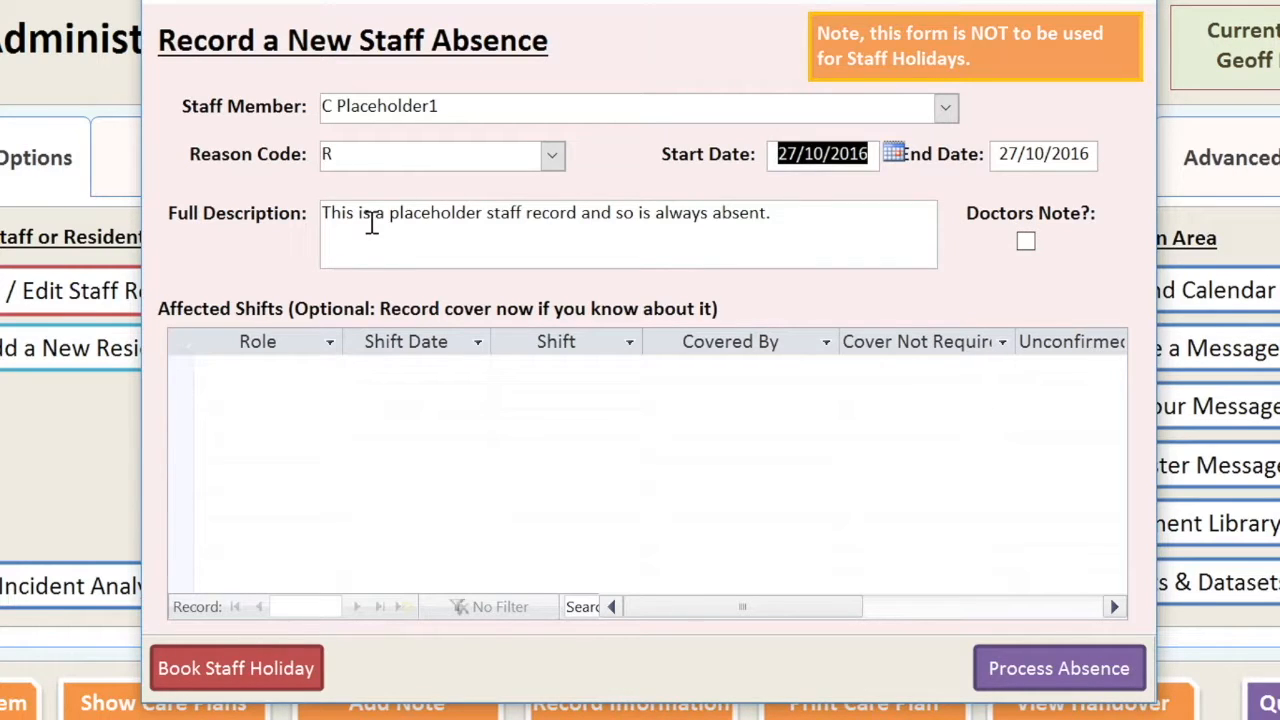
{"action": "type", "text": "0"}
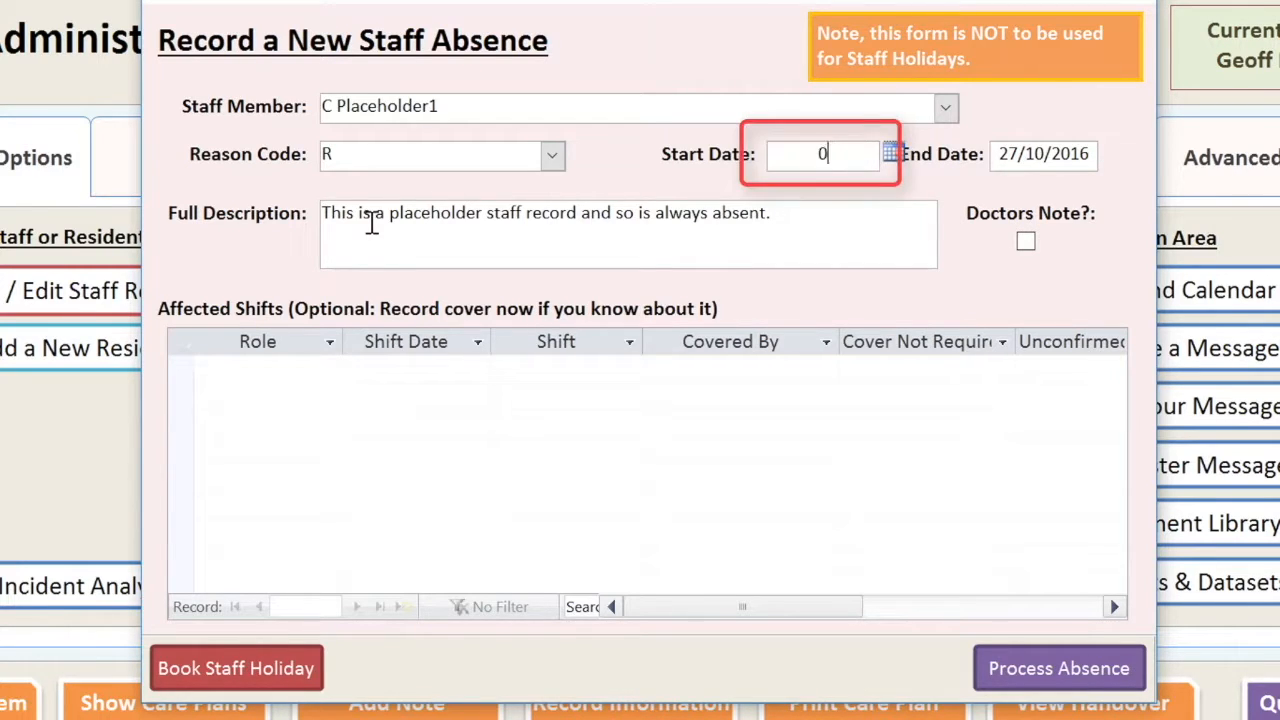
{"action": "type", "text": "1/10/2016"}
{"action": "key", "text": "Tab"}
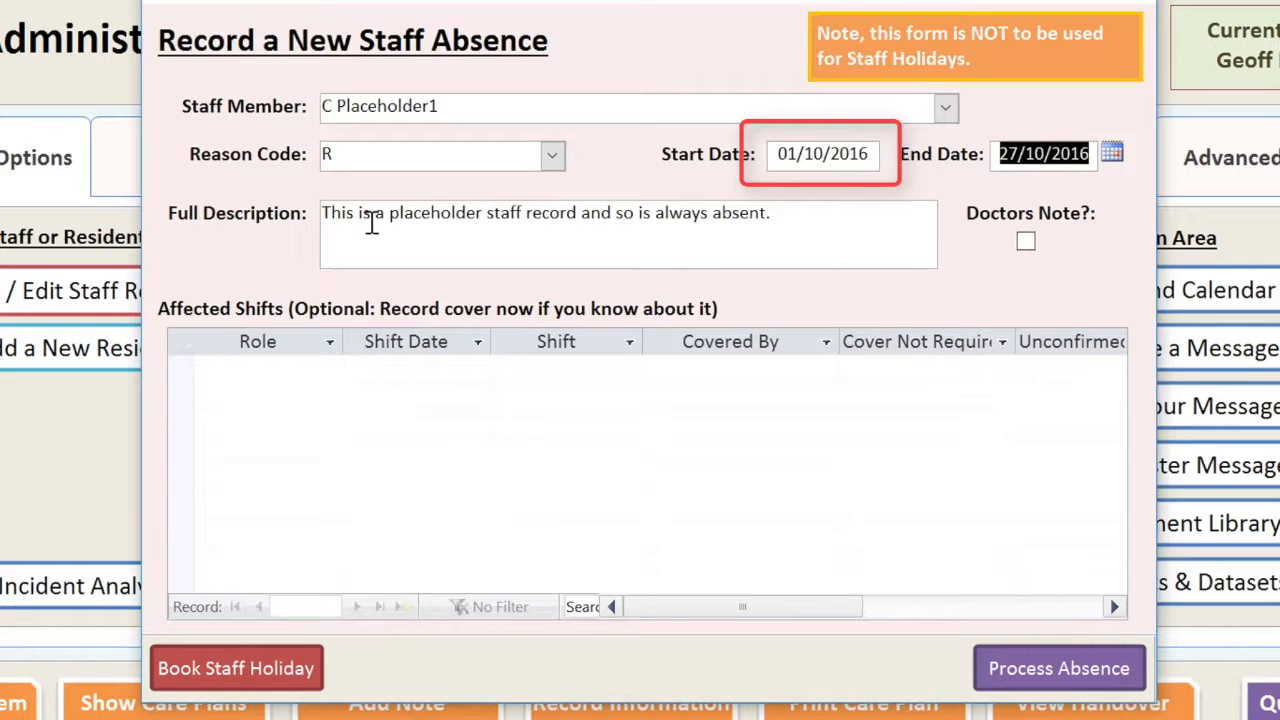
{"action": "type", "text": "01/0"}
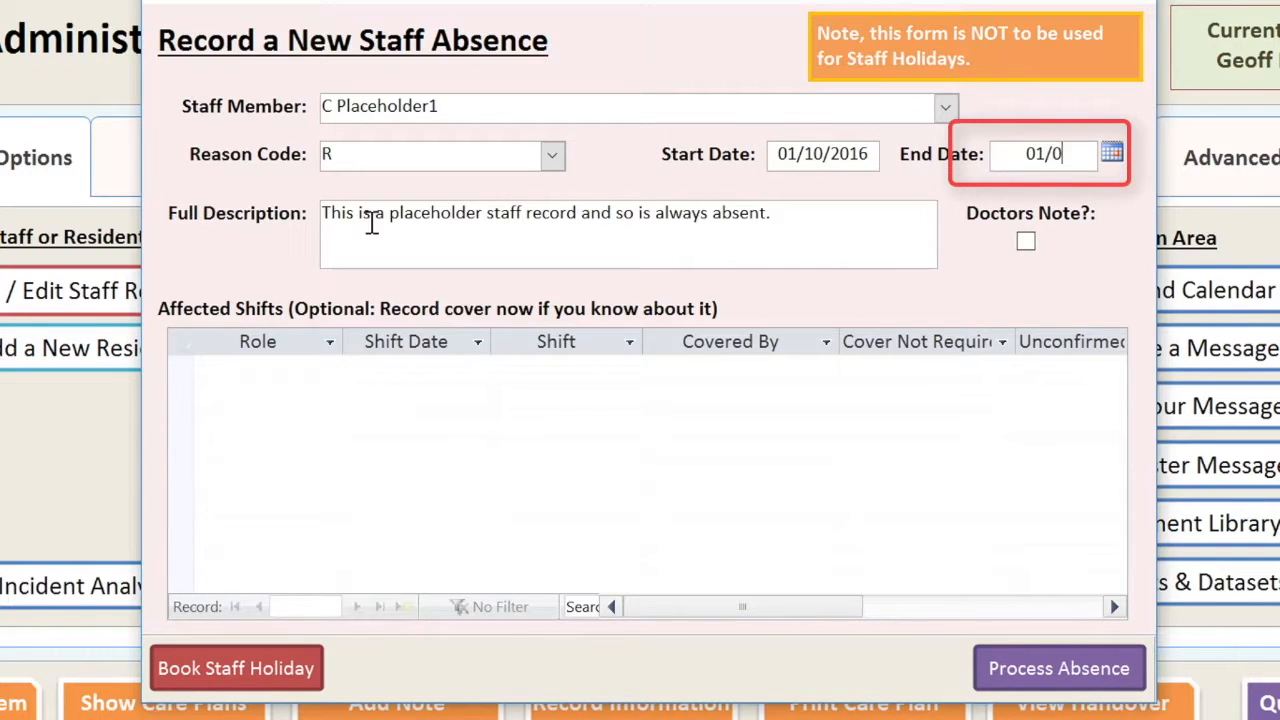
{"action": "type", "text": "1/2018"}
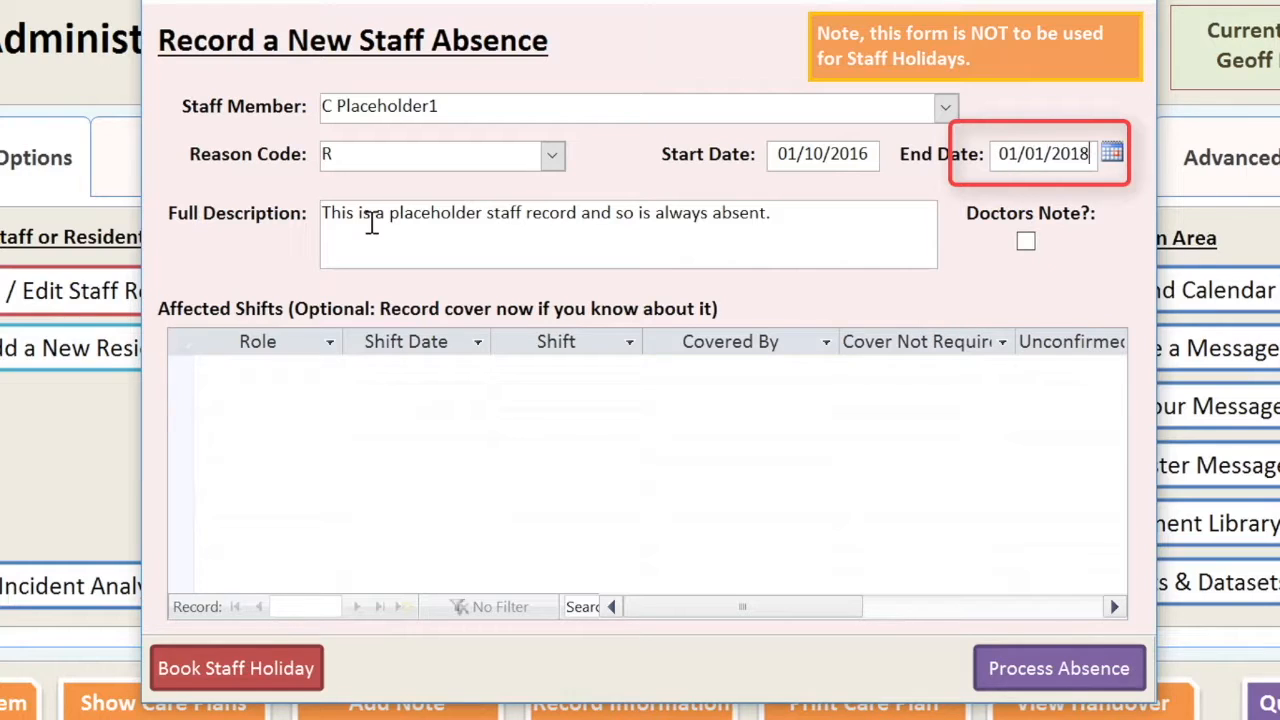
{"action": "key", "text": "Tab"}
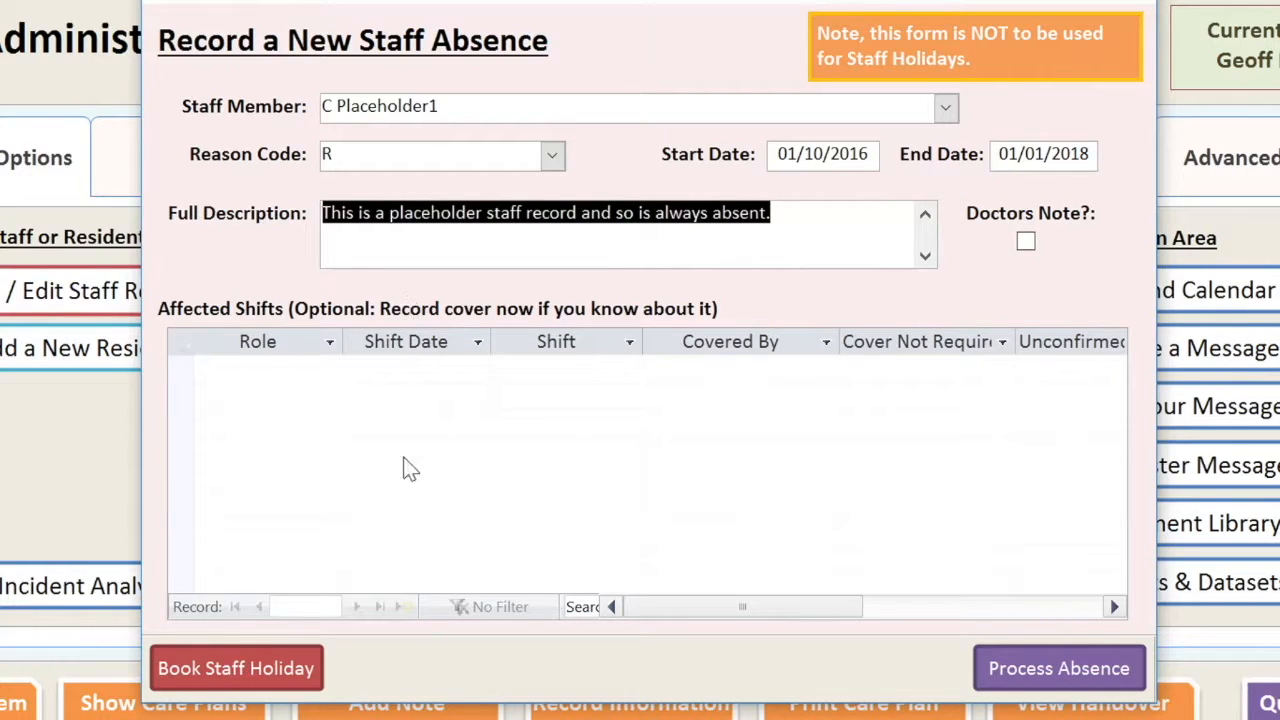
{"action": "left_click", "coordinate": [1037, 677]}
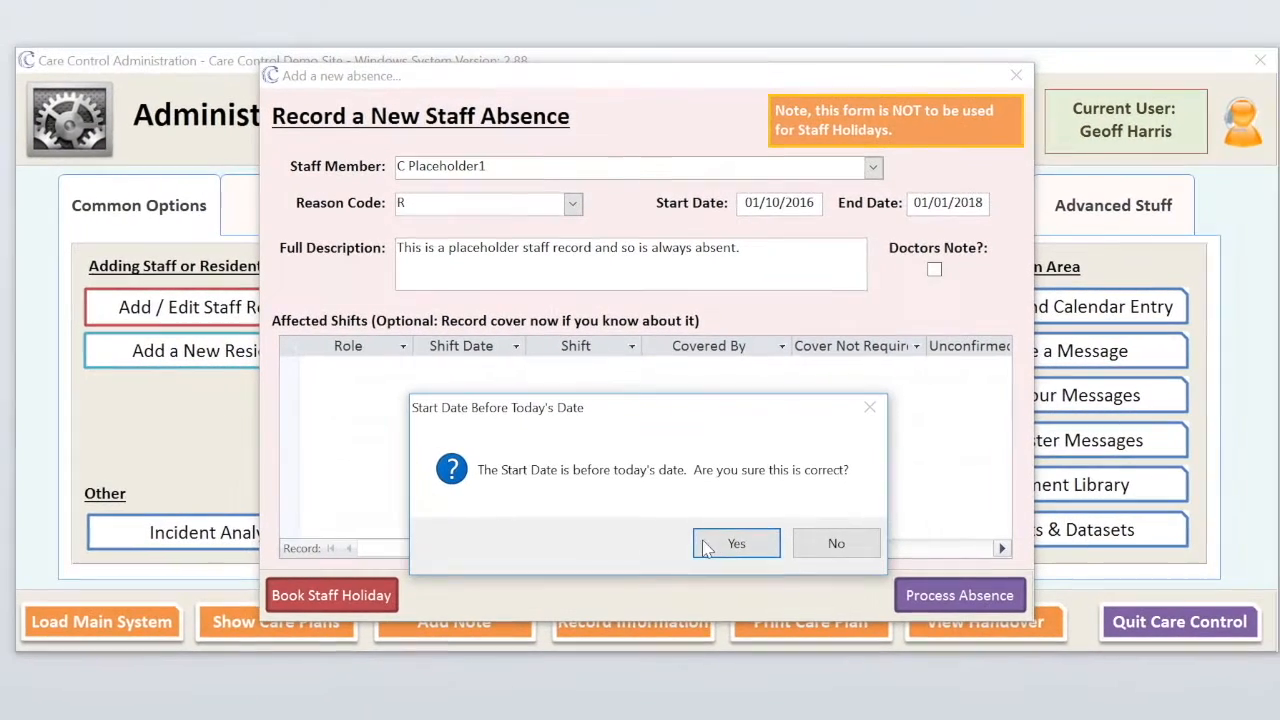
{"action": "left_click", "coordinate": [736, 546]}
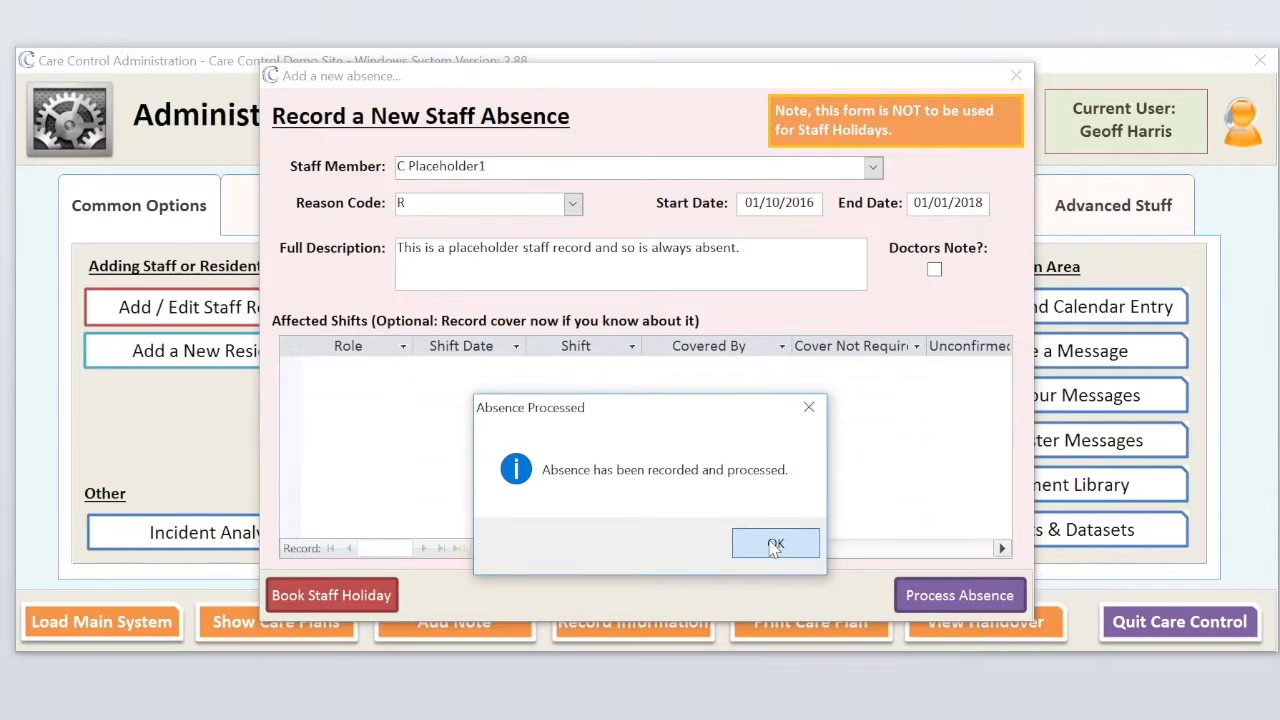
{"action": "left_click", "coordinate": [773, 545]}
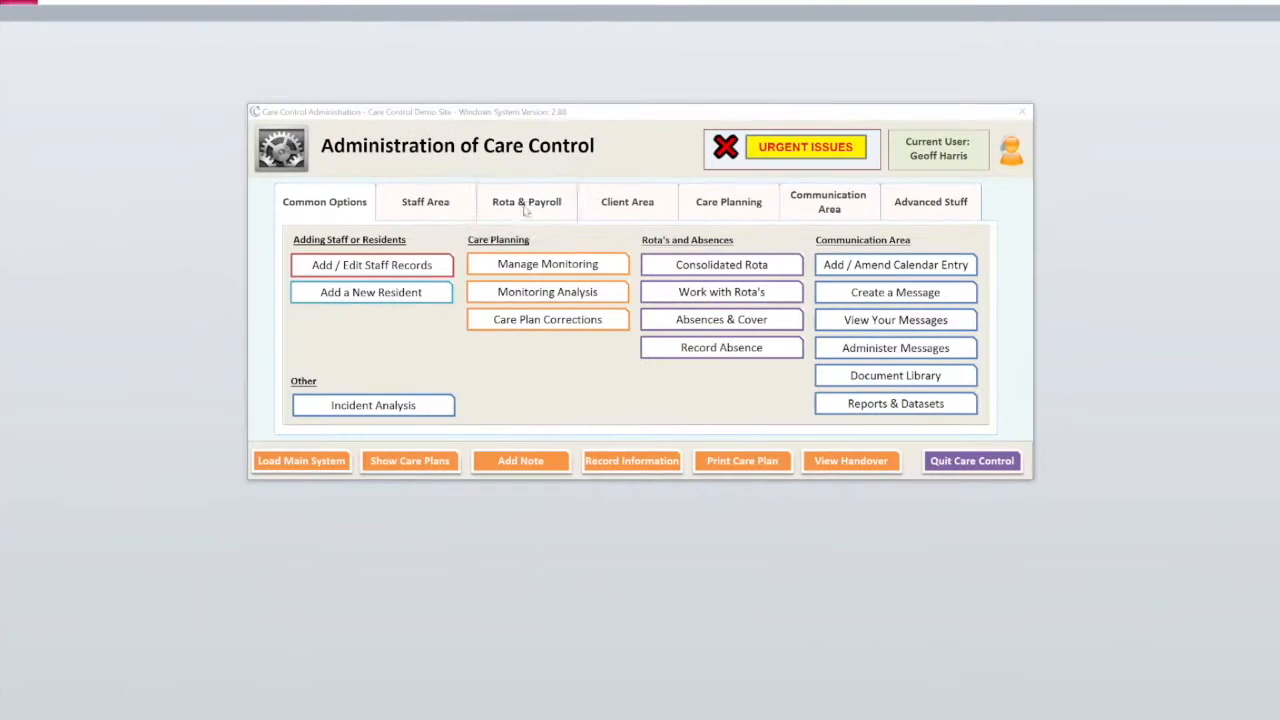
- Open Work with Rota's from Rota & Payroll, then Manage Rota Display Groups
{"action": "left_click", "coordinate": [529, 205]}
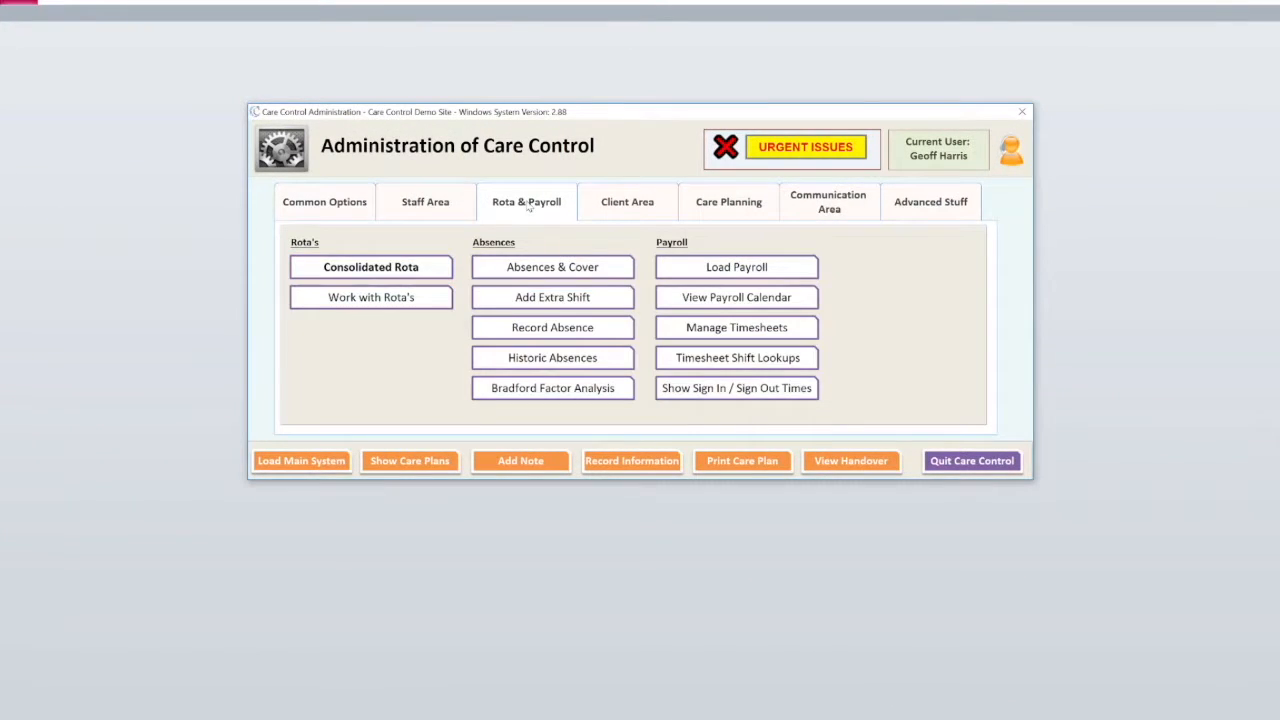
{"action": "left_click", "coordinate": [371, 299]}
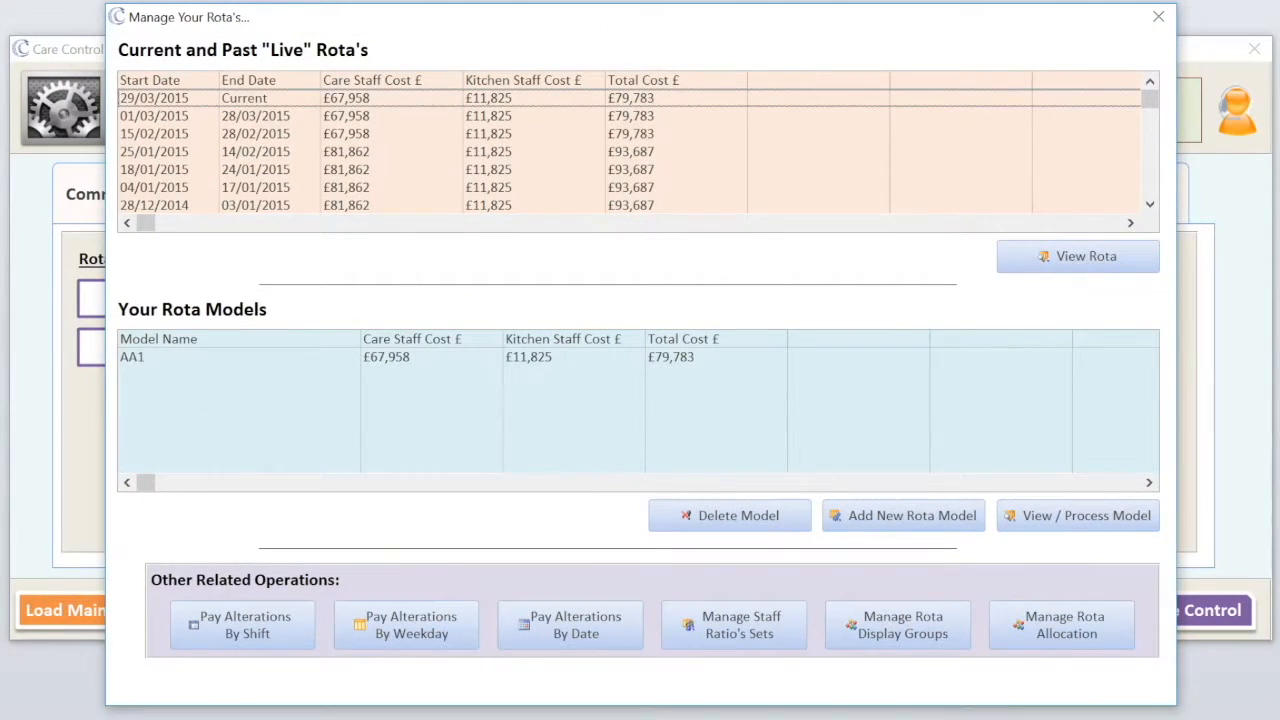
{"action": "left_click", "coordinate": [893, 626]}
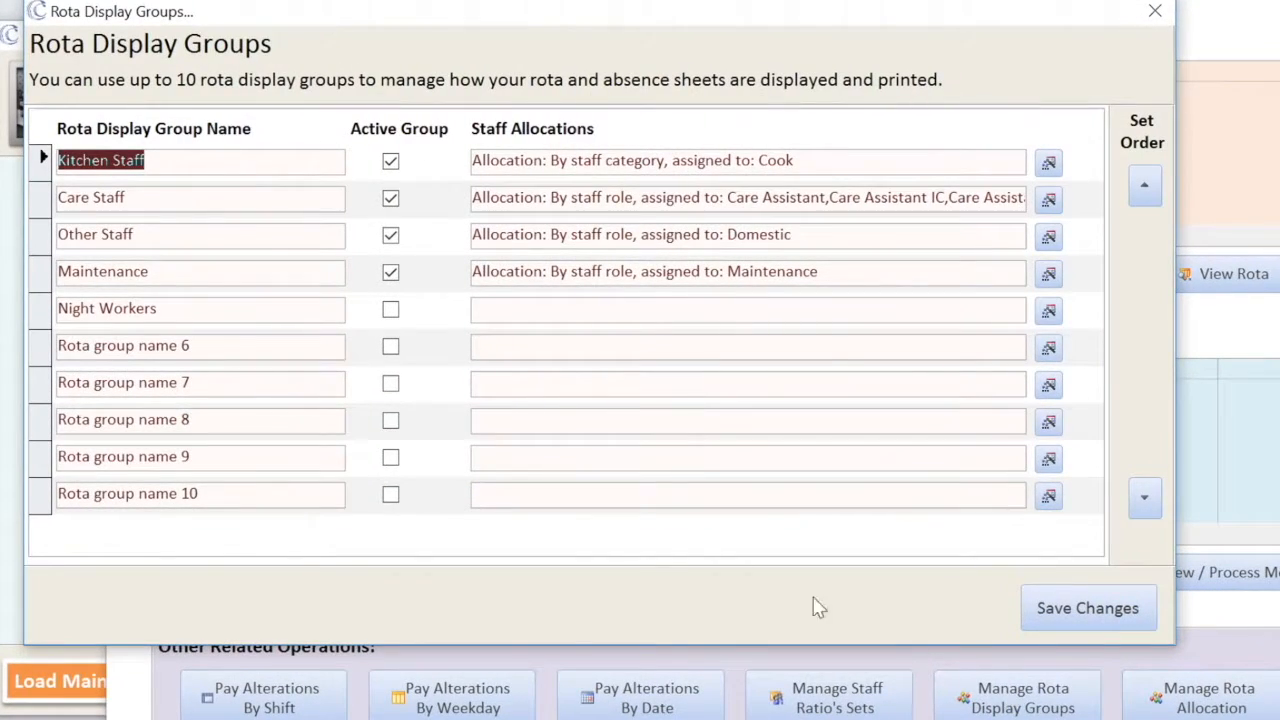
- Edit the Care Staff group's allocations, clearing all roles including Carer from the selection
{"action": "left_click_drag", "start_coordinate": [374, 14], "coordinate": [545, 37]}
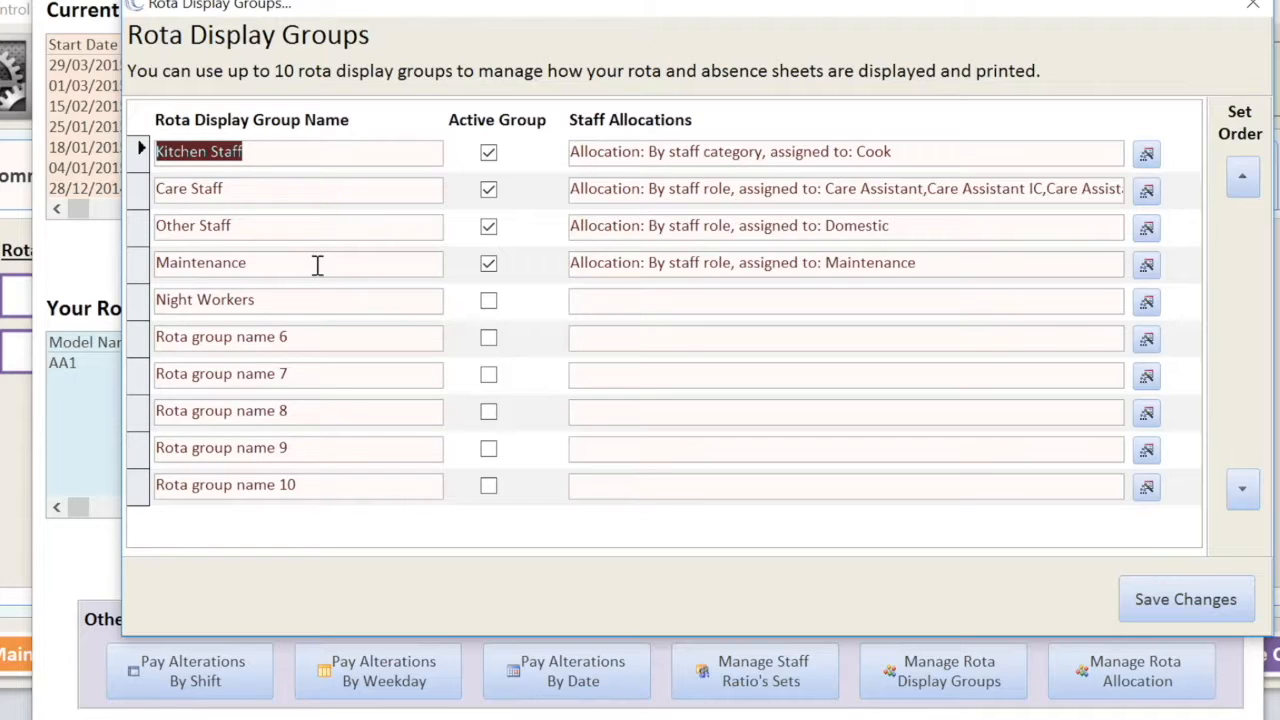
{"action": "left_click", "coordinate": [301, 188]}
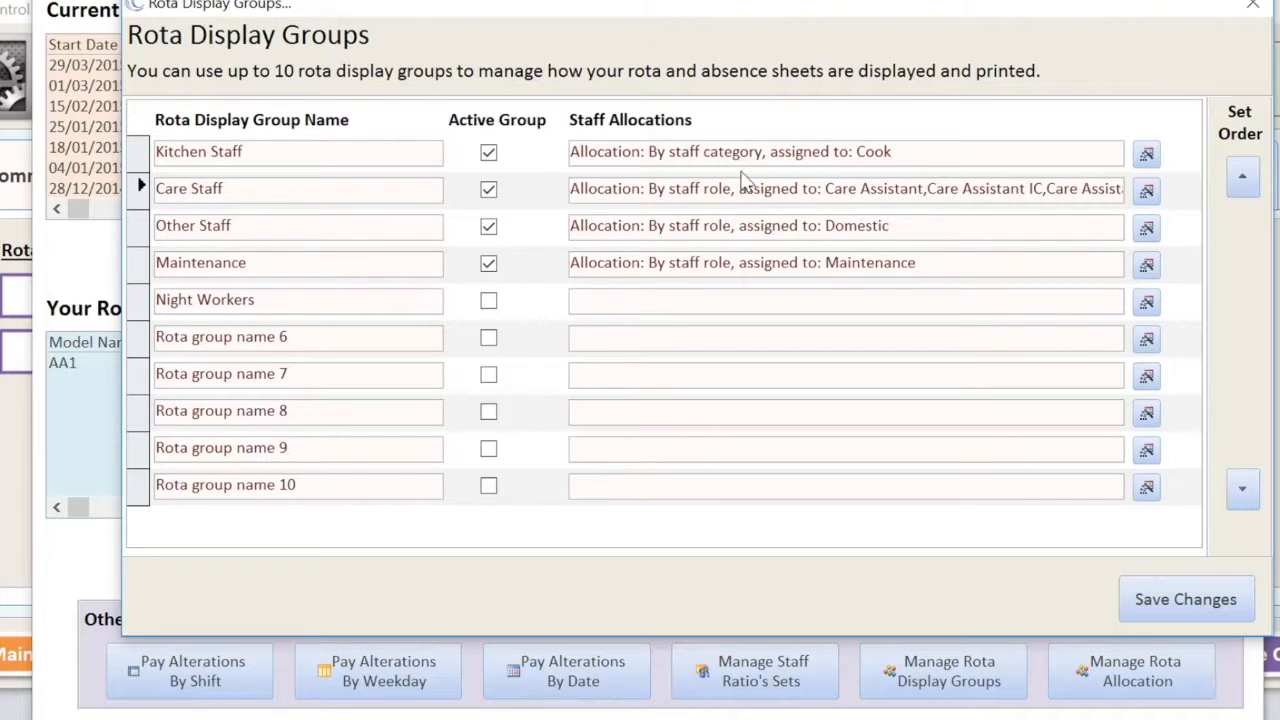
{"action": "left_click", "coordinate": [1146, 196]}
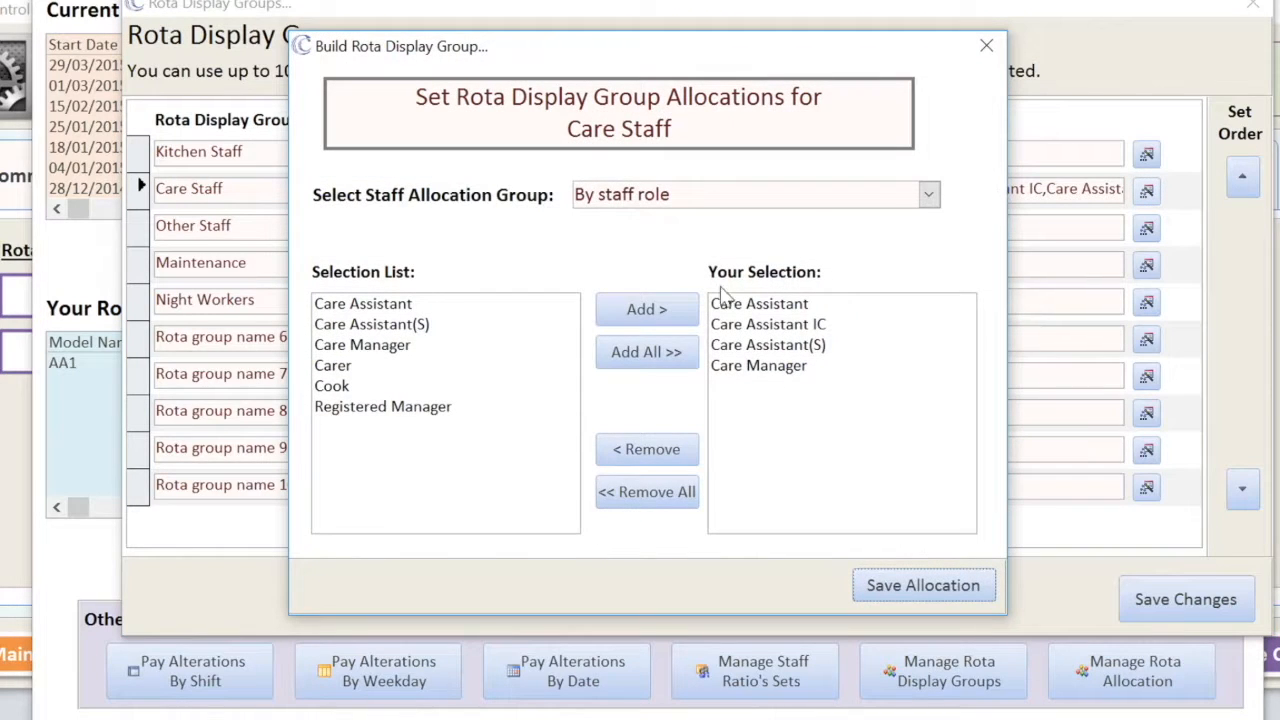
{"action": "left_click", "coordinate": [640, 505]}
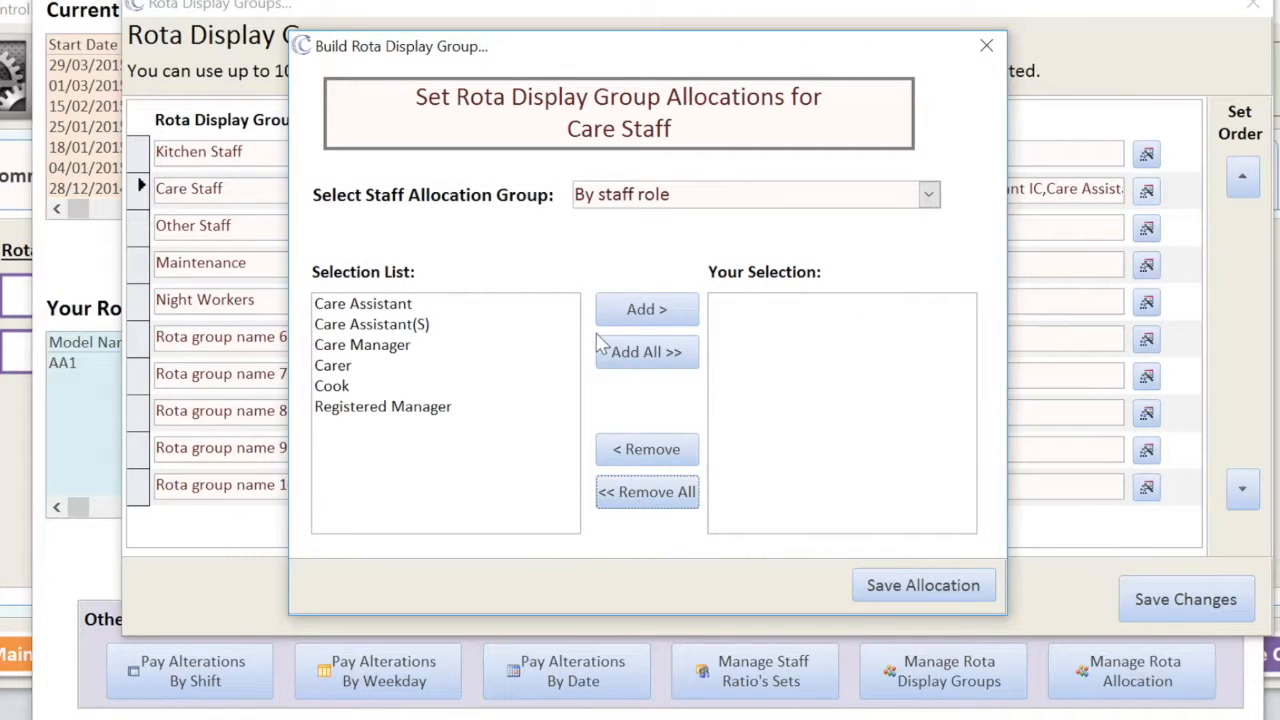
{"action": "left_click", "coordinate": [362, 366]}
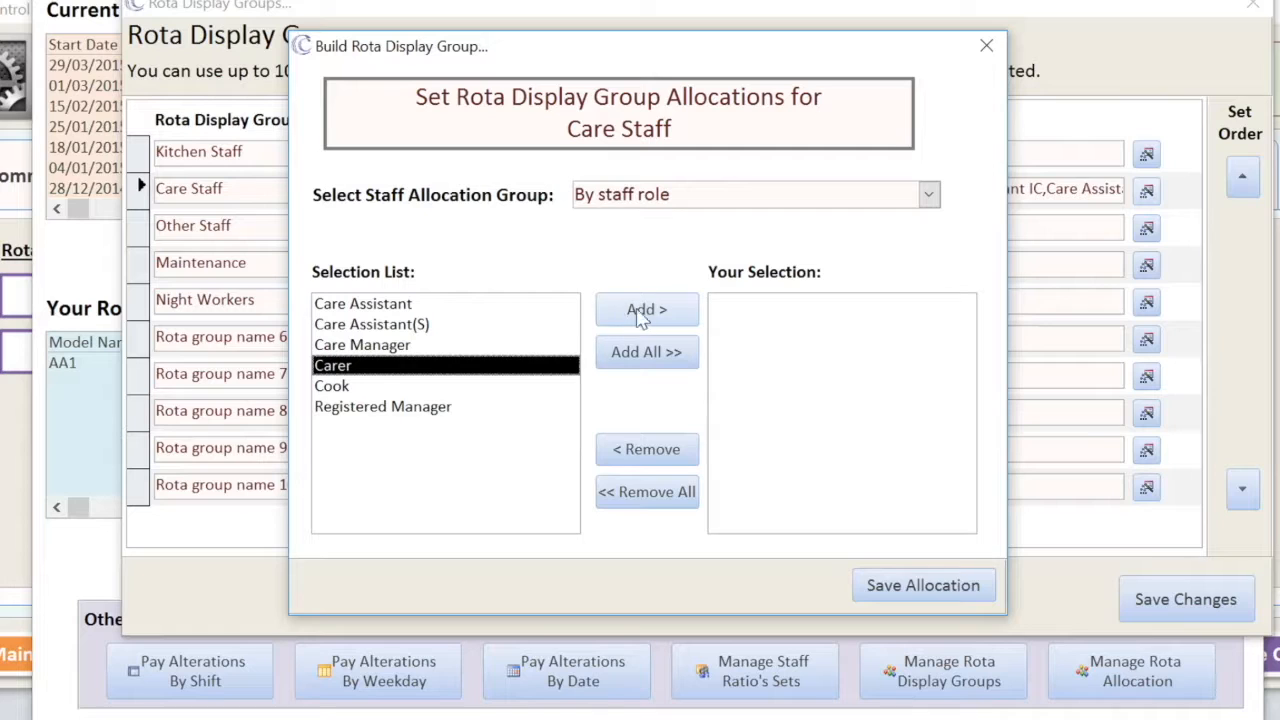
{"action": "left_click", "coordinate": [648, 310]}
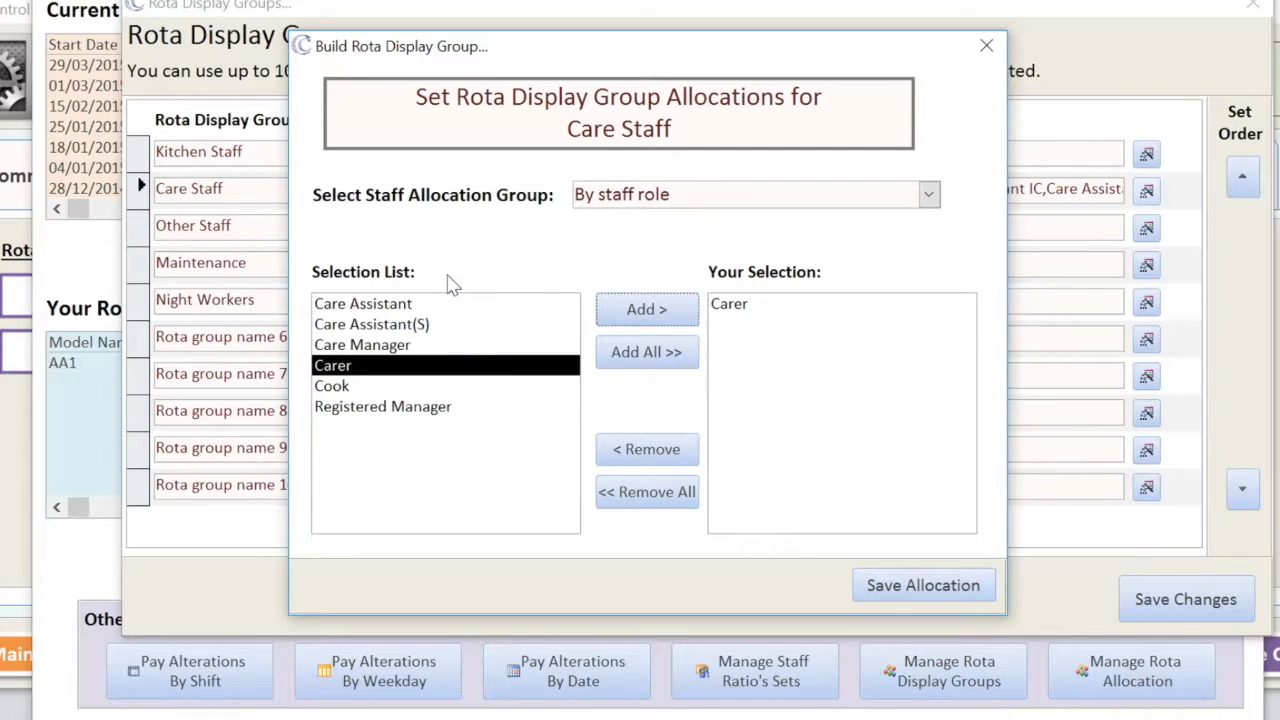
{"action": "left_click", "coordinate": [630, 449]}
{"action": "left_click", "coordinate": [735, 304]}
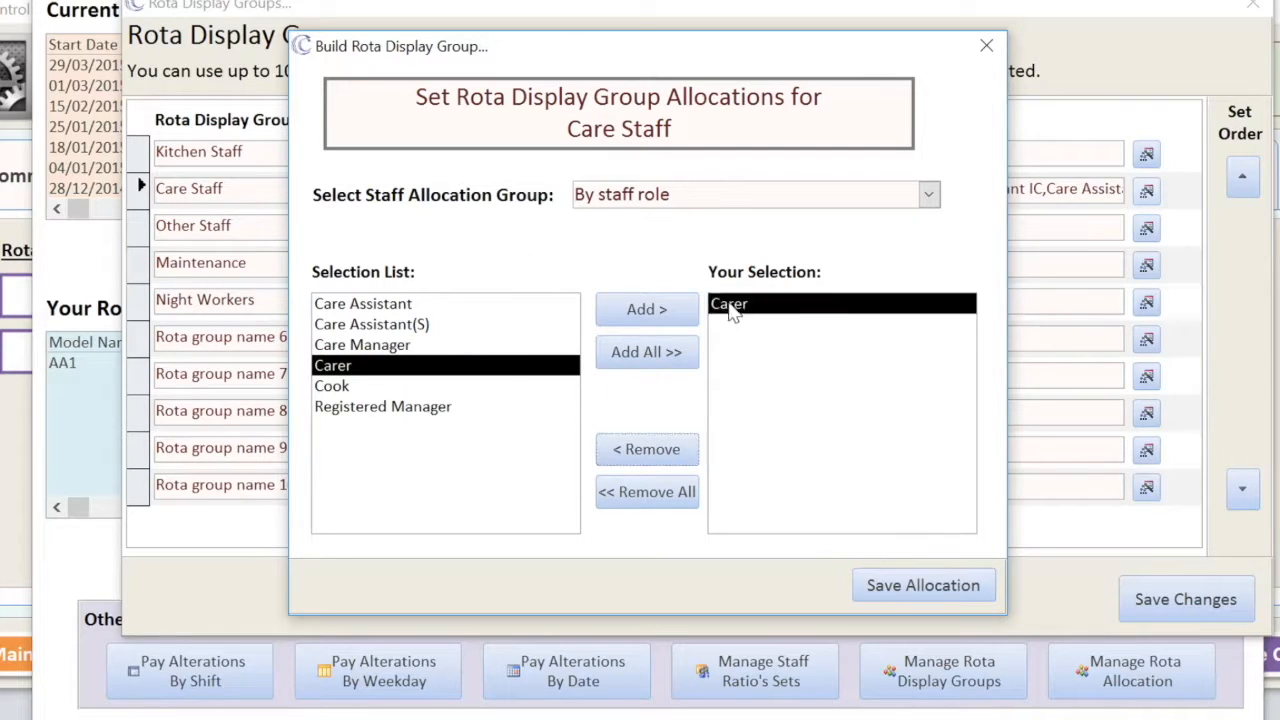
{"action": "left_click", "coordinate": [638, 449]}
- Allocate Care Staff by staff category to Care and save the display group changes
{"action": "left_click", "coordinate": [928, 197]}
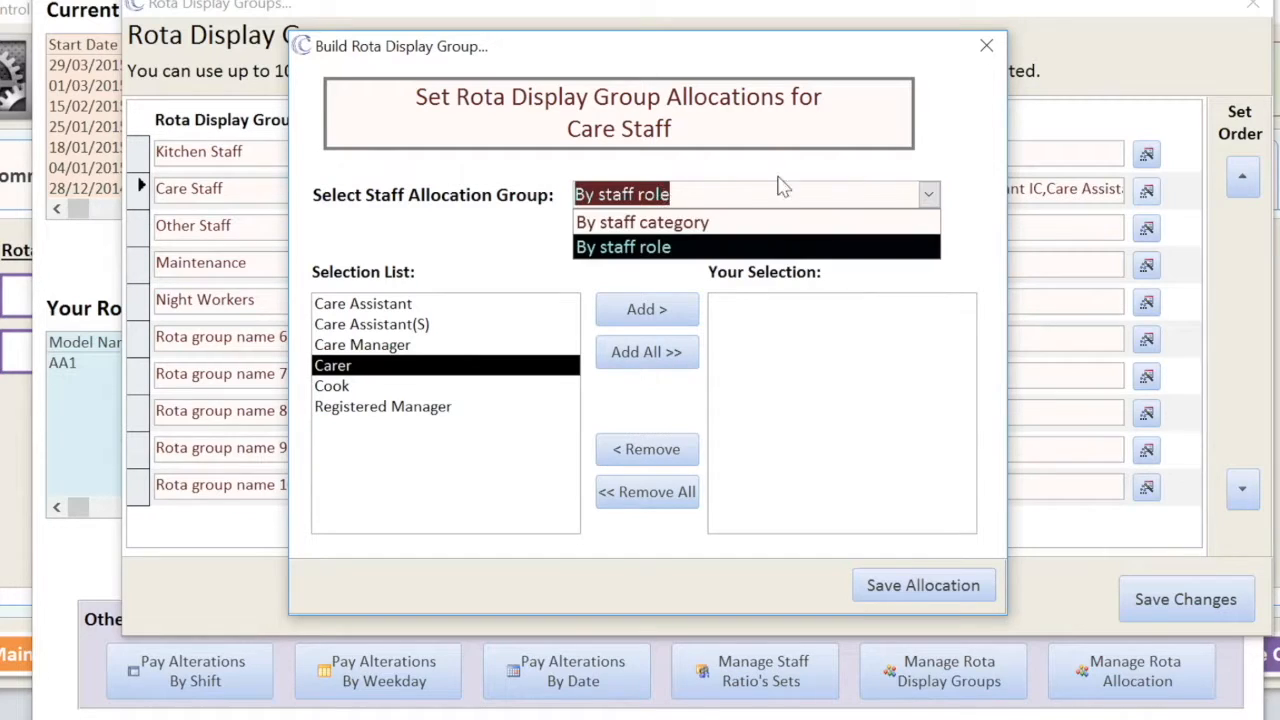
{"action": "left_click", "coordinate": [600, 223]}
{"action": "left_click", "coordinate": [328, 303]}
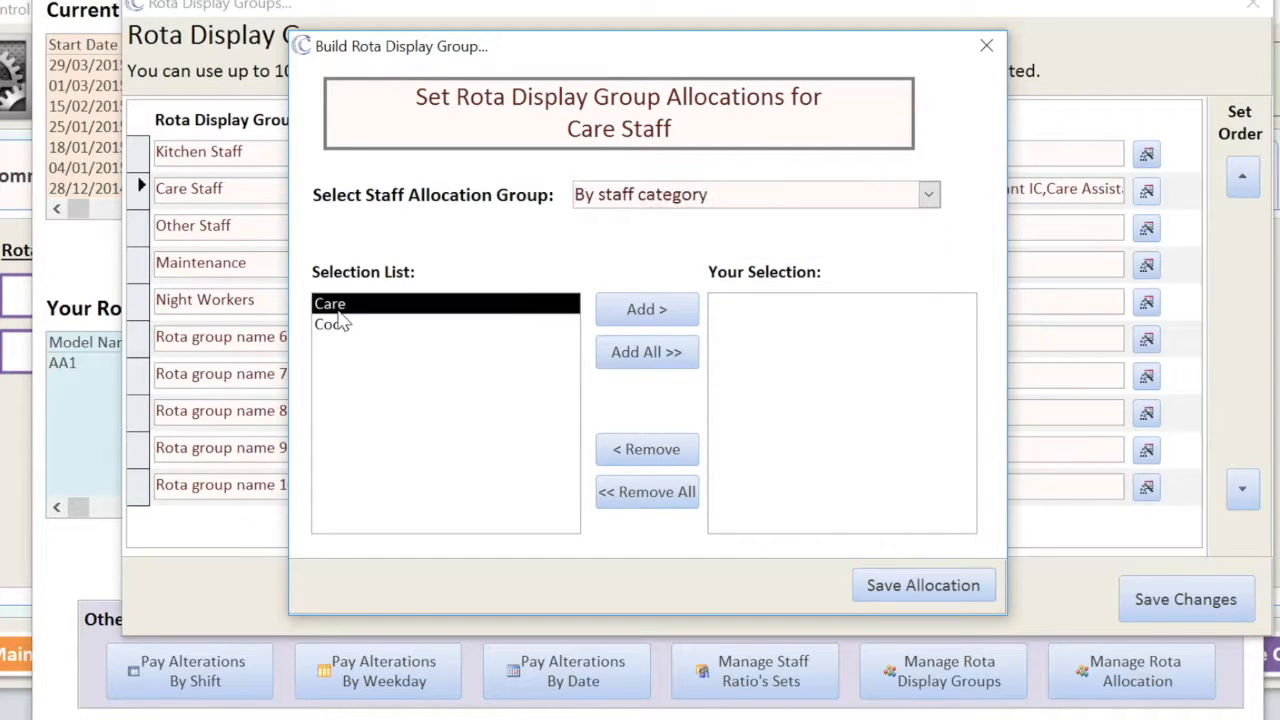
{"action": "left_click", "coordinate": [655, 312]}
{"action": "left_click", "coordinate": [887, 592]}
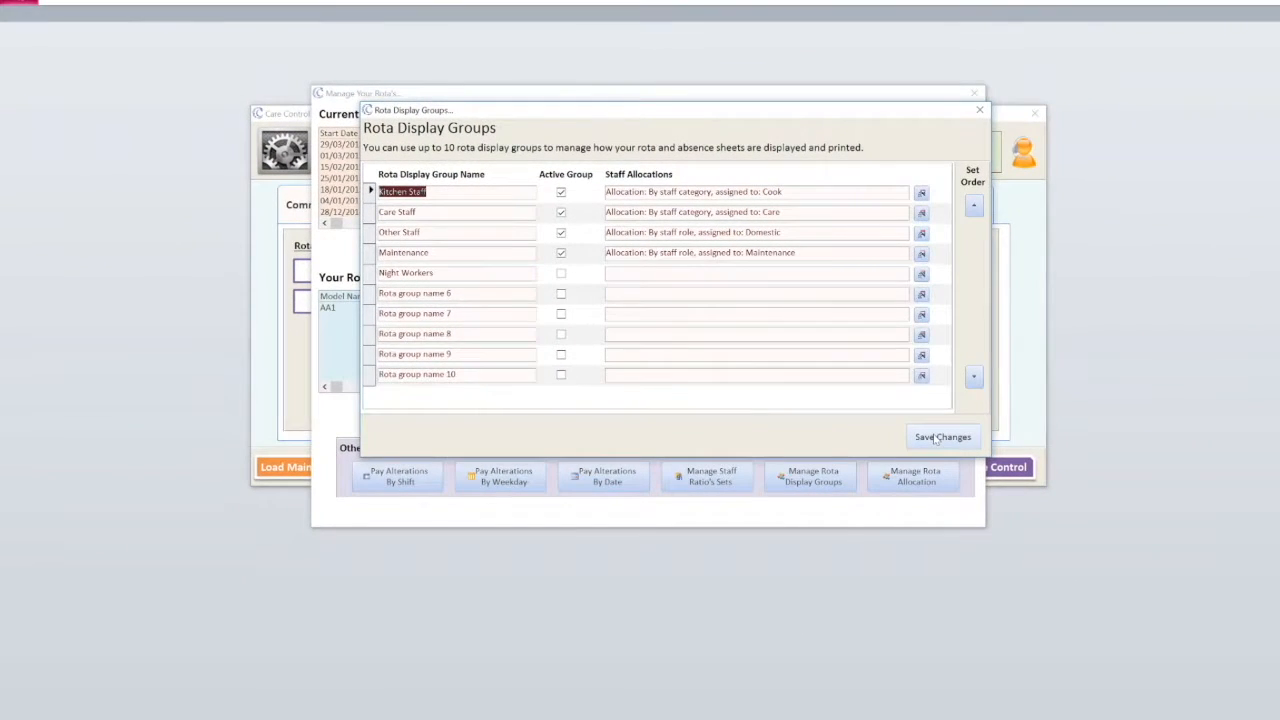
{"action": "left_click", "coordinate": [935, 439]}
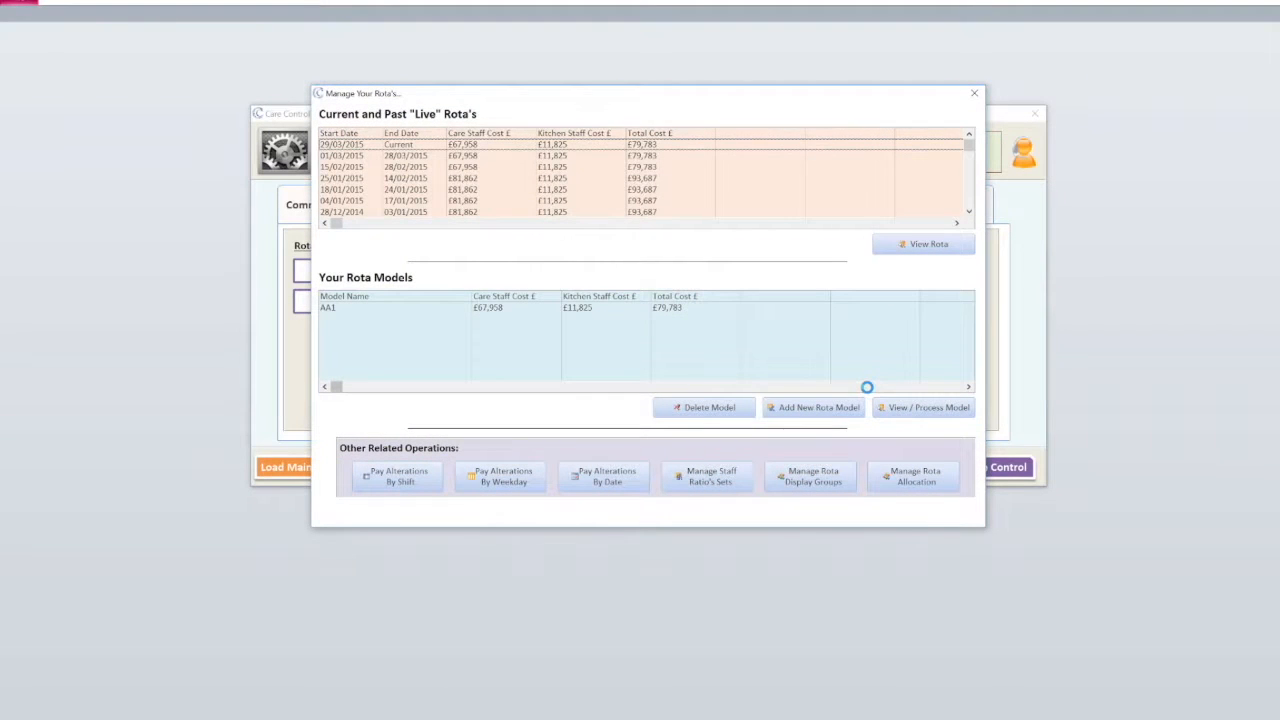
- Close and reopen Manage Your Rota's, showing live rotas from 29/03/2015 and model AA1
{"action": "left_click", "coordinate": [975, 93]}
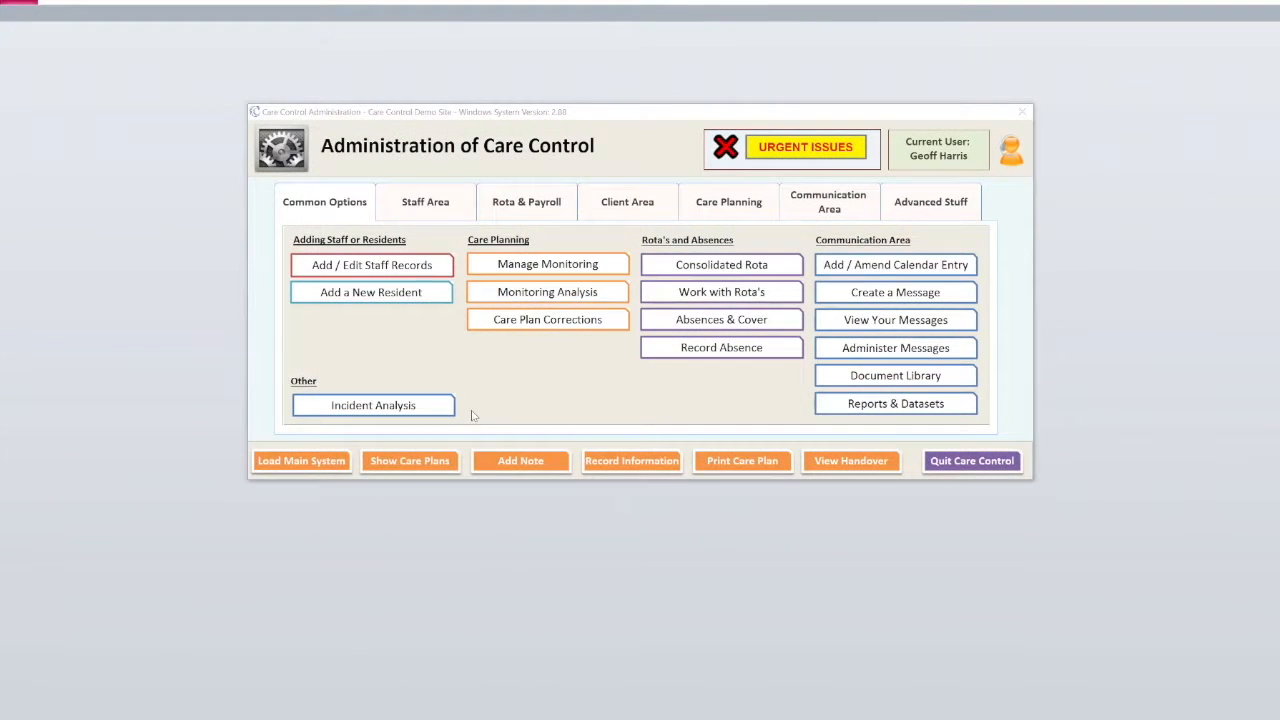
{"action": "left_click", "coordinate": [525, 203]}
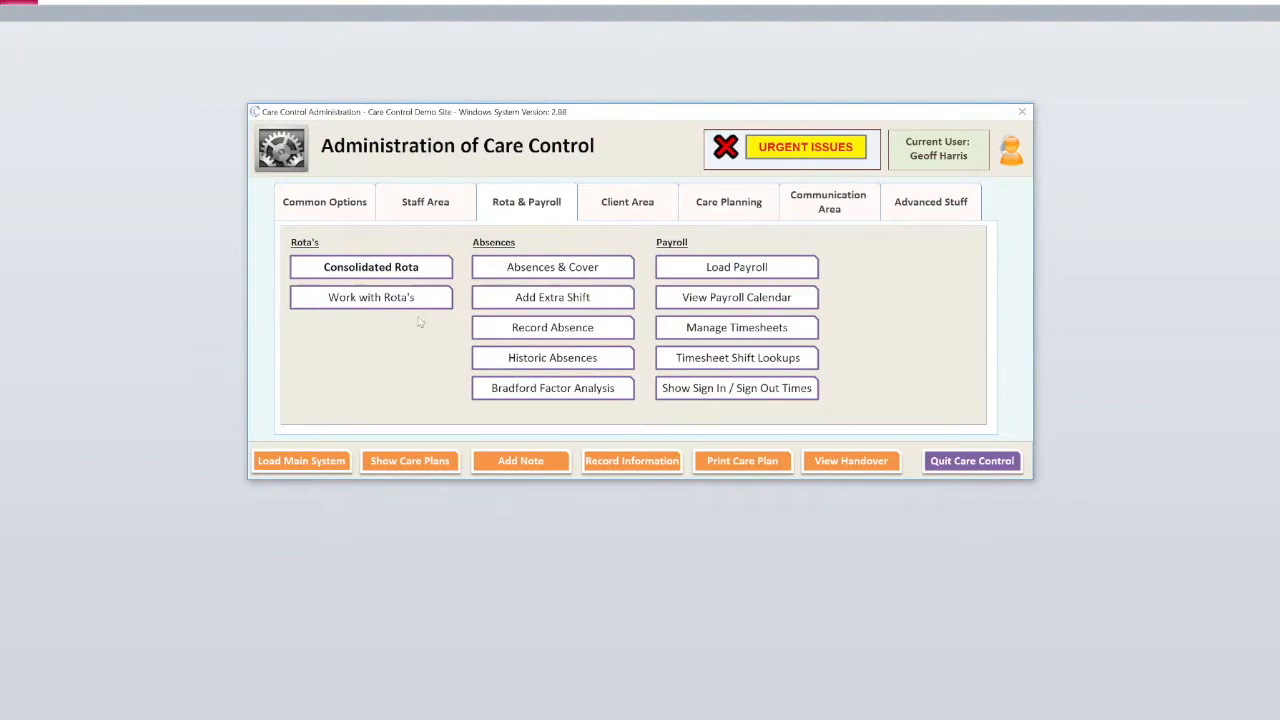
{"action": "left_click", "coordinate": [375, 305]}
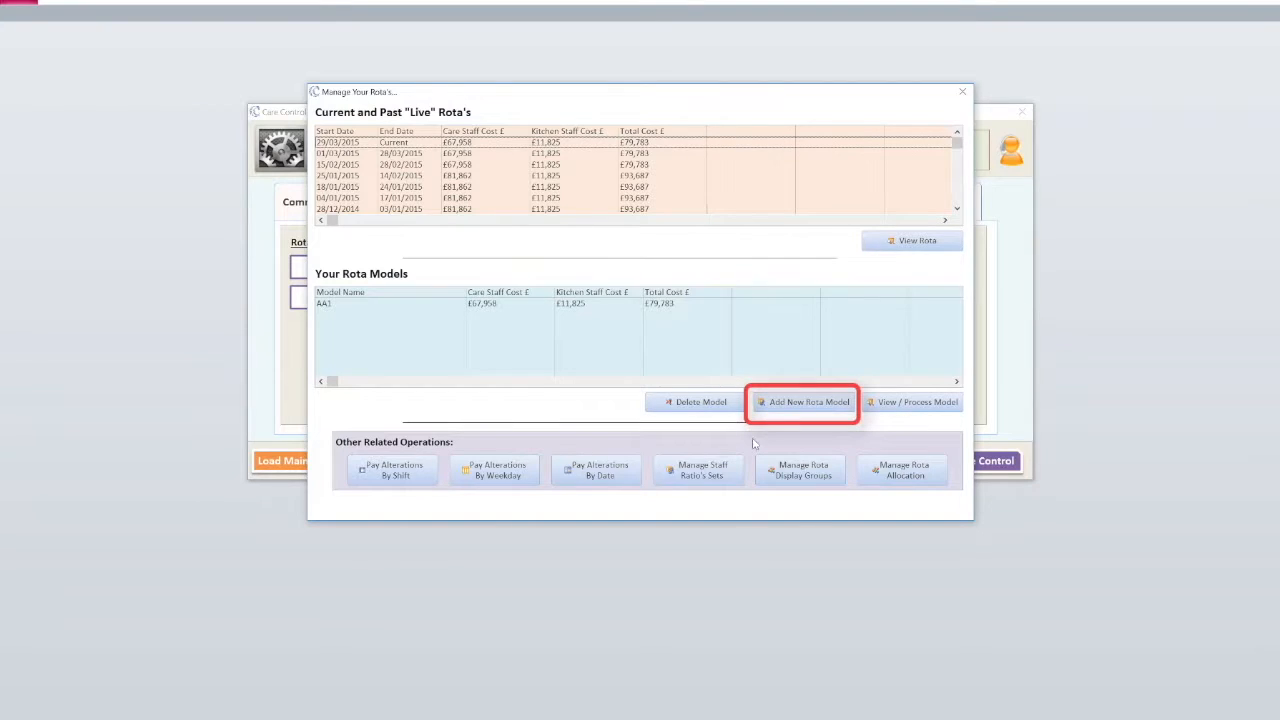
- Check the live-rota and existing-model copy options, then start a blank rota model named 'First Rota Model'
{"action": "left_click", "coordinate": [795, 405]}
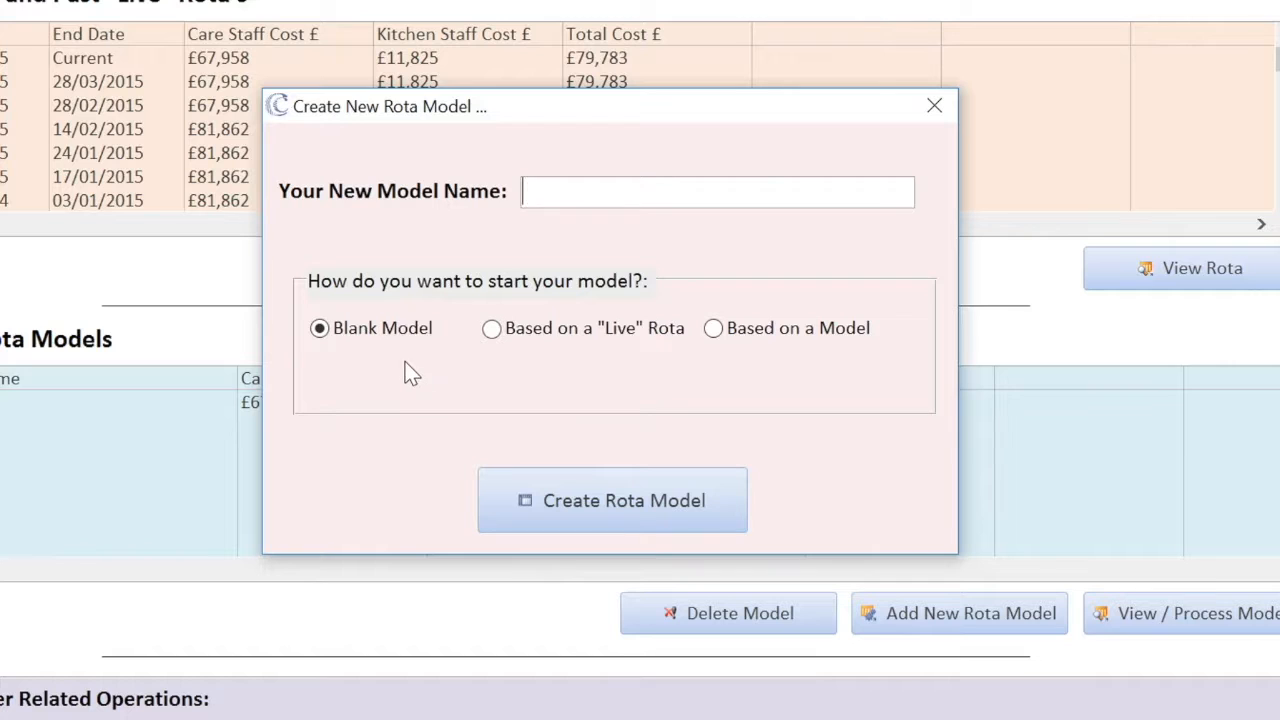
{"action": "left_click", "coordinate": [495, 329]}
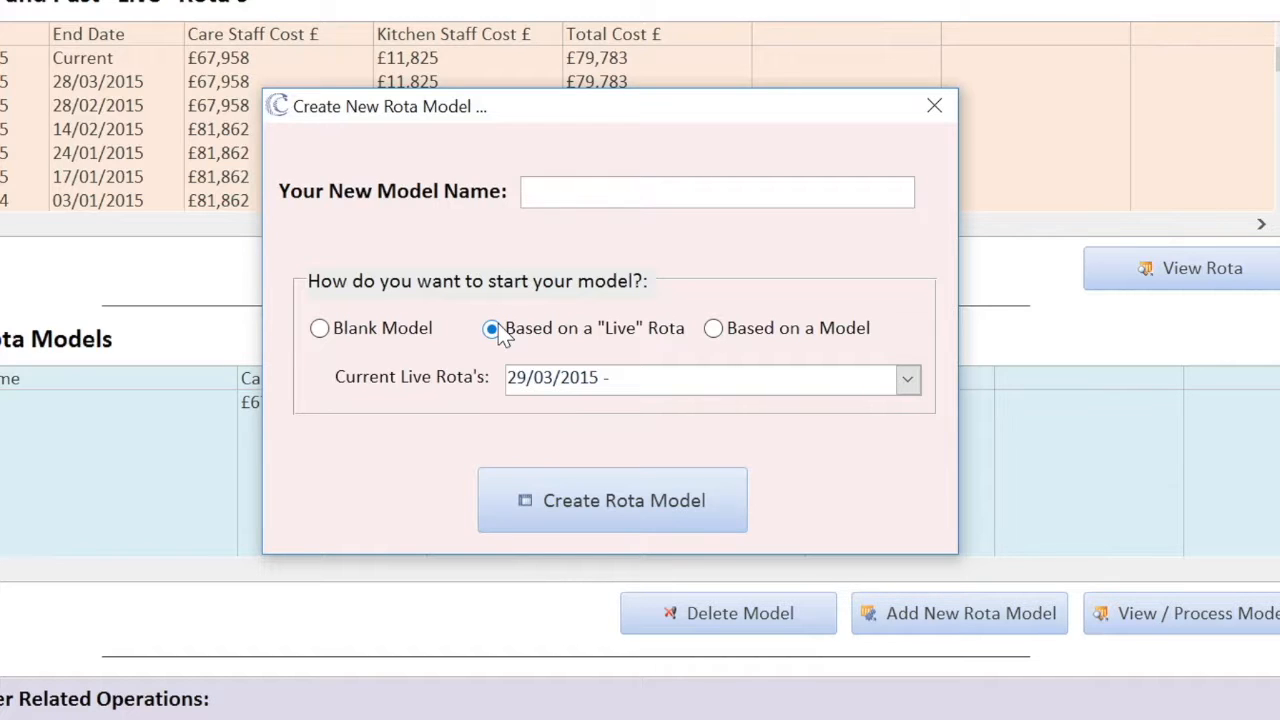
{"action": "left_click", "coordinate": [907, 380]}
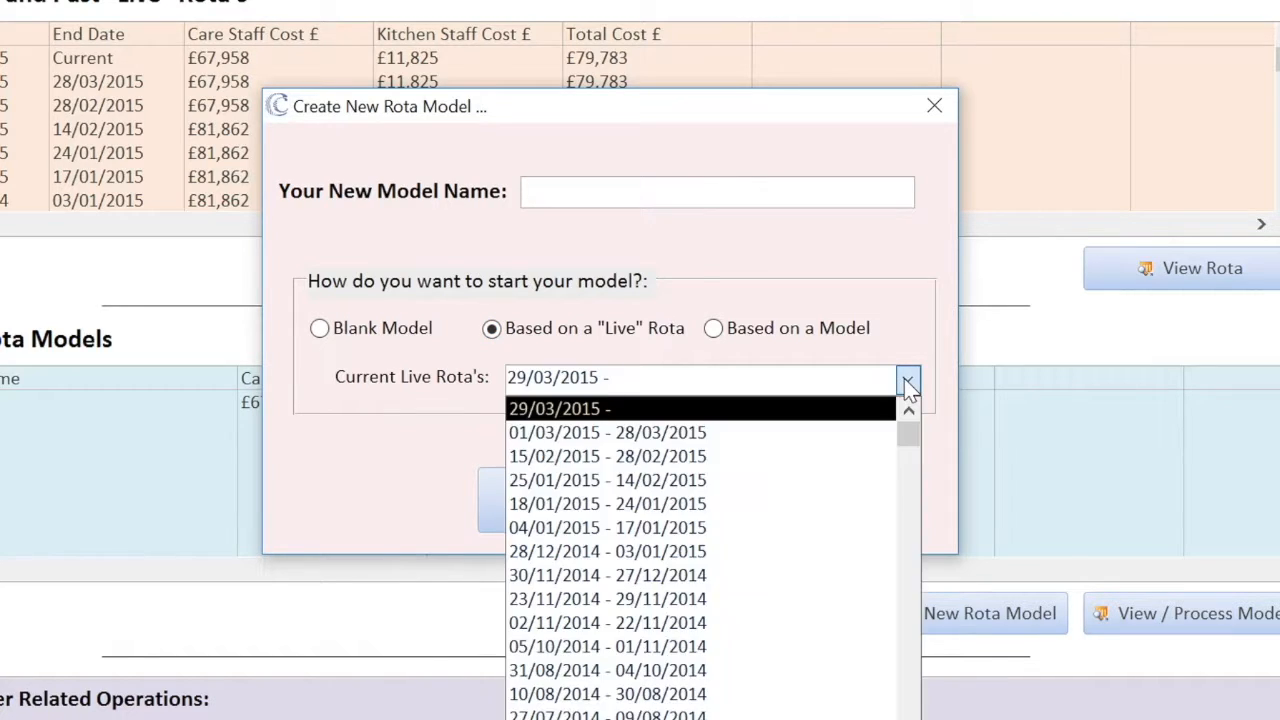
{"action": "left_click", "coordinate": [907, 382]}
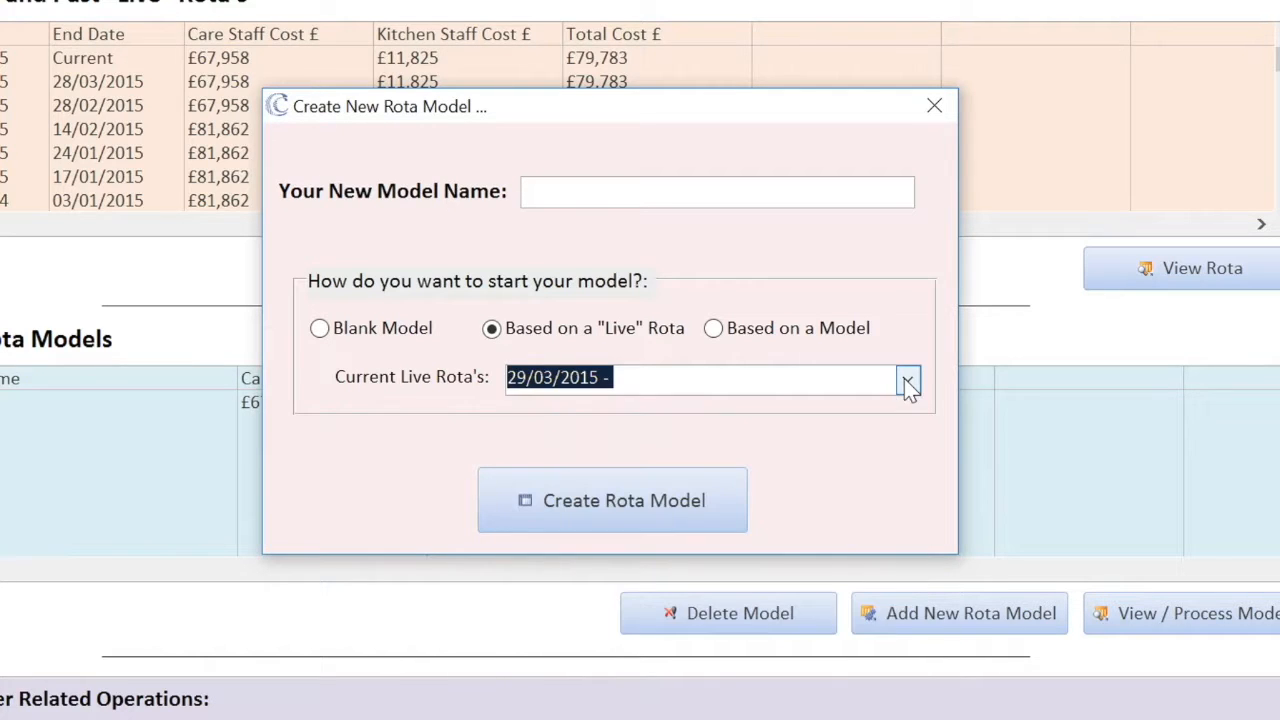
{"action": "left_click", "coordinate": [713, 327]}
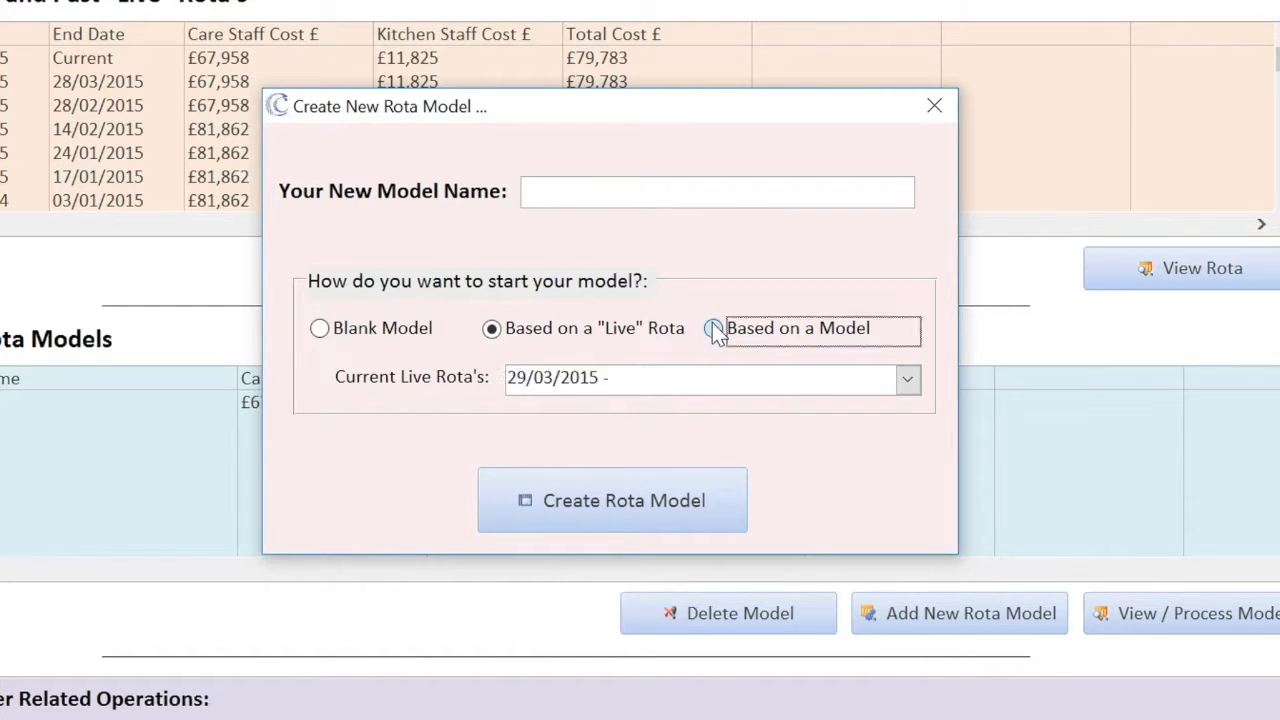
{"action": "left_click", "coordinate": [907, 382]}
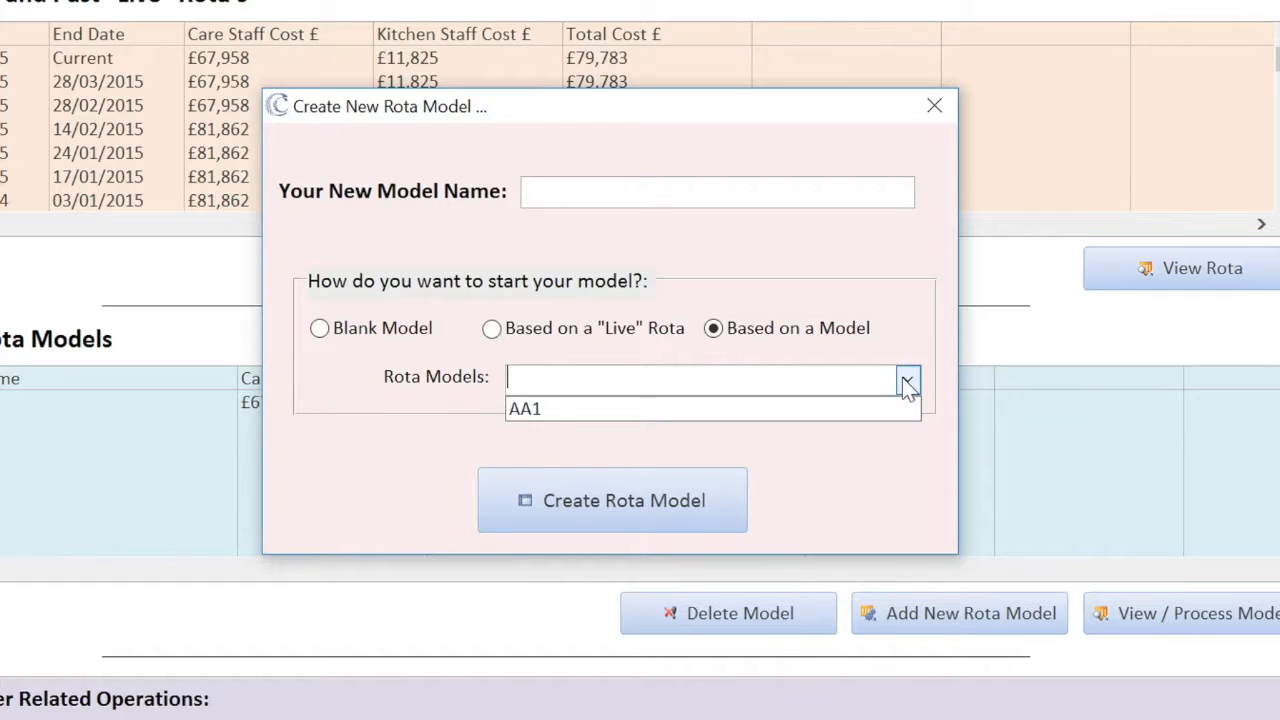
{"action": "left_click", "coordinate": [905, 378]}
{"action": "left_click", "coordinate": [320, 329]}
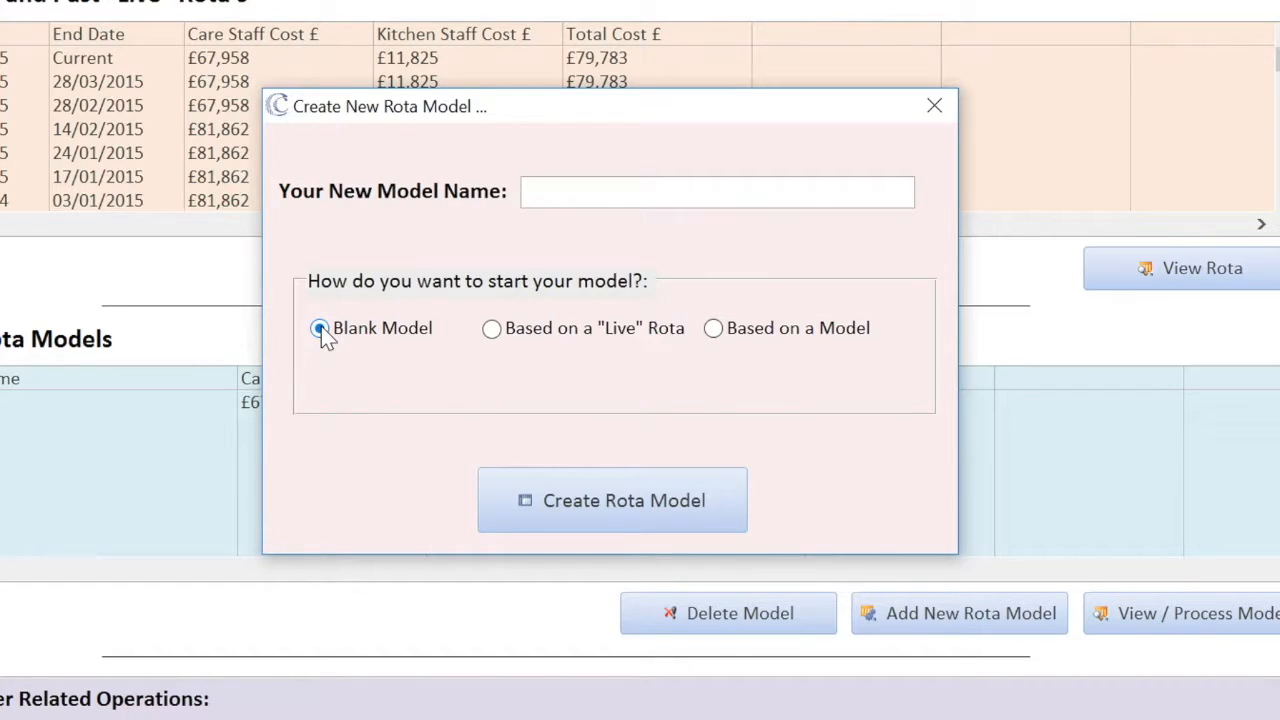
{"action": "left_click", "coordinate": [563, 197]}
{"action": "type", "text": "First Rota Model"}
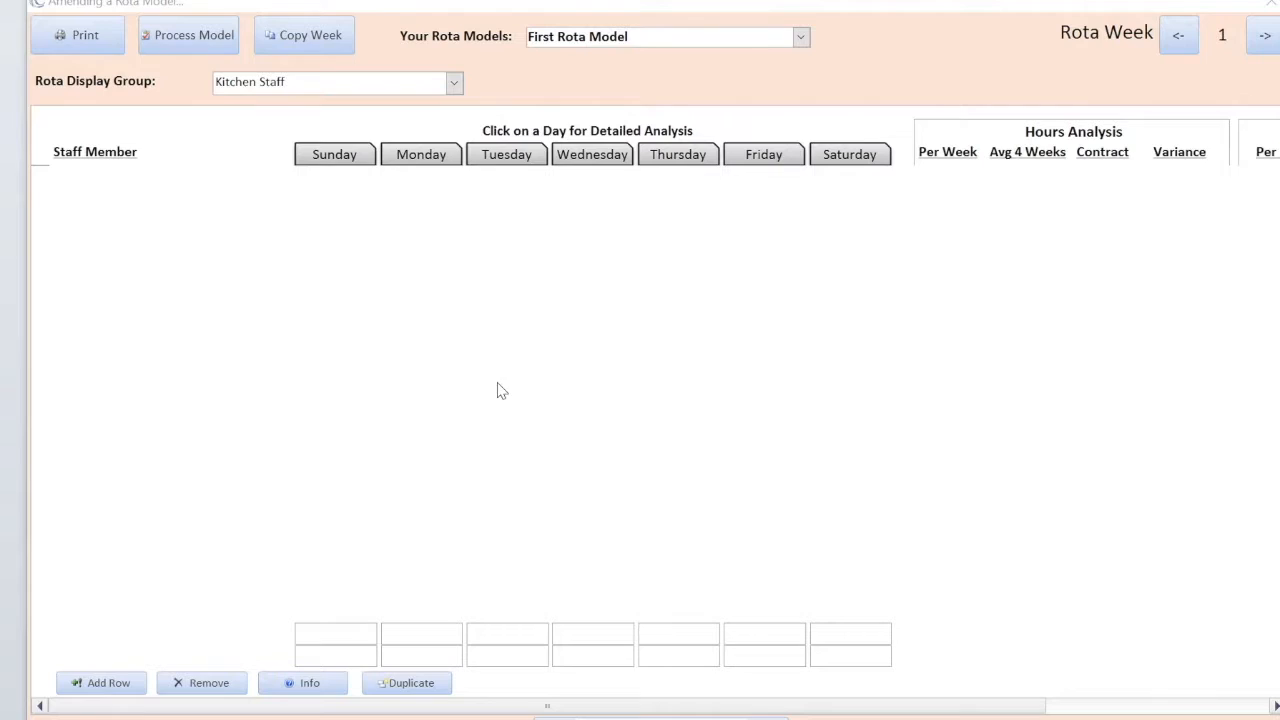
- Switch the Rota Display Group from Kitchen Staff to Care Staff, keeping First Rota Model selected
{"action": "left_click", "coordinate": [453, 85]}
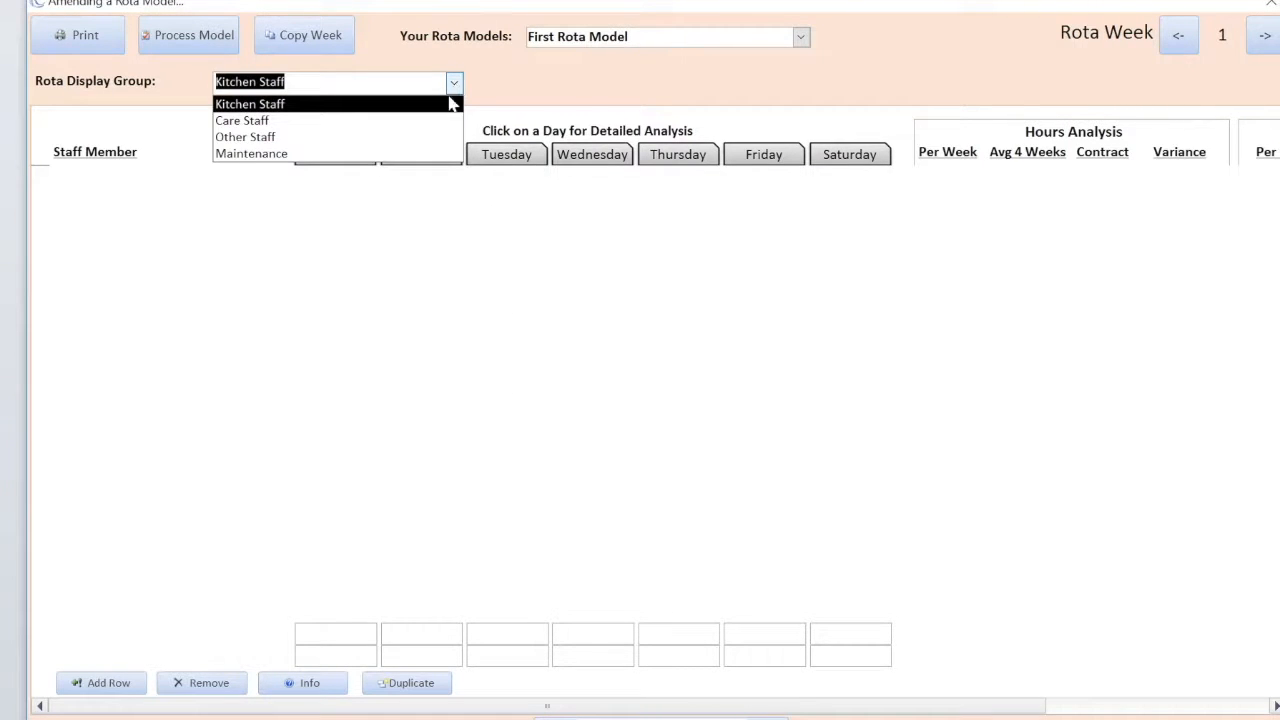
{"action": "left_click", "coordinate": [430, 122]}
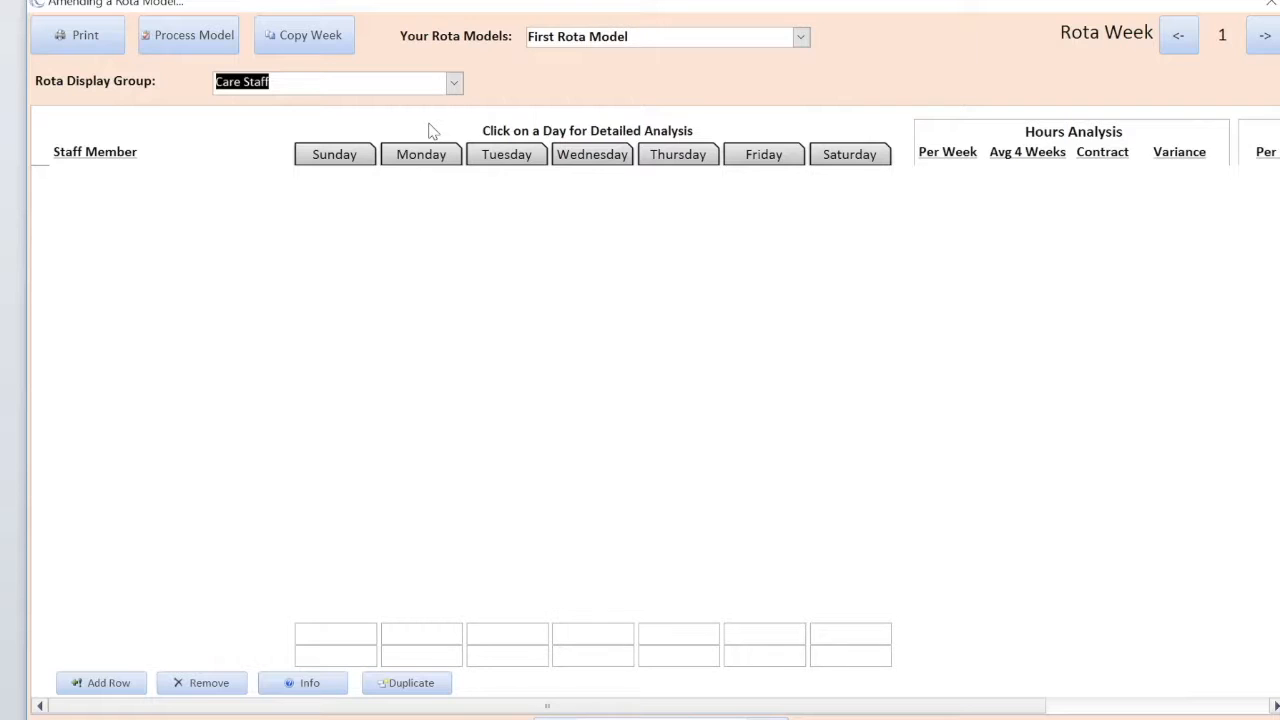
{"action": "left_click", "coordinate": [801, 38]}
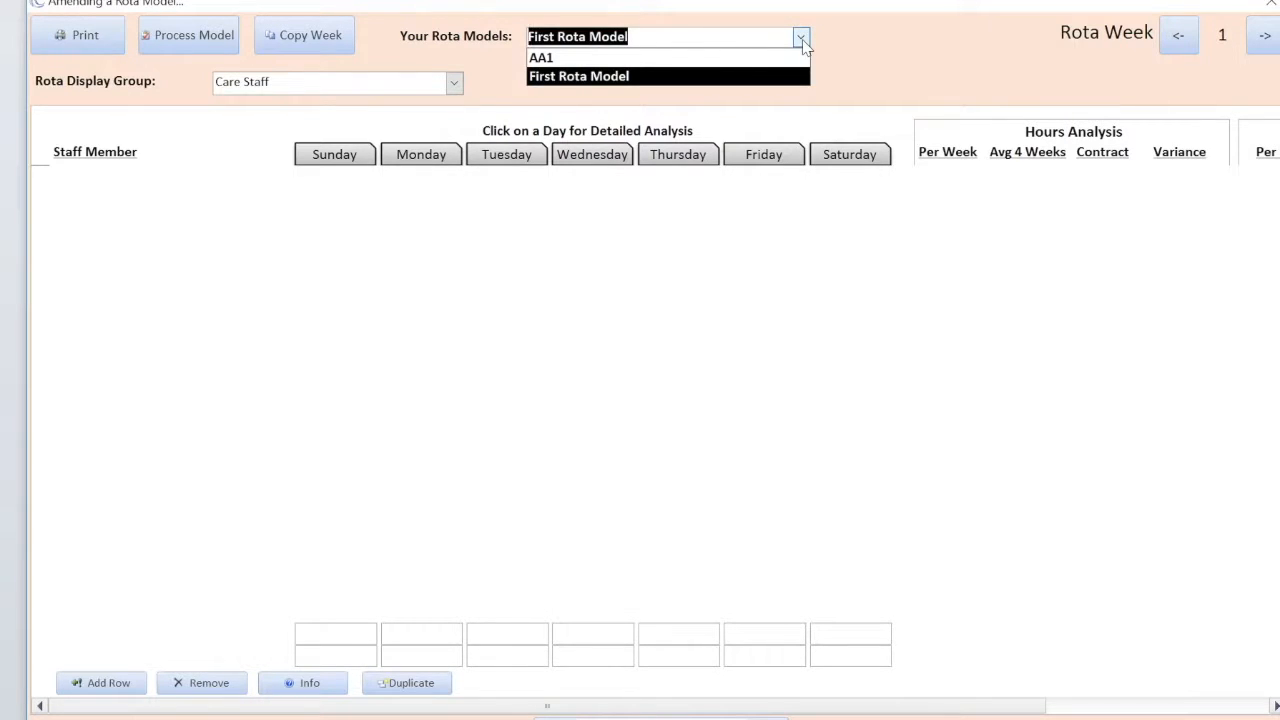
{"action": "left_click", "coordinate": [803, 44]}
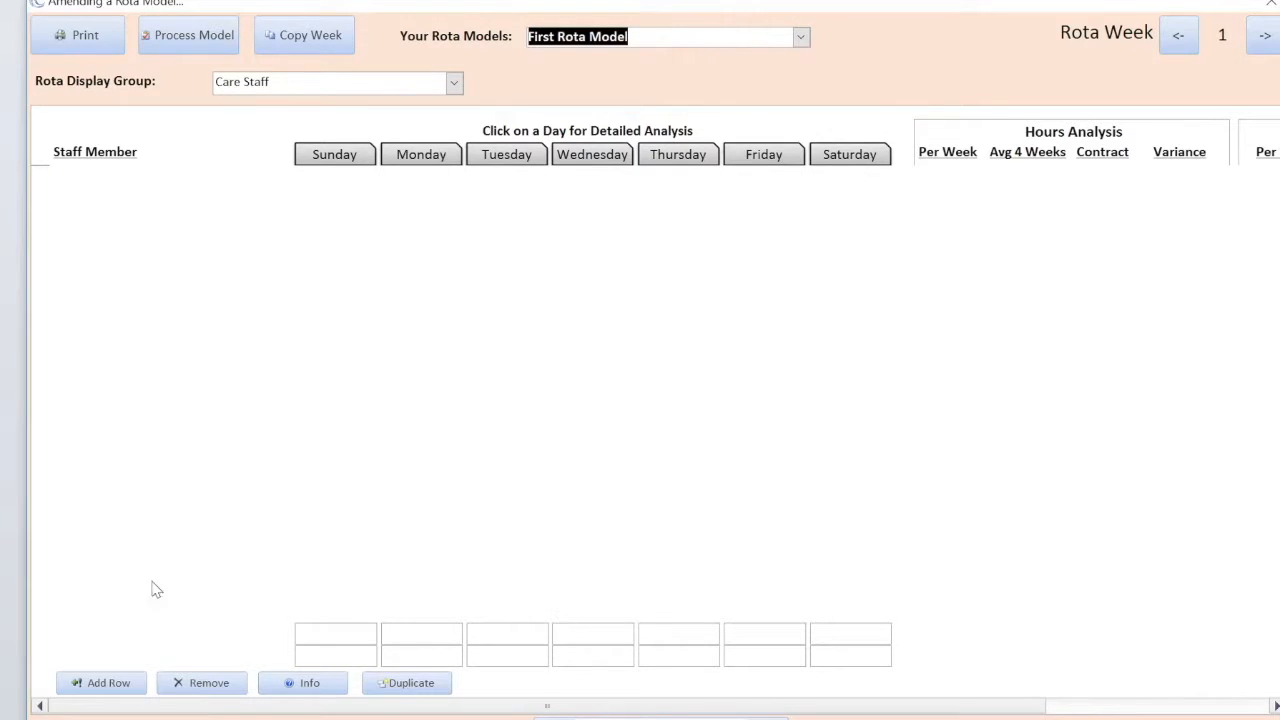
- Add a care assistant row and enter a Sunday shift of 07:30 - 16:00
{"action": "left_click", "coordinate": [104, 684]}
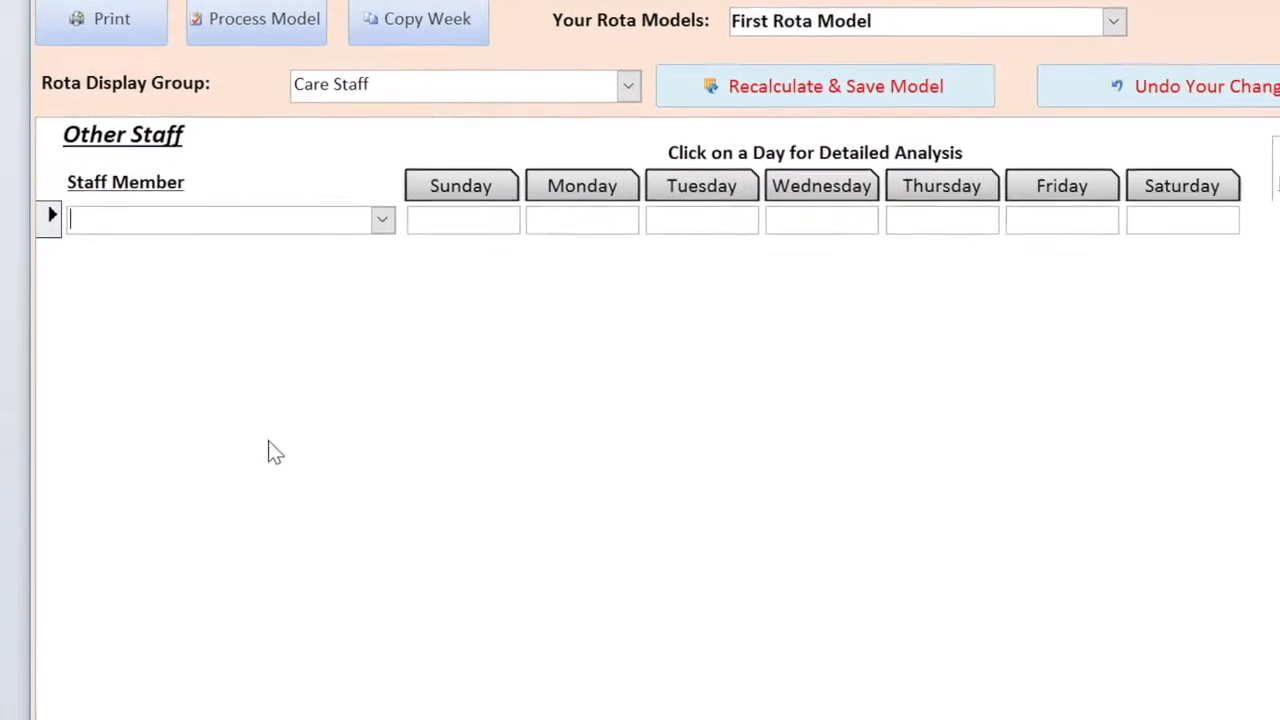
{"action": "left_click", "coordinate": [381, 219]}
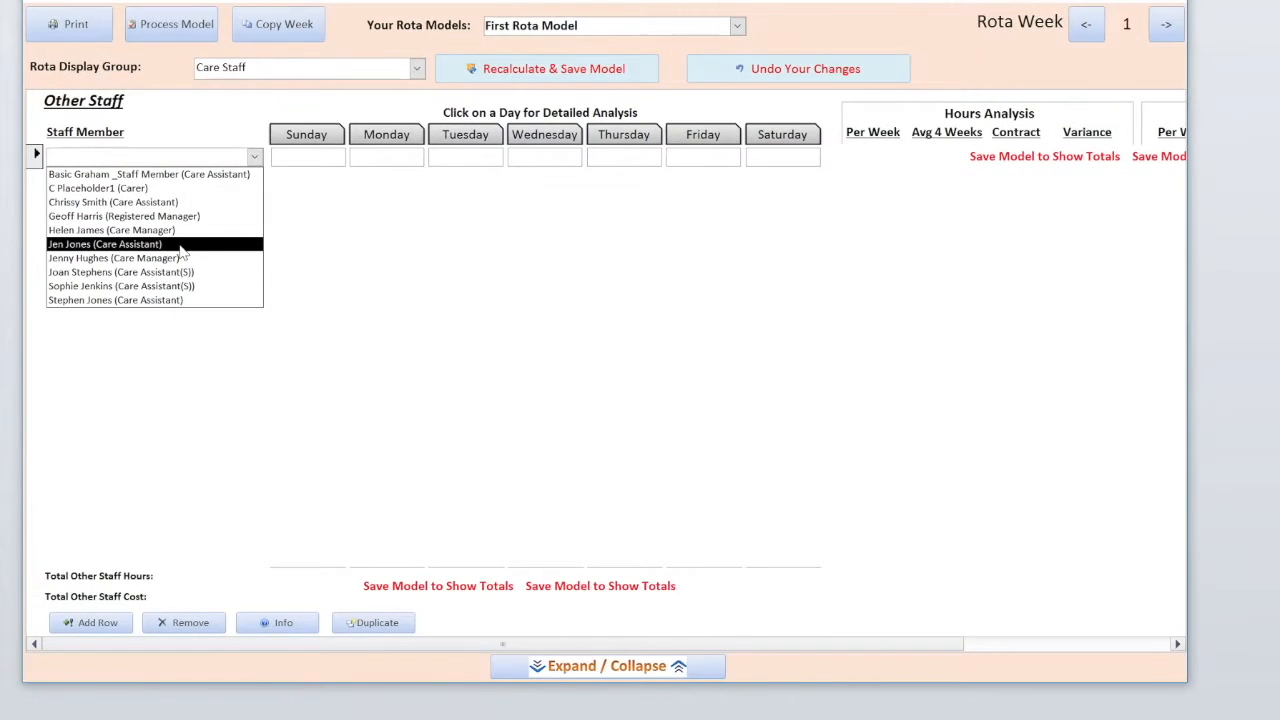
{"action": "left_click", "coordinate": [182, 251]}
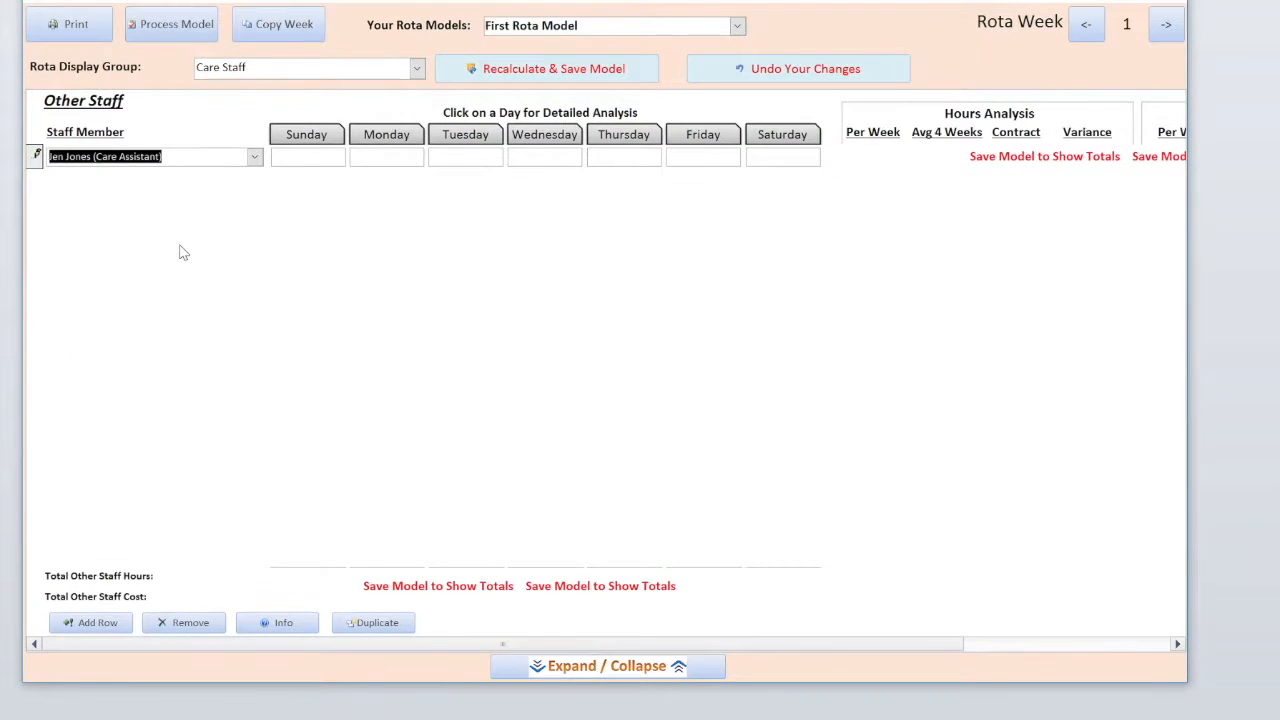
{"action": "key", "text": "Tab"}
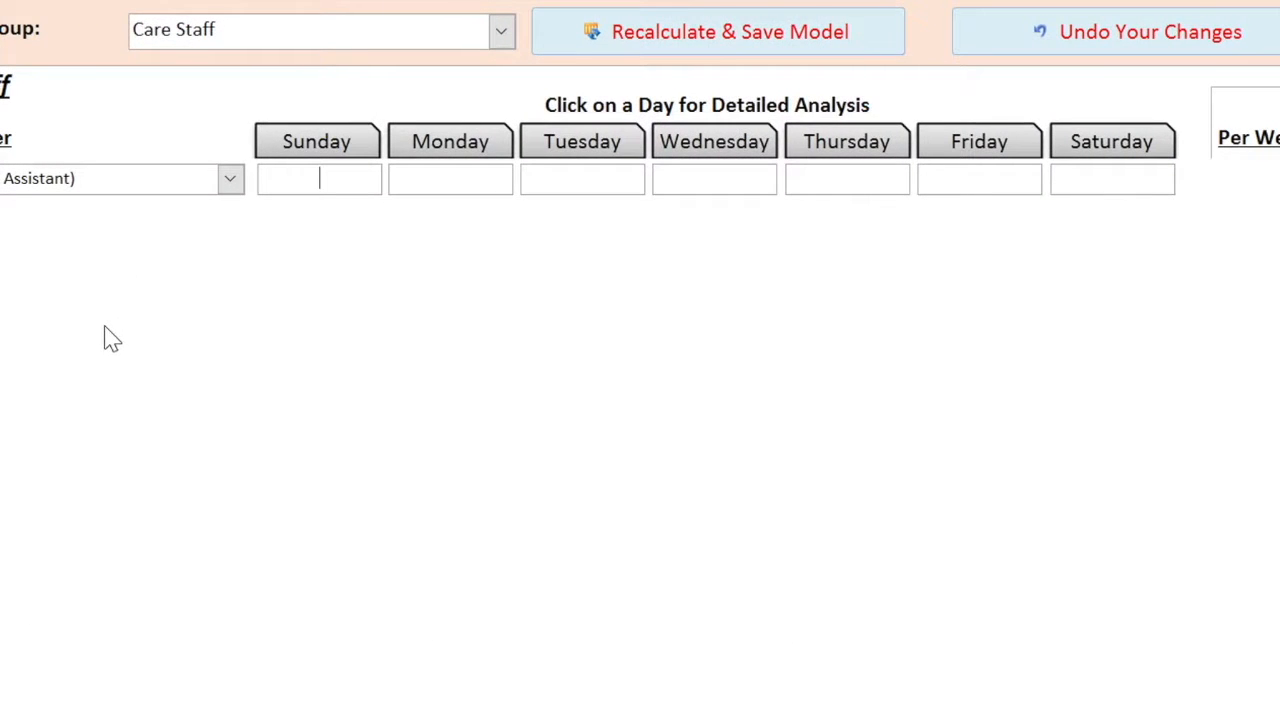
{"action": "type", "text": "0730"}
{"action": "type", "text": "1600"}
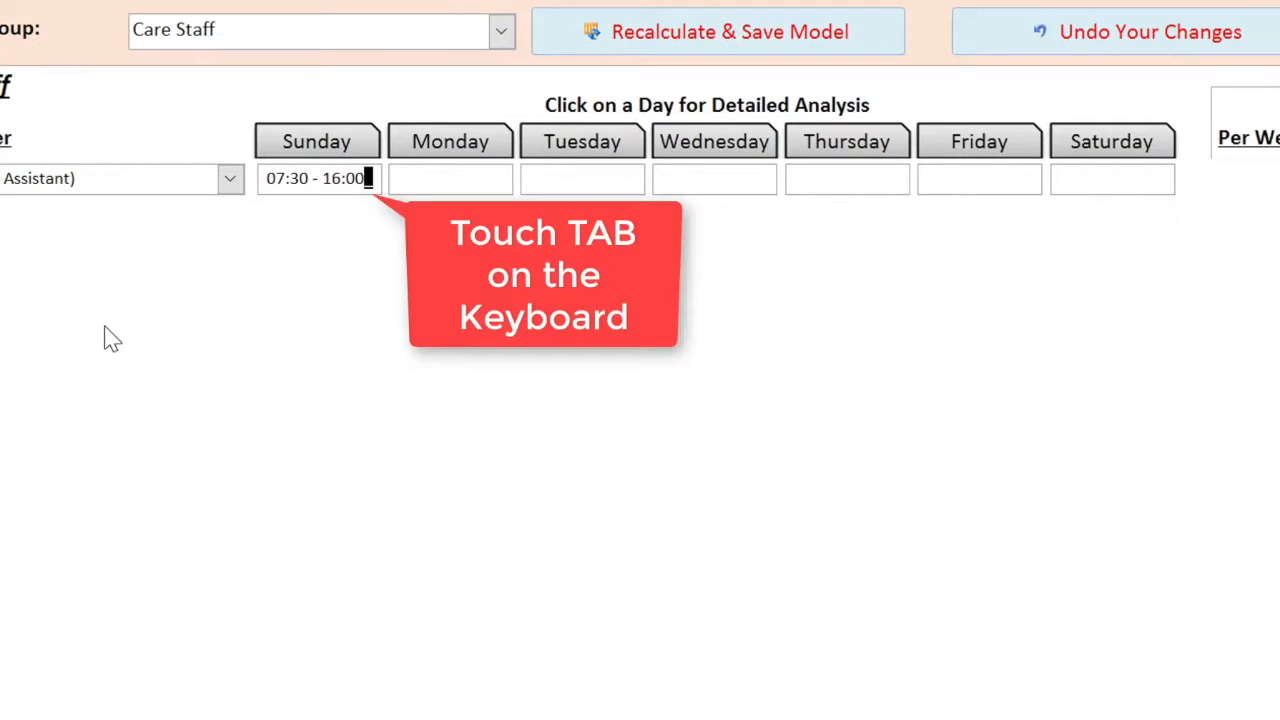
- Enter Tuesday 07:30 - 16:00 and Thursday and Saturday 13:00 - 20:00 shifts
{"action": "key", "text": "Tab"}
{"action": "key", "text": "Tab"}
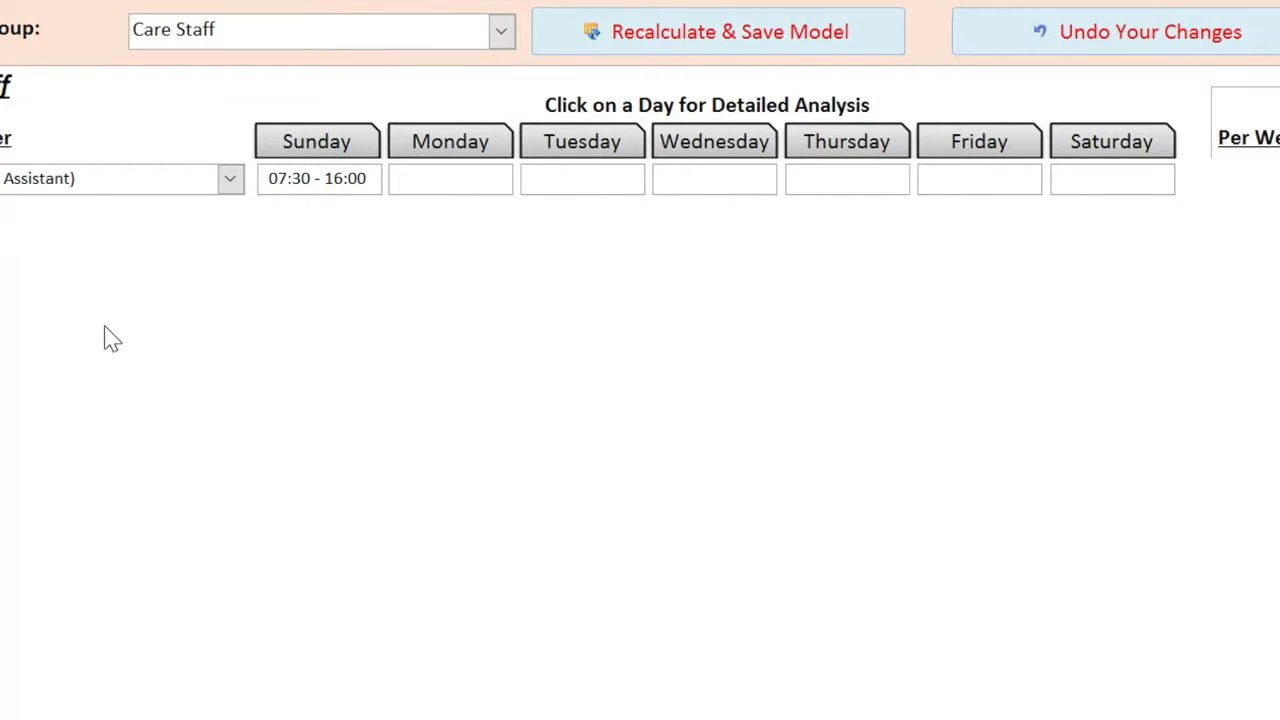
{"action": "type", "text": "07:30 - 16:00"}
{"action": "key", "text": "Tab"}
{"action": "key", "text": "Tab"}
{"action": "type", "text": "13:00 - "}
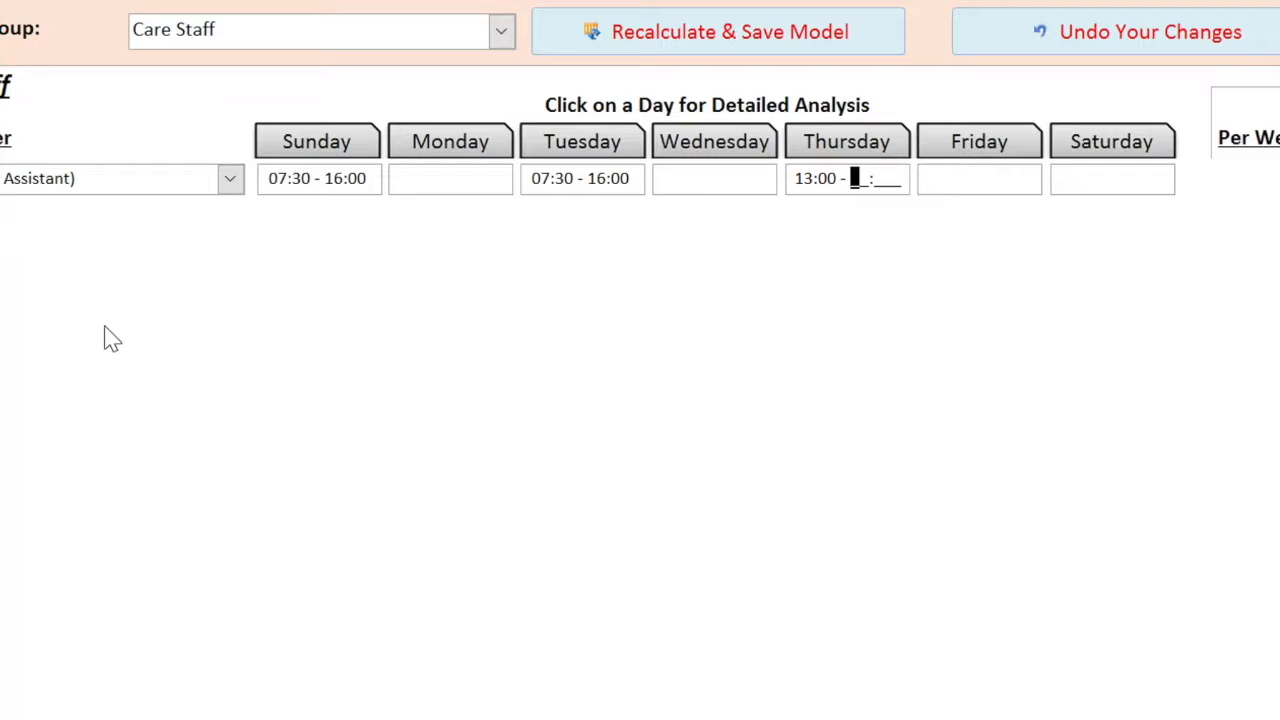
{"action": "type", "text": "20:00"}
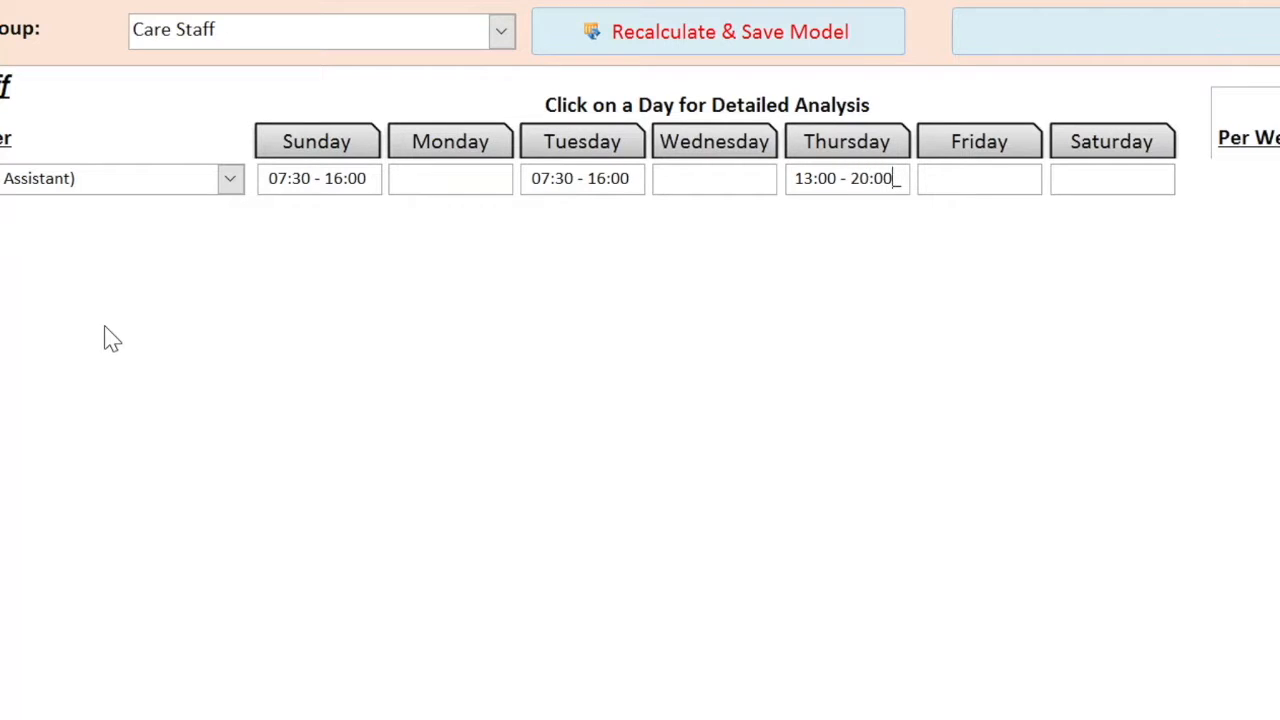
{"action": "key", "text": "Tab"}
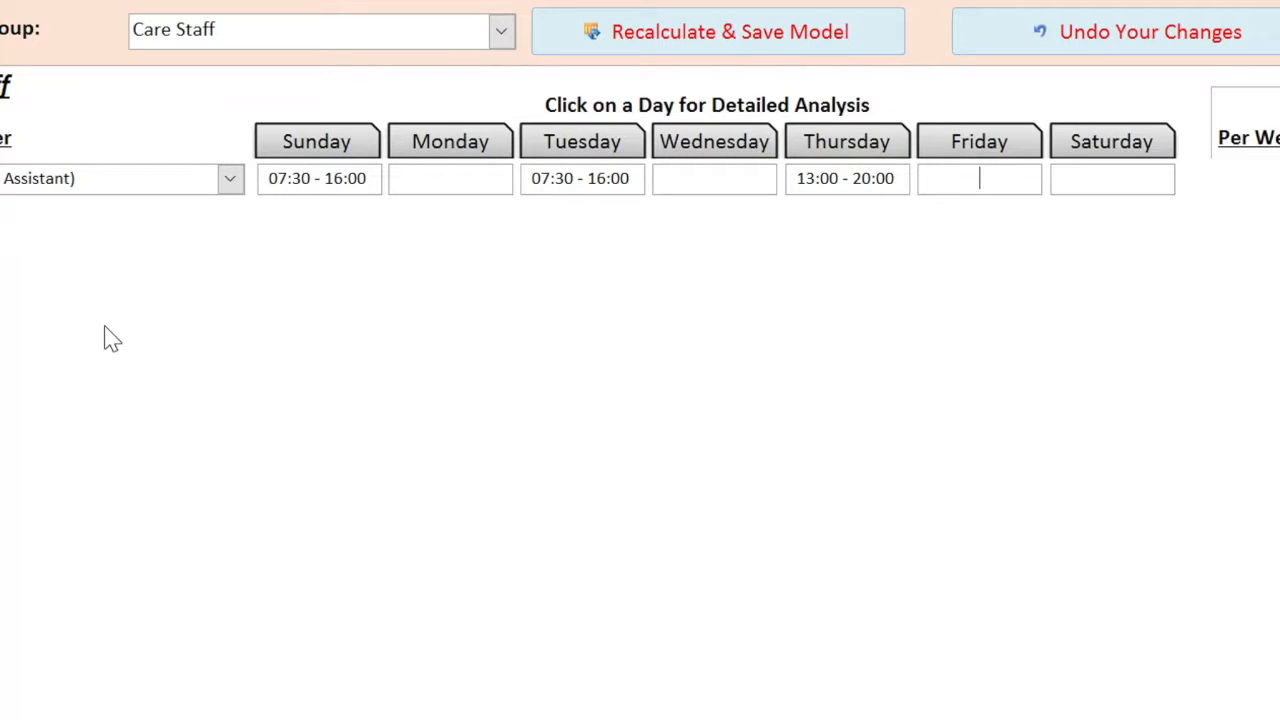
{"action": "key", "text": "Tab"}
{"action": "type", "text": "13:"}
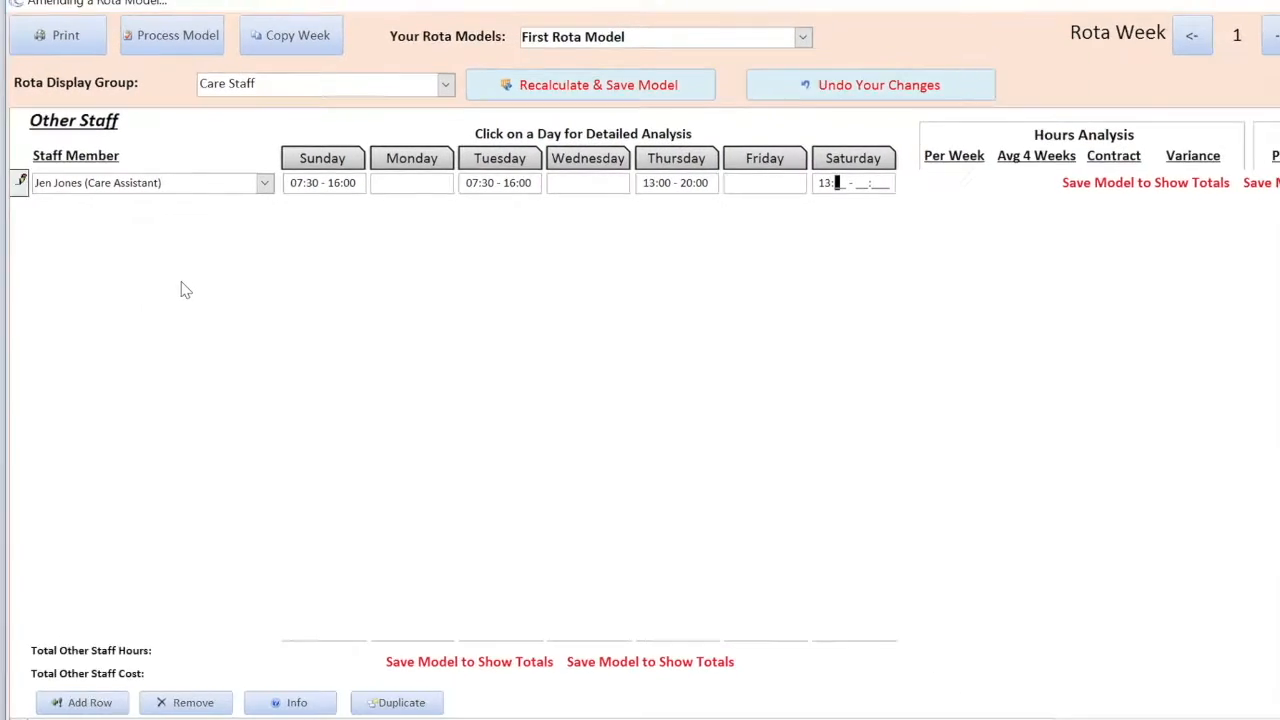
{"action": "type", "text": "00 - "}
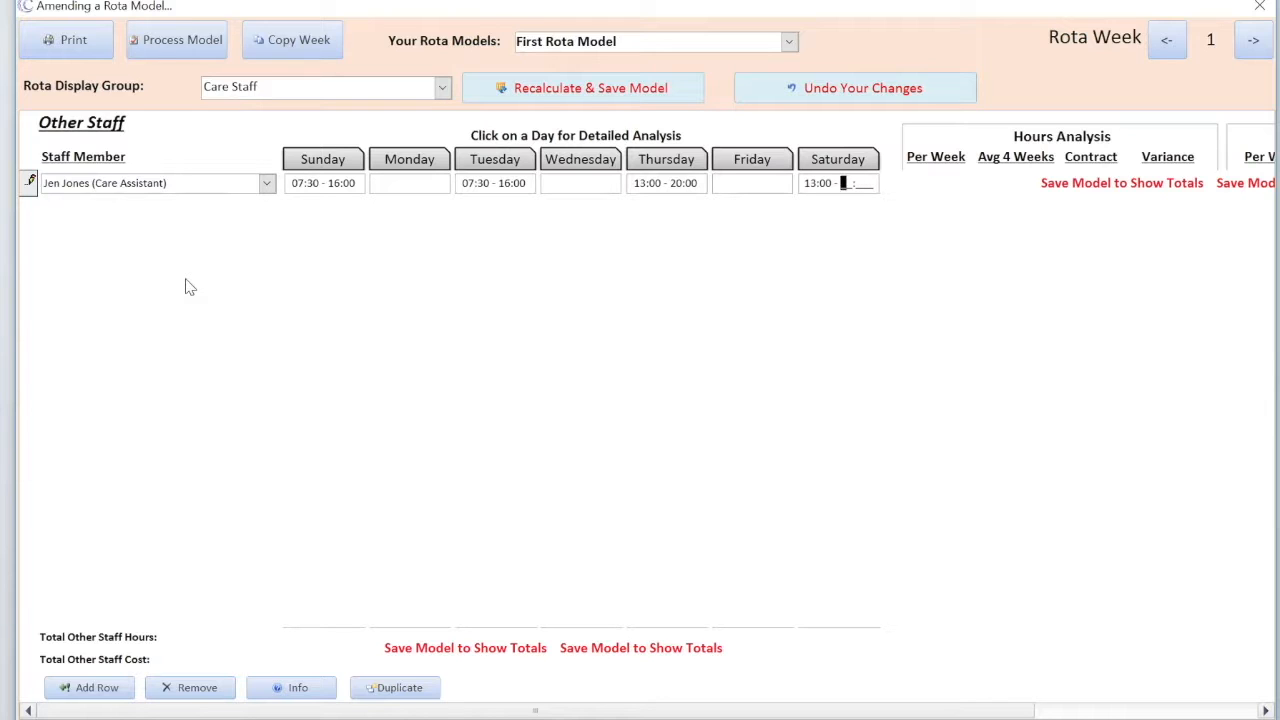
{"action": "type", "text": "20:00"}
- Recalculate and save the week 1 model, then move to Rota Week 2
{"action": "key", "text": "Tab"}
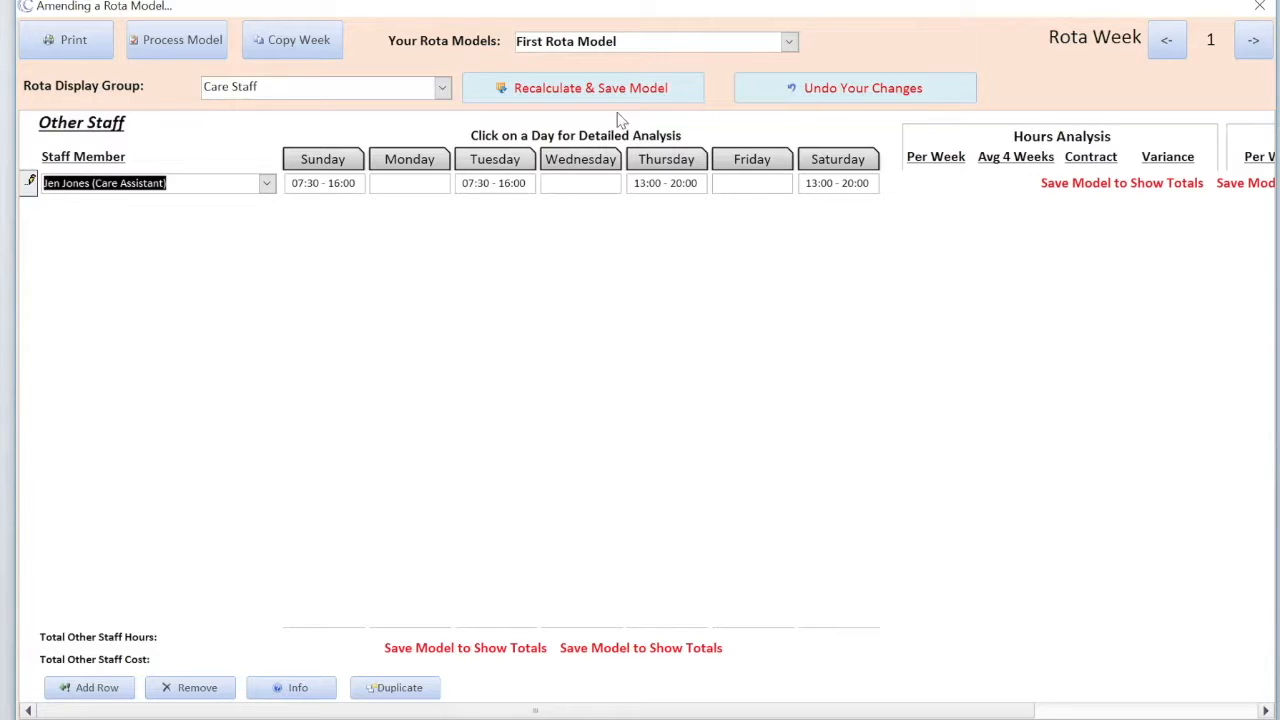
{"action": "left_click", "coordinate": [560, 90]}
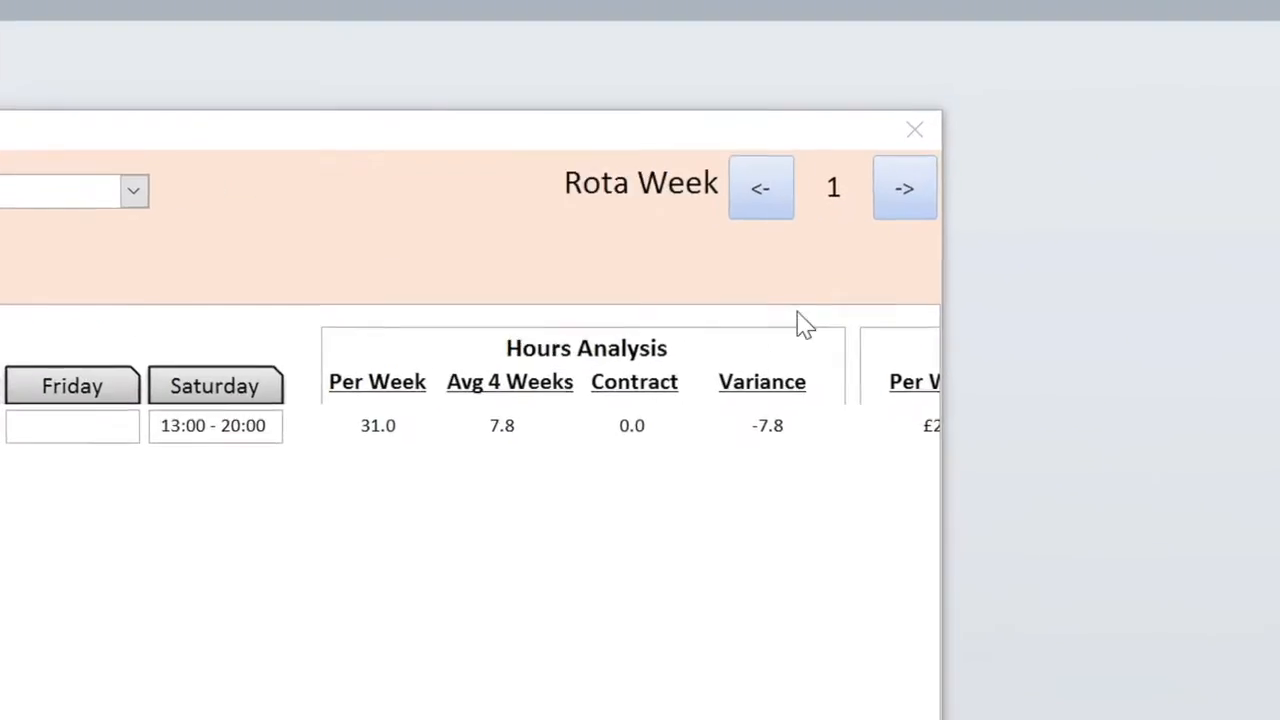
{"action": "left_click", "coordinate": [887, 208]}
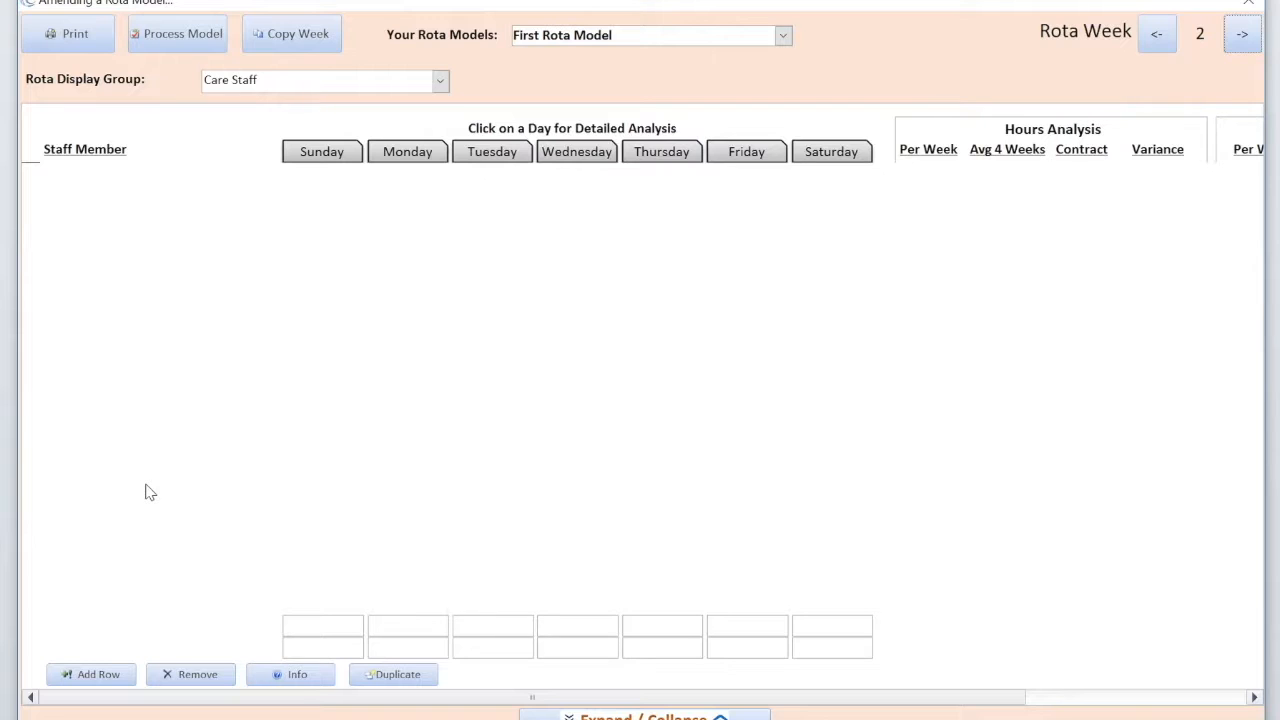
- Add a care manager row to week 2 with a Sunday shift of 13:00 - 20:00
{"action": "left_click", "coordinate": [97, 676]}
{"action": "left_click", "coordinate": [266, 175]}
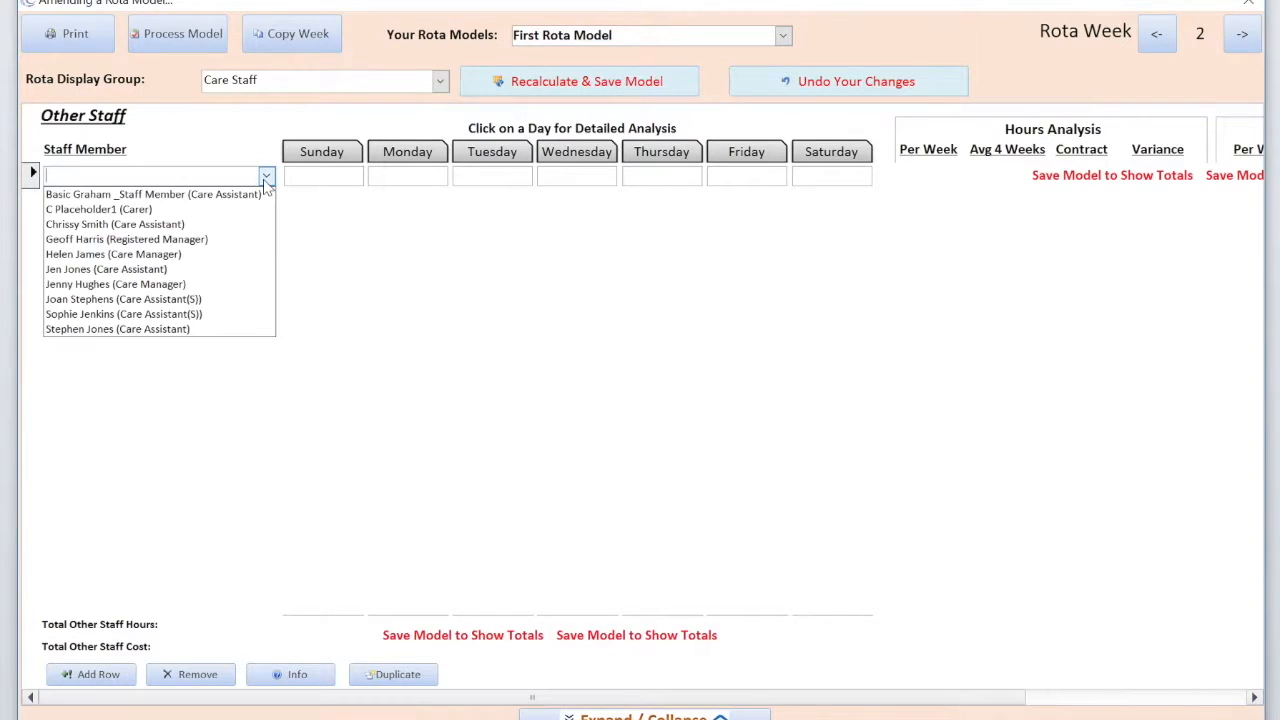
{"action": "left_click", "coordinate": [99, 287]}
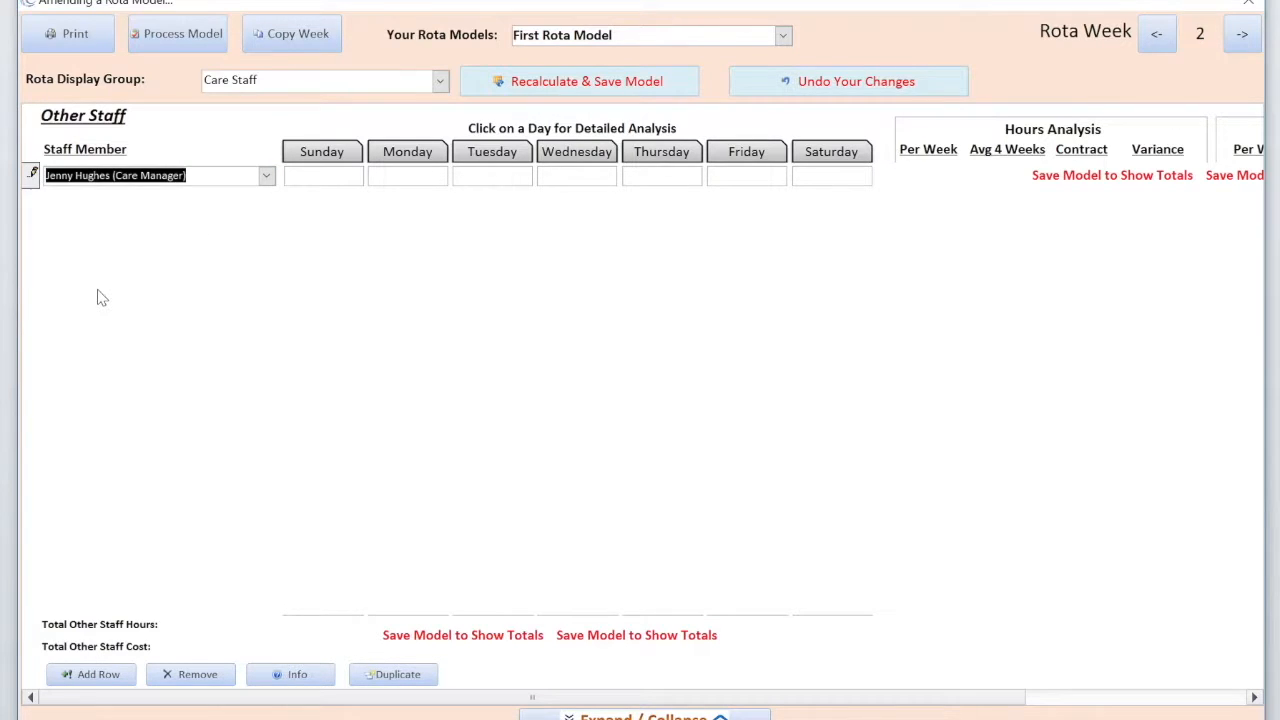
{"action": "key", "text": "Tab"}
{"action": "type", "text": "13:00 - 20:00"}
{"action": "key", "text": "Tab"}
{"action": "key", "text": "Tab"}
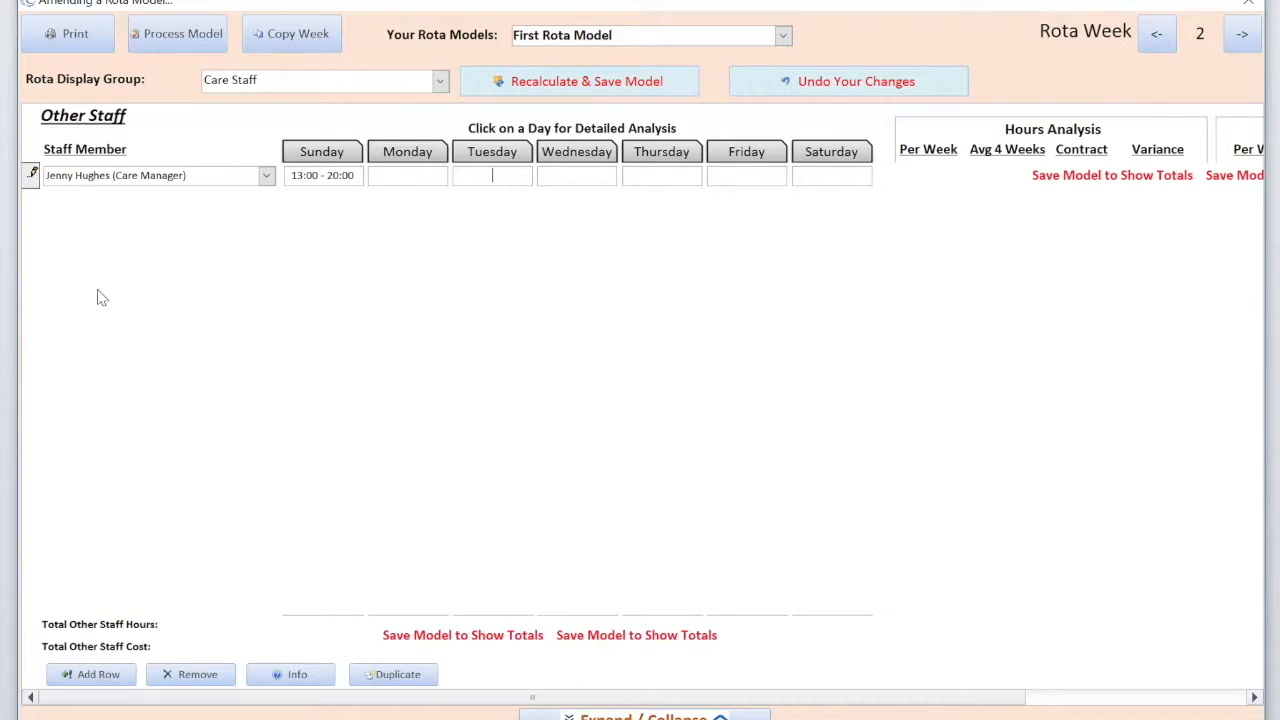
- Enter 08:00 - 13:00 mornings and a 13:00 - 20:00 afternoon shift, then recalculate and save week 2
{"action": "type", "text": "08001300"}
{"action": "key", "text": "Tab"}
{"action": "type", "text": "08:00 - 13:00"}
{"action": "key", "text": "Tab"}
{"action": "key", "text": "Tab"}
{"action": "type", "text": "08:"}
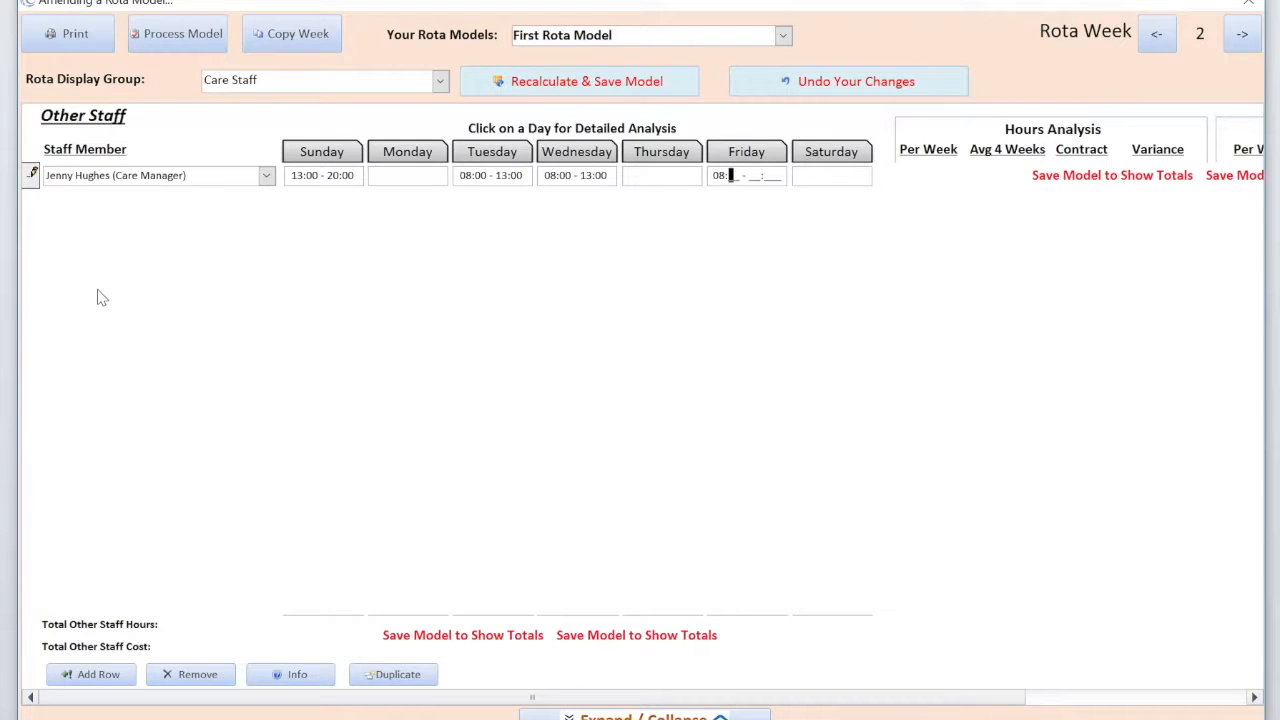
{"action": "type", "text": "00 - 13:00"}
{"action": "key", "text": "Tab"}
{"action": "type", "text": "13:00 - 20:00"}
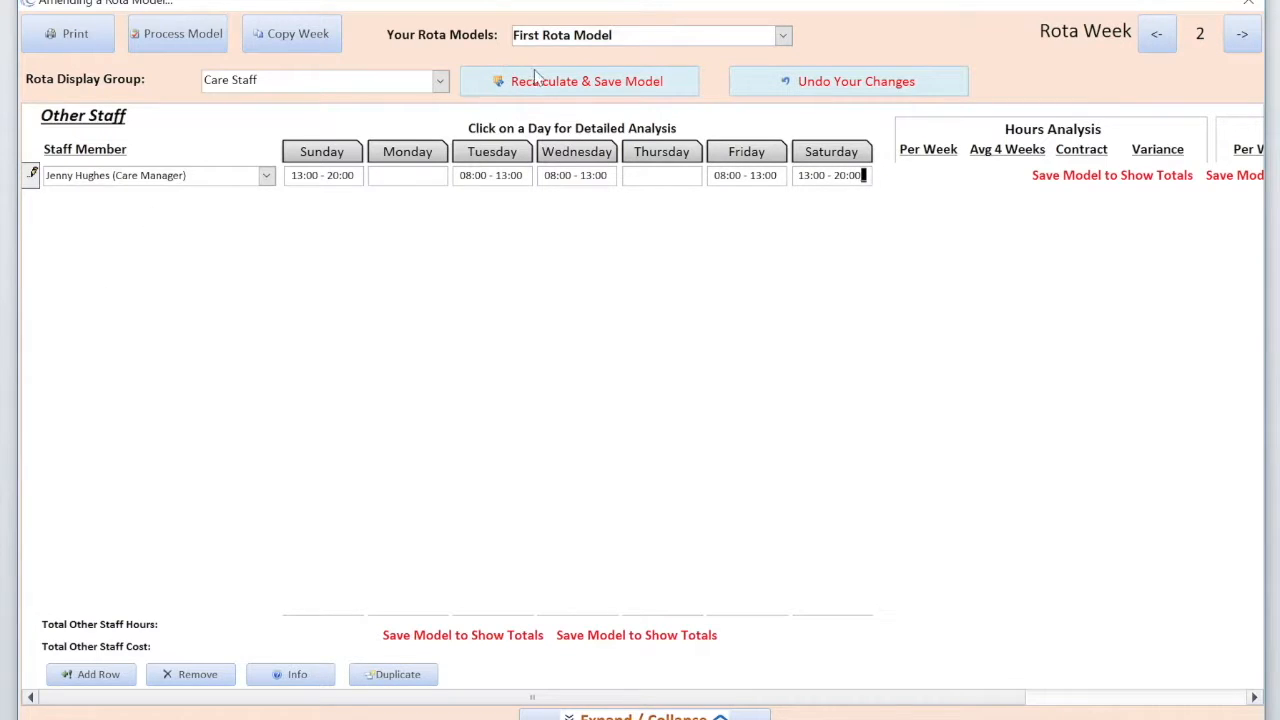
{"action": "left_click", "coordinate": [558, 86]}
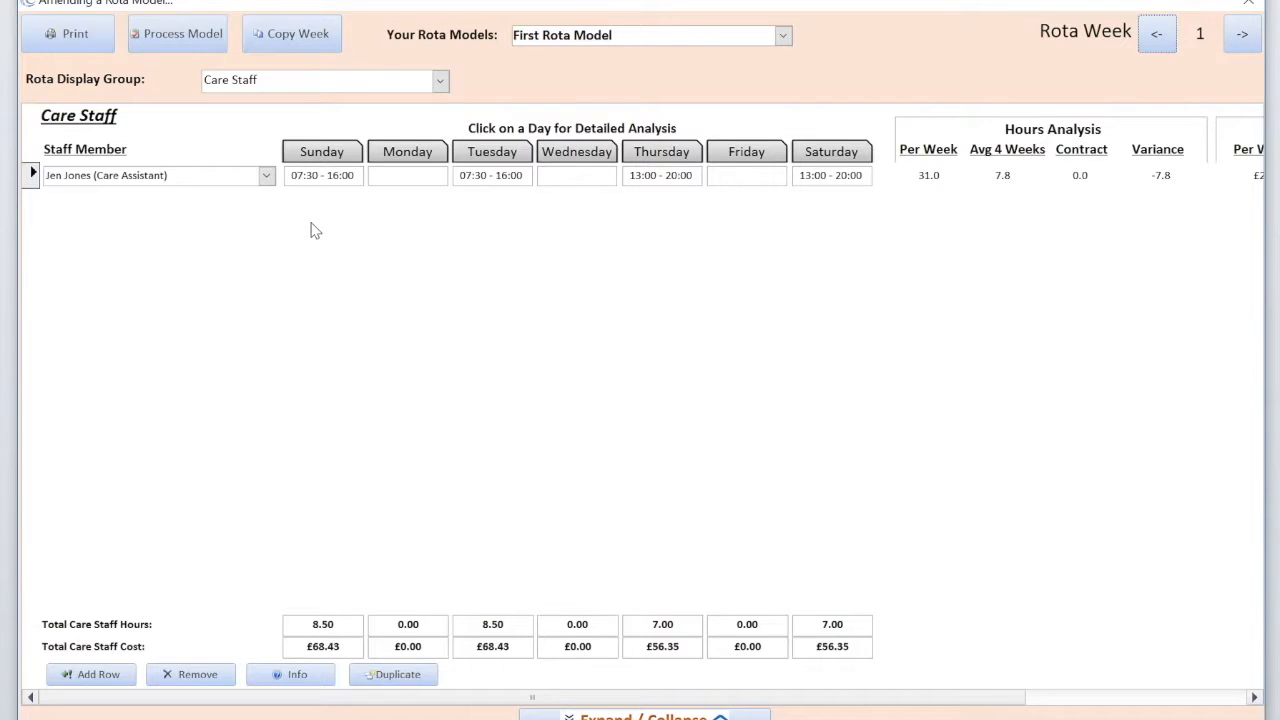
- Copy week 1's rota over Rota Week 3
{"action": "left_click", "coordinate": [287, 37]}
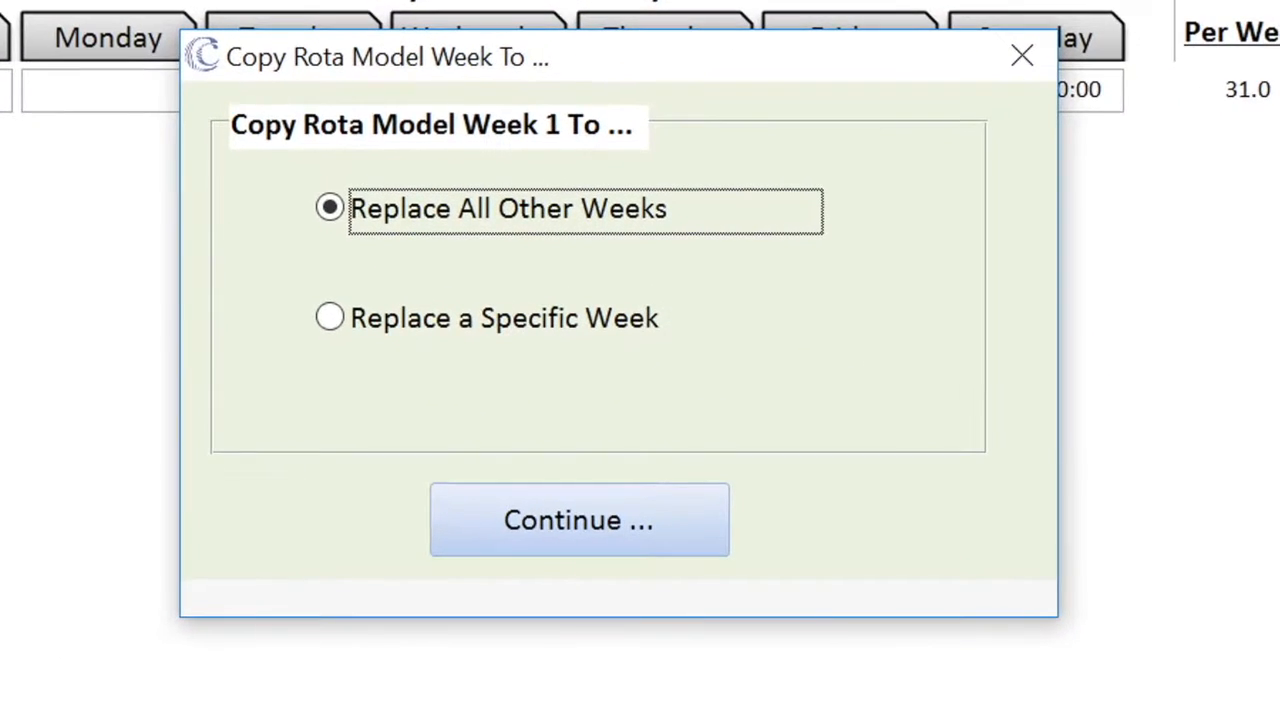
{"action": "left_click", "coordinate": [332, 319]}
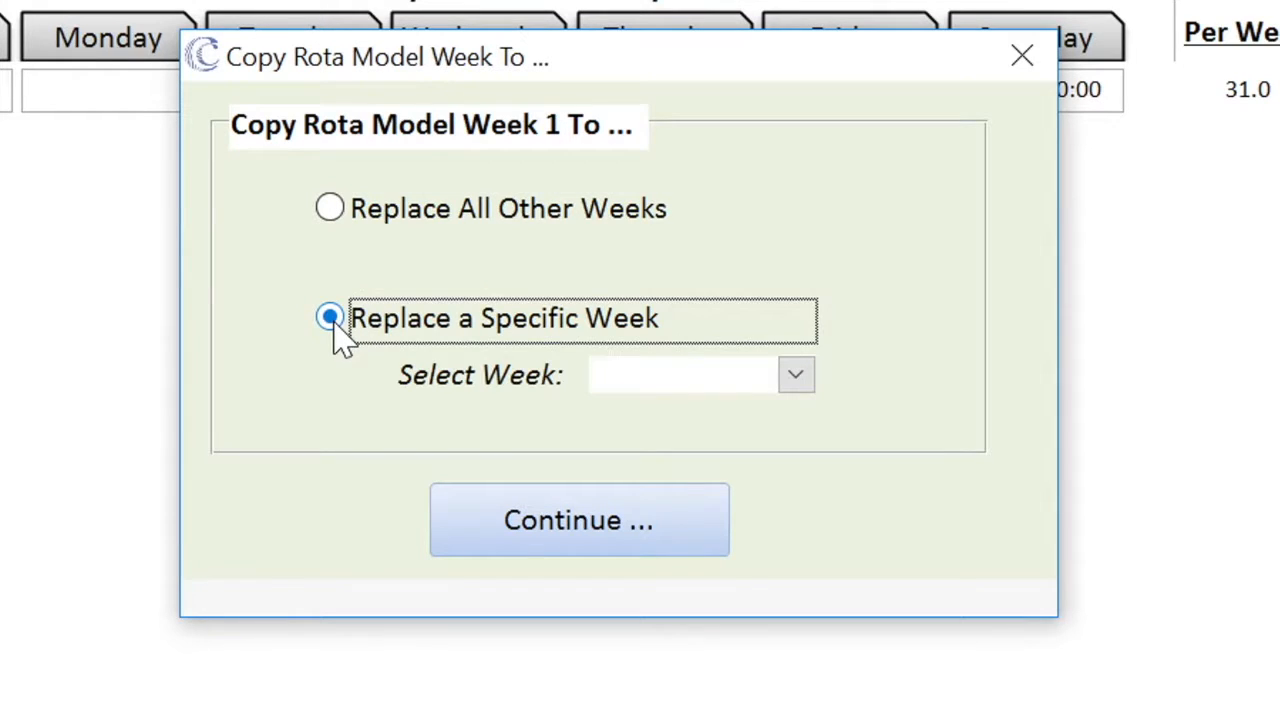
{"action": "left_click", "coordinate": [797, 385]}
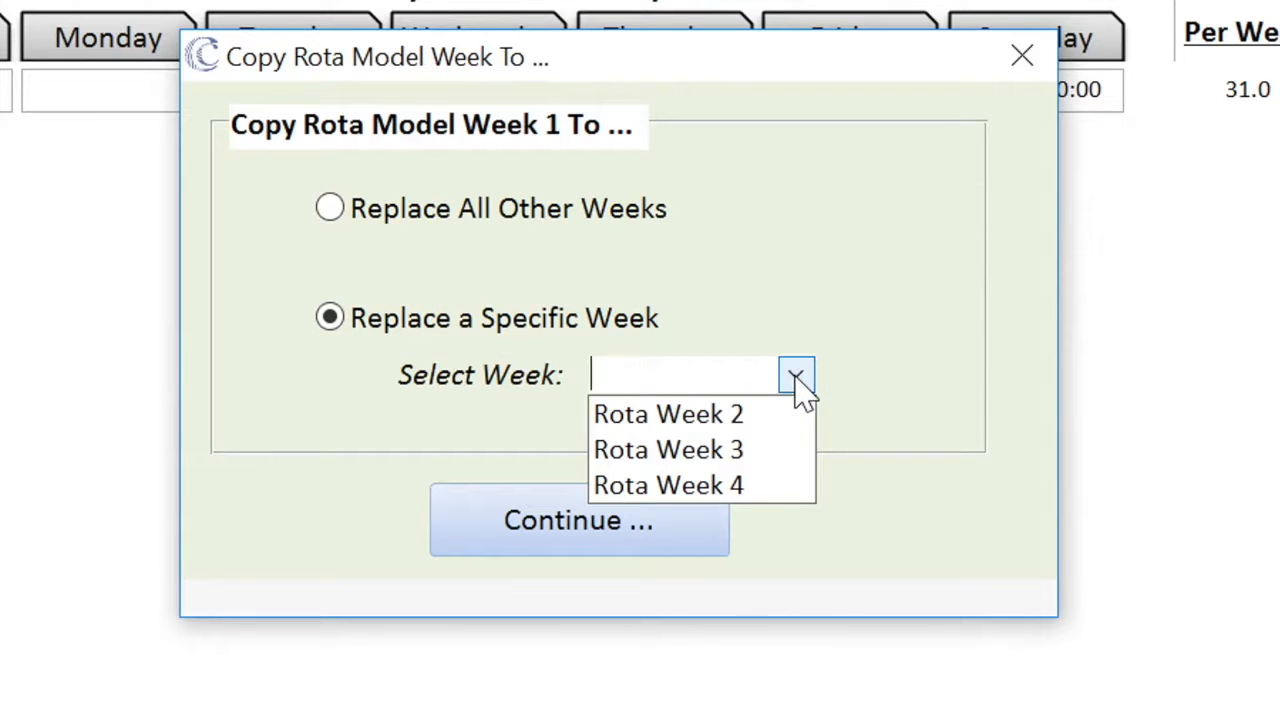
{"action": "left_click", "coordinate": [724, 462]}
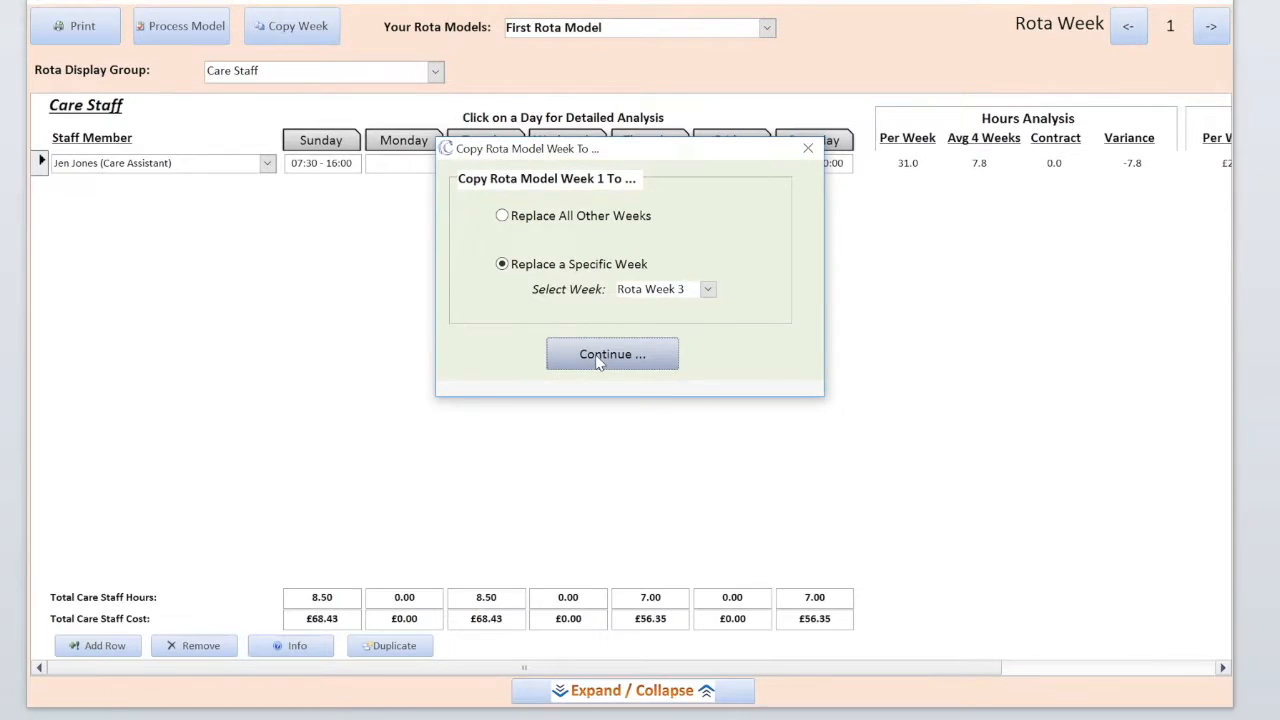
{"action": "left_click", "coordinate": [598, 362]}
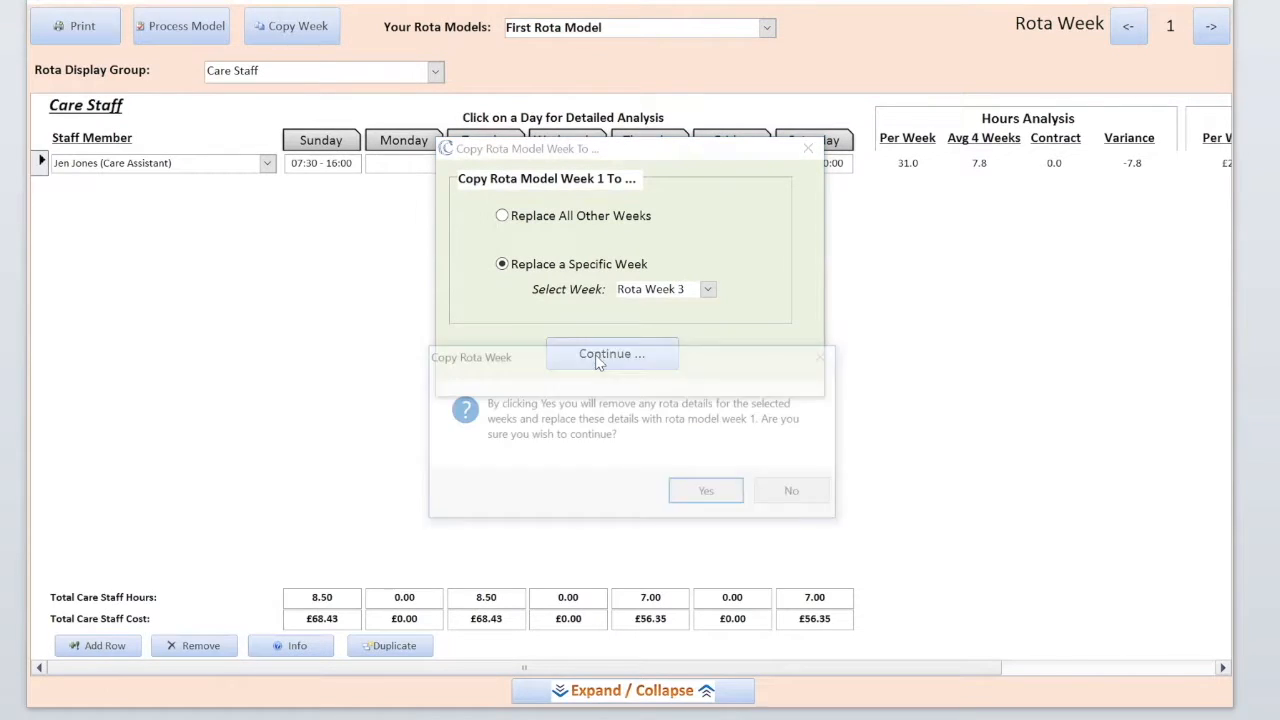
{"action": "left_click", "coordinate": [705, 496]}
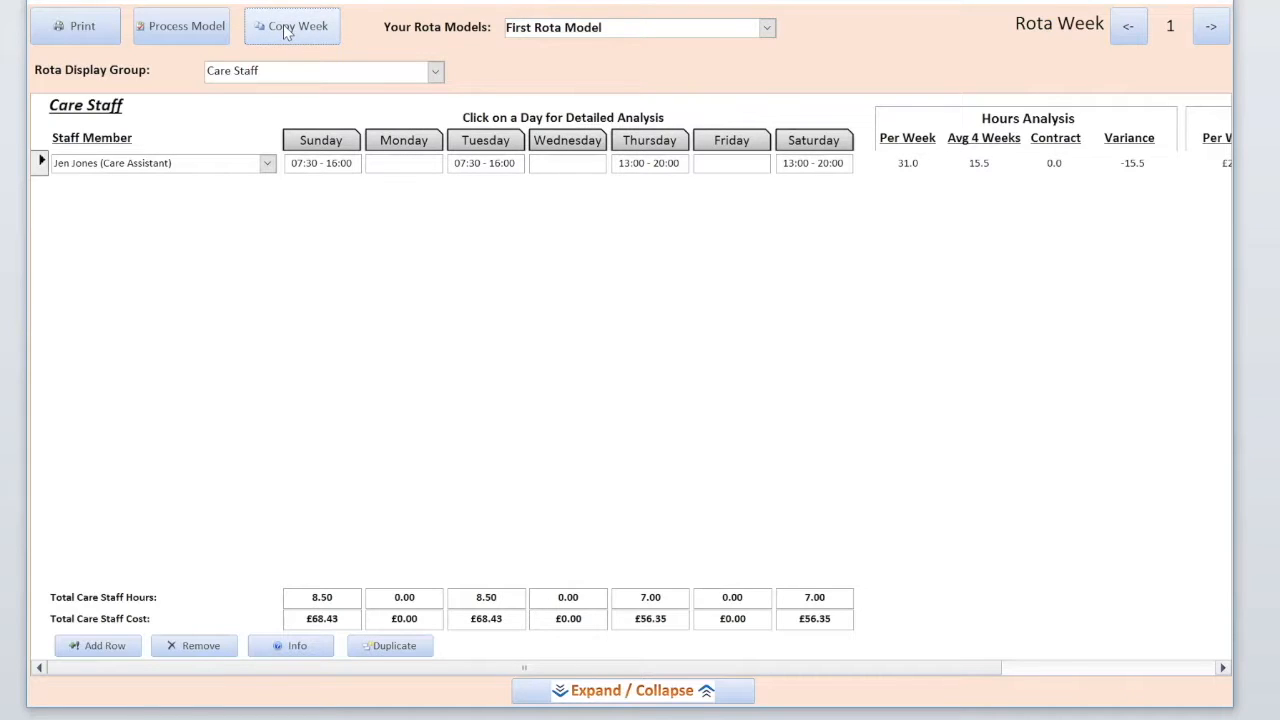
- From week 2, copy its rota over Rota Week 4
{"action": "left_click", "coordinate": [1208, 30]}
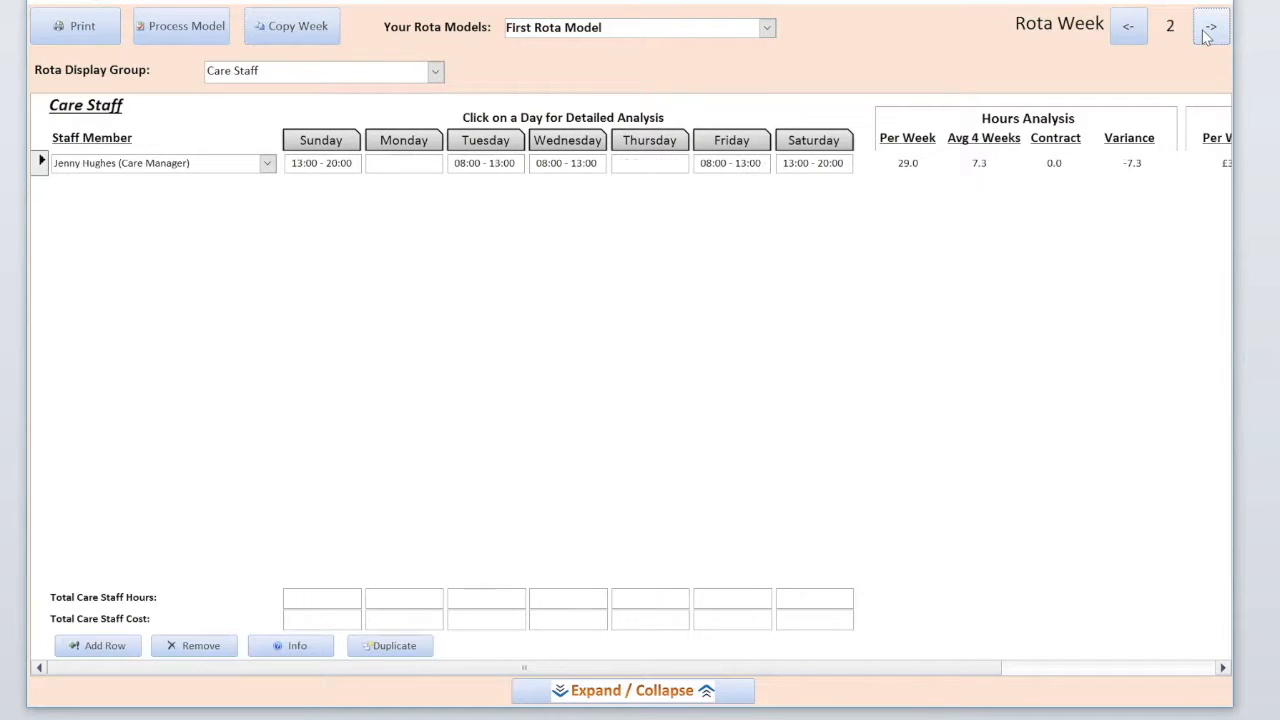
{"action": "left_click", "coordinate": [296, 33]}
{"action": "left_click", "coordinate": [503, 265]}
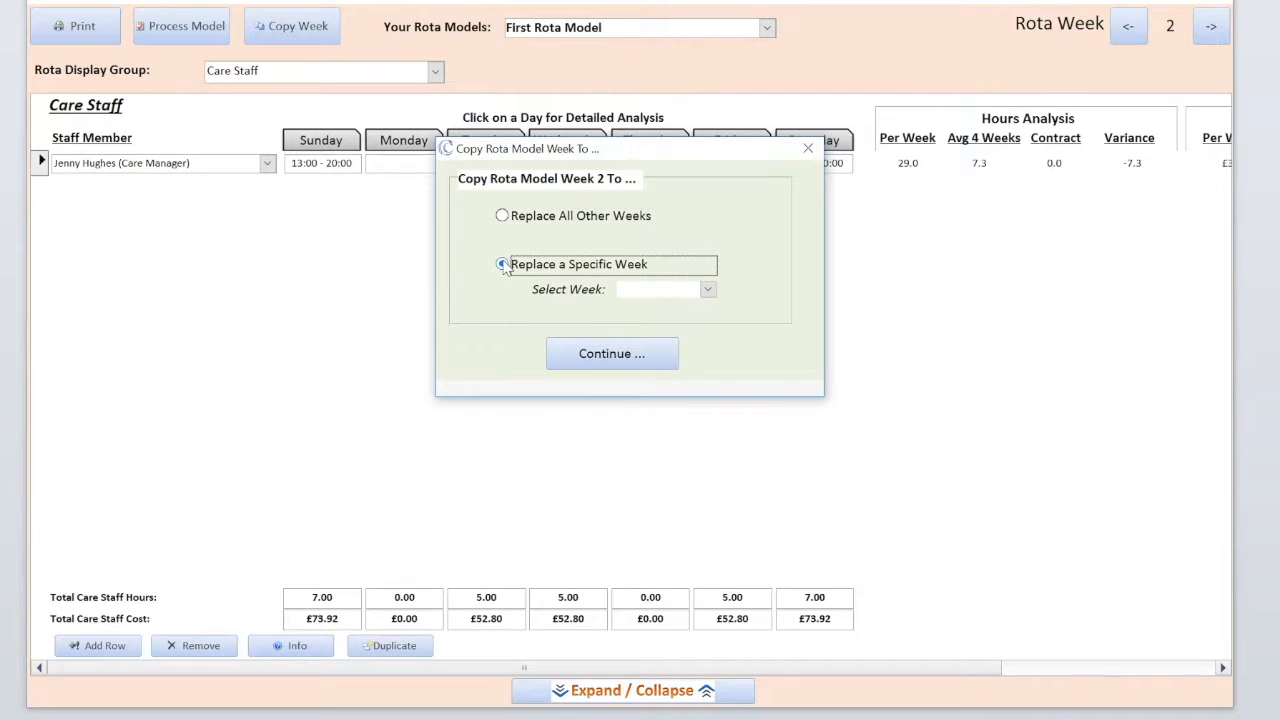
{"action": "left_click", "coordinate": [707, 289]}
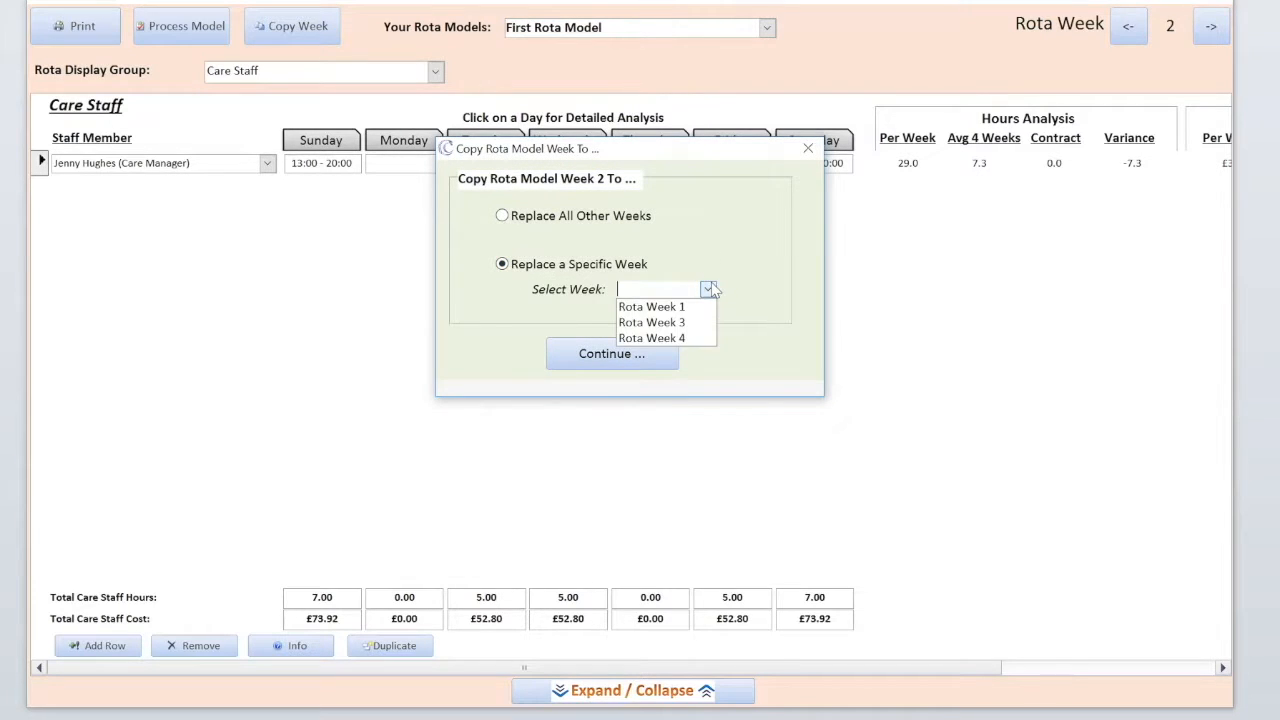
{"action": "left_click", "coordinate": [683, 339]}
{"action": "left_click", "coordinate": [604, 352]}
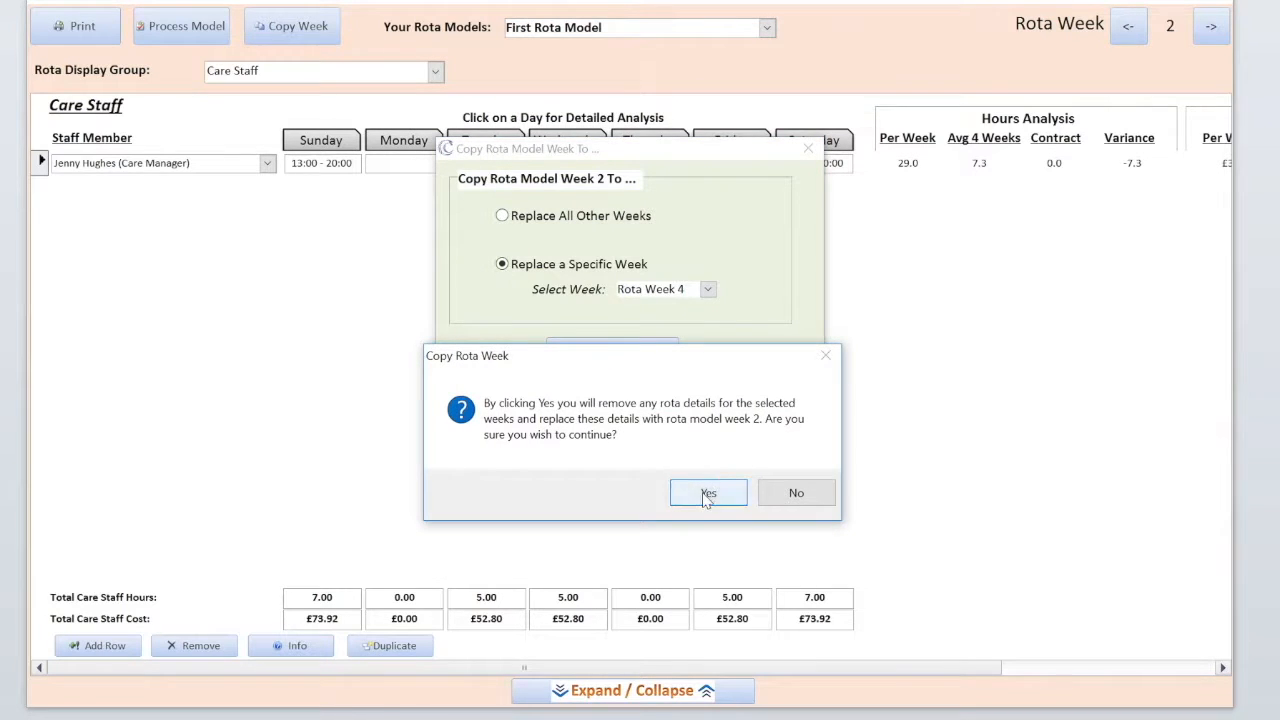
{"action": "left_click", "coordinate": [705, 492]}
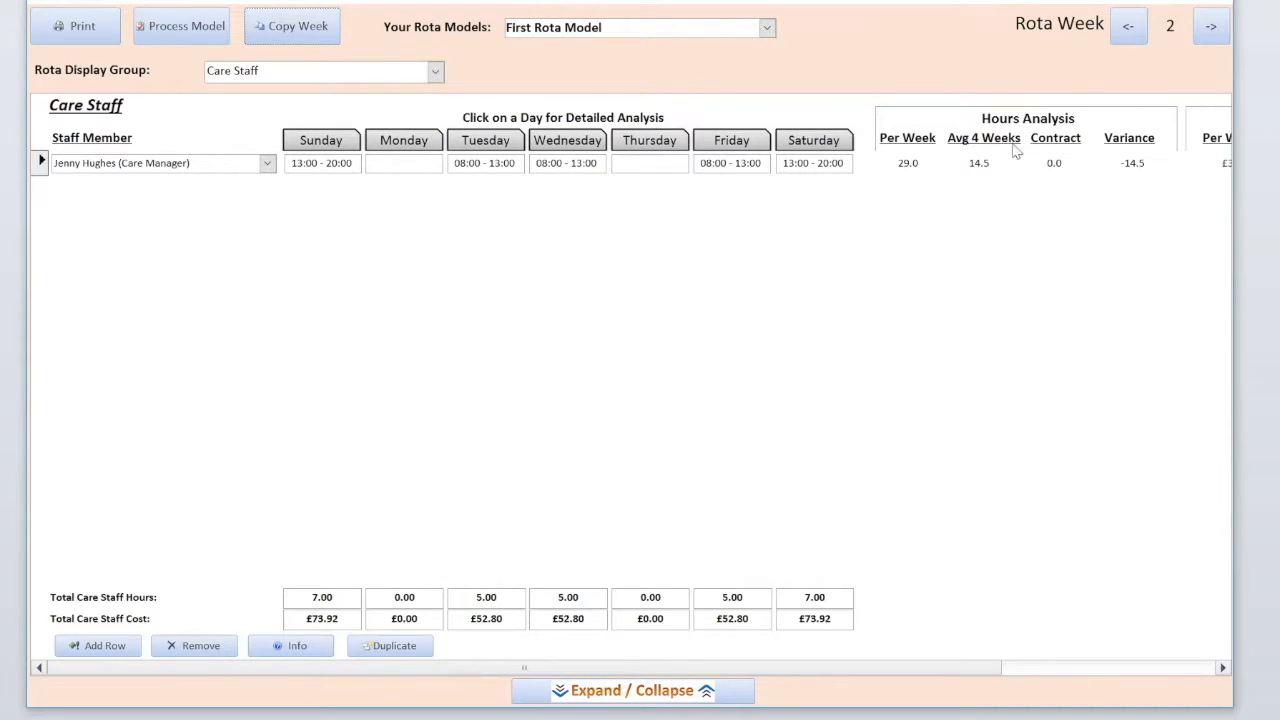
- Step through rota weeks 1 to 4 to check the copies, then return to week 1
{"action": "left_click", "coordinate": [1127, 26]}
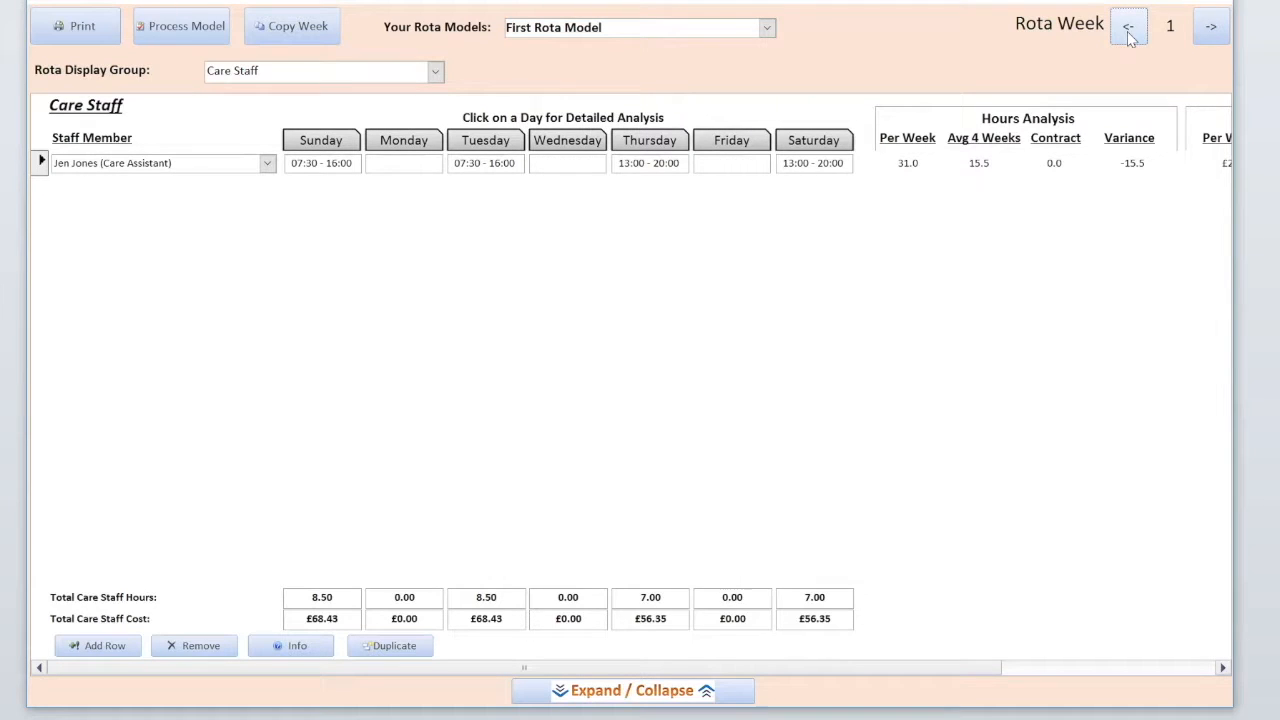
{"action": "left_click", "coordinate": [1212, 29]}
{"action": "left_click", "coordinate": [1212, 30]}
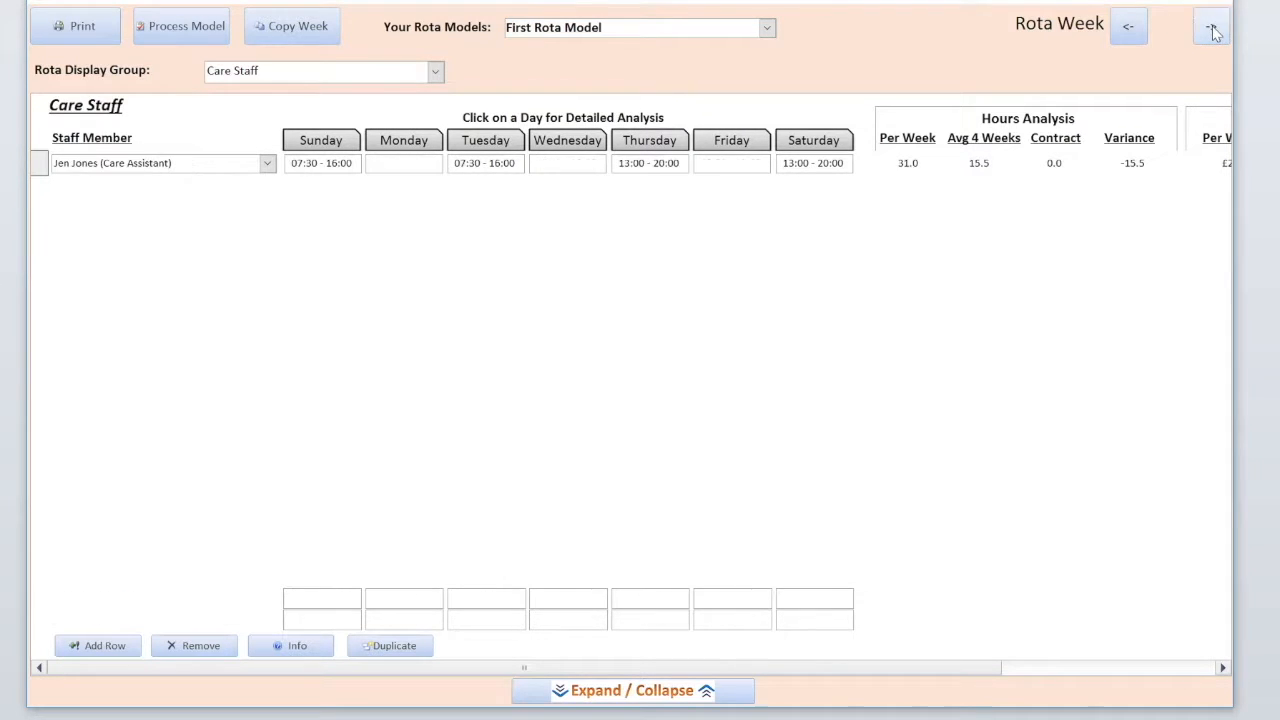
{"action": "left_click", "coordinate": [1212, 30]}
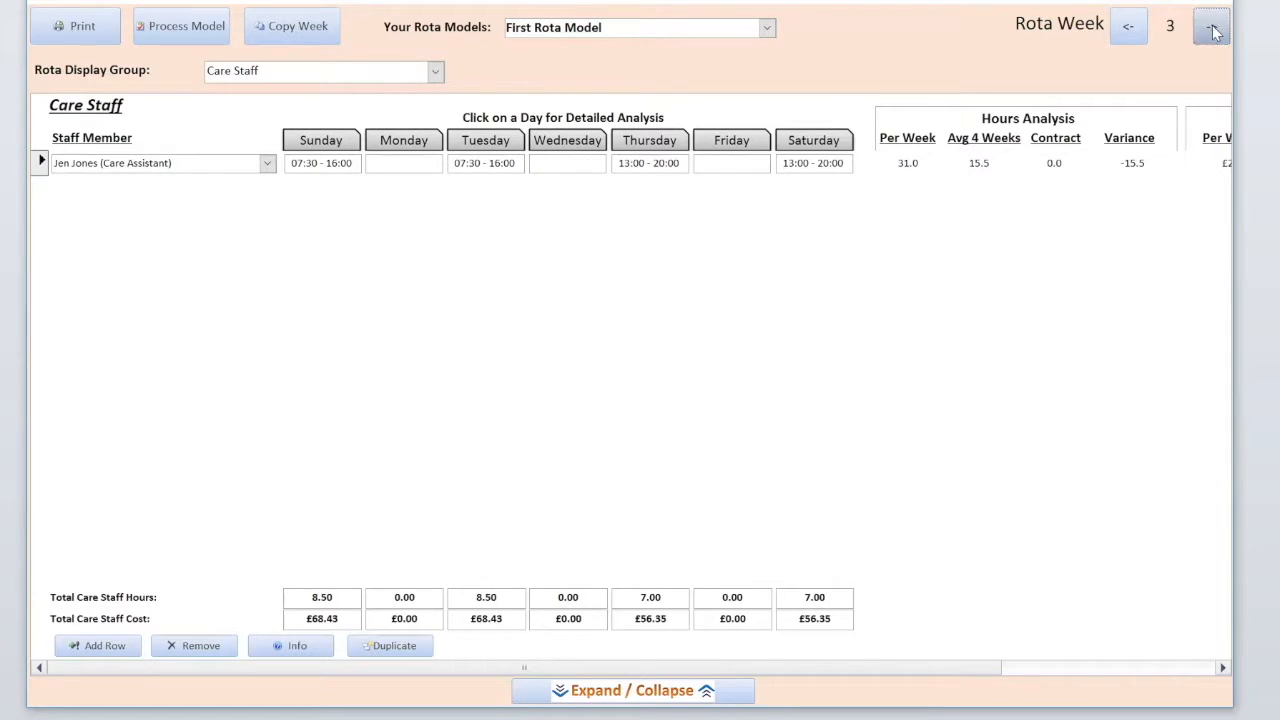
{"action": "left_click", "coordinate": [1122, 34]}
{"action": "left_click", "coordinate": [1122, 34]}
{"action": "left_click", "coordinate": [1122, 34]}
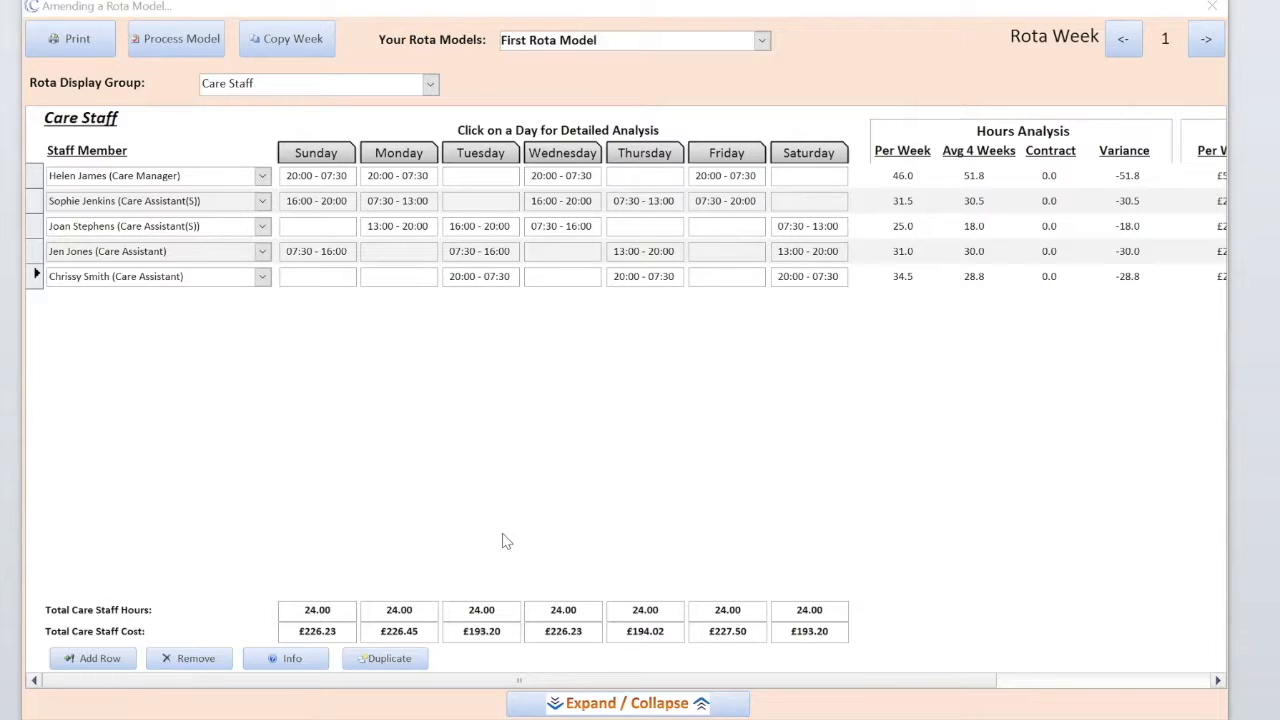
- Set the care manager's Rota Display Order to 13 in her staff information
{"action": "left_click", "coordinate": [37, 177]}
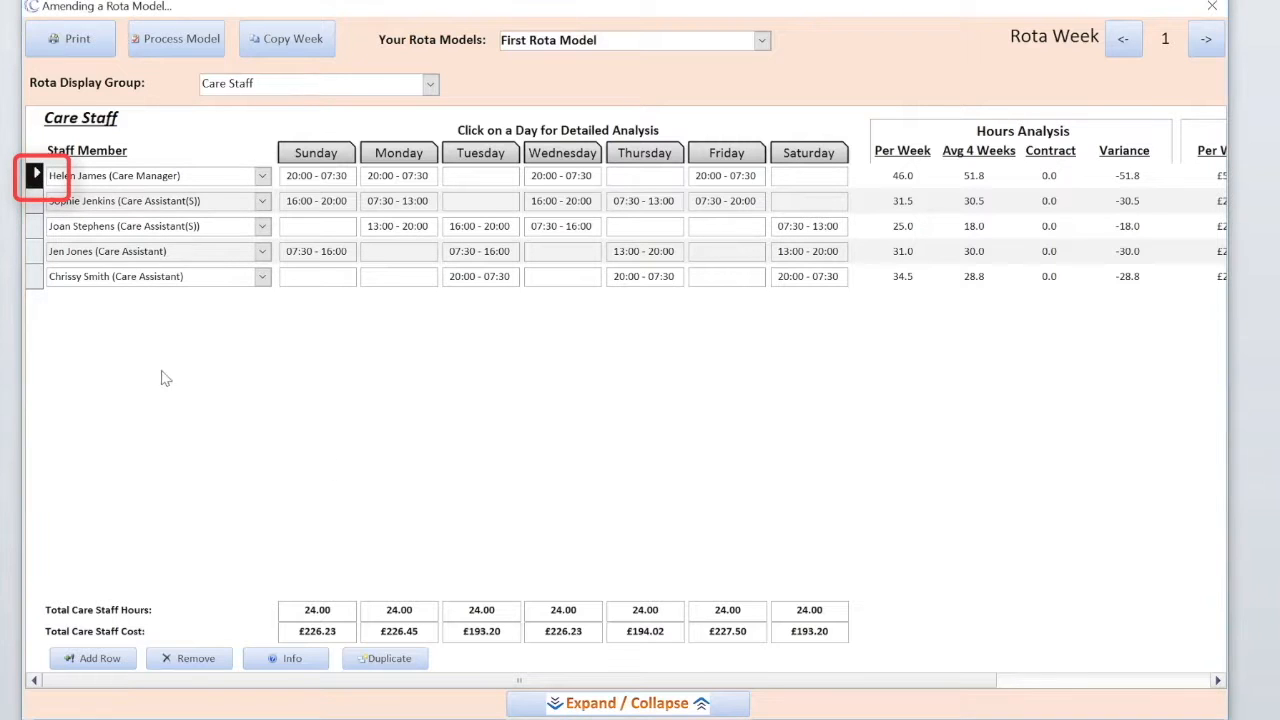
{"action": "left_click", "coordinate": [287, 659]}
{"action": "left_click", "coordinate": [841, 253]}
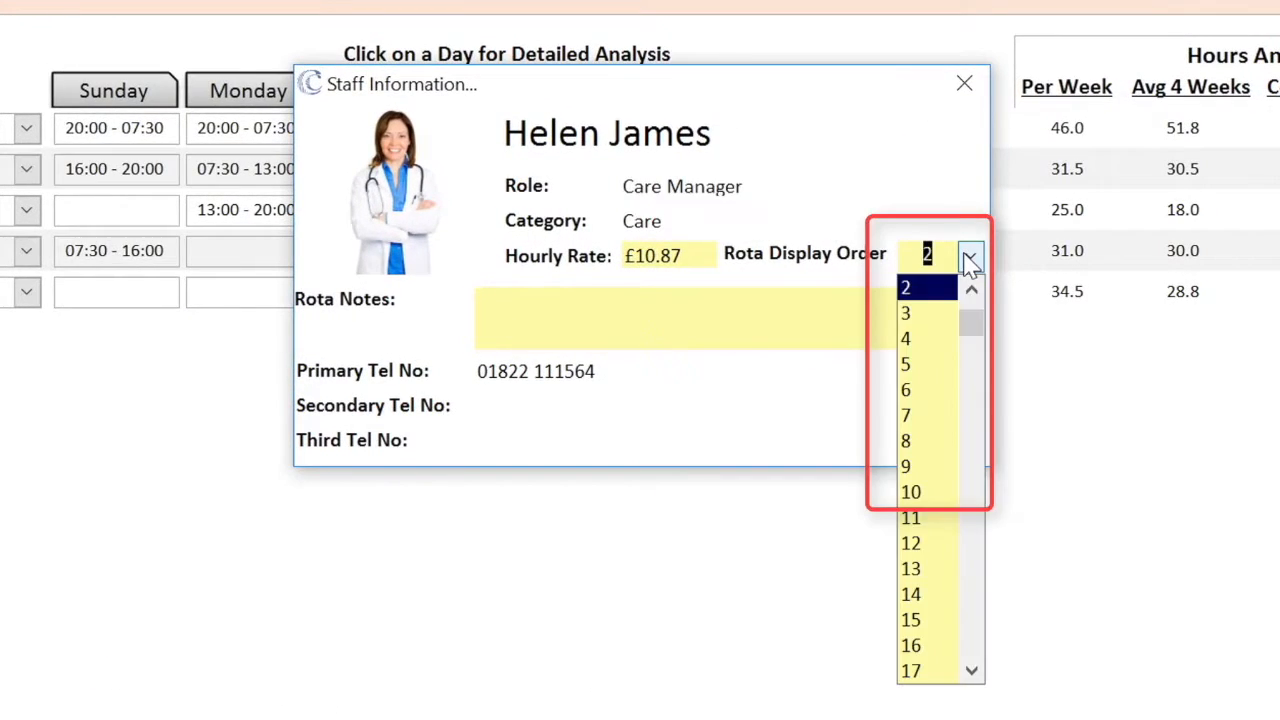
{"action": "left_click", "coordinate": [927, 570]}
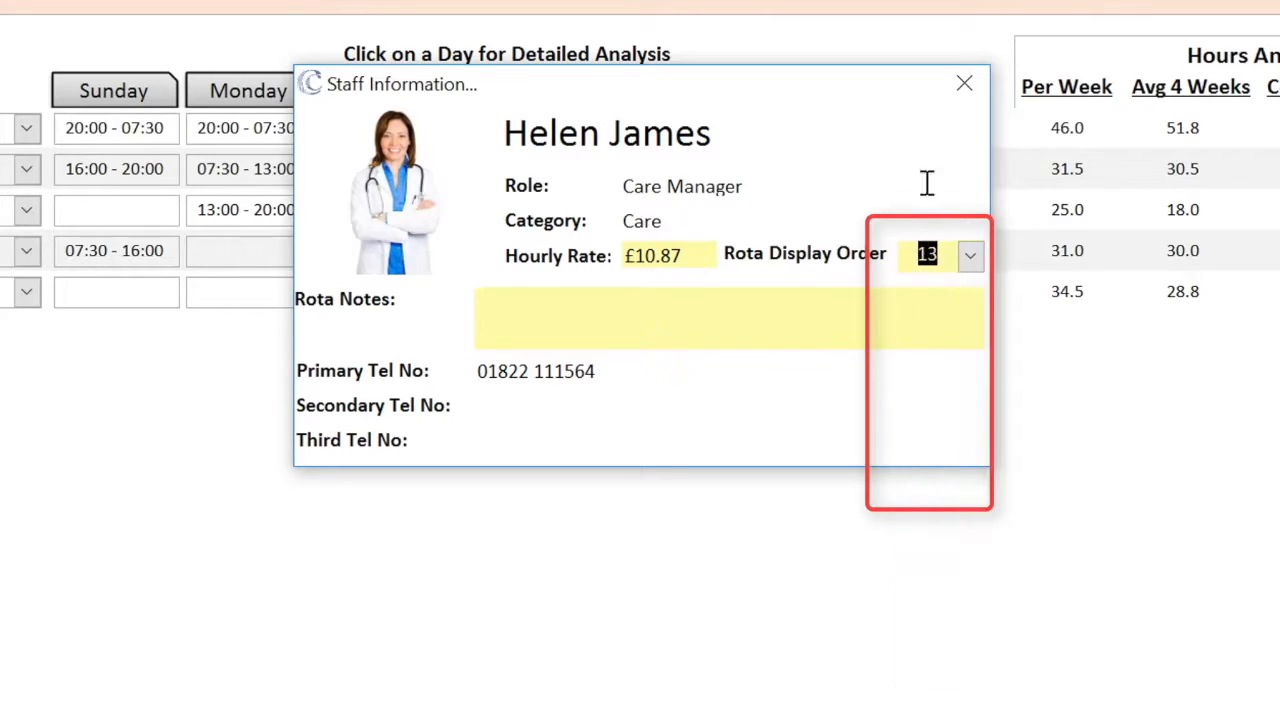
{"action": "left_click", "coordinate": [964, 84]}
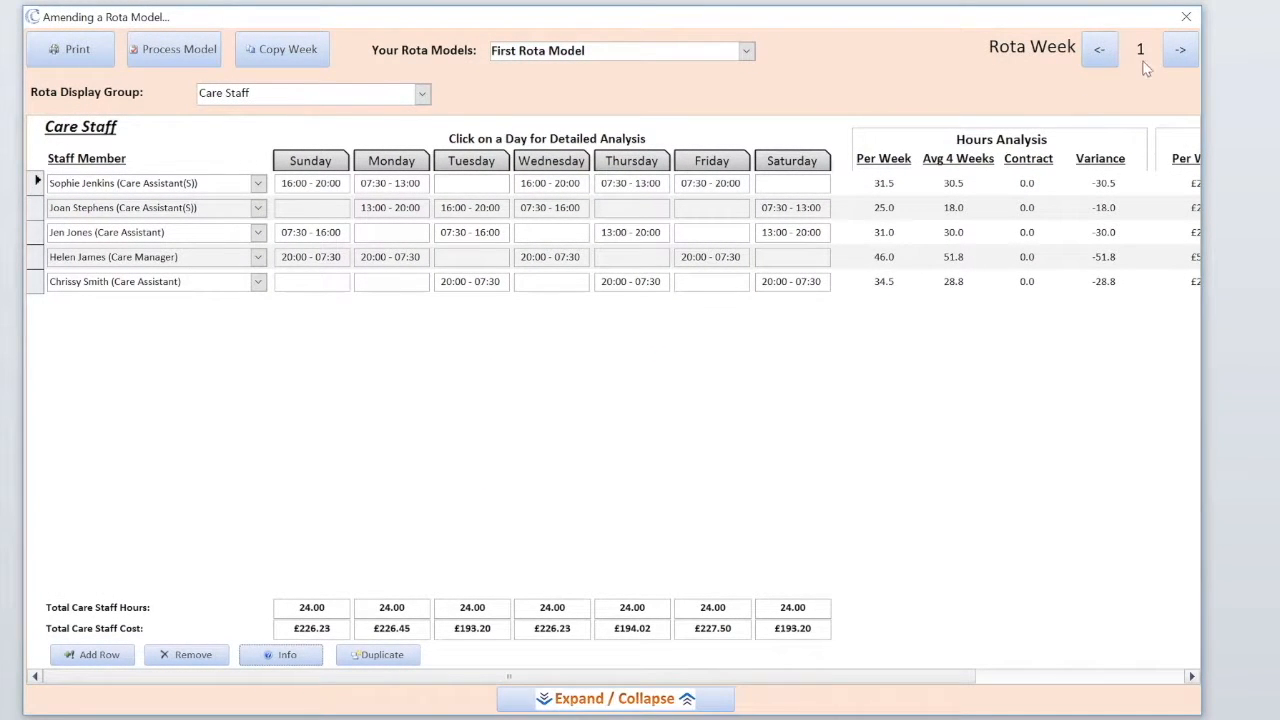
- View the shifts for rota weeks 2, 3 and 4
{"action": "left_click", "coordinate": [1179, 55]}
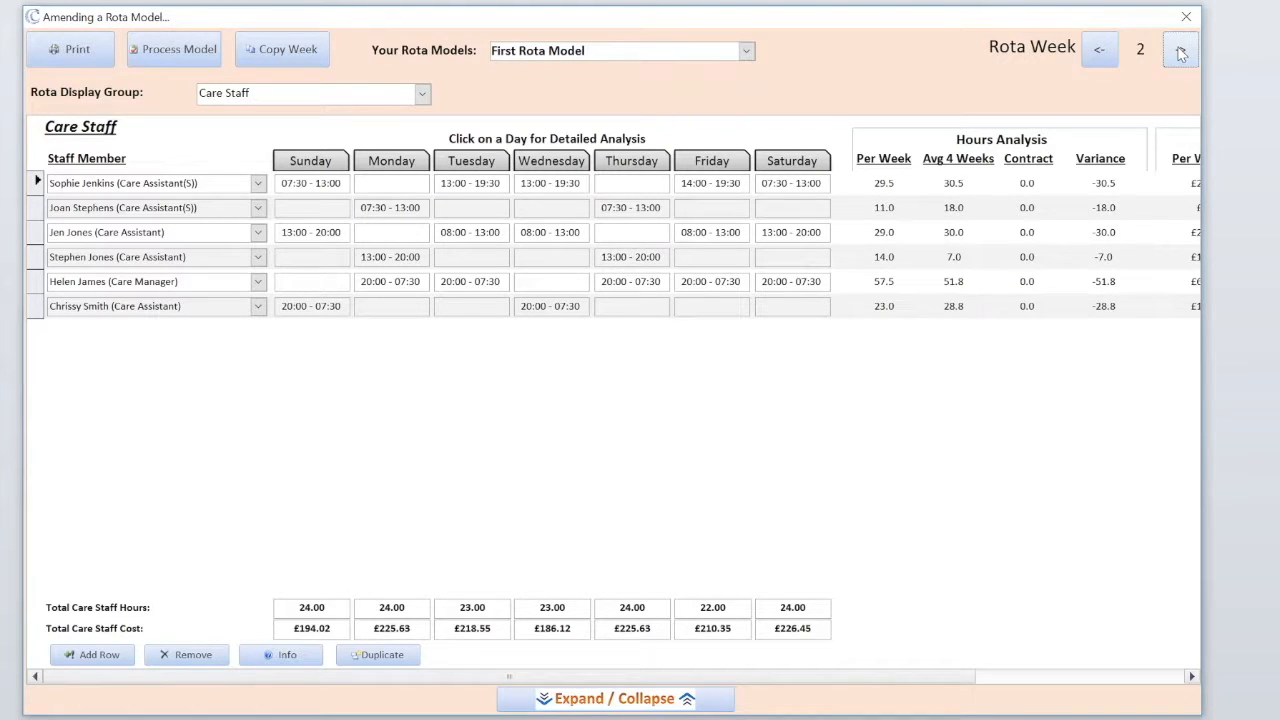
{"action": "left_click", "coordinate": [1180, 53]}
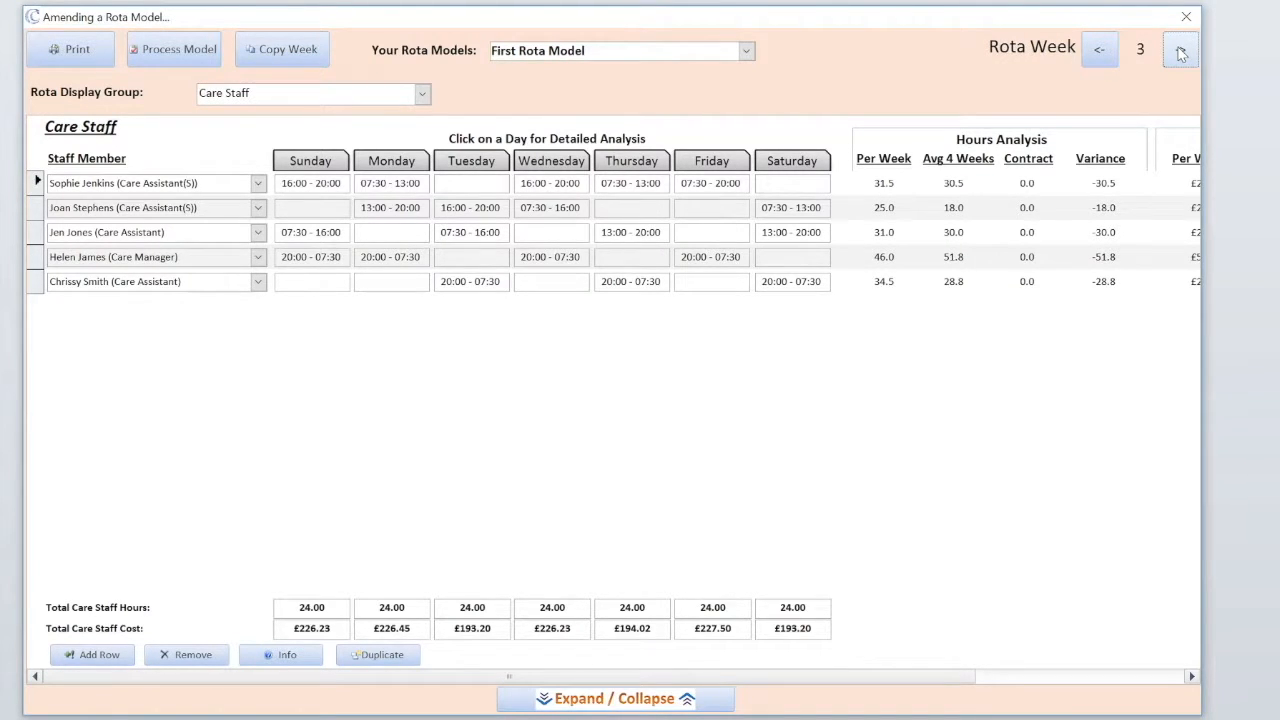
{"action": "left_click", "coordinate": [1181, 53]}
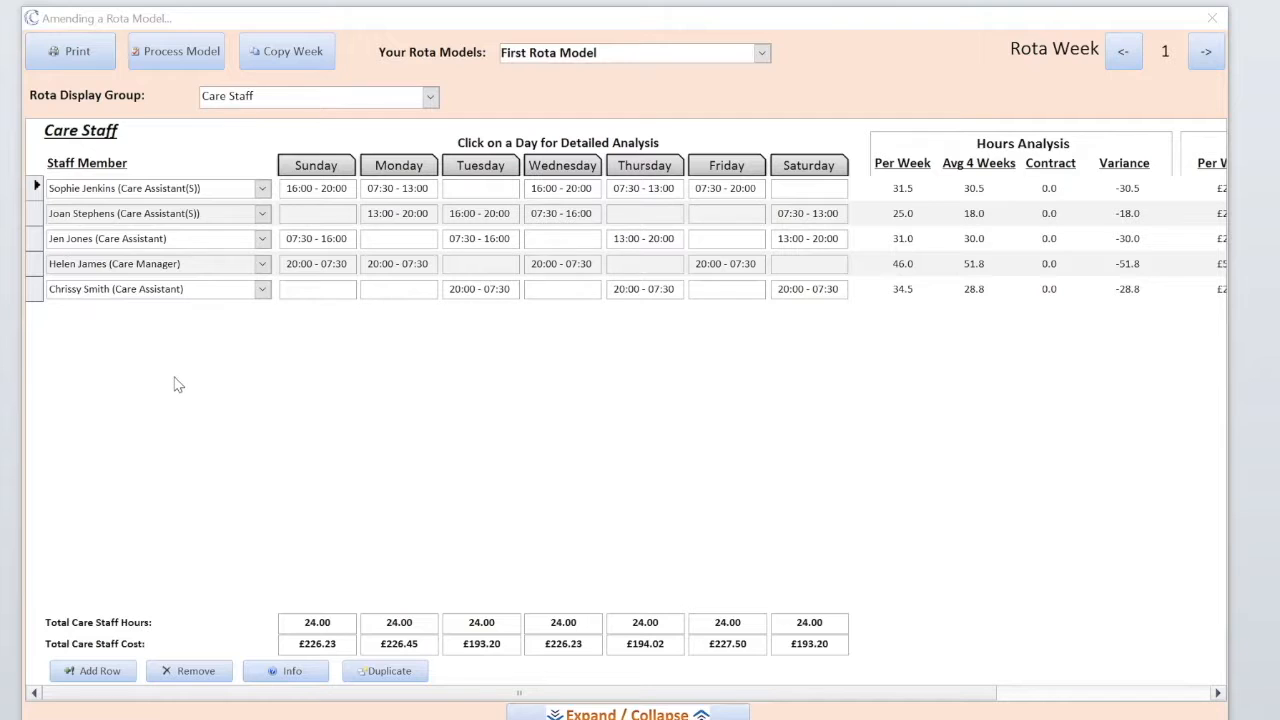
{"action": "left_click", "coordinate": [35, 238]}
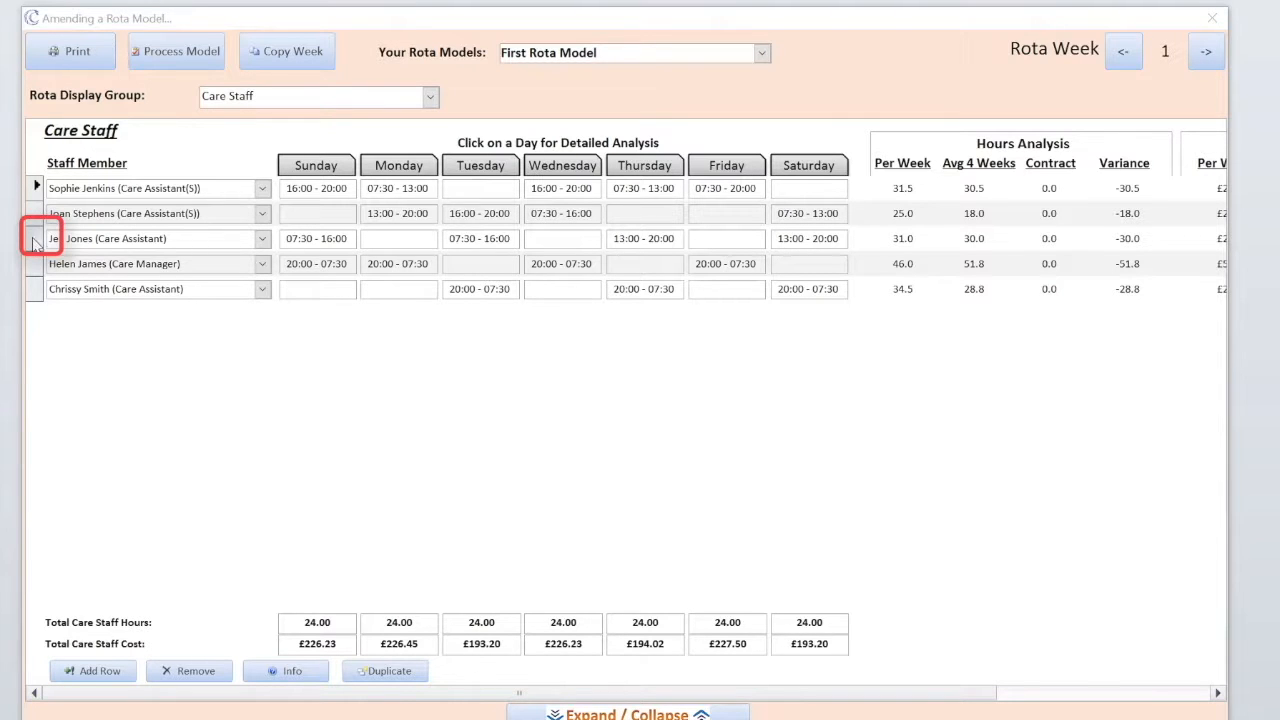
{"action": "left_click", "coordinate": [380, 671]}
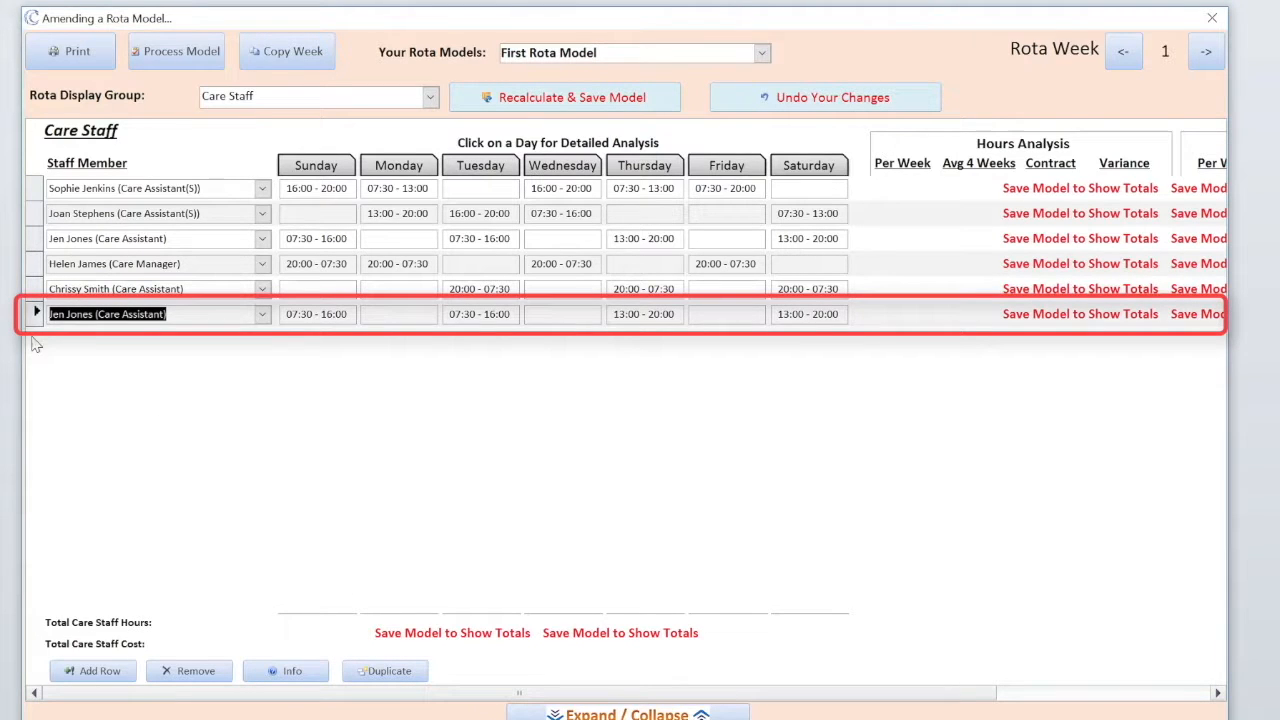
{"action": "left_click", "coordinate": [262, 314]}
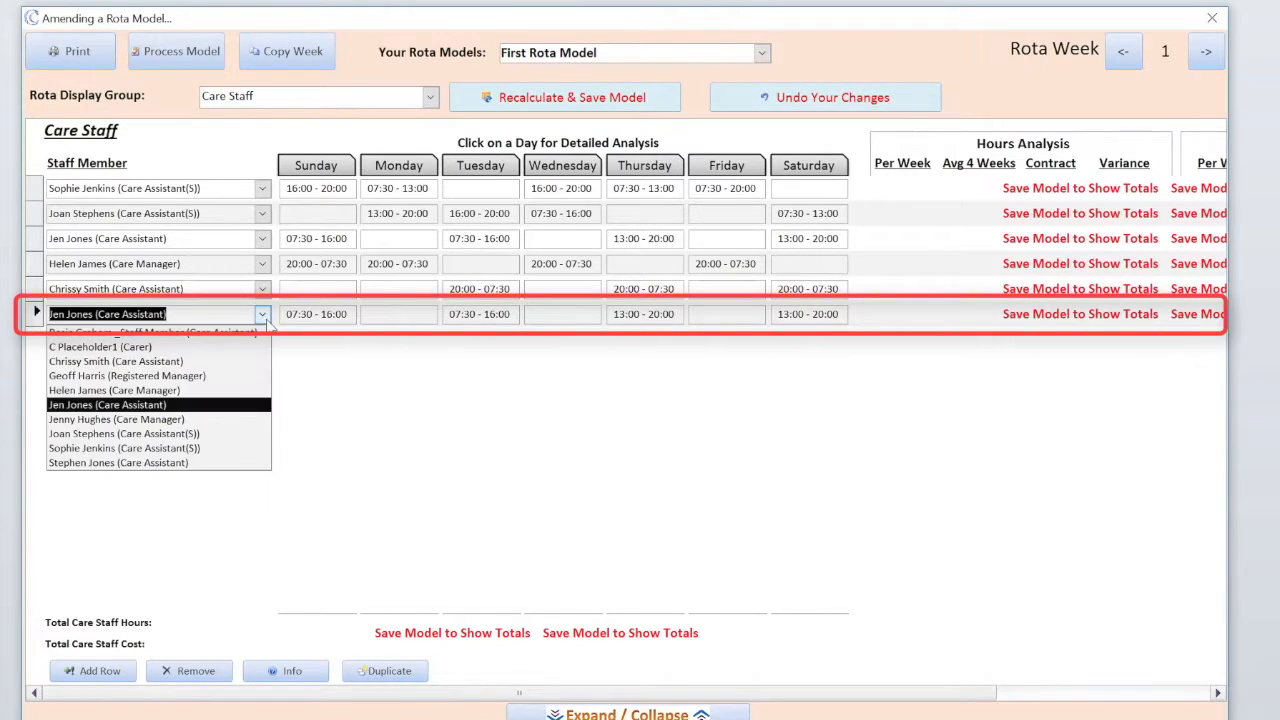
{"action": "left_click", "coordinate": [90, 448]}
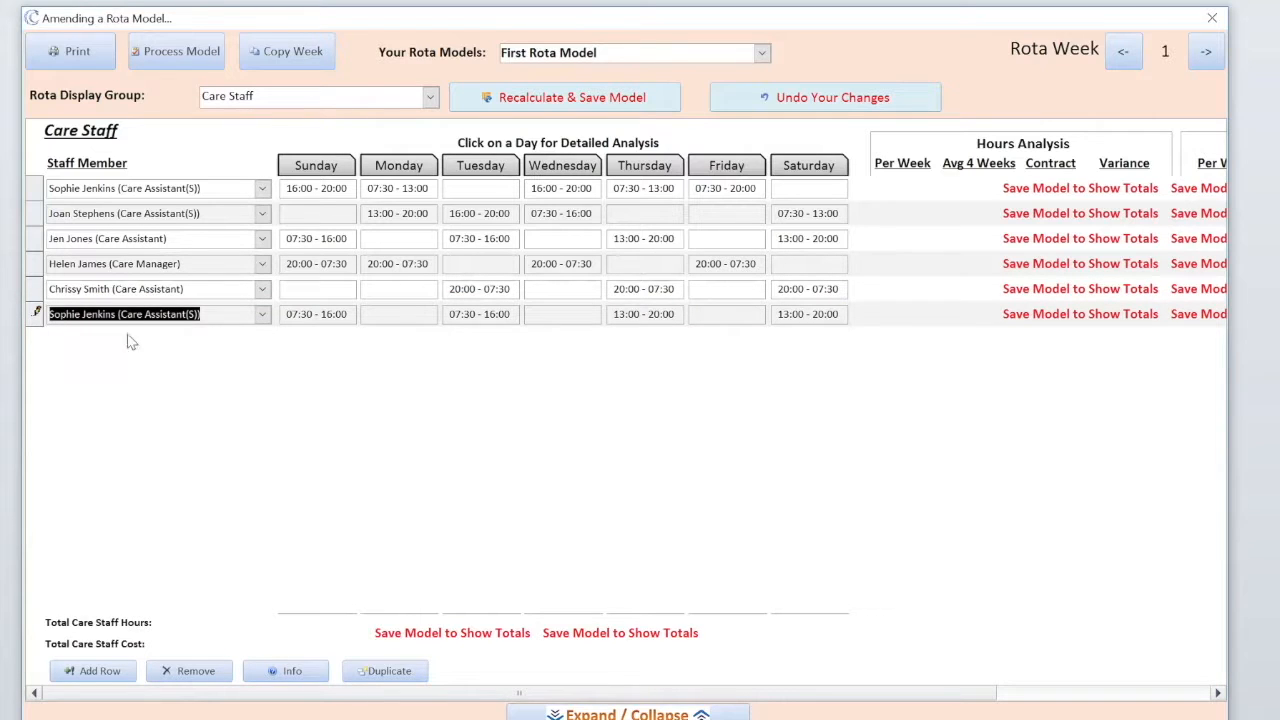
{"action": "left_click", "coordinate": [575, 102]}
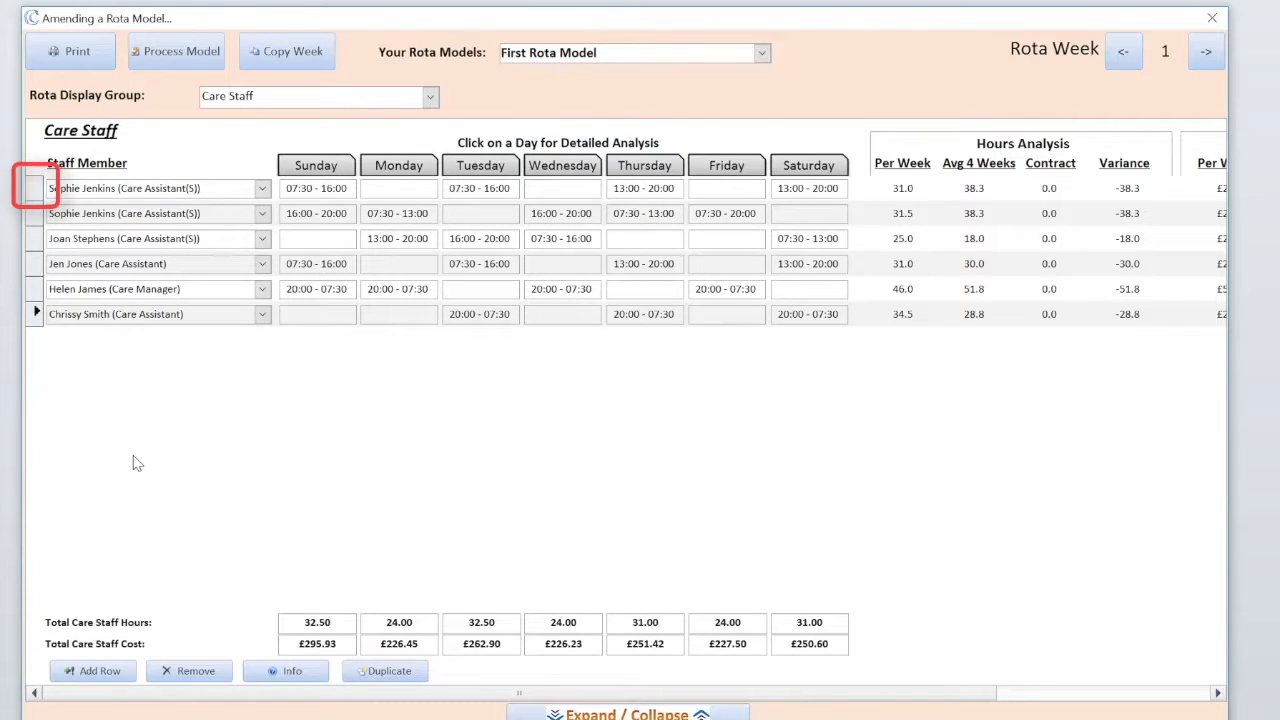
{"action": "left_click", "coordinate": [33, 188]}
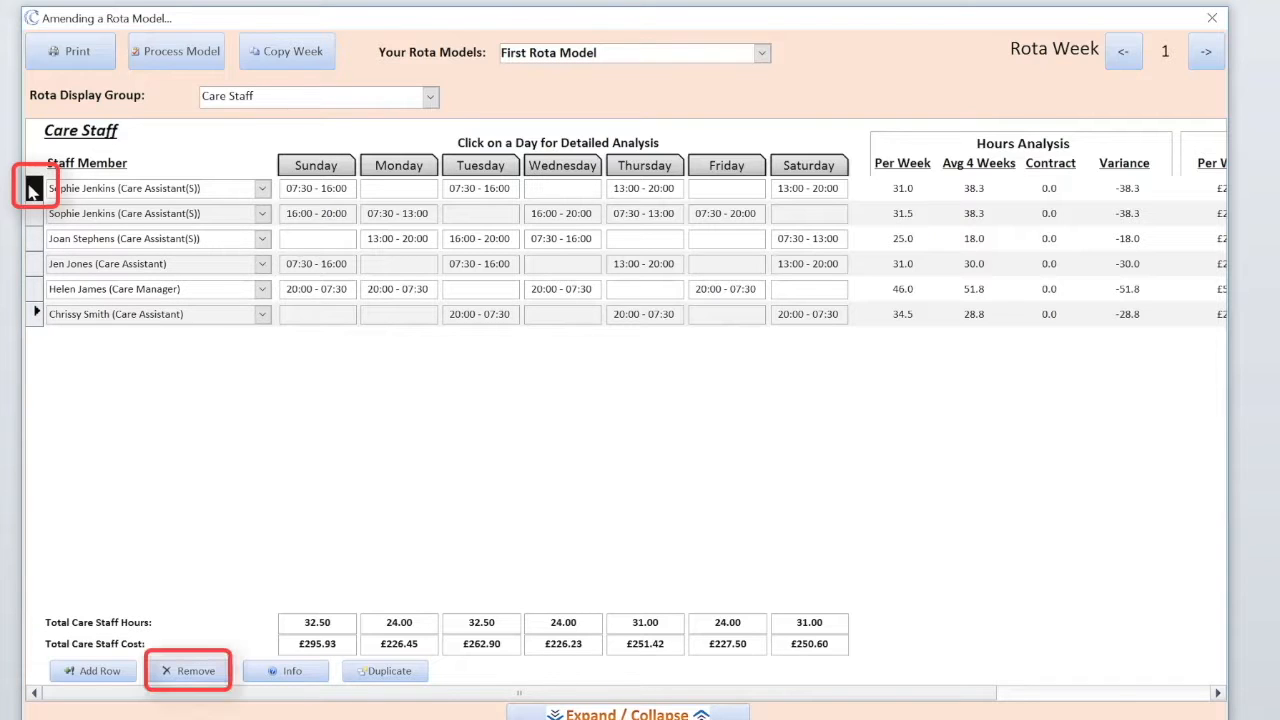
{"action": "left_click", "coordinate": [186, 677]}
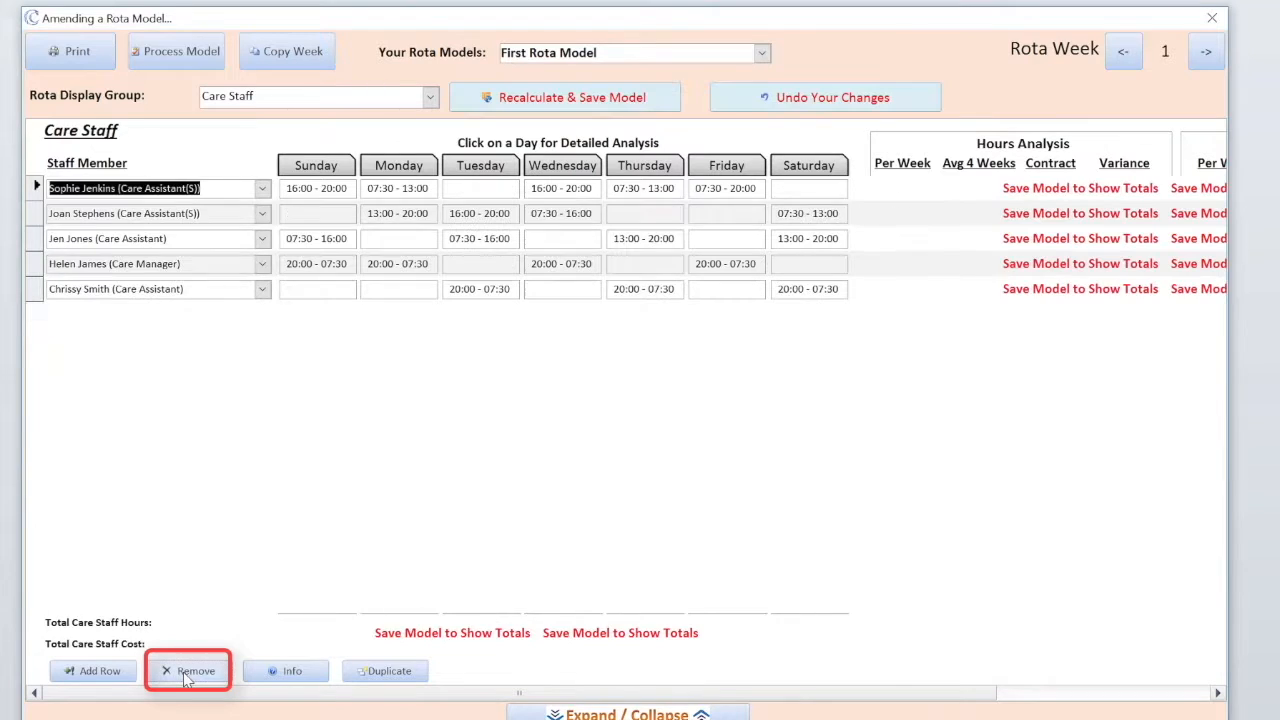
{"action": "left_click", "coordinate": [578, 100]}
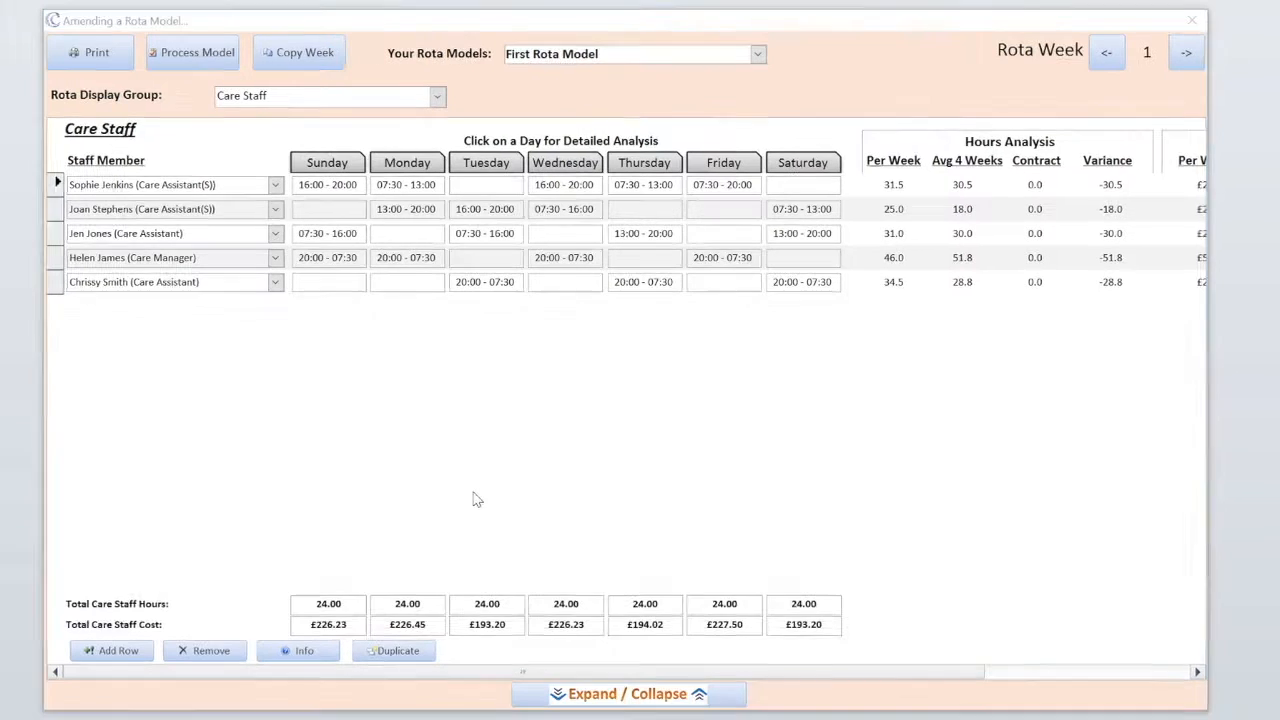
- Save the selected care assistant's rota as a PDF without finances, then open Monday's detailed analysis
{"action": "left_click", "coordinate": [57, 233]}
{"action": "left_click", "coordinate": [90, 57]}
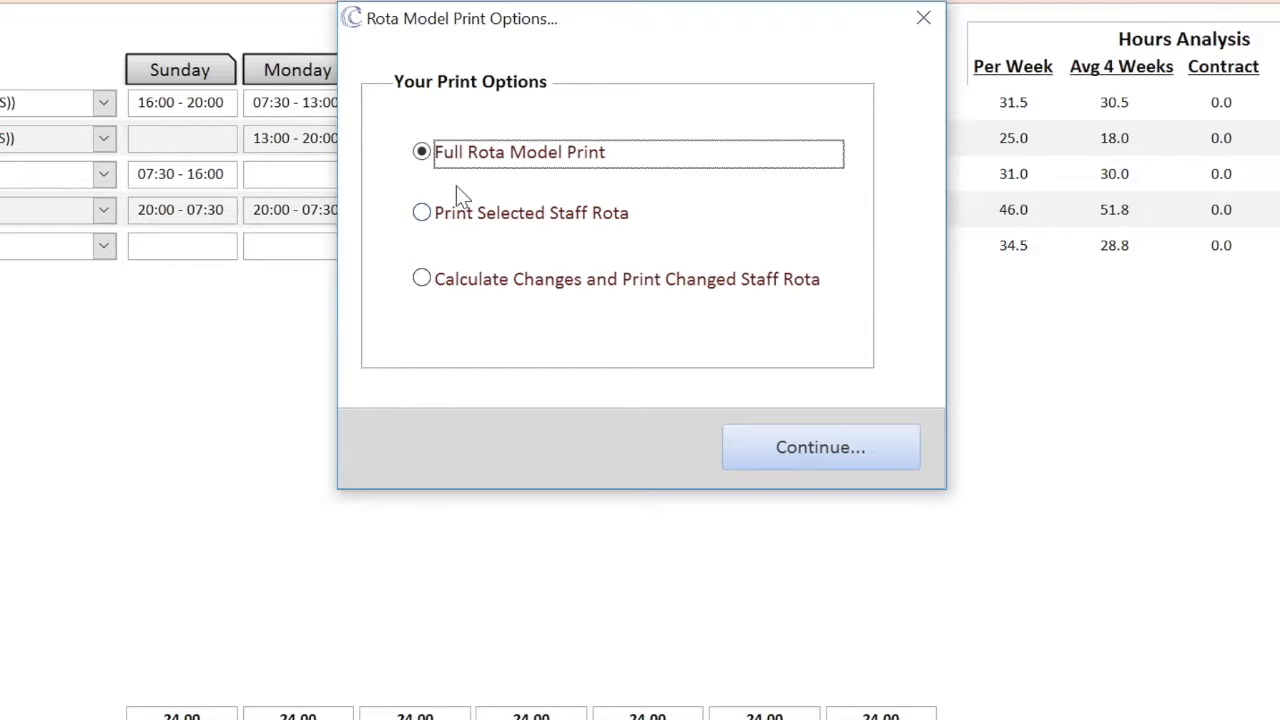
{"action": "left_click", "coordinate": [422, 216]}
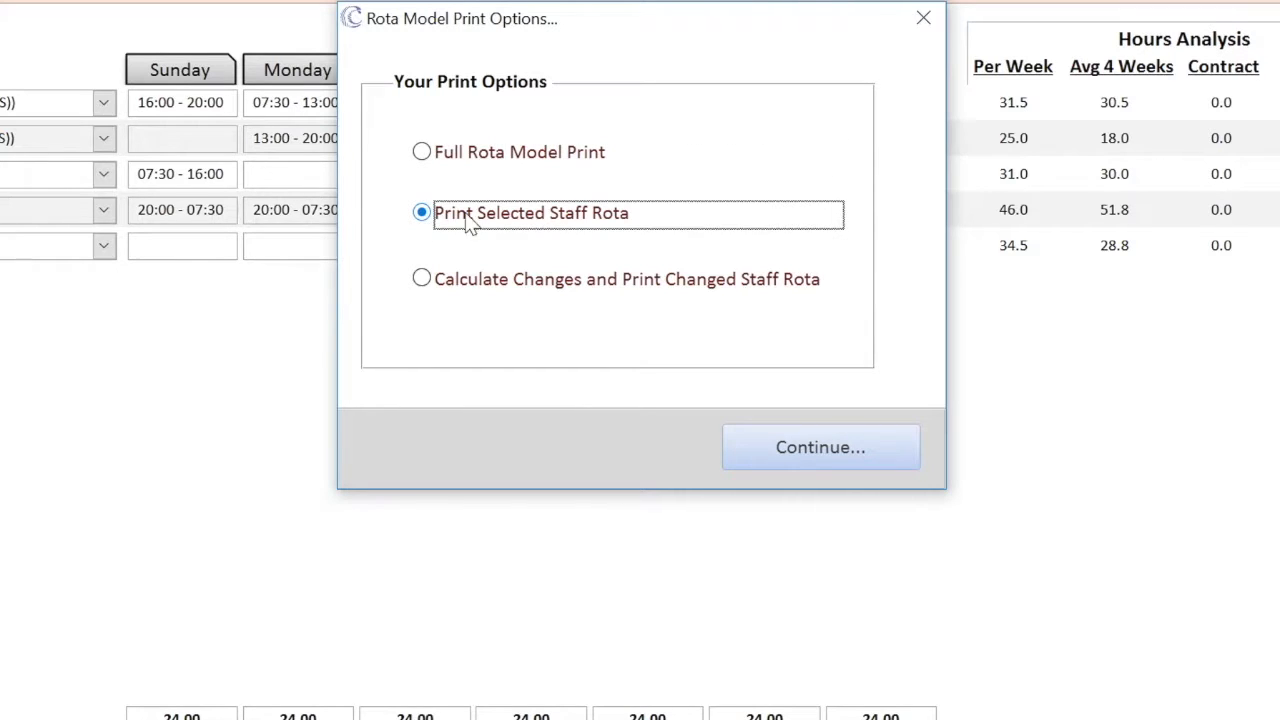
{"action": "left_click", "coordinate": [800, 457]}
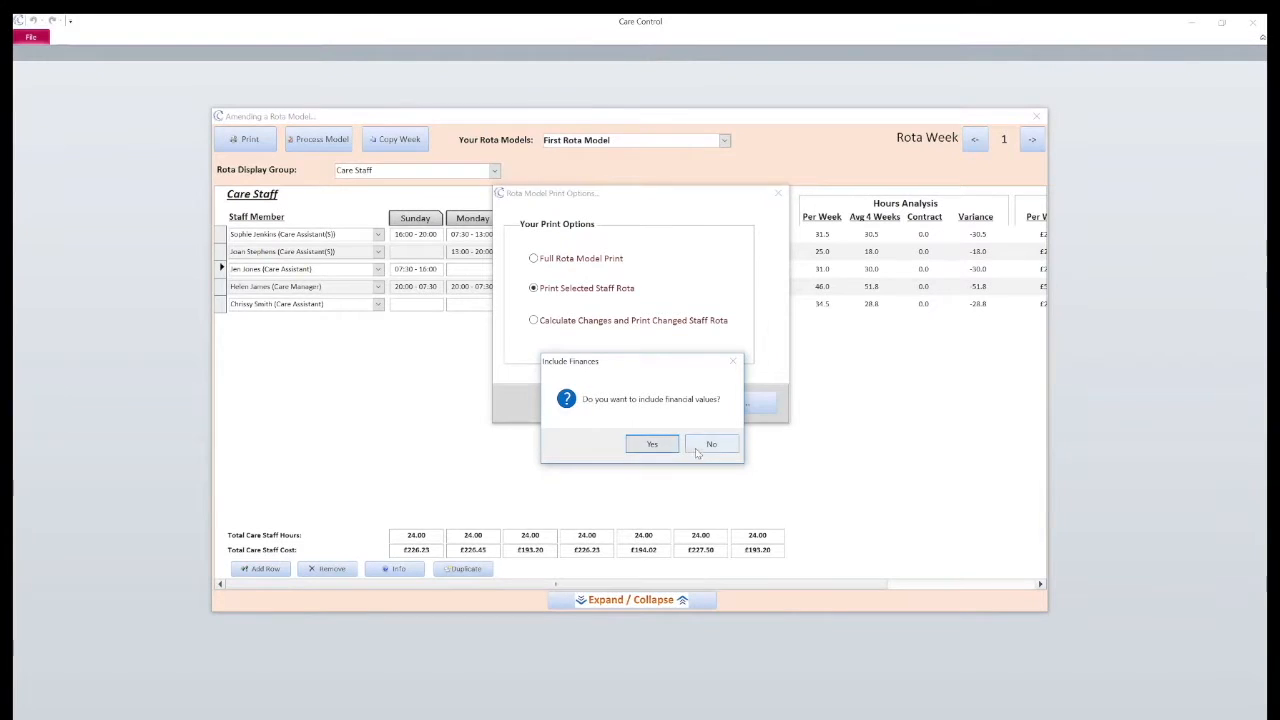
{"action": "left_click", "coordinate": [652, 446]}
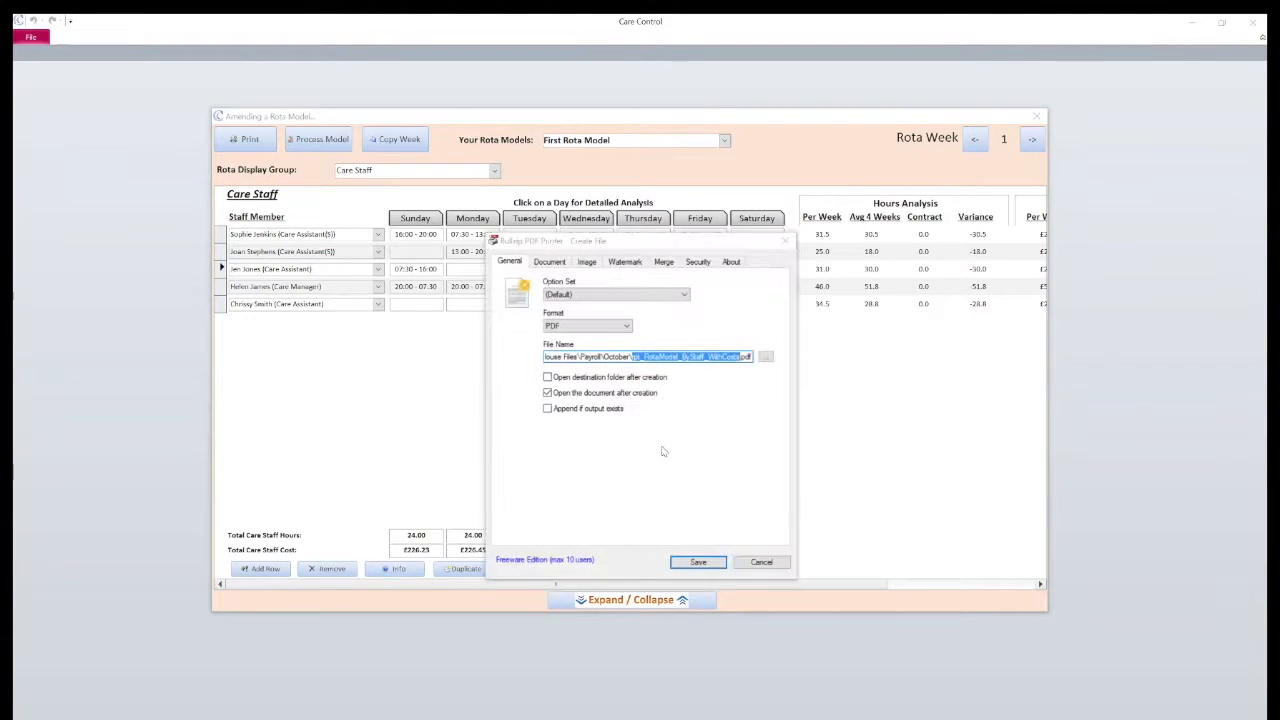
{"action": "key", "text": "Return"}
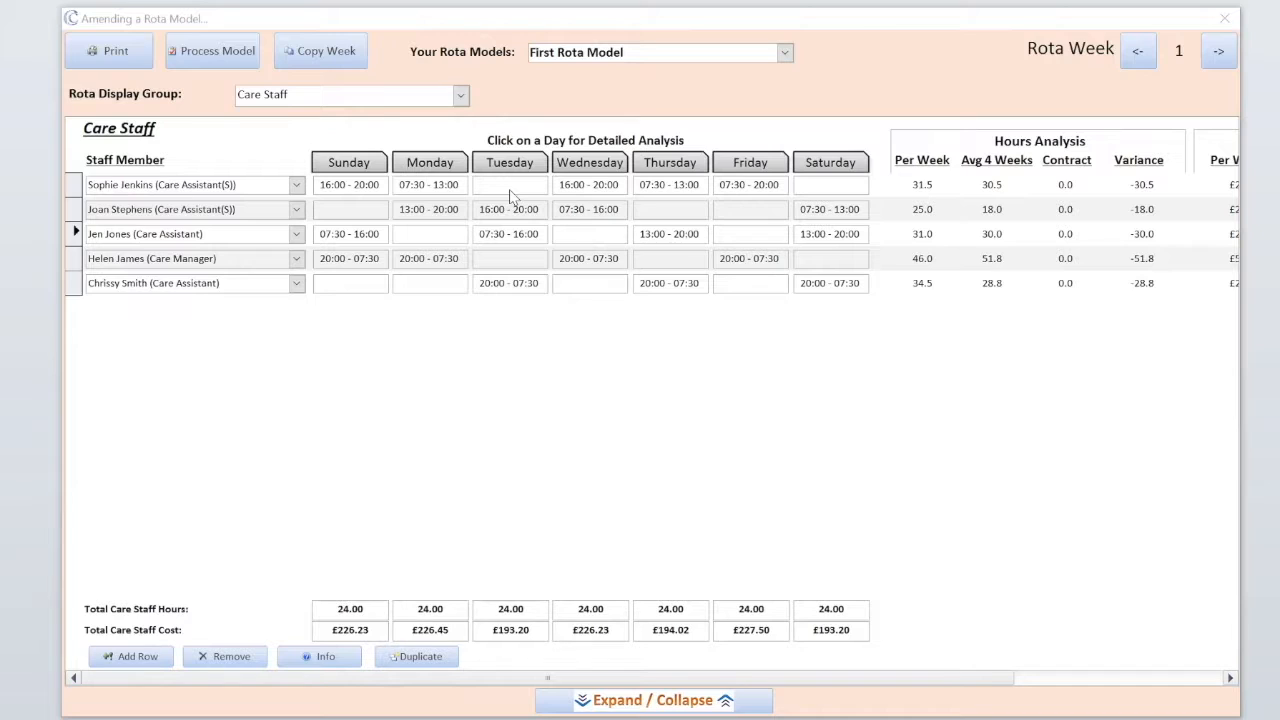
{"action": "left_click", "coordinate": [434, 166]}
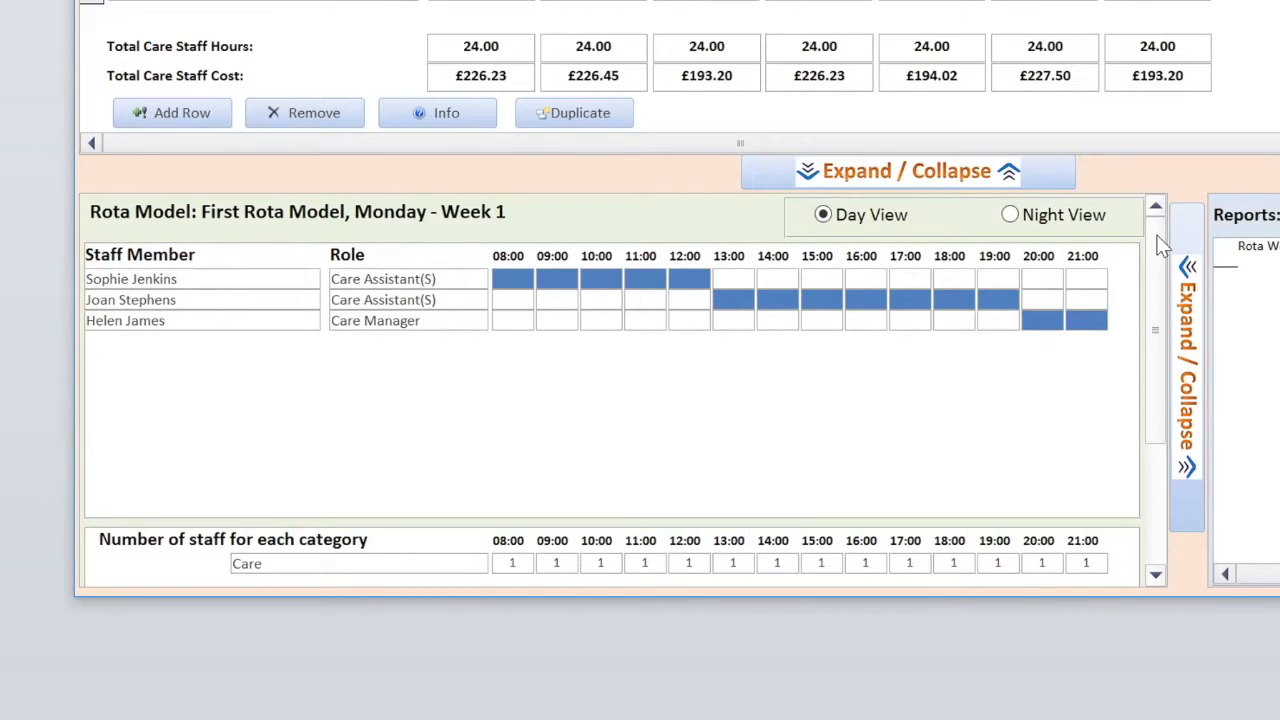
{"action": "left_click_drag", "start_coordinate": [1158, 238], "coordinate": [1163, 361]}
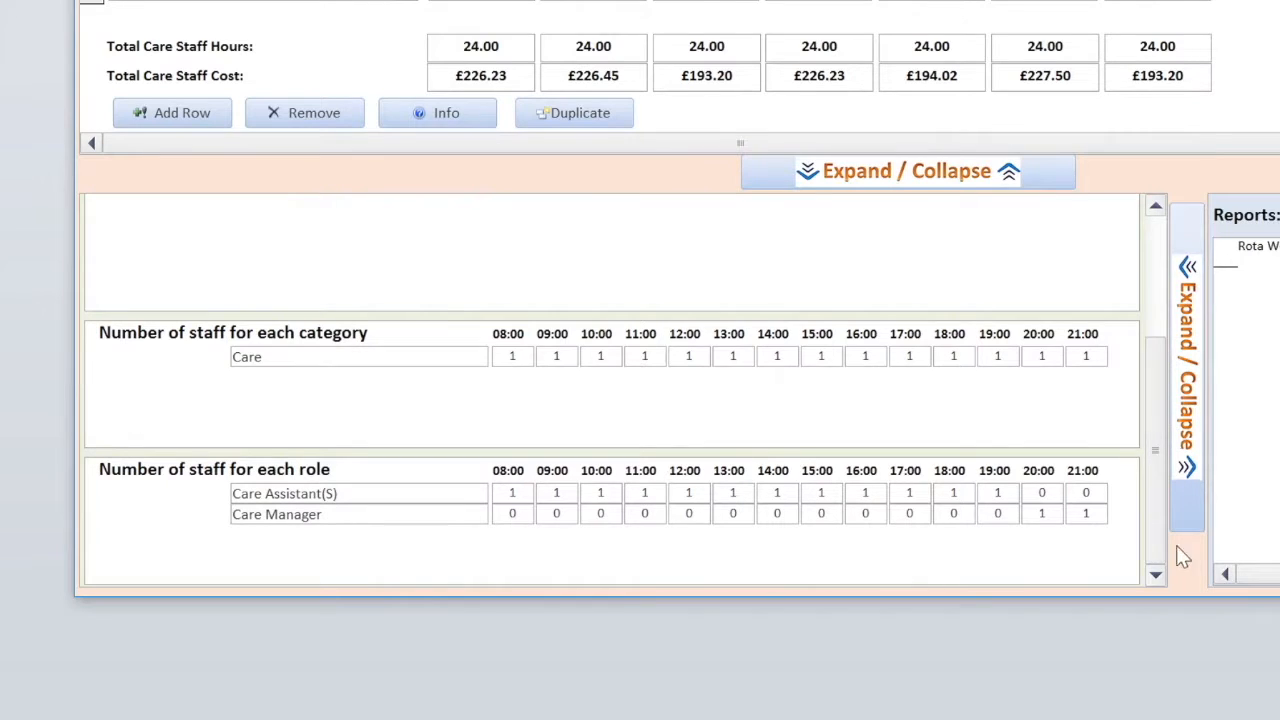
{"action": "left_click_drag", "start_coordinate": [1152, 548], "coordinate": [1157, 377]}
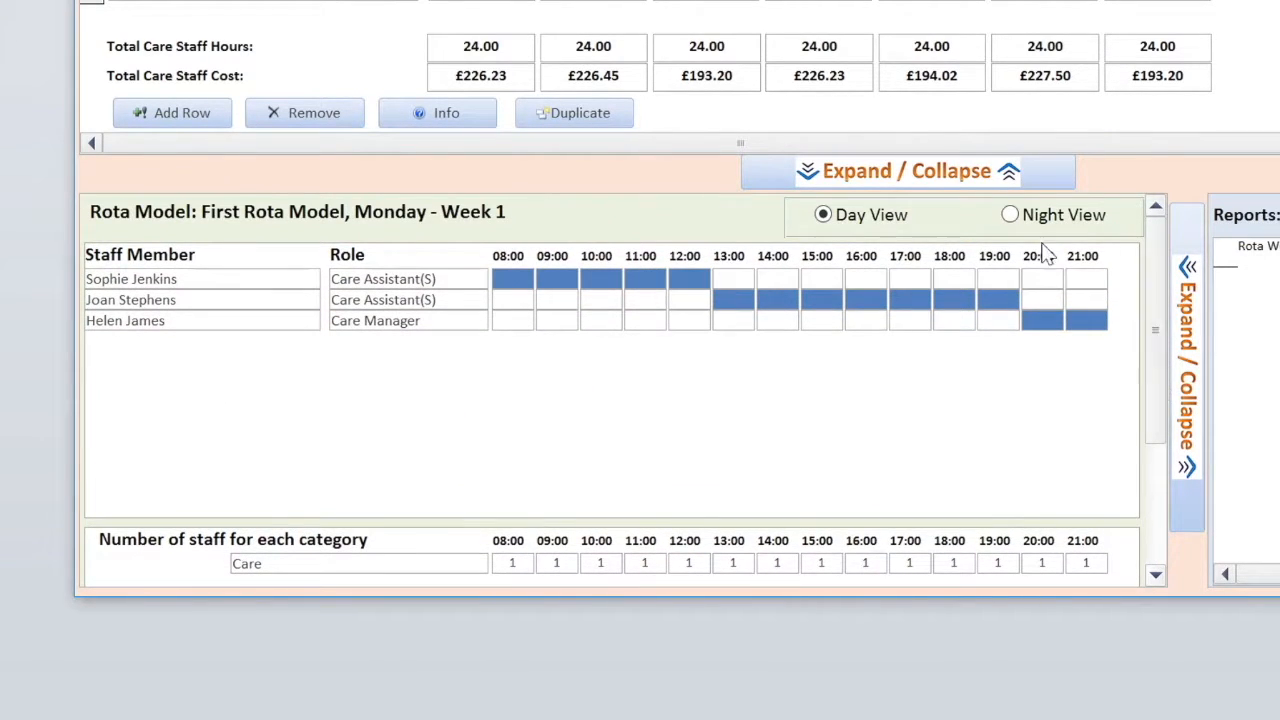
{"action": "left_click", "coordinate": [1011, 217]}
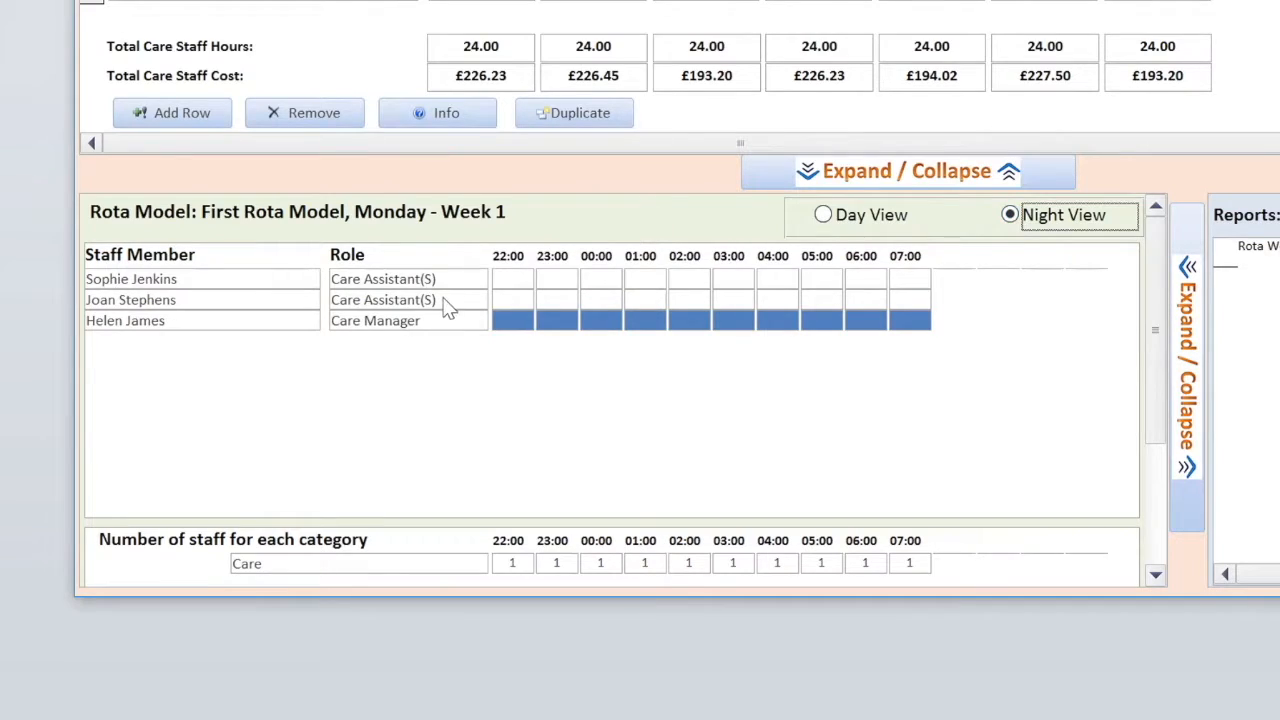
{"action": "left_click", "coordinate": [823, 214]}
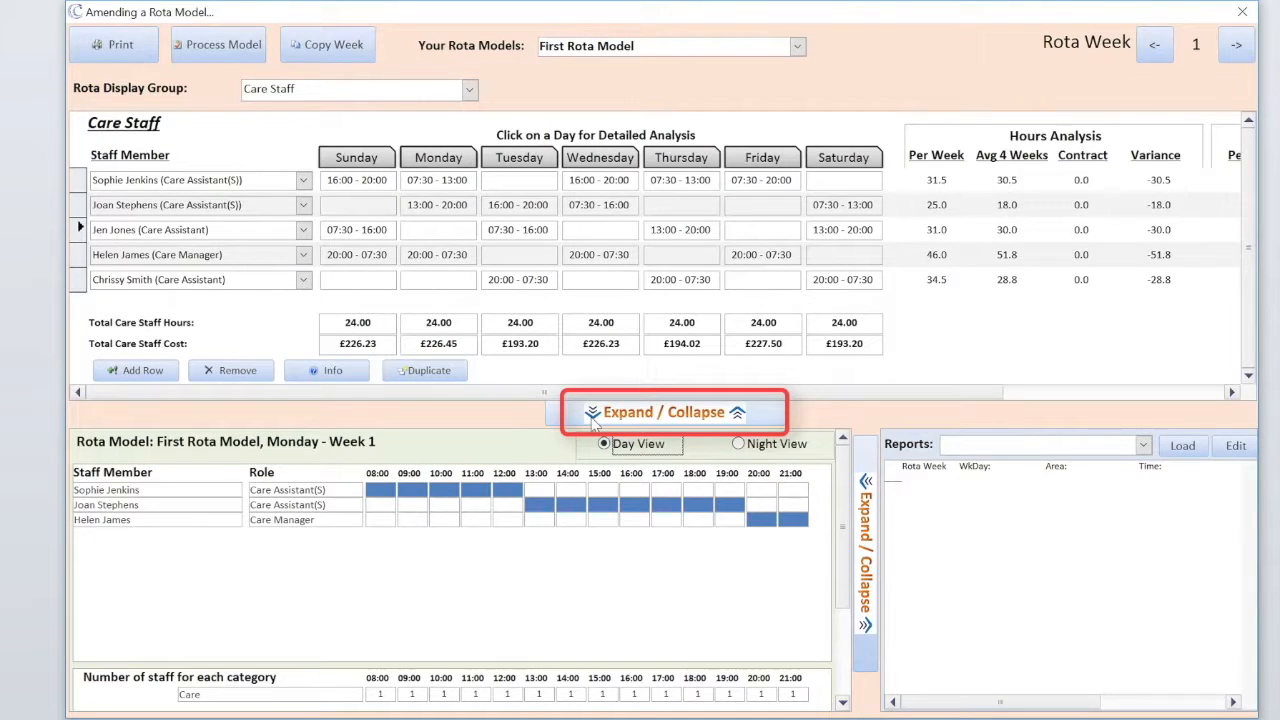
{"action": "left_click", "coordinate": [592, 416]}
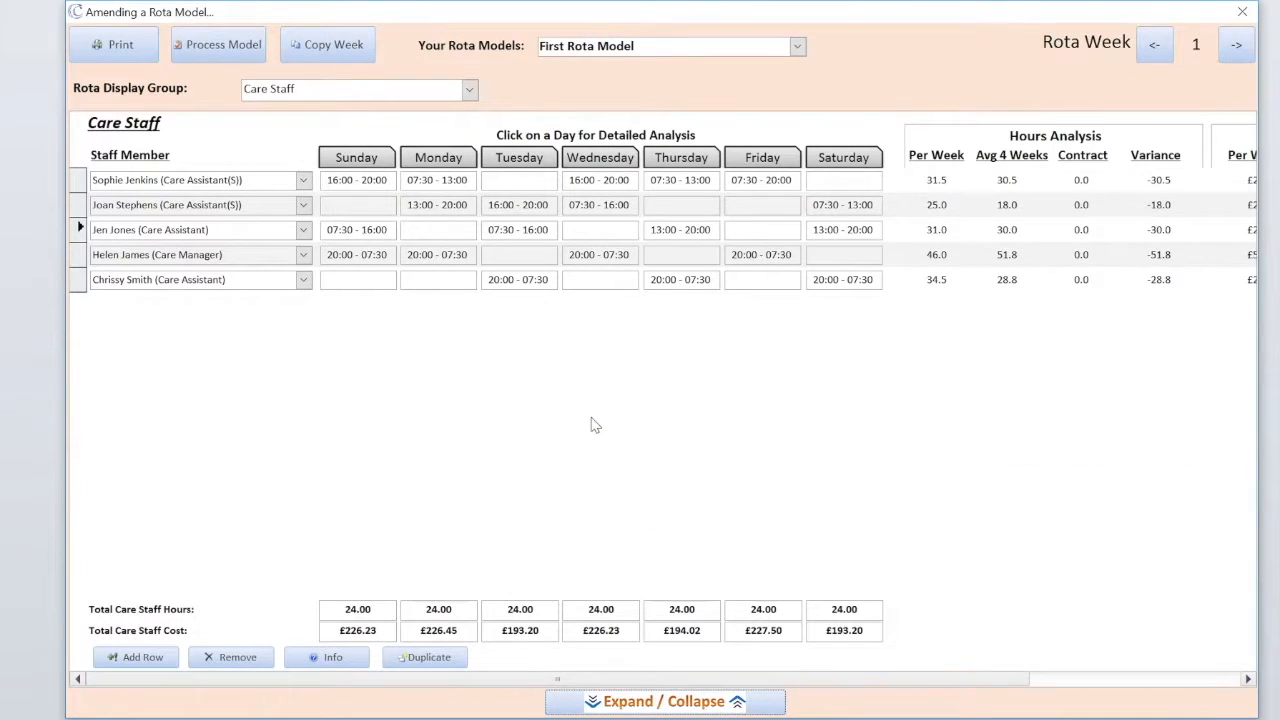
- Check Wednesday's hourly breakdown, then hide the daily analysis panel to show the week 1 Care Staff rota
{"action": "left_click", "coordinate": [600, 160]}
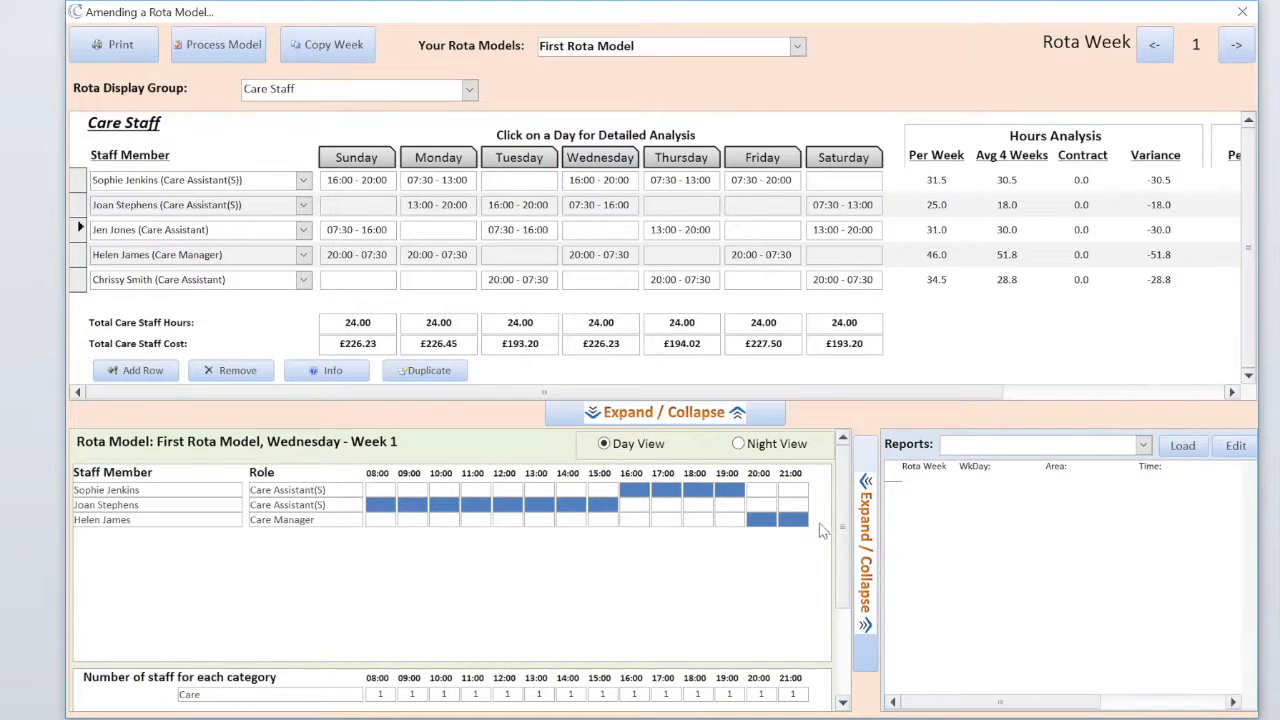
{"action": "scroll", "coordinate": [843, 550], "scroll_direction": "down", "scroll_amount": 3}
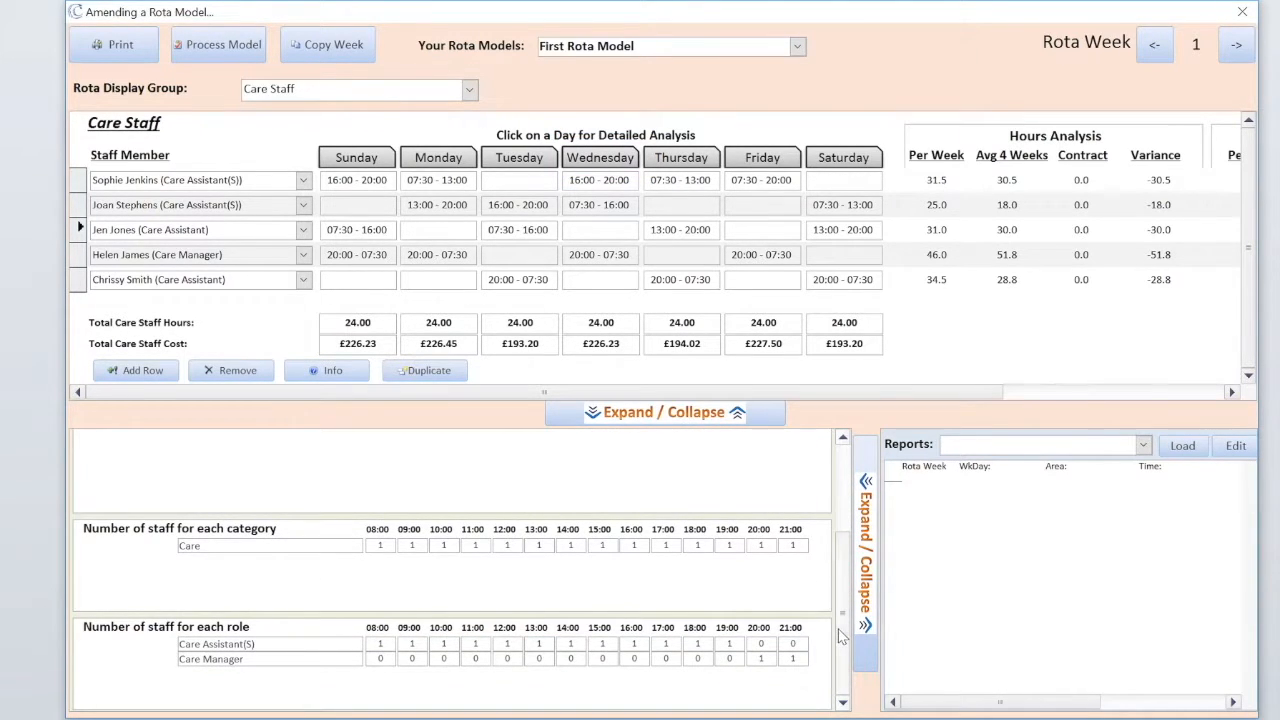
{"action": "scroll", "coordinate": [843, 637], "scroll_direction": "up", "scroll_amount": 3}
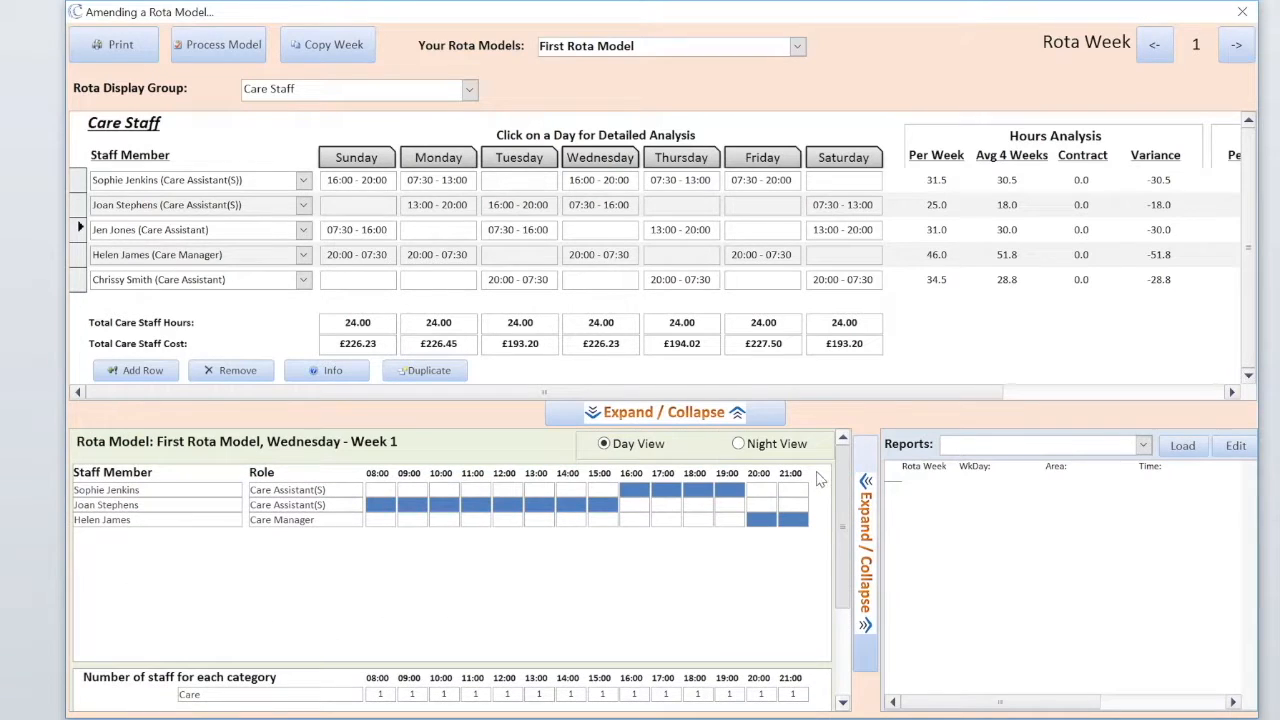
{"action": "left_click", "coordinate": [660, 416]}
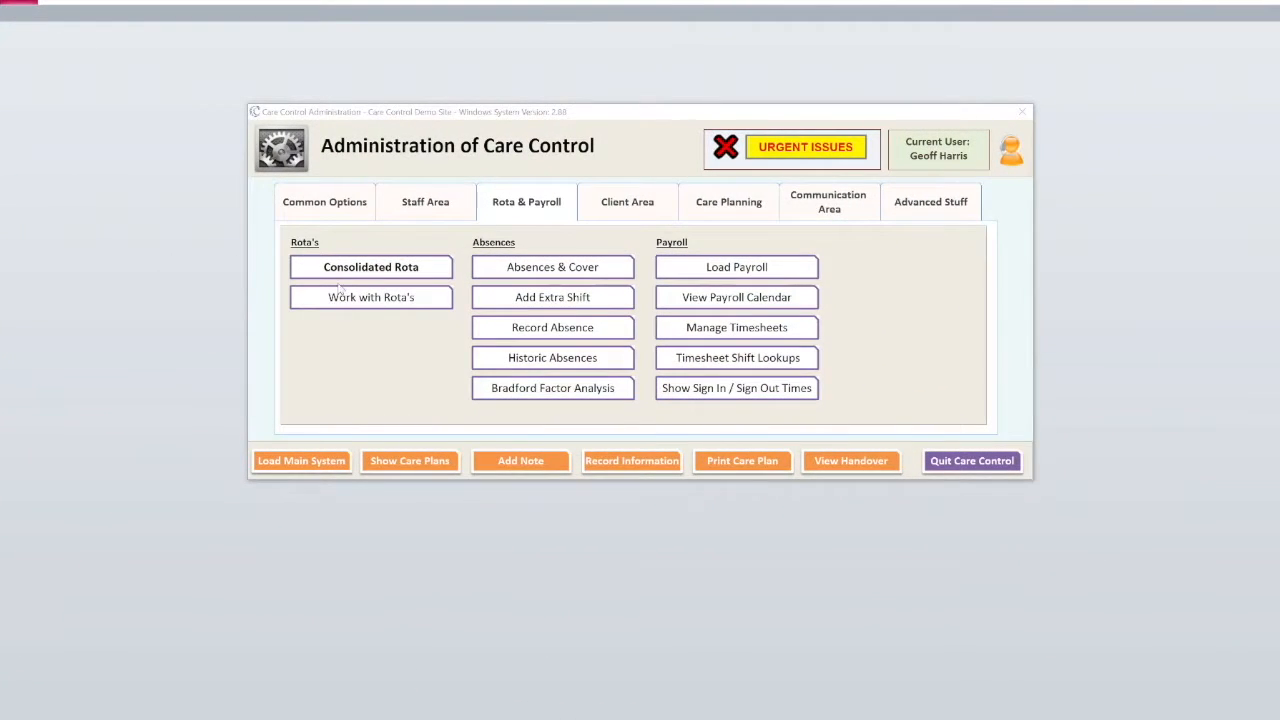
- Add a staff ratio set named 'Normal Rota Anlaysis' from Manage Staff Ratio's Sets
{"action": "left_click", "coordinate": [366, 298]}
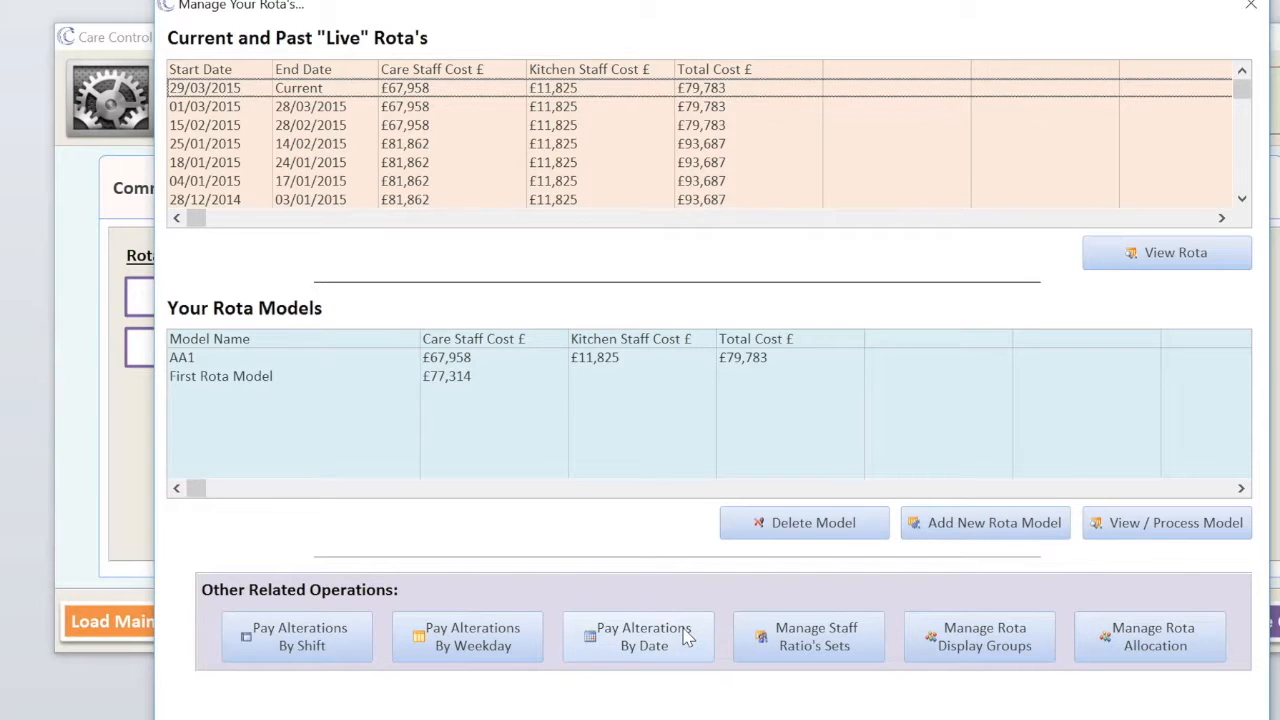
{"action": "left_click", "coordinate": [812, 646]}
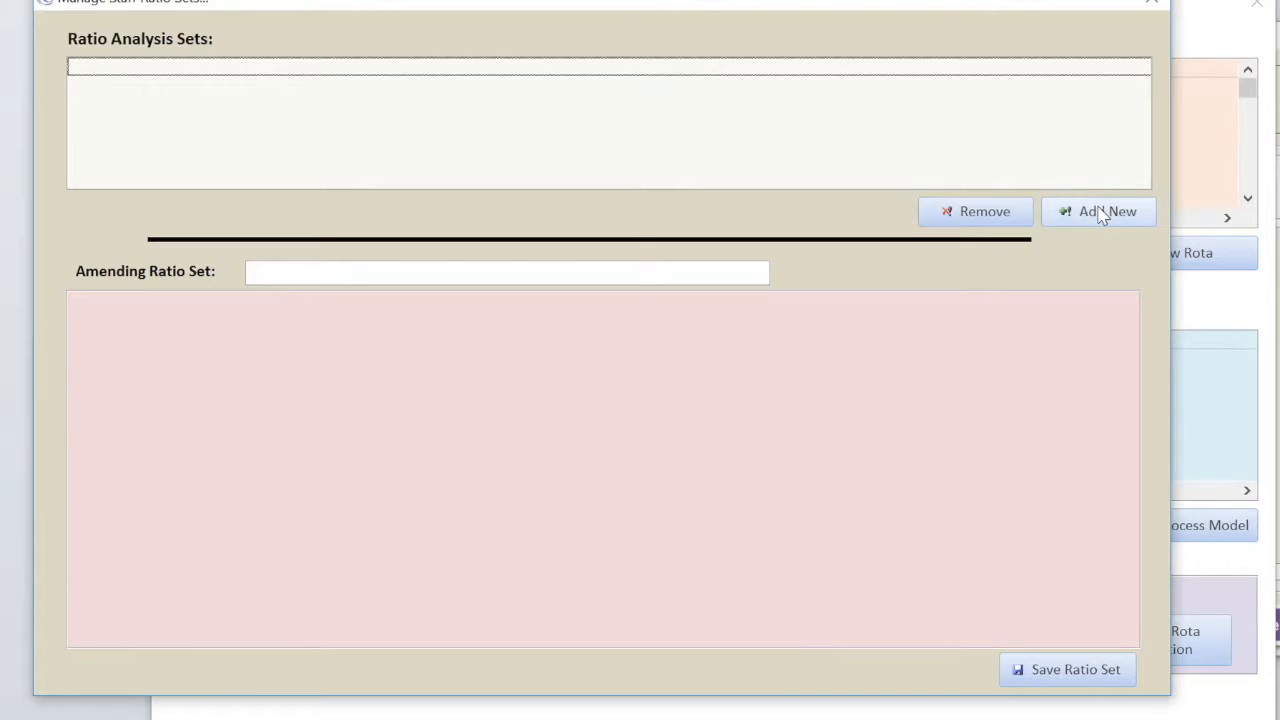
{"action": "left_click", "coordinate": [1103, 213]}
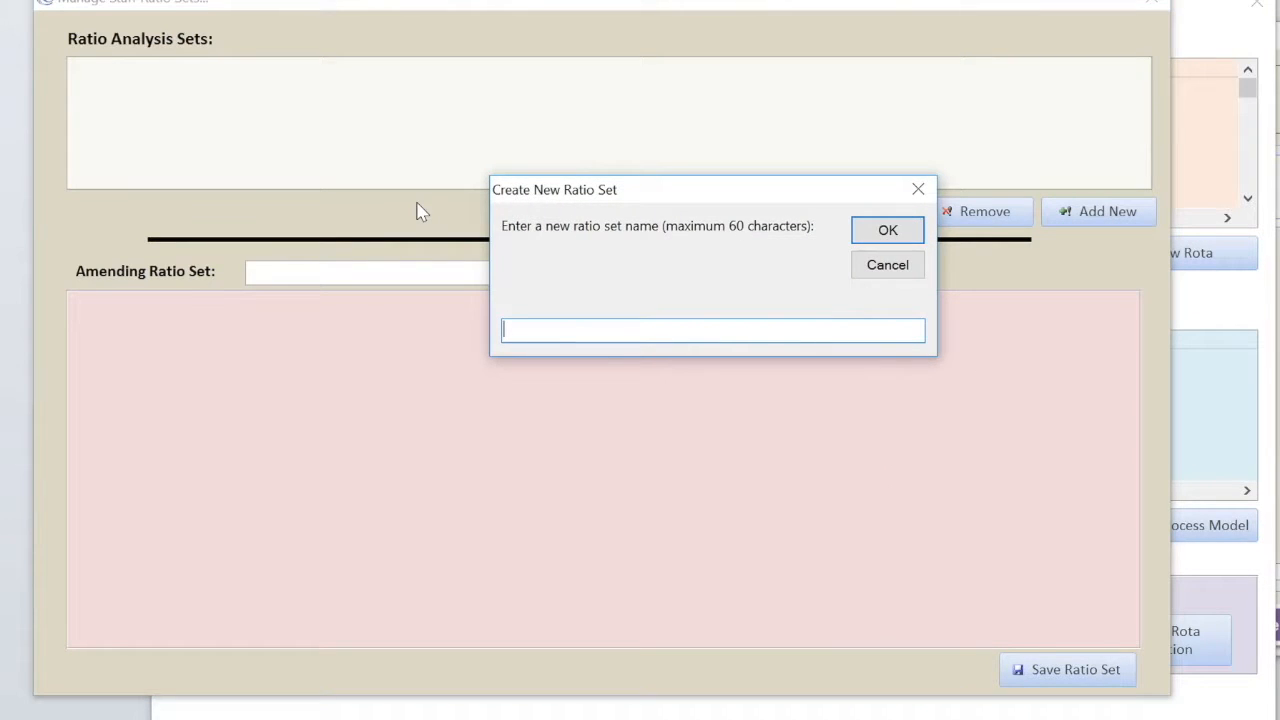
{"action": "type", "text": "Normal Rota Anlaysis"}
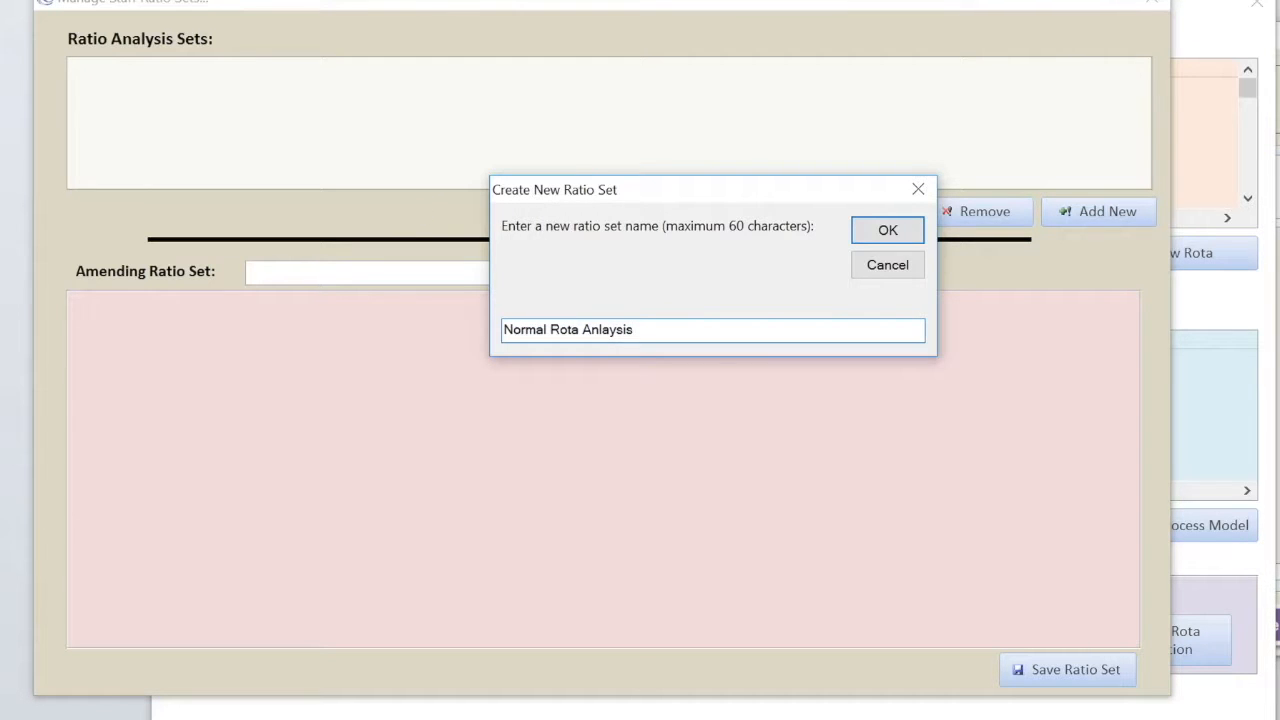
{"action": "left_click", "coordinate": [894, 234]}
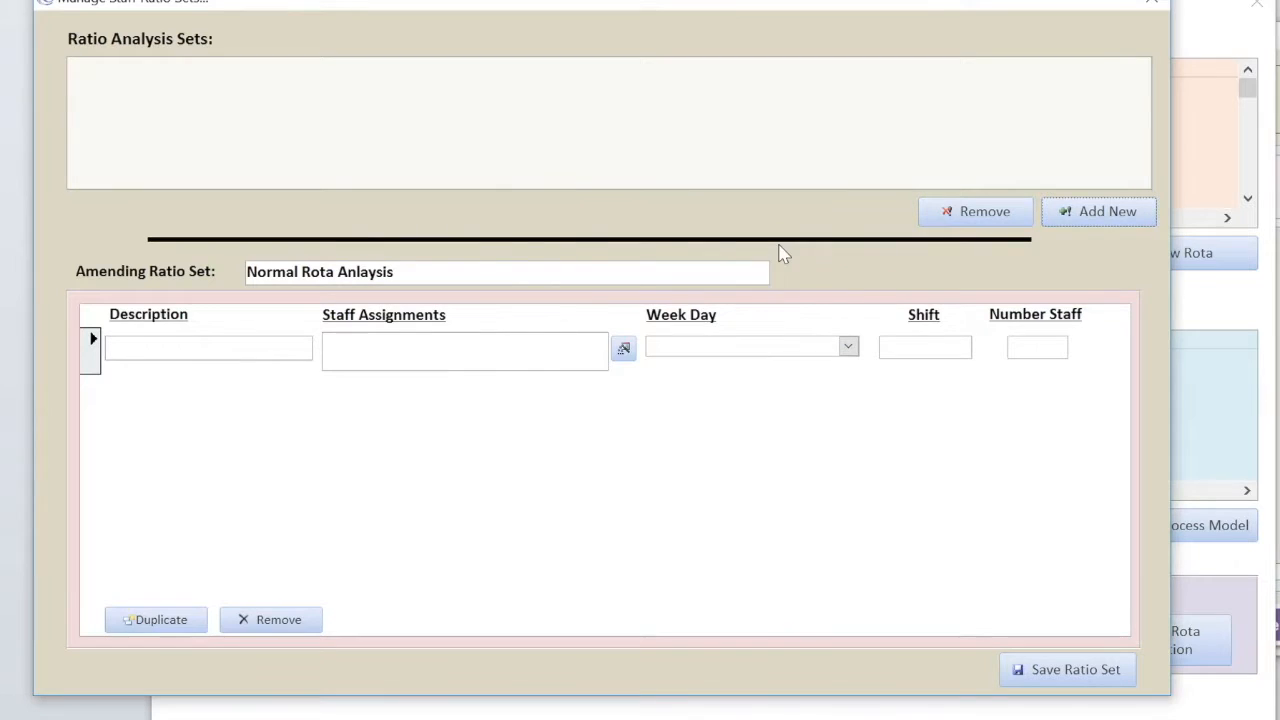
- Add the 'Care Staff Each Day' rule: Care, All Days, 07:30 - 20:00, 1 staff
{"action": "left_click", "coordinate": [148, 346]}
{"action": "type", "text": "Care Sta"}
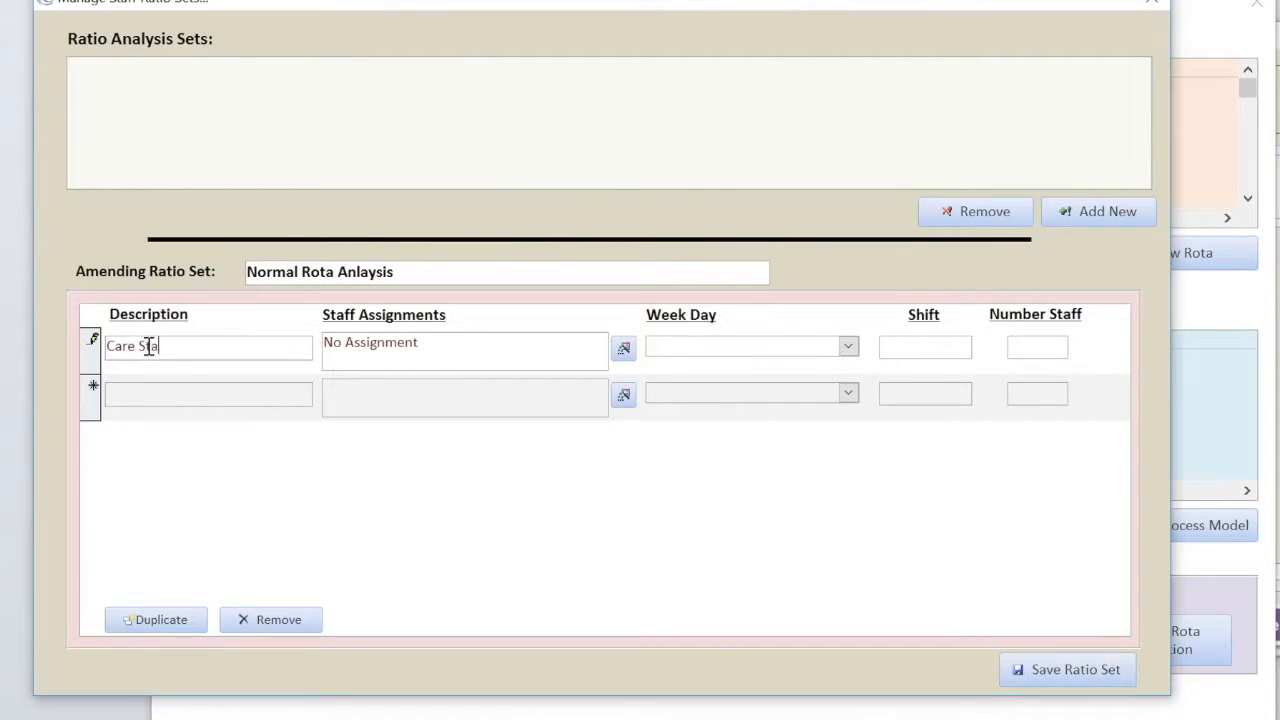
{"action": "type", "text": "ff Each Day"}
{"action": "left_click", "coordinate": [524, 356]}
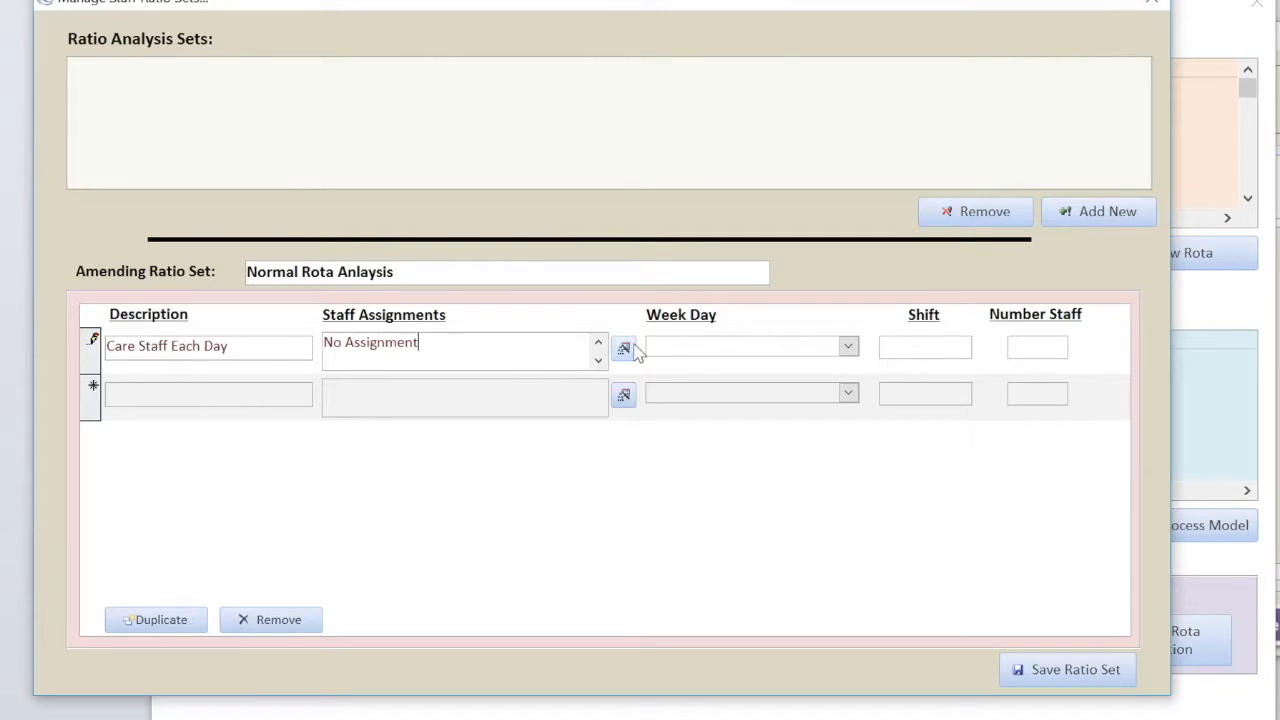
{"action": "left_click", "coordinate": [624, 349]}
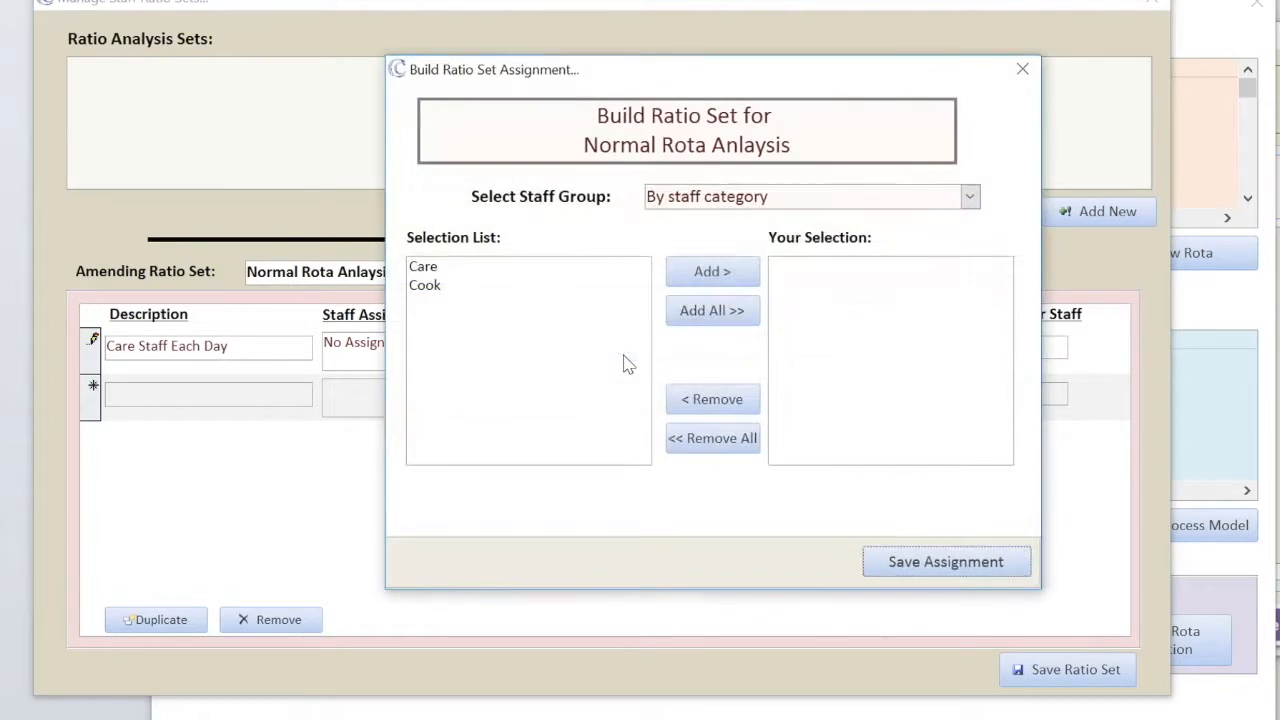
{"action": "left_click", "coordinate": [458, 268]}
{"action": "left_click", "coordinate": [745, 274]}
{"action": "left_click", "coordinate": [905, 562]}
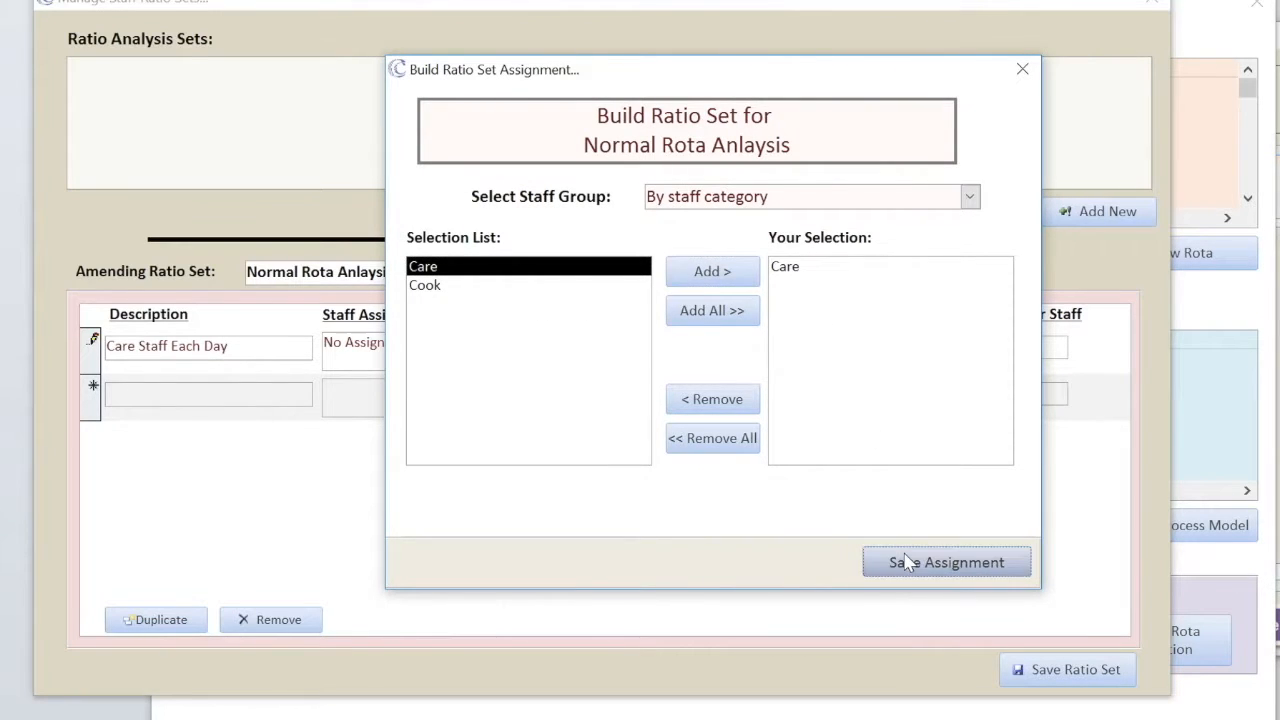
{"action": "left_click", "coordinate": [847, 346]}
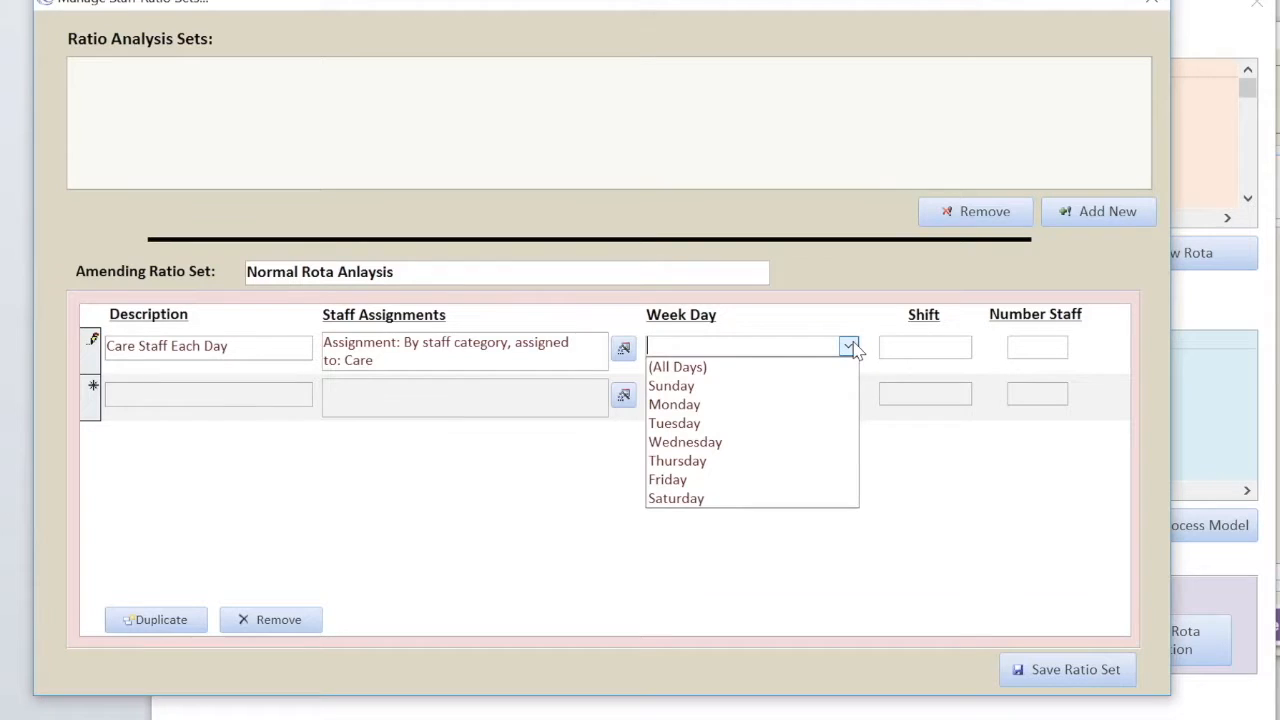
{"action": "left_click", "coordinate": [721, 372]}
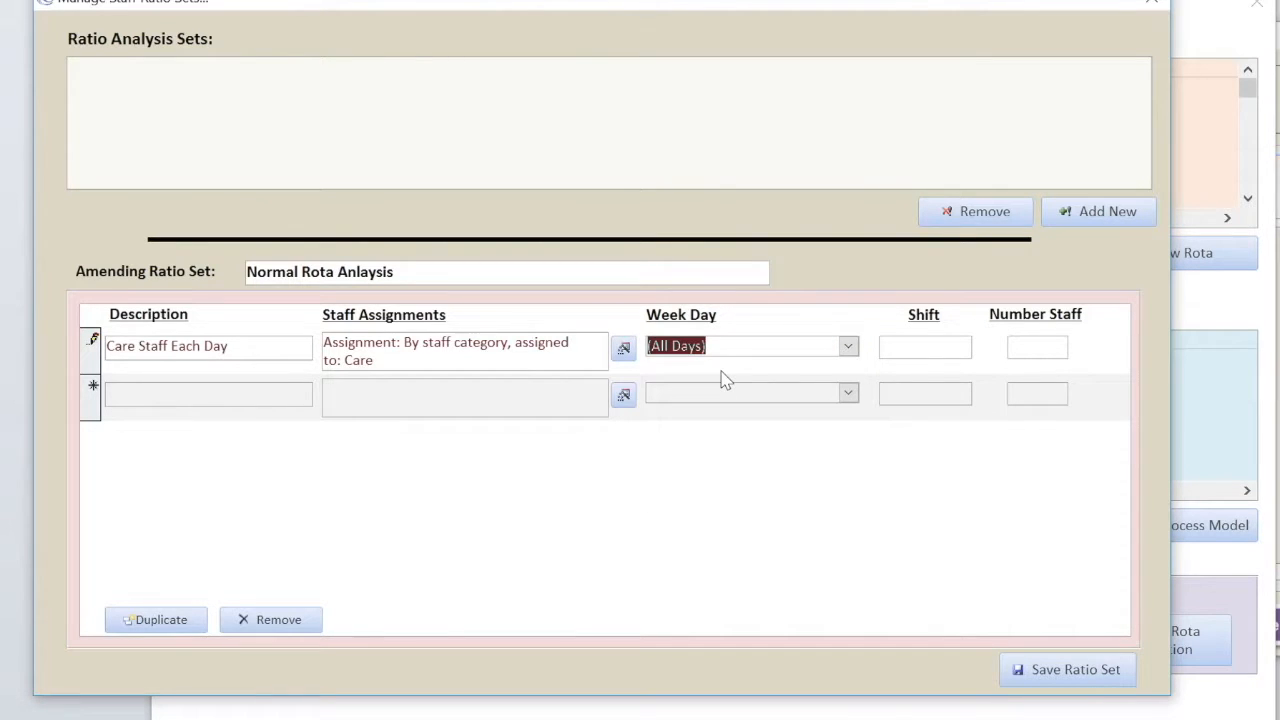
{"action": "key", "text": "Tab"}
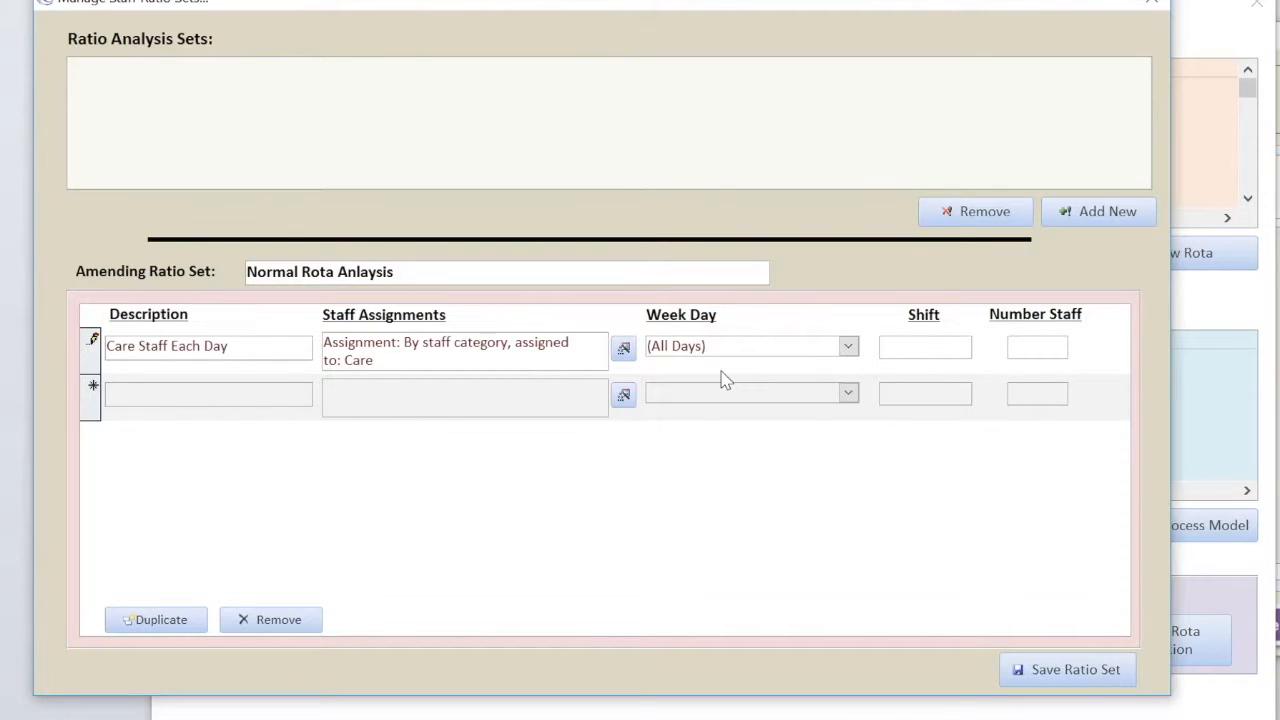
{"action": "type", "text": "07:30 - 20:00"}
{"action": "key", "text": "Tab"}
{"action": "type", "text": "1"}
{"action": "key", "text": "Tab"}
- Add the 'Care Staff at Night' rule (Care, All Days, 20:00 - 07:30, 1) and save the ratio set
{"action": "type", "text": "Care Staff at Night"}
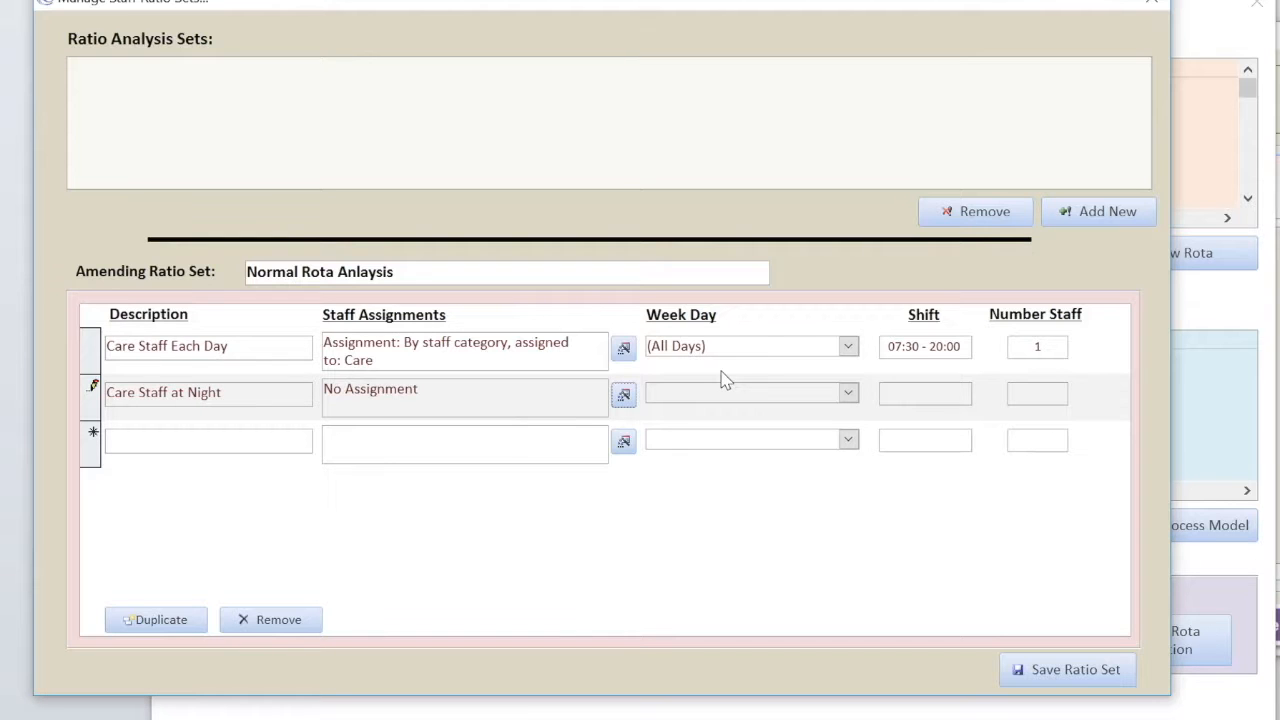
{"action": "left_click", "coordinate": [623, 396]}
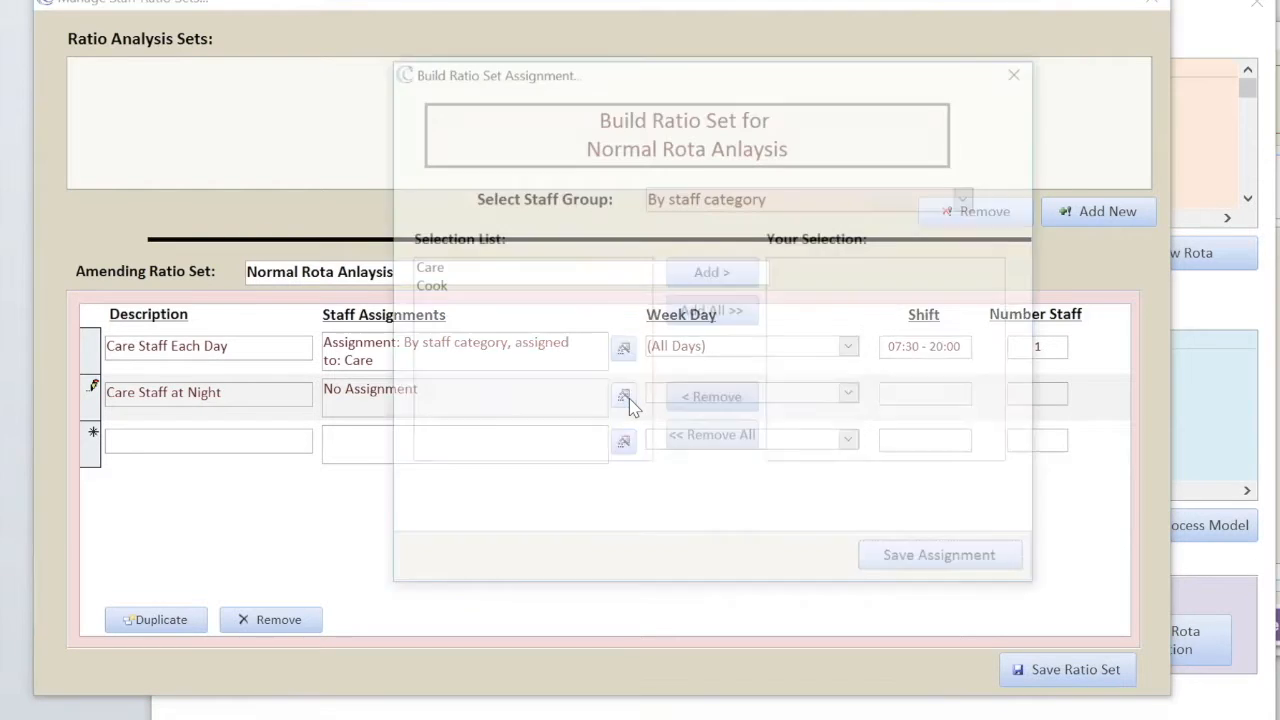
{"action": "left_click", "coordinate": [458, 268]}
{"action": "left_click", "coordinate": [690, 271]}
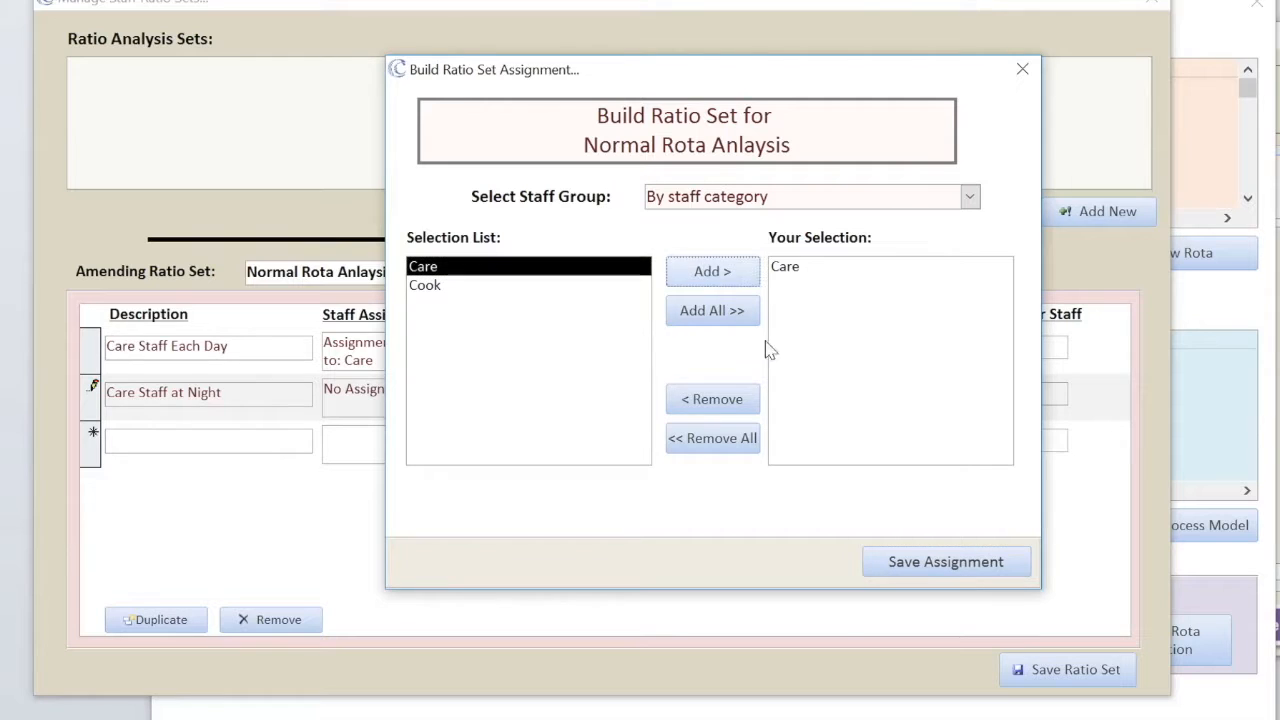
{"action": "left_click", "coordinate": [905, 570]}
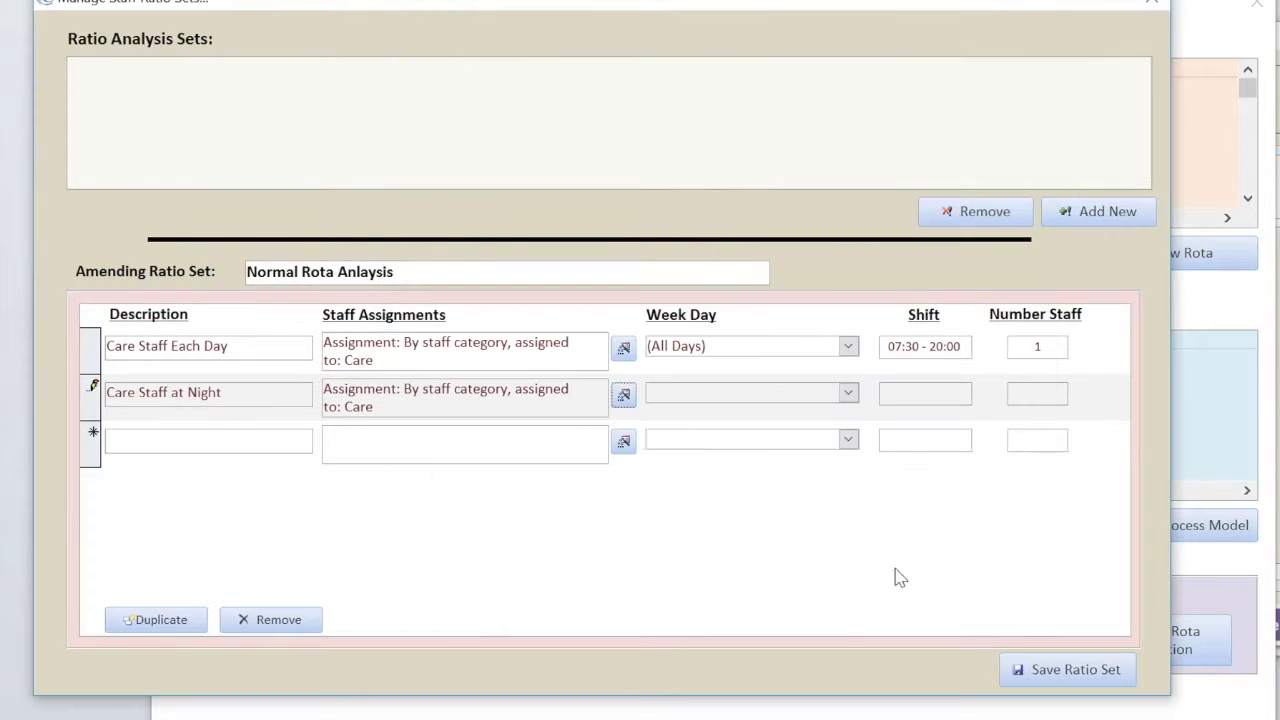
{"action": "left_click", "coordinate": [848, 392]}
{"action": "left_click", "coordinate": [775, 414]}
{"action": "key", "text": "Tab"}
{"action": "type", "text": "20:00 - "}
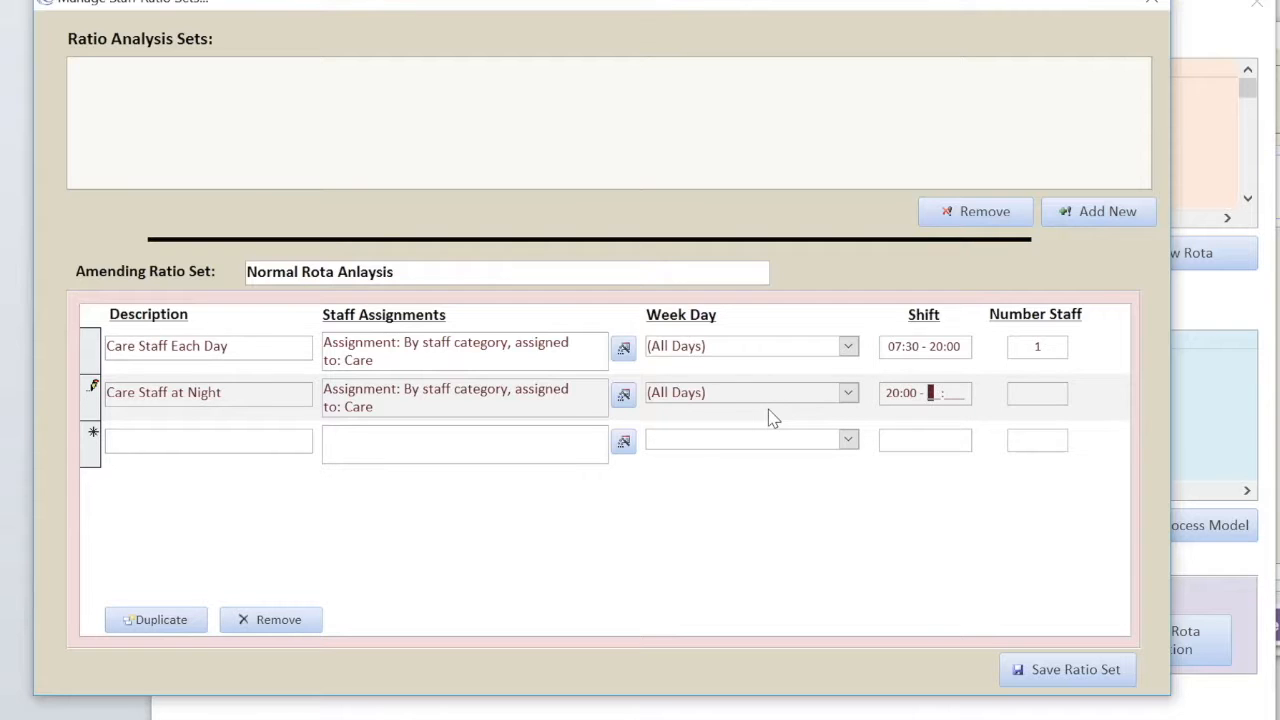
{"action": "type", "text": "07:30"}
{"action": "key", "text": "Tab"}
{"action": "type", "text": "1"}
{"action": "key", "text": "Tab"}
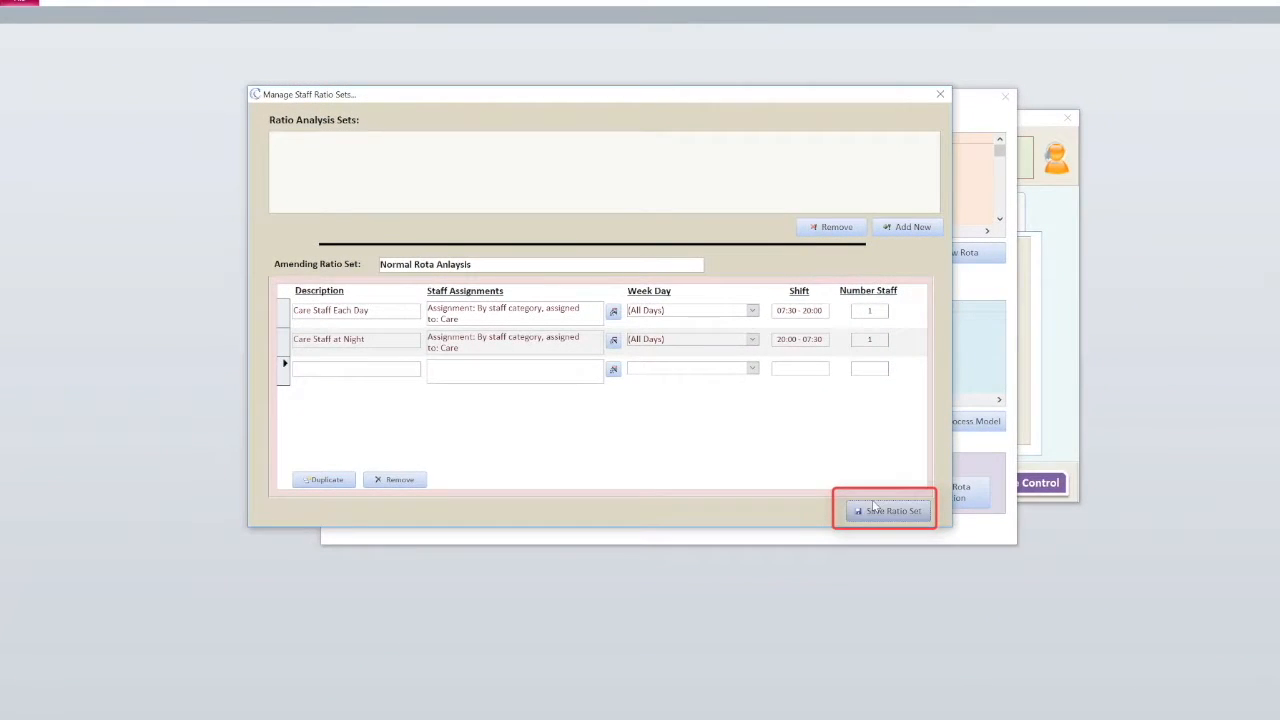
{"action": "left_click", "coordinate": [873, 509]}
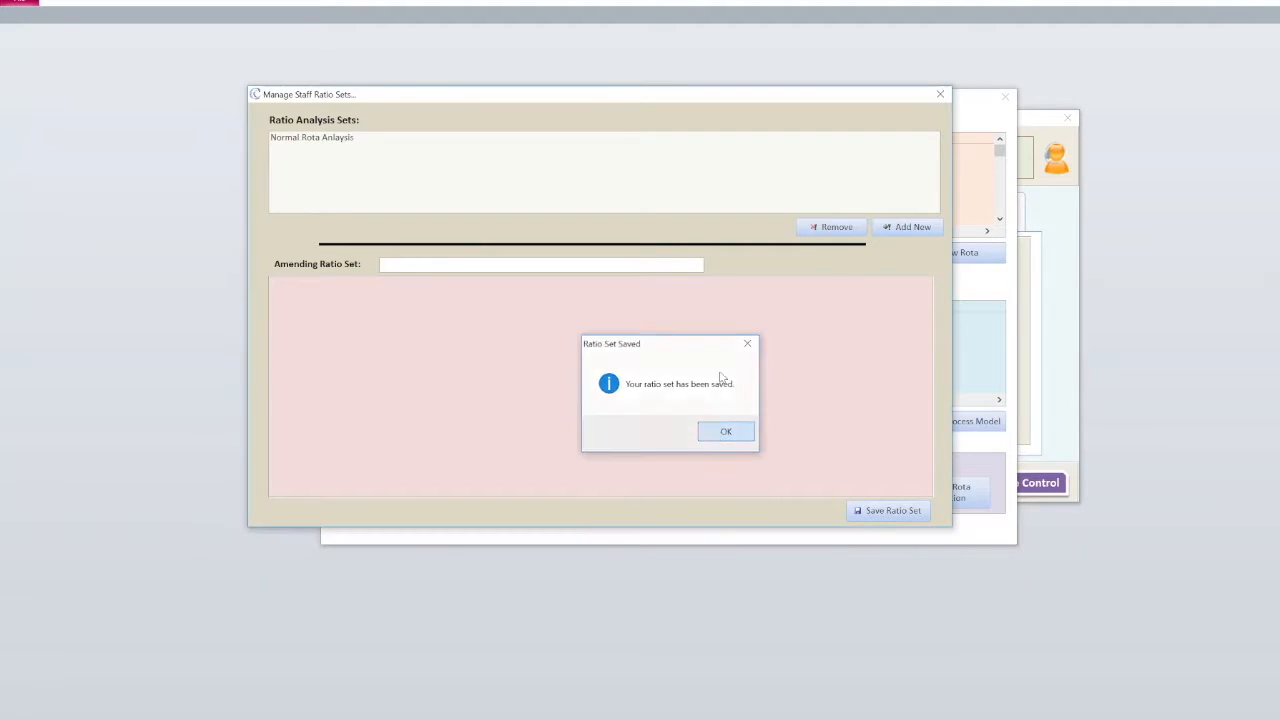
- Dismiss the saved message, close Manage Staff Ratio Sets, and open First Rota Model via View / Process Model
{"action": "left_click", "coordinate": [722, 433]}
{"action": "left_click", "coordinate": [940, 96]}
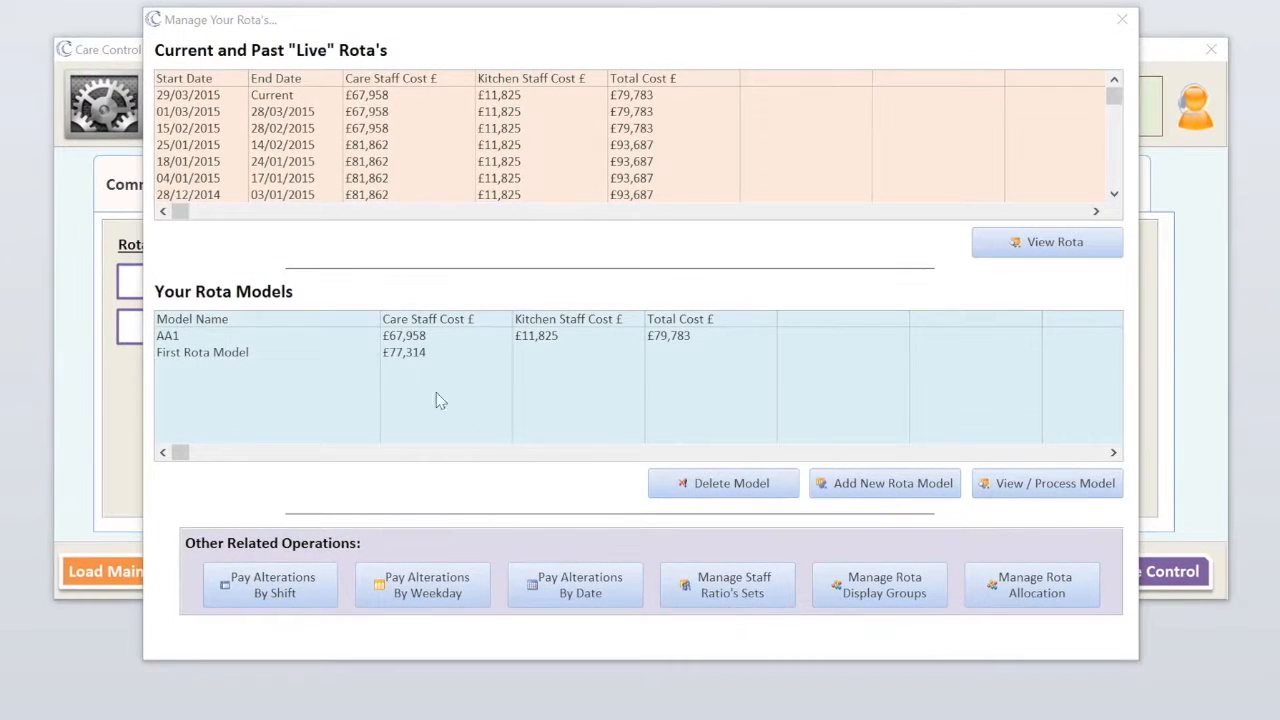
{"action": "left_click", "coordinate": [358, 331]}
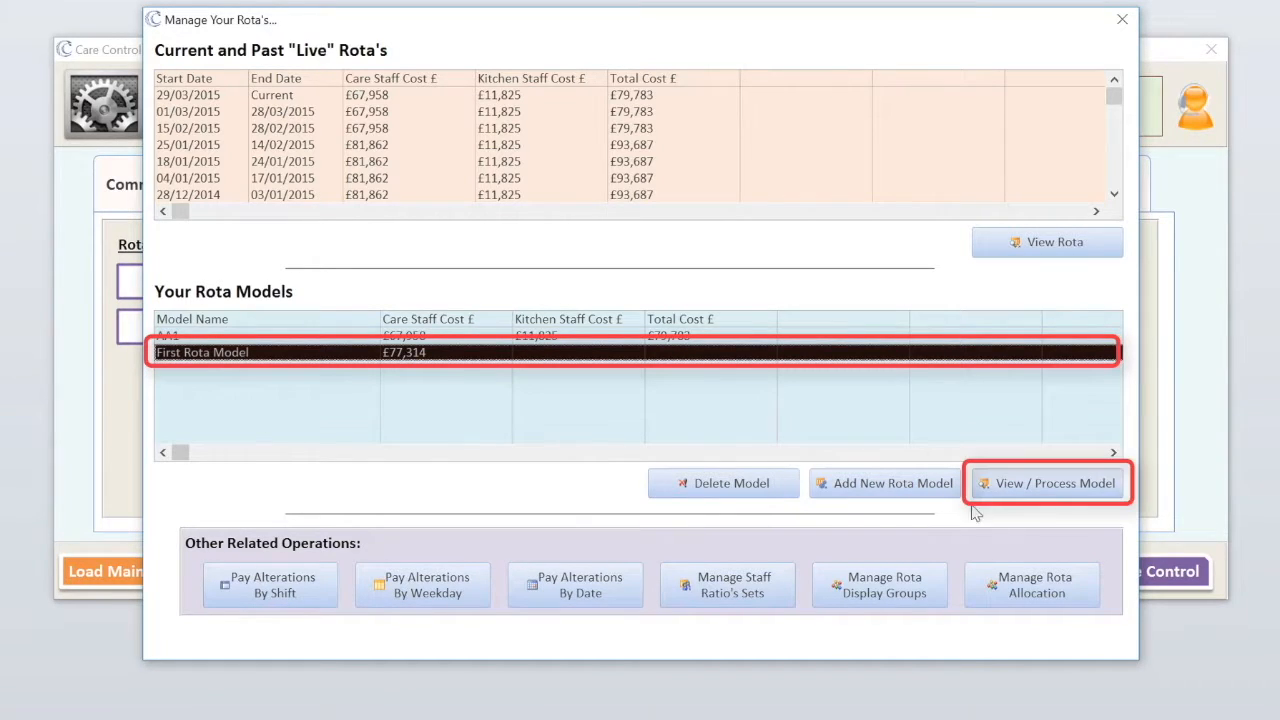
{"action": "left_click", "coordinate": [1036, 484]}
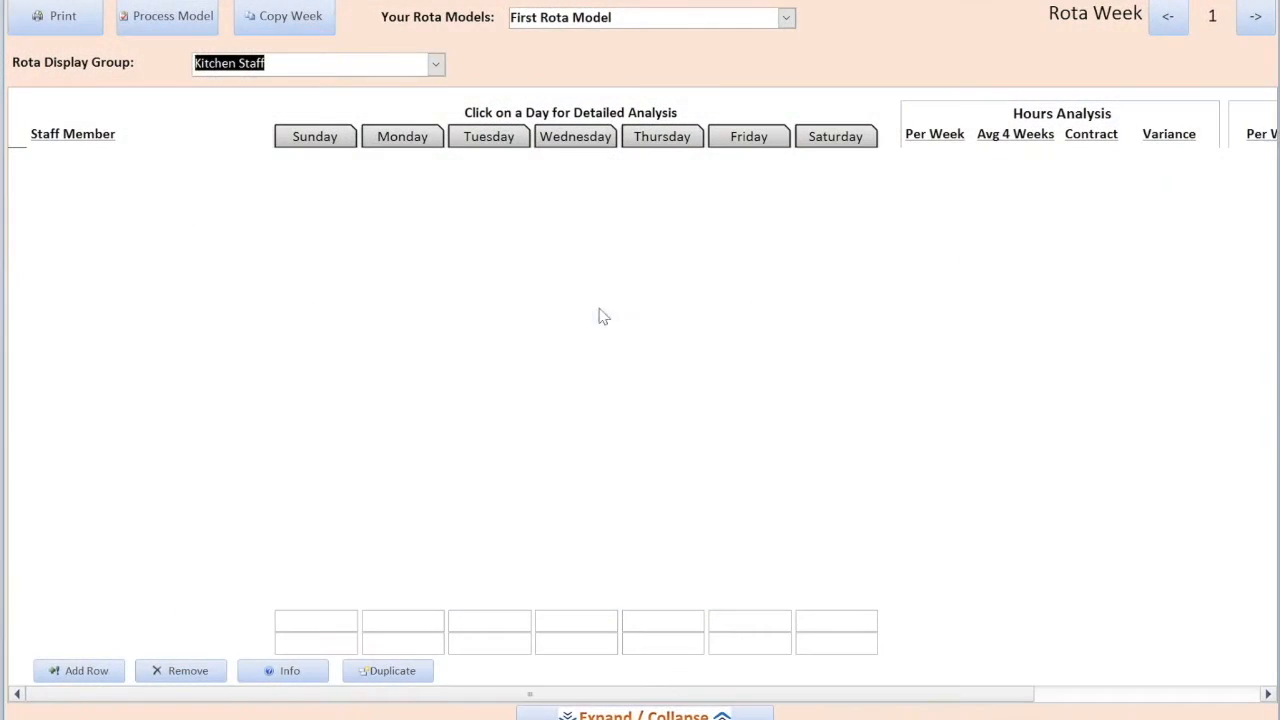
- Display the Care Staff rota group with the day-by-hour analysis panel
{"action": "left_click", "coordinate": [435, 65]}
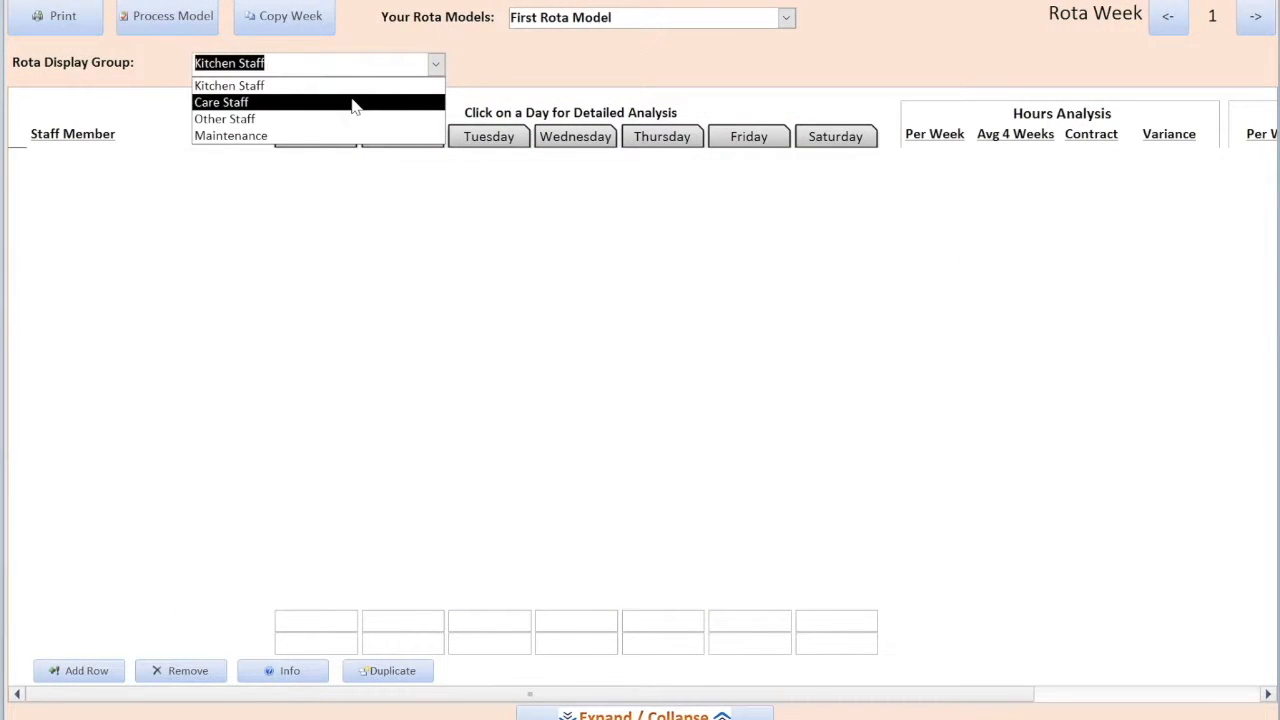
{"action": "left_click", "coordinate": [354, 100]}
{"action": "left_click", "coordinate": [644, 714]}
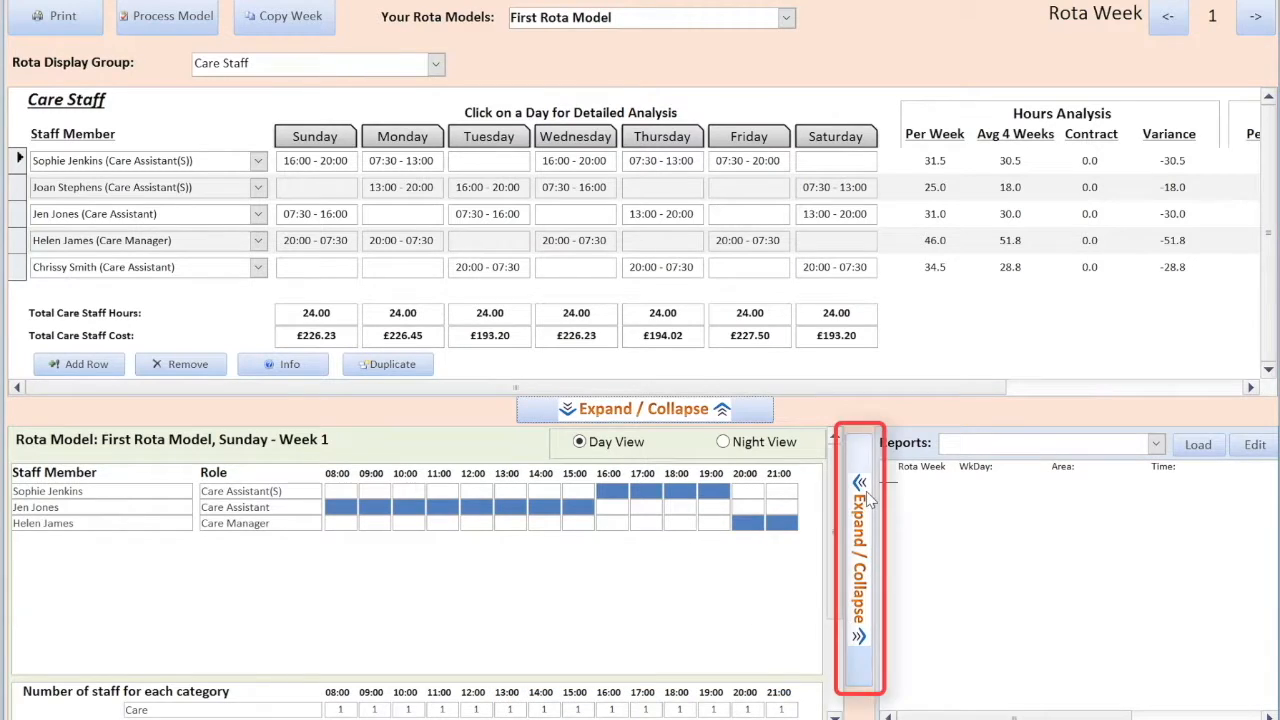
- Load the Normal Rota Anlaysis (R) report in the Reports panel
{"action": "left_click", "coordinate": [868, 500]}
{"action": "left_click", "coordinate": [889, 444]}
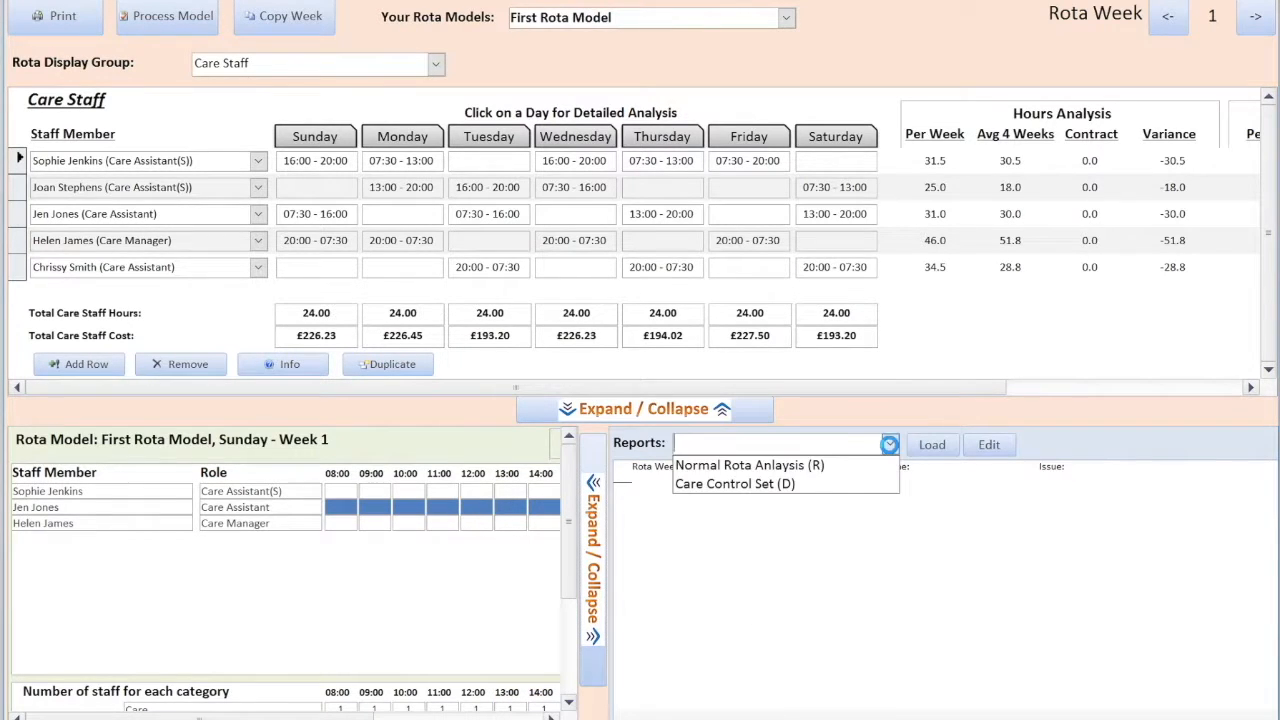
{"action": "left_click", "coordinate": [785, 468]}
{"action": "left_click", "coordinate": [932, 445]}
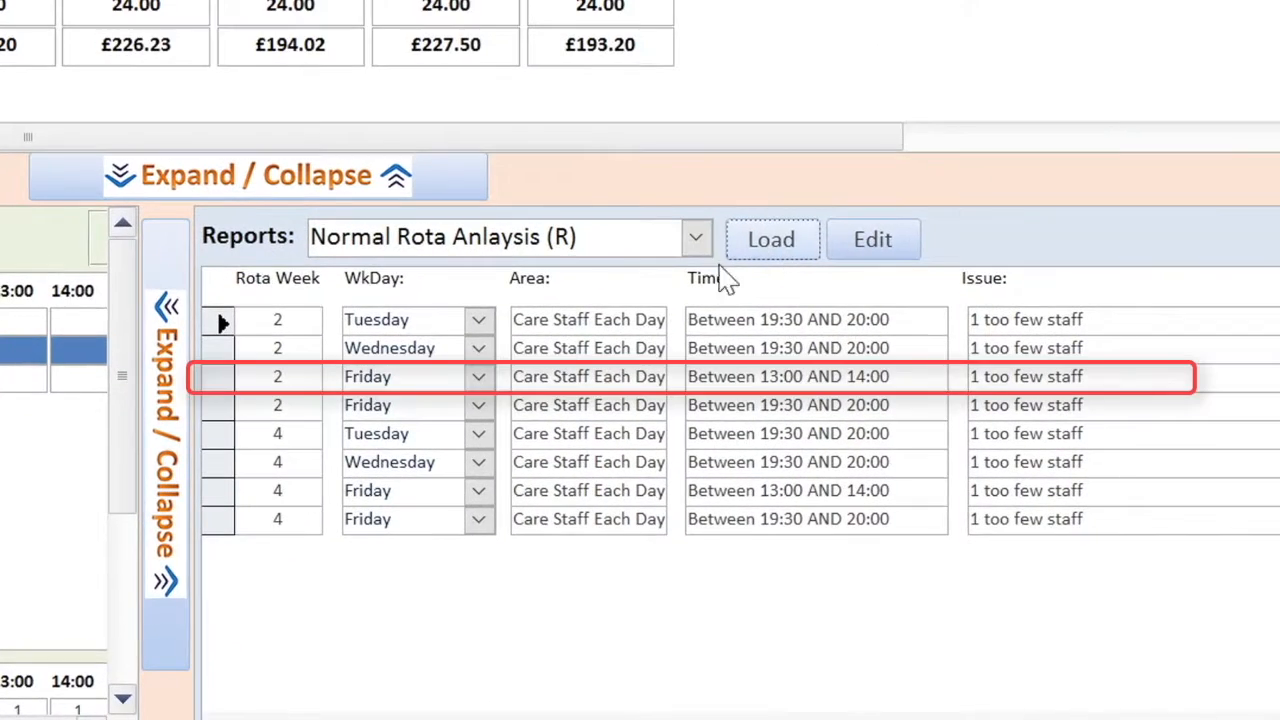
- Open the Friday Week 2 day view, hide the reports, and check the hourly staff counts showing none at 13:00
{"action": "left_click", "coordinate": [398, 380]}
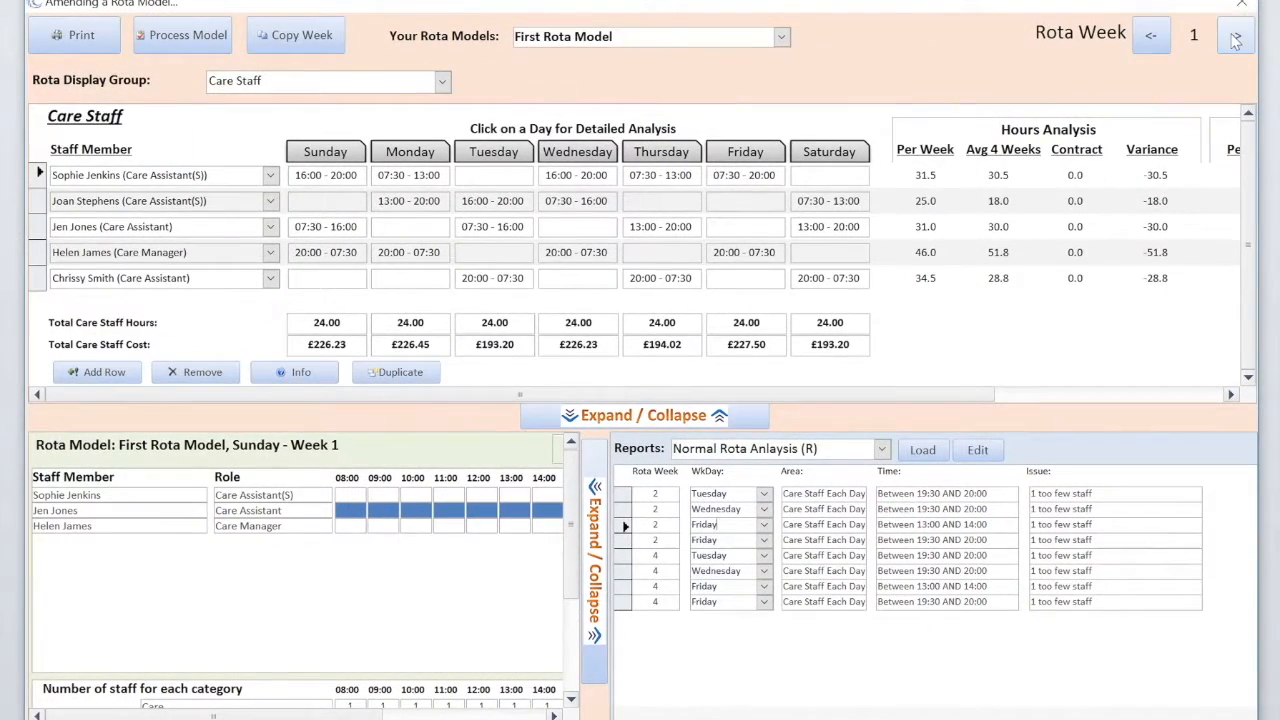
{"action": "left_click", "coordinate": [1235, 38]}
{"action": "left_click", "coordinate": [745, 150]}
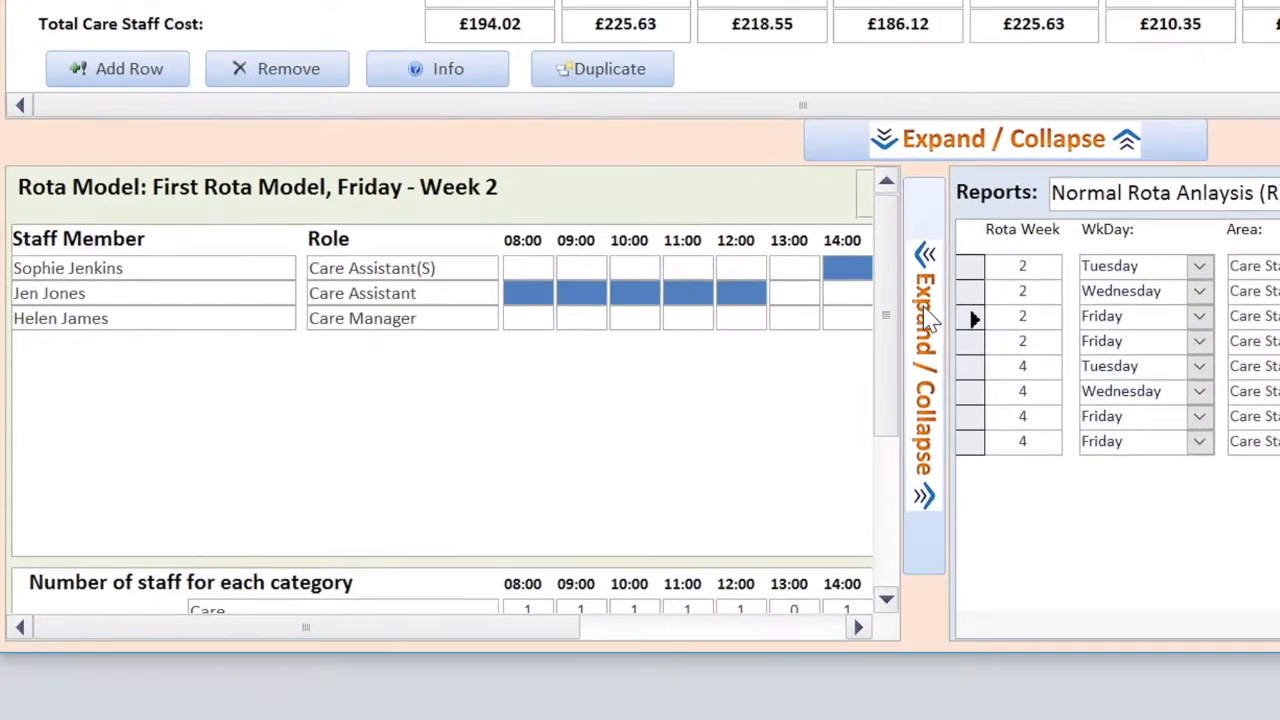
{"action": "left_click", "coordinate": [862, 292]}
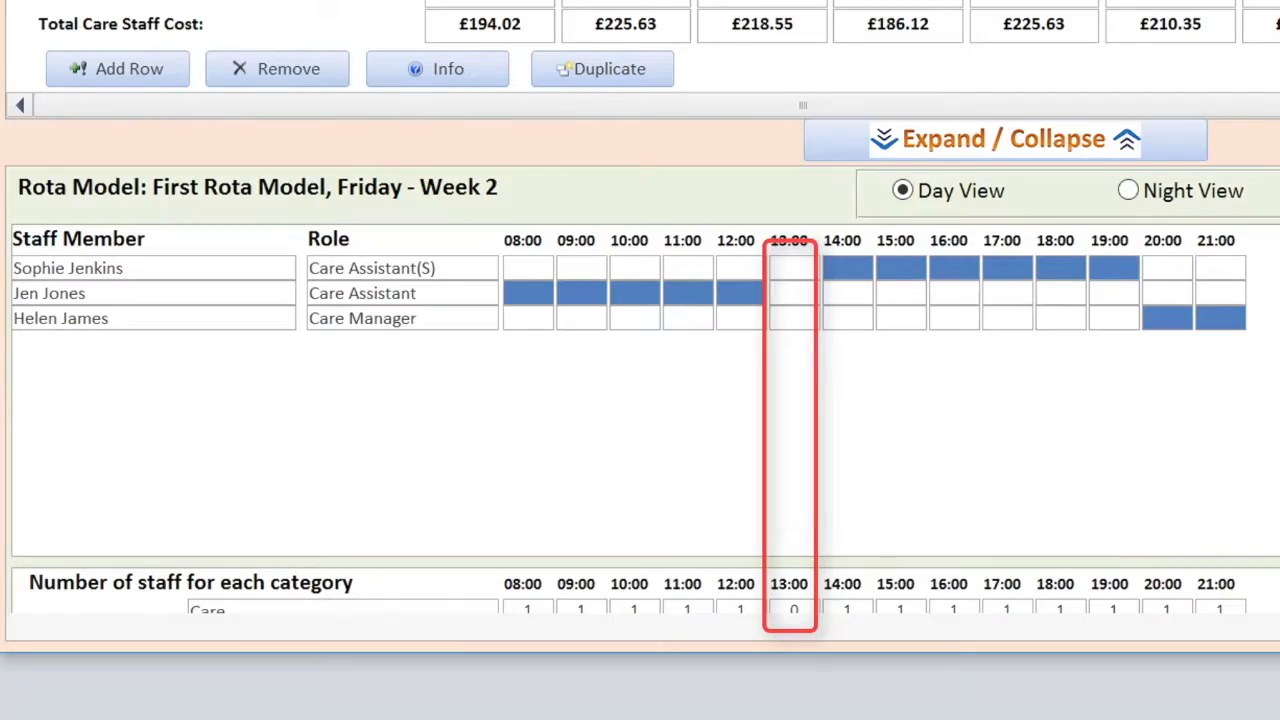
{"action": "scroll", "coordinate": [645, 392], "scroll_direction": "down", "scroll_amount": 4}
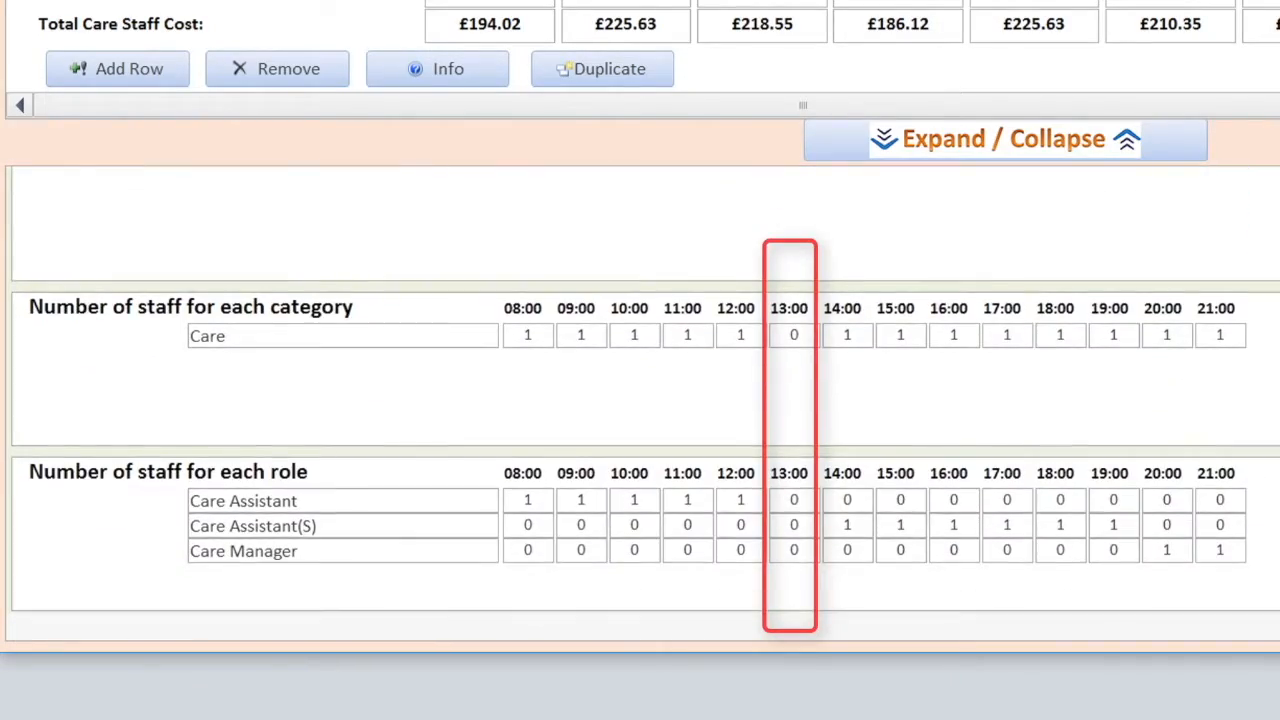
{"action": "left_click_drag", "start_coordinate": [1215, 420], "coordinate": [1215, 280]}
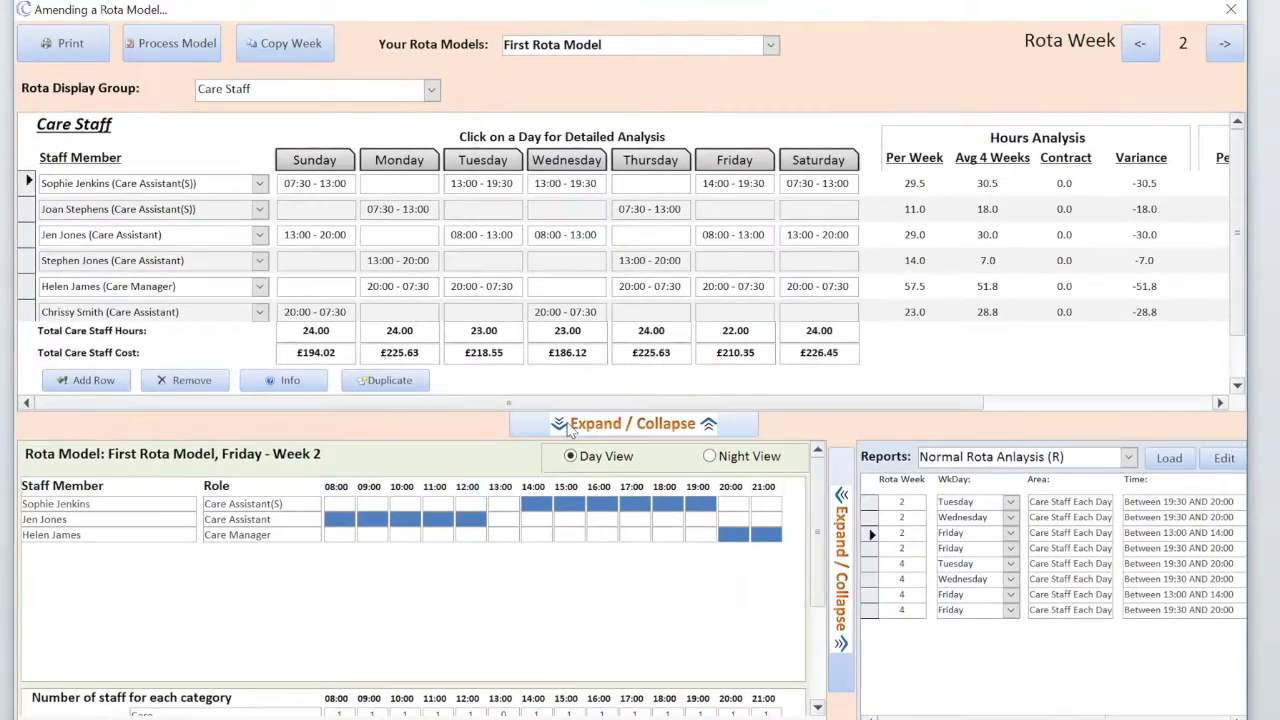
- Add a row for C Placeholder1 (Carer) with a 13:00 - 14:00 Friday shift and recalculate and save the model
{"action": "left_click", "coordinate": [899, 139]}
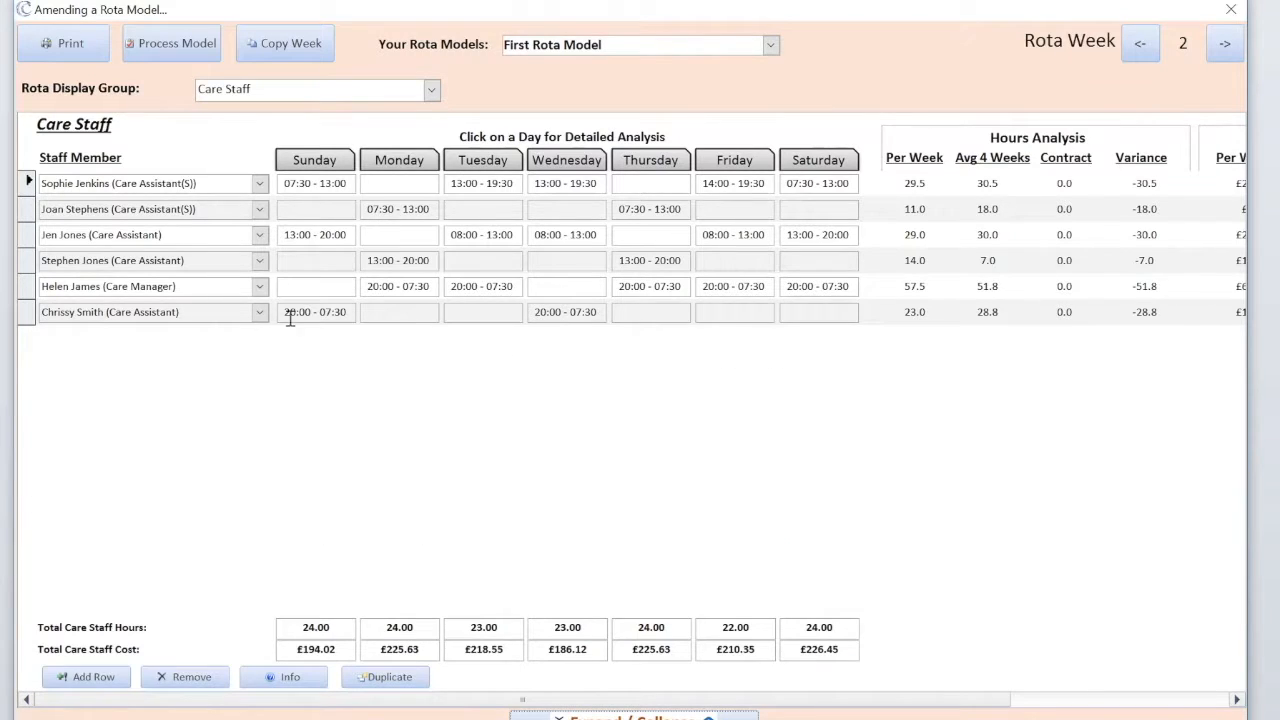
{"action": "left_click", "coordinate": [101, 681]}
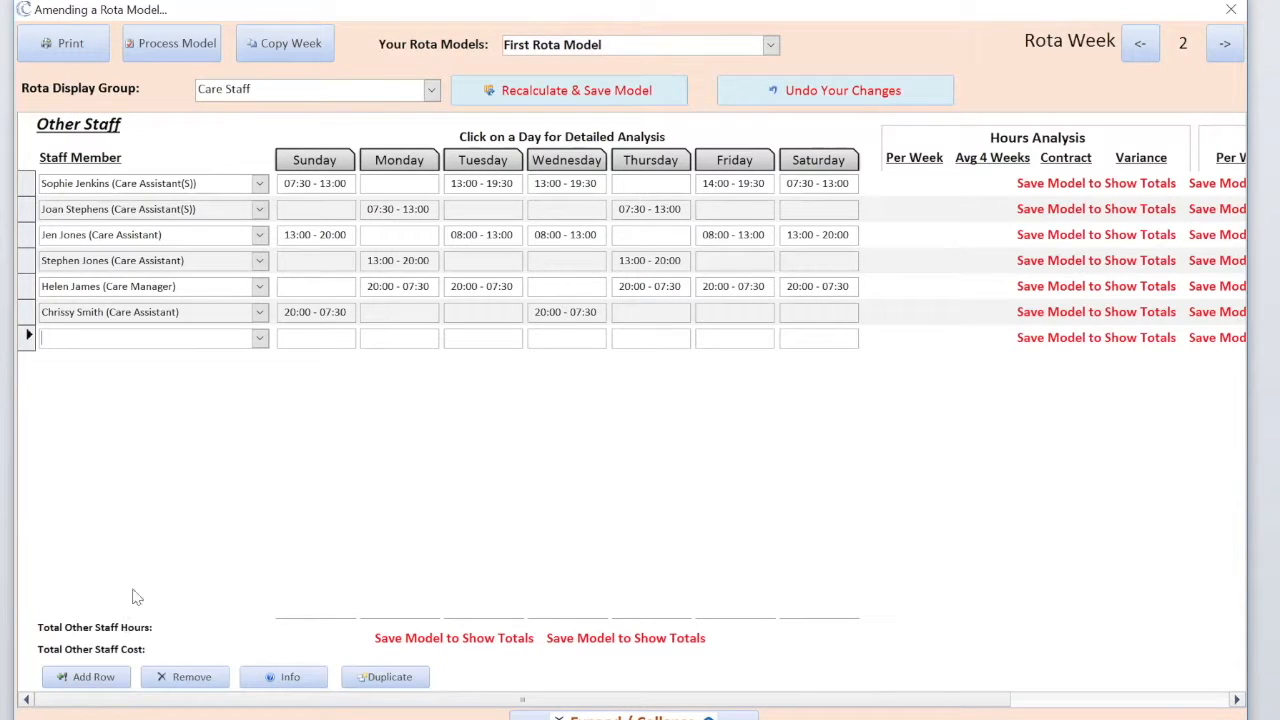
{"action": "left_click", "coordinate": [262, 339]}
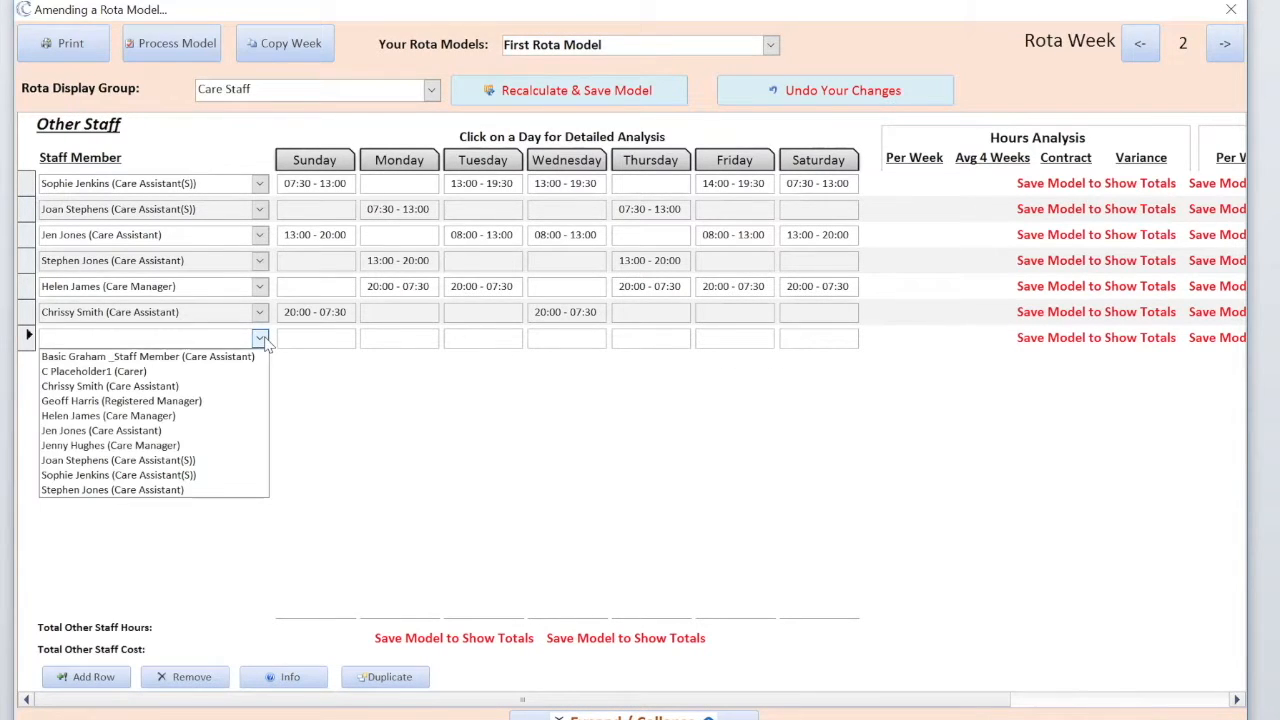
{"action": "left_click", "coordinate": [179, 376]}
{"action": "key", "text": "Tab"}
{"action": "key", "text": "Tab"}
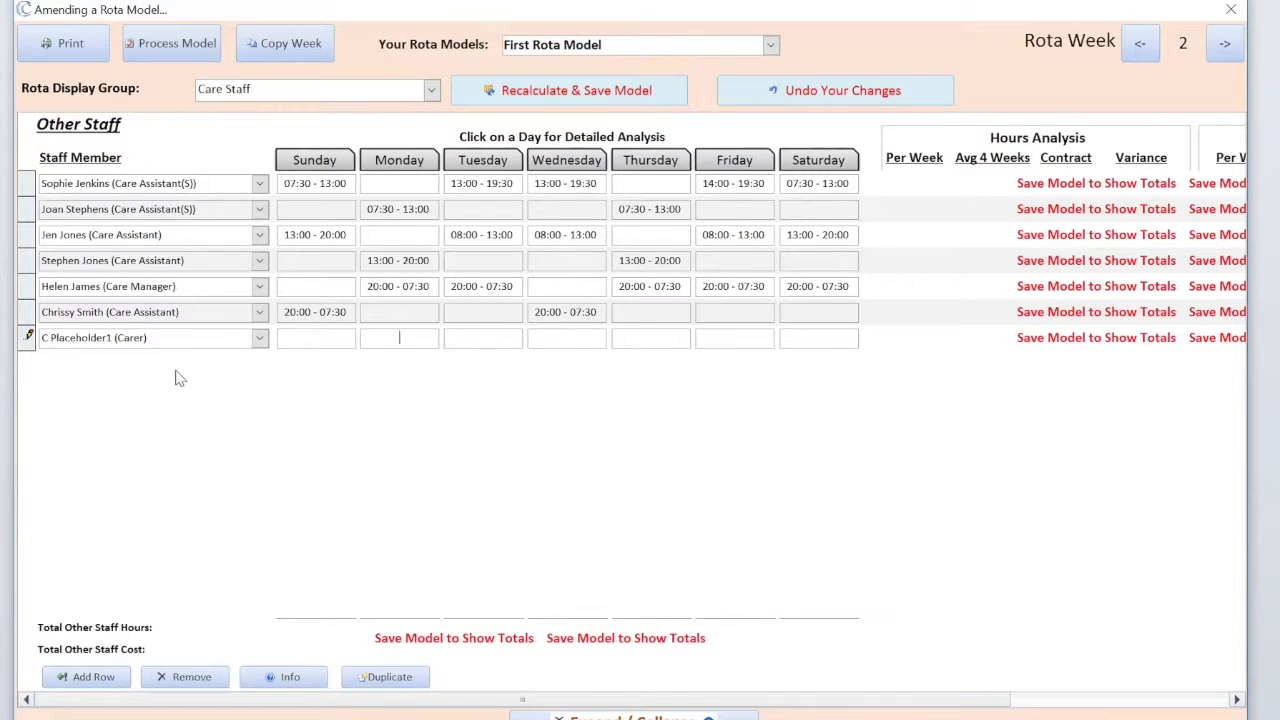
{"action": "key", "text": "Tab"}
{"action": "key", "text": "Tab"}
{"action": "key", "text": "Tab"}
{"action": "key", "text": "Tab"}
{"action": "type", "text": "13:00 - 14:00"}
{"action": "left_click", "coordinate": [560, 92]}
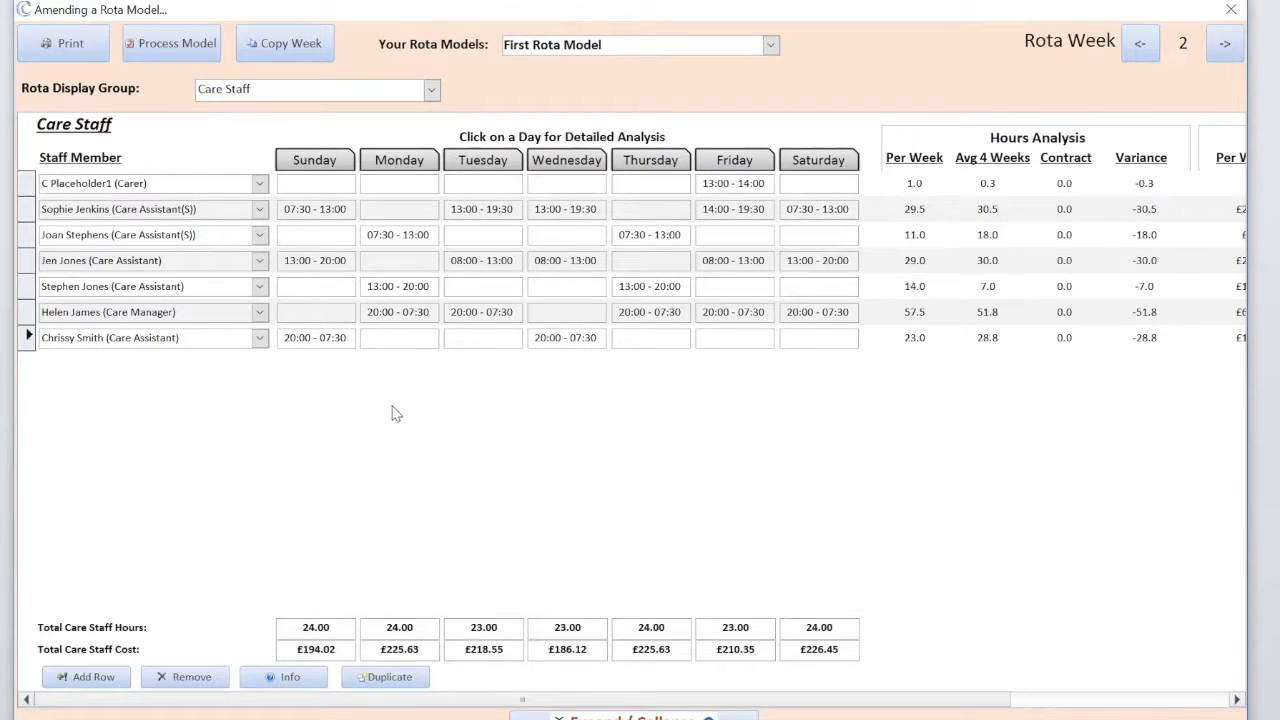
- Set C Placeholder1's Rota Display Order to 34 in the staff Info details
{"action": "left_click", "coordinate": [28, 183]}
{"action": "left_click", "coordinate": [288, 677]}
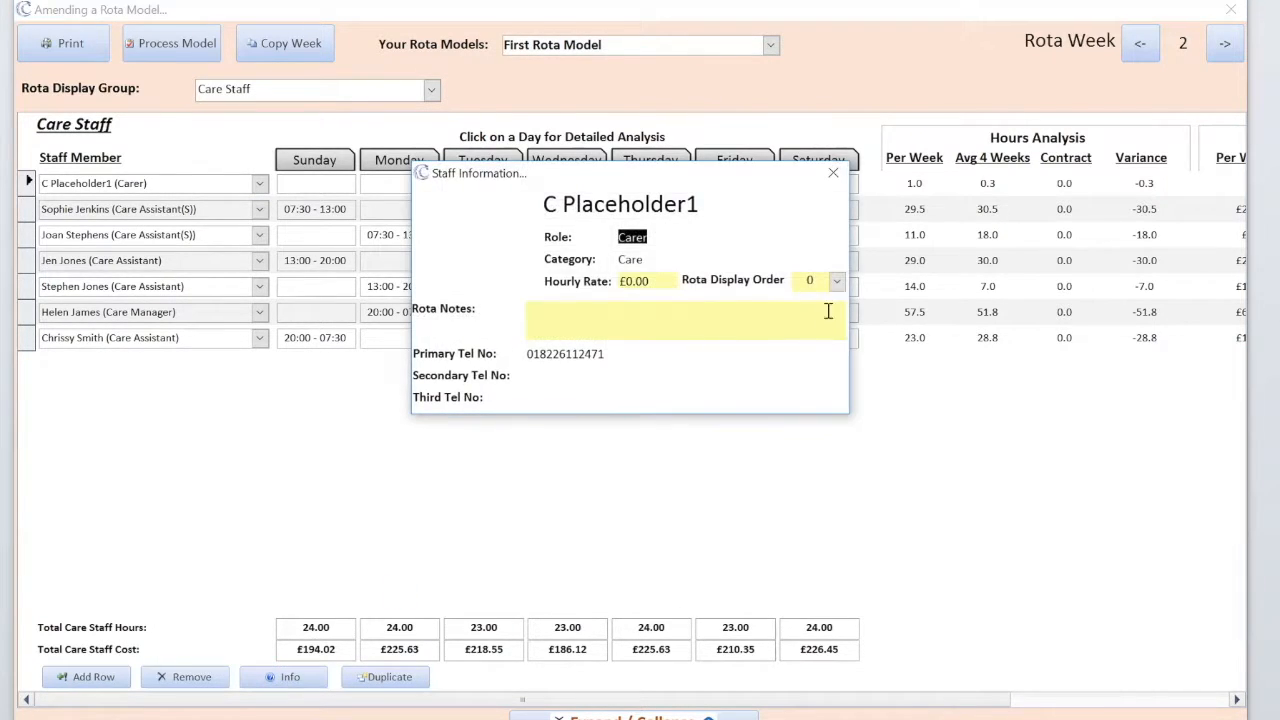
{"action": "left_click", "coordinate": [837, 282]}
{"action": "left_click", "coordinate": [826, 414]}
{"action": "left_click", "coordinate": [837, 282]}
{"action": "scroll", "coordinate": [812, 470], "scroll_direction": "down", "scroll_amount": 5}
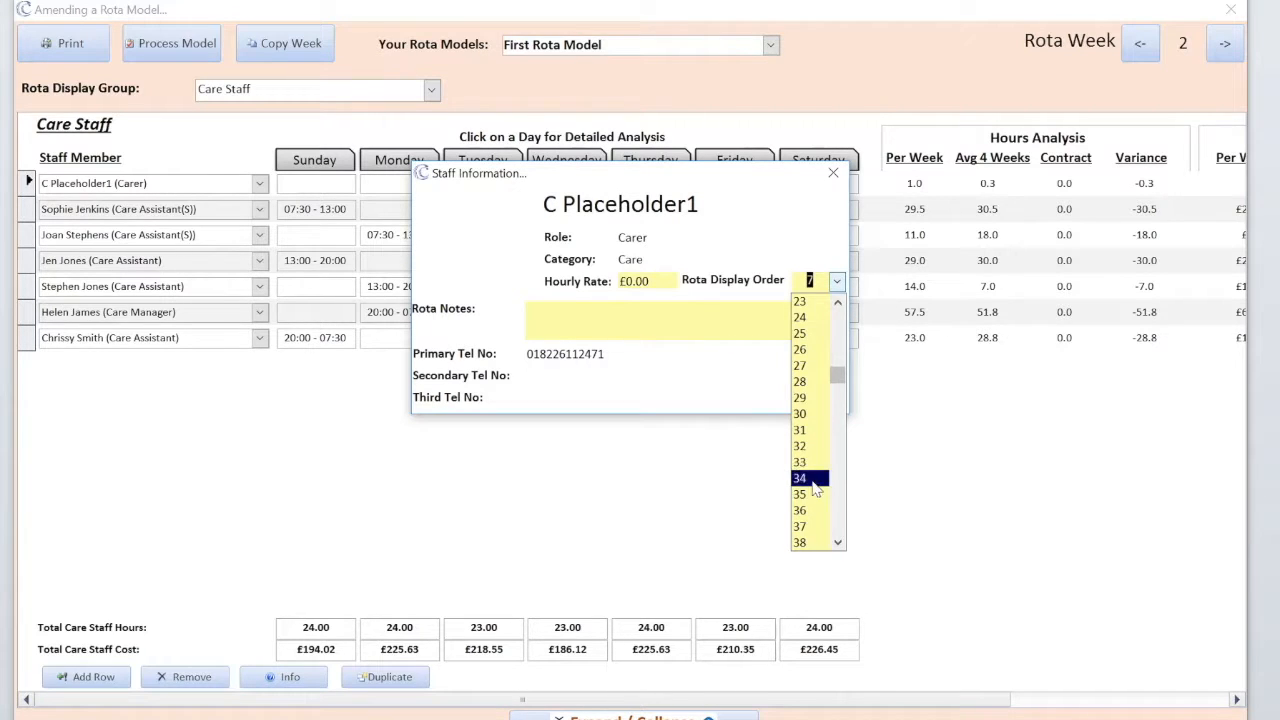
{"action": "left_click", "coordinate": [812, 489]}
{"action": "left_click", "coordinate": [833, 172]}
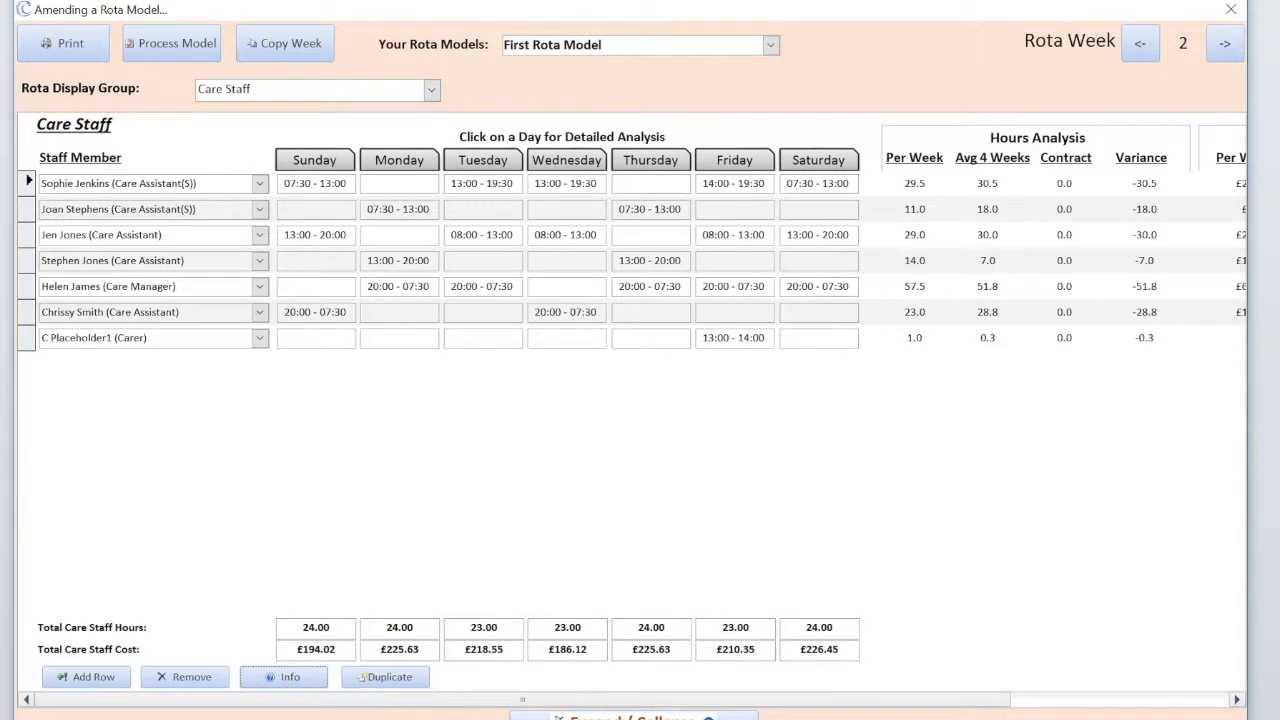
- Bring back the day-view analysis and reload the rota analysis report
{"action": "left_click", "coordinate": [514, 715]}
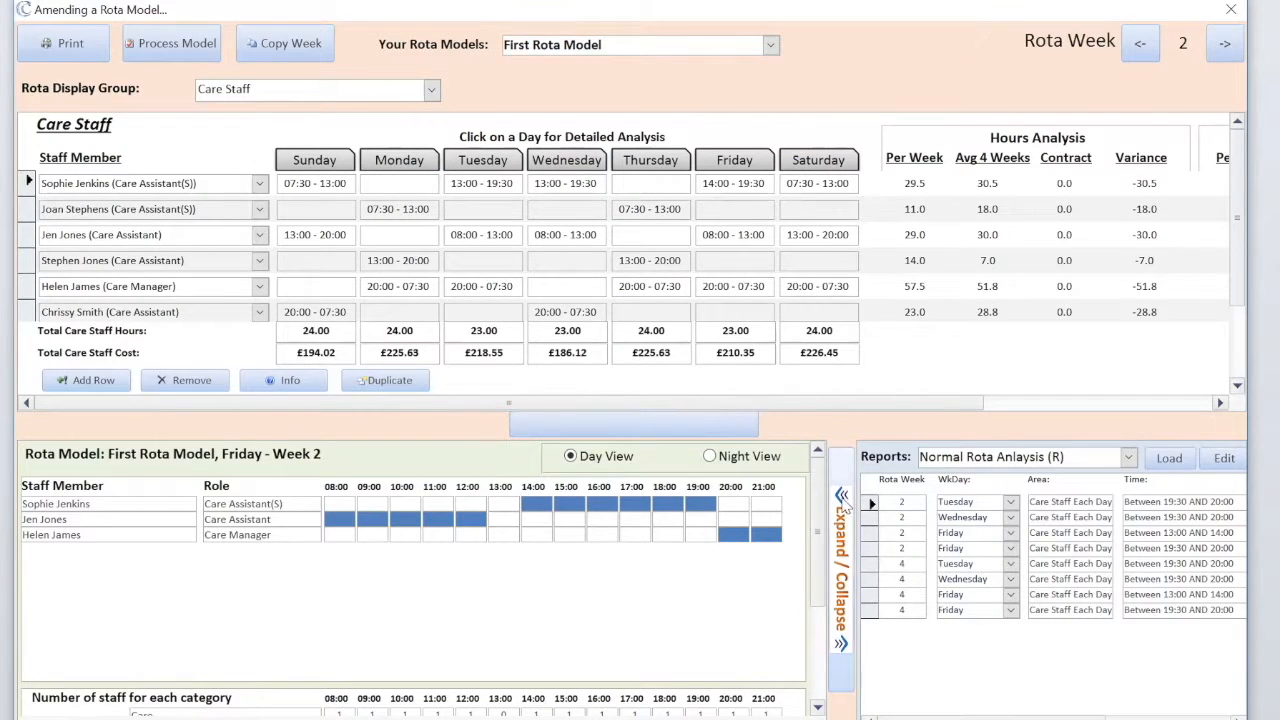
{"action": "left_click", "coordinate": [841, 496]}
{"action": "left_click", "coordinate": [910, 458]}
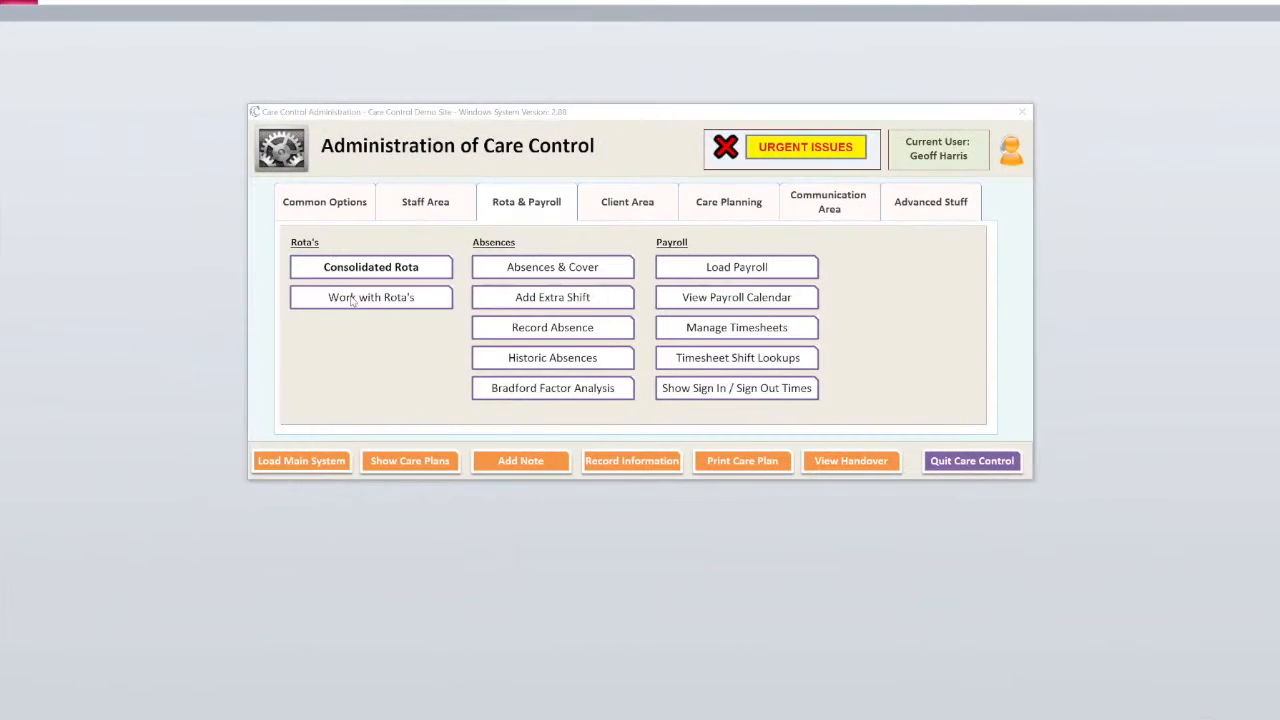
- Open First Rota Model from Work with Rota's and display the Care Staff group
{"action": "left_click", "coordinate": [352, 297]}
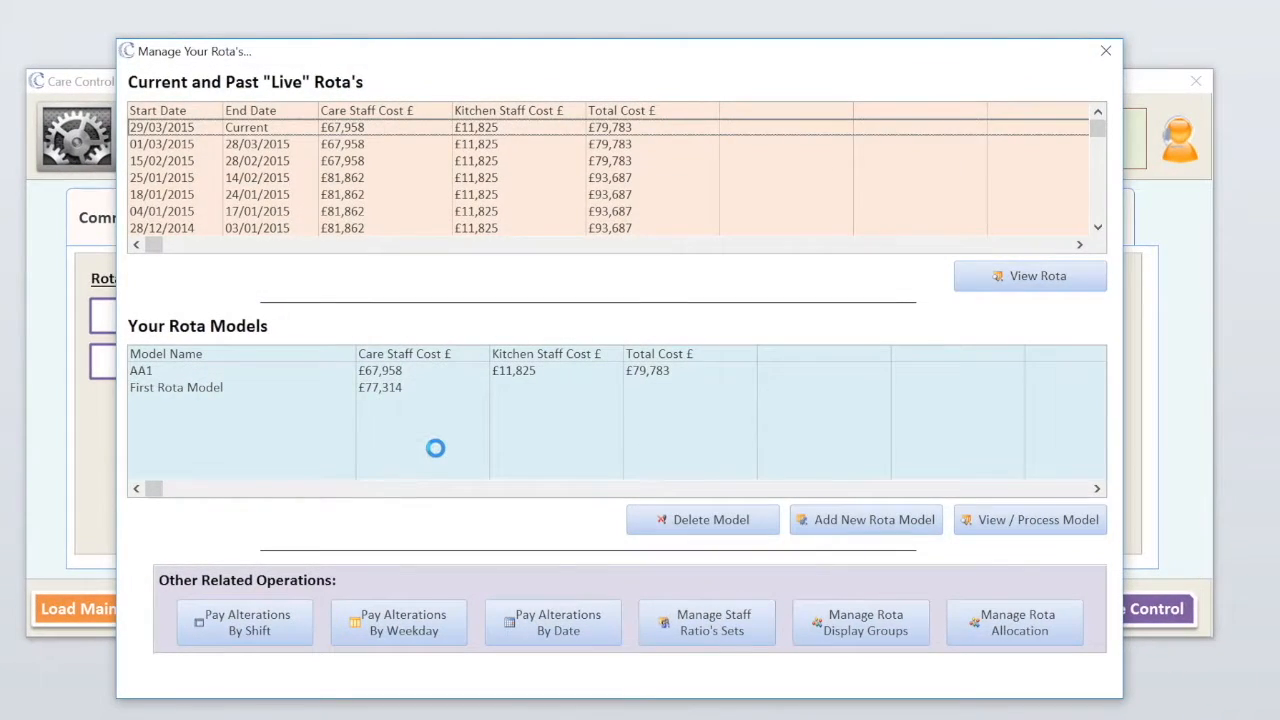
{"action": "left_click", "coordinate": [193, 390]}
{"action": "left_click", "coordinate": [1048, 535]}
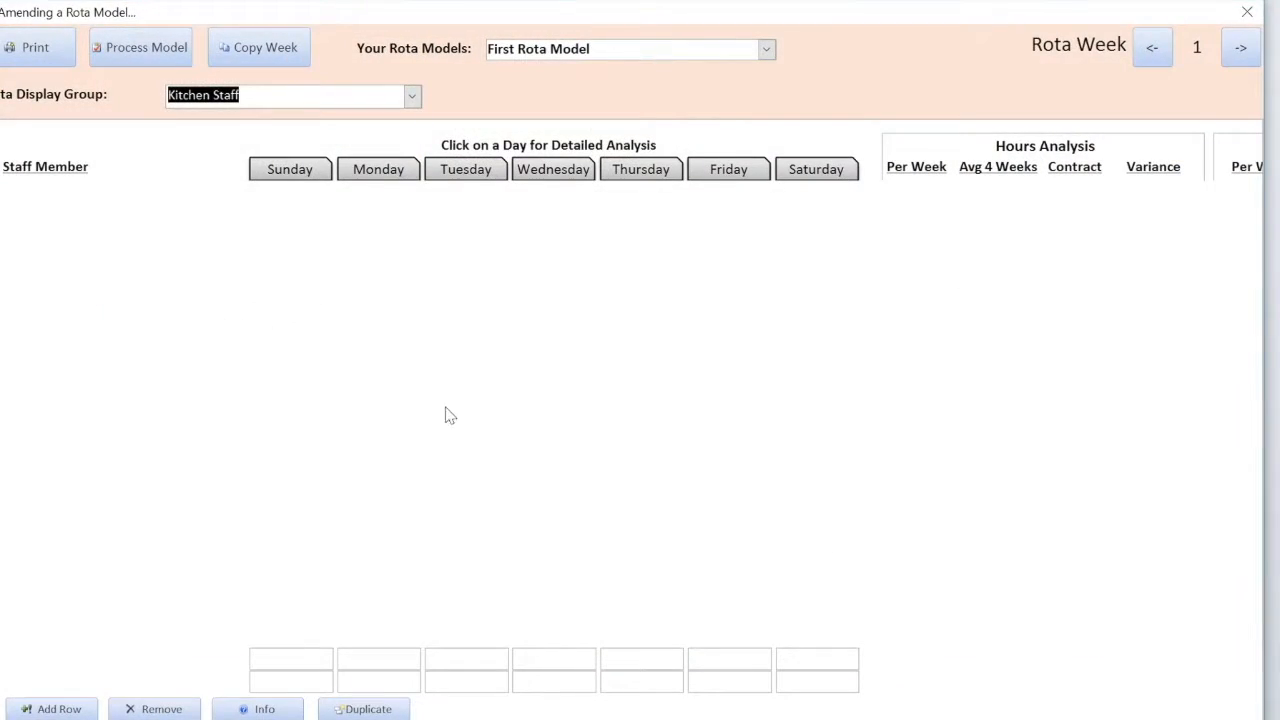
{"action": "left_click", "coordinate": [411, 95]}
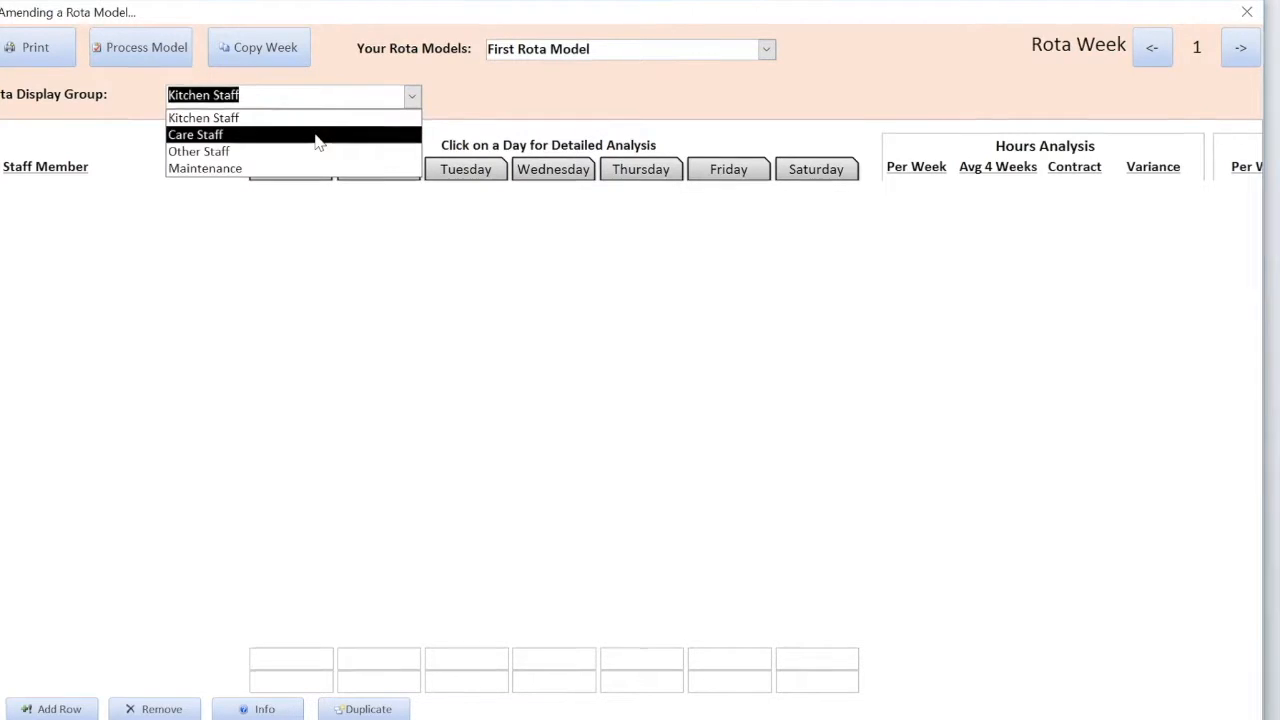
{"action": "left_click", "coordinate": [317, 134]}
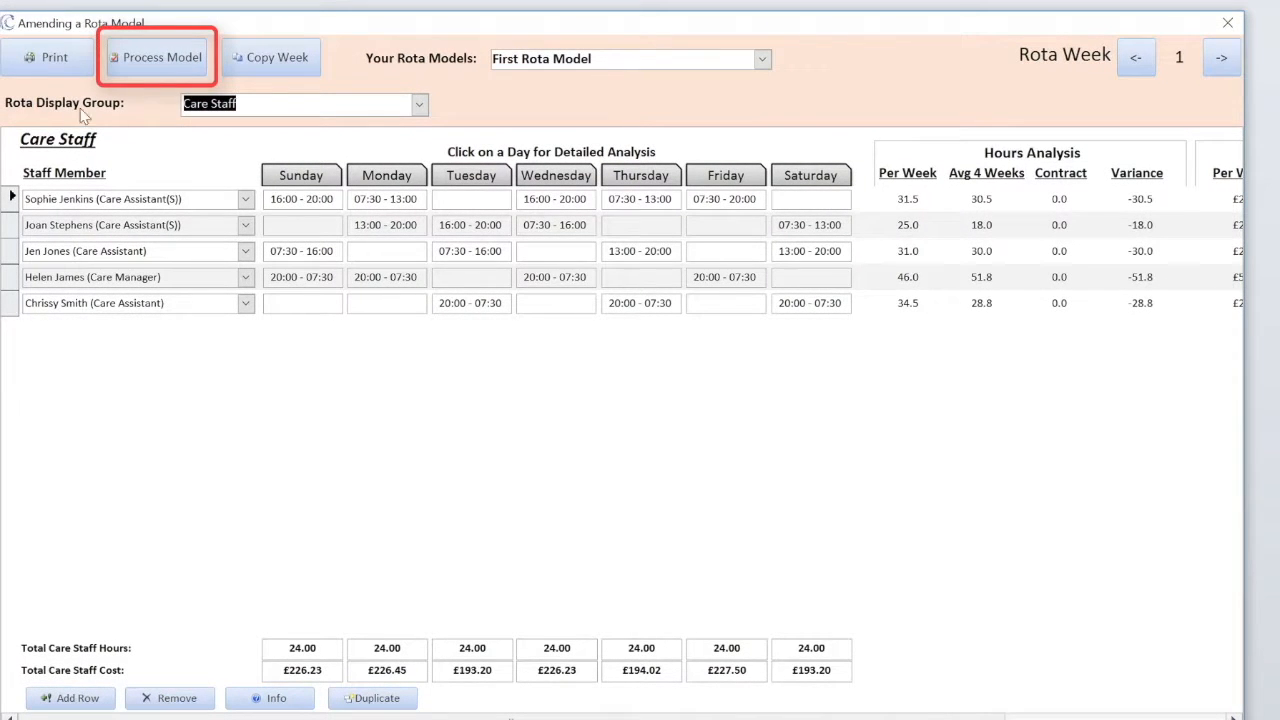
- Process the model into a new live rota starting 23/10/2016 and confirm
{"action": "left_click", "coordinate": [162, 57]}
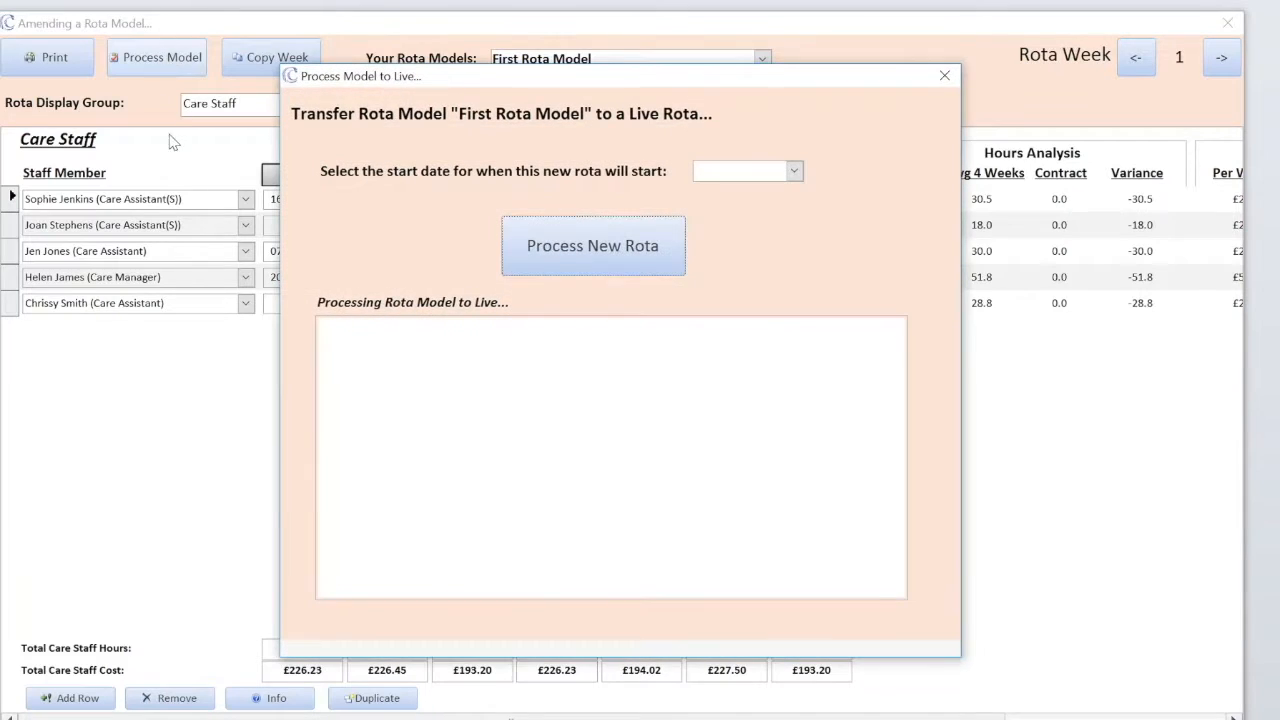
{"action": "left_click", "coordinate": [794, 172]}
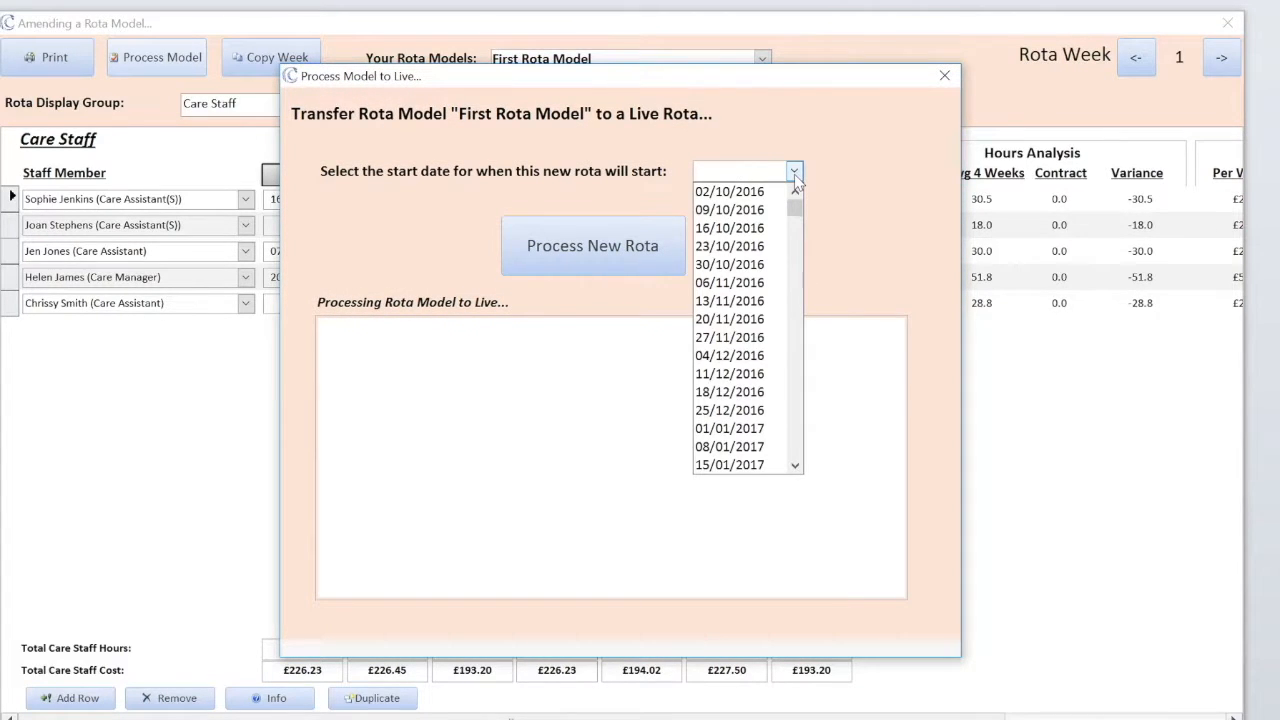
{"action": "left_click", "coordinate": [728, 246]}
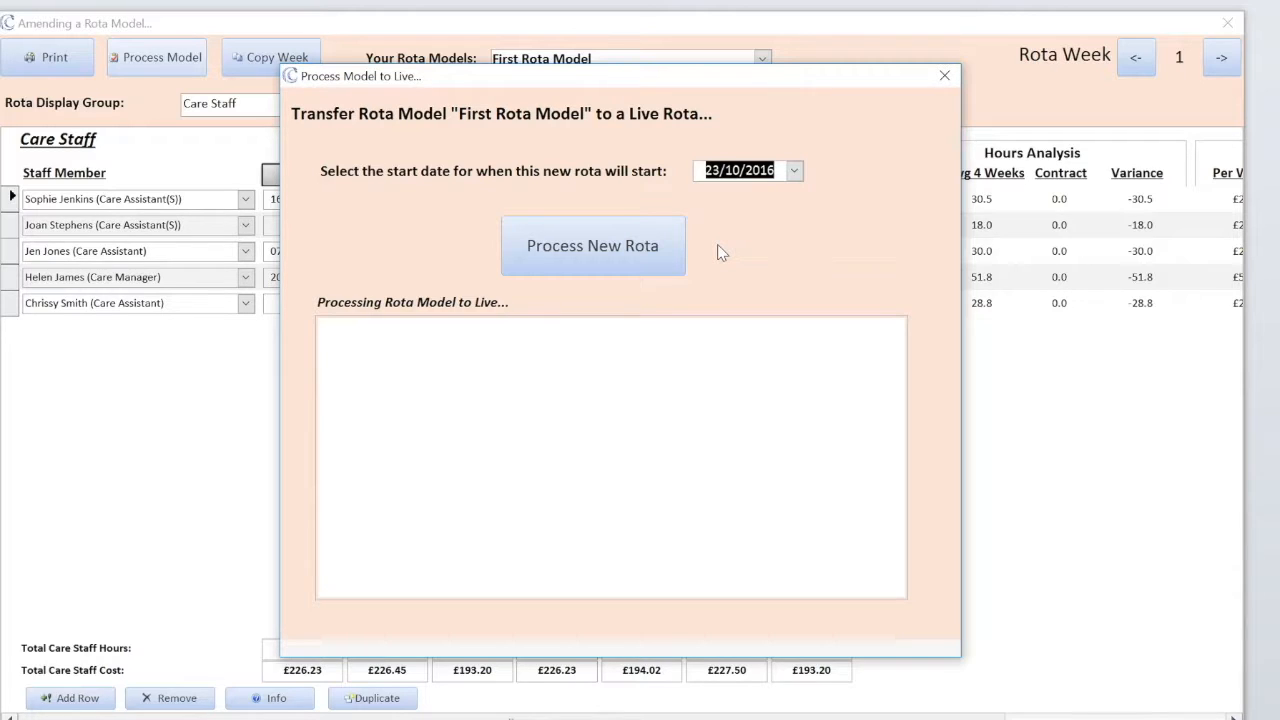
{"action": "left_click", "coordinate": [584, 253]}
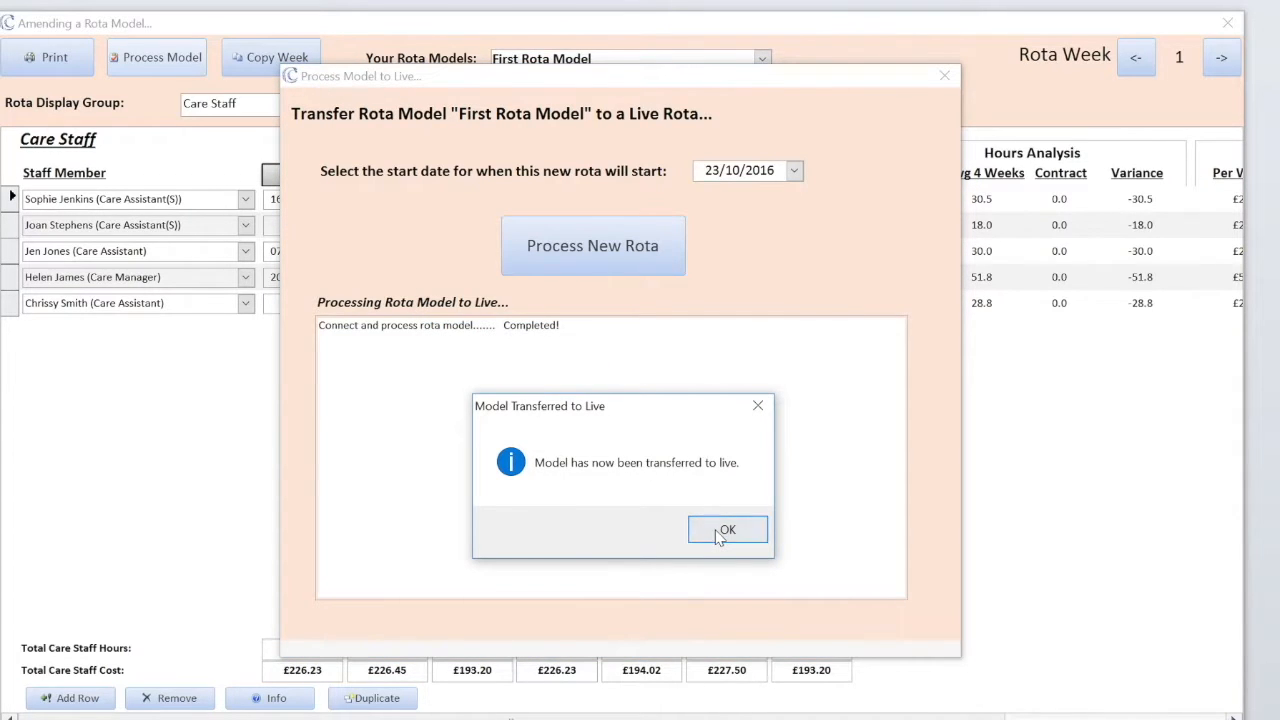
{"action": "left_click", "coordinate": [720, 533]}
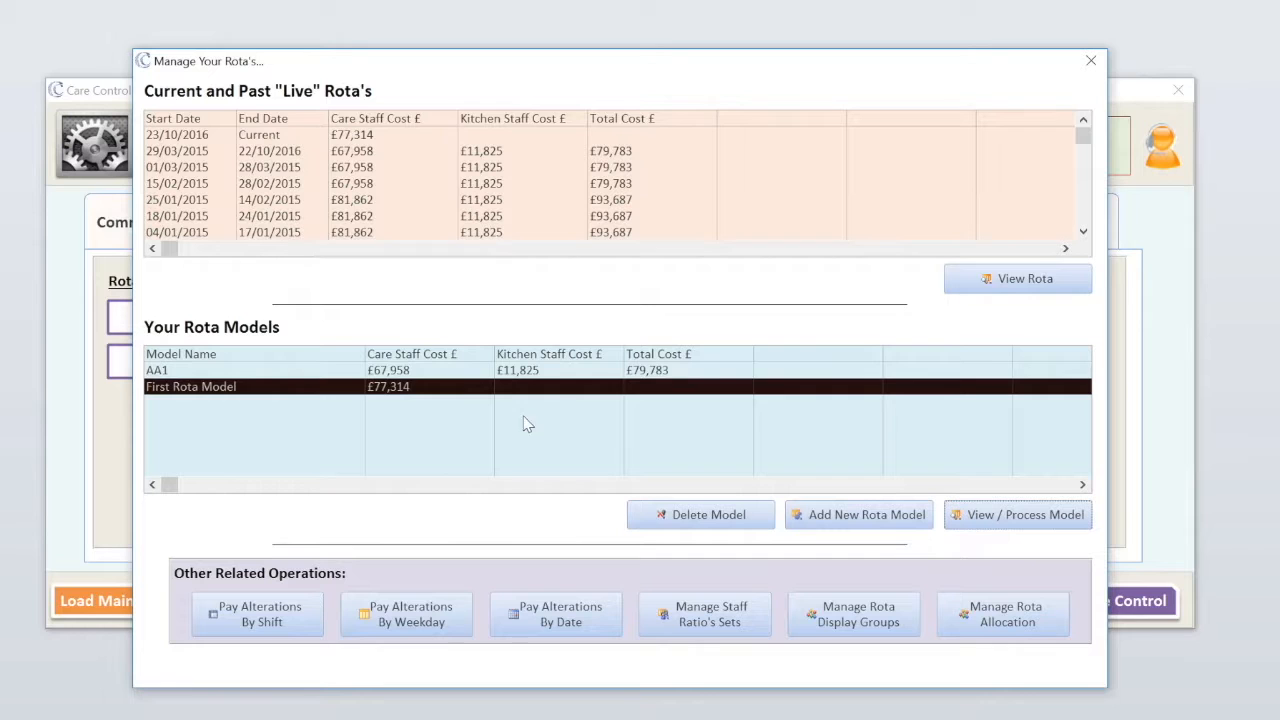
- Open the live rota starting 23/10/2016 and show its Care Staff shifts
{"action": "left_click", "coordinate": [189, 141]}
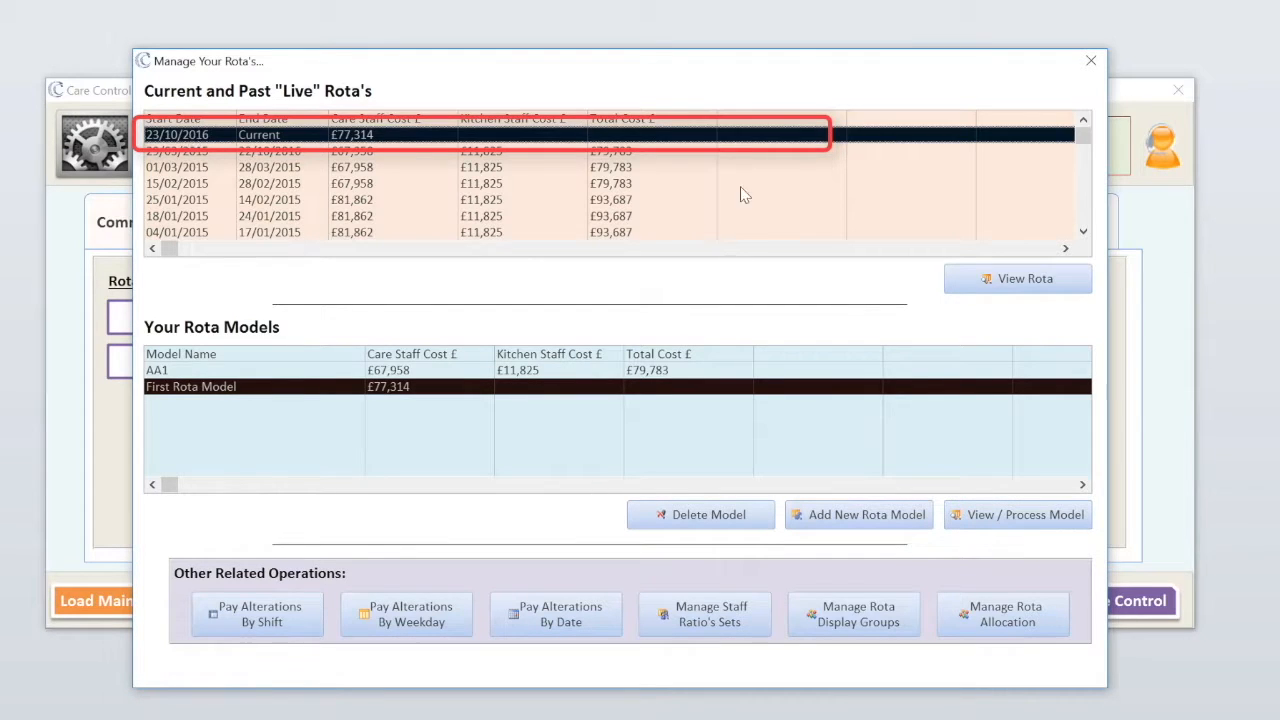
{"action": "left_click", "coordinate": [1015, 285]}
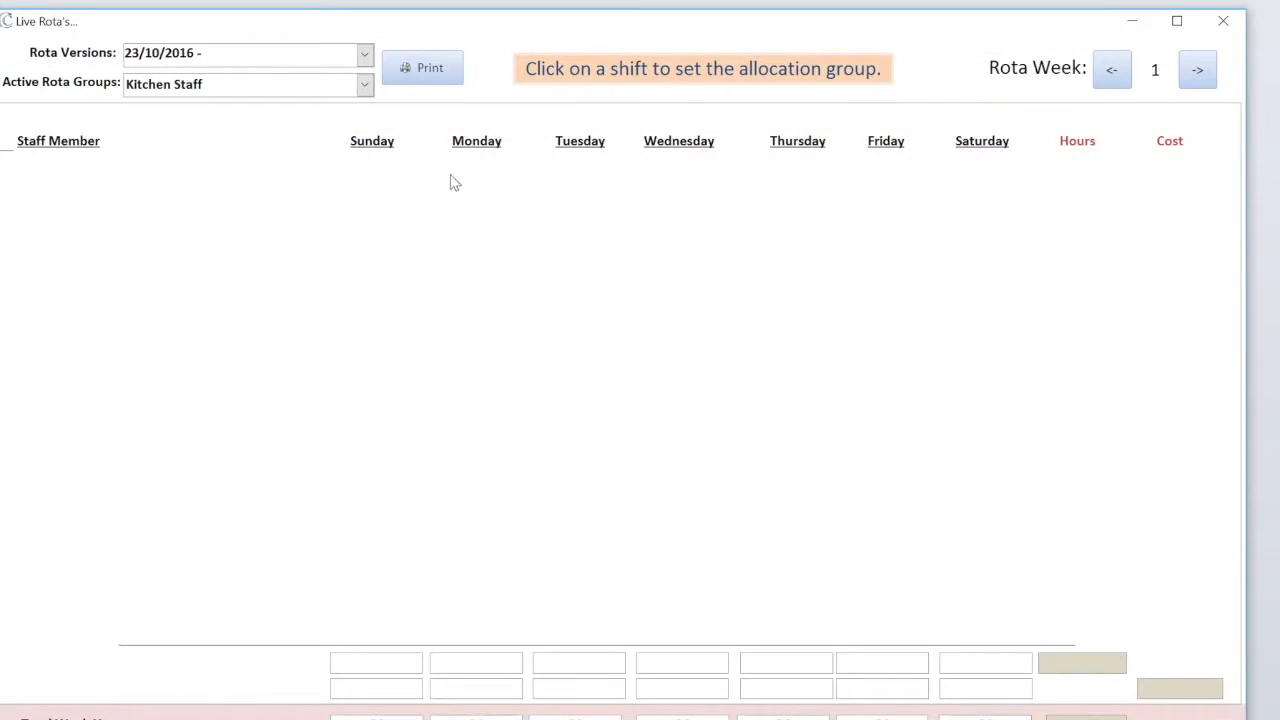
{"action": "left_click", "coordinate": [362, 87]}
{"action": "left_click", "coordinate": [271, 127]}
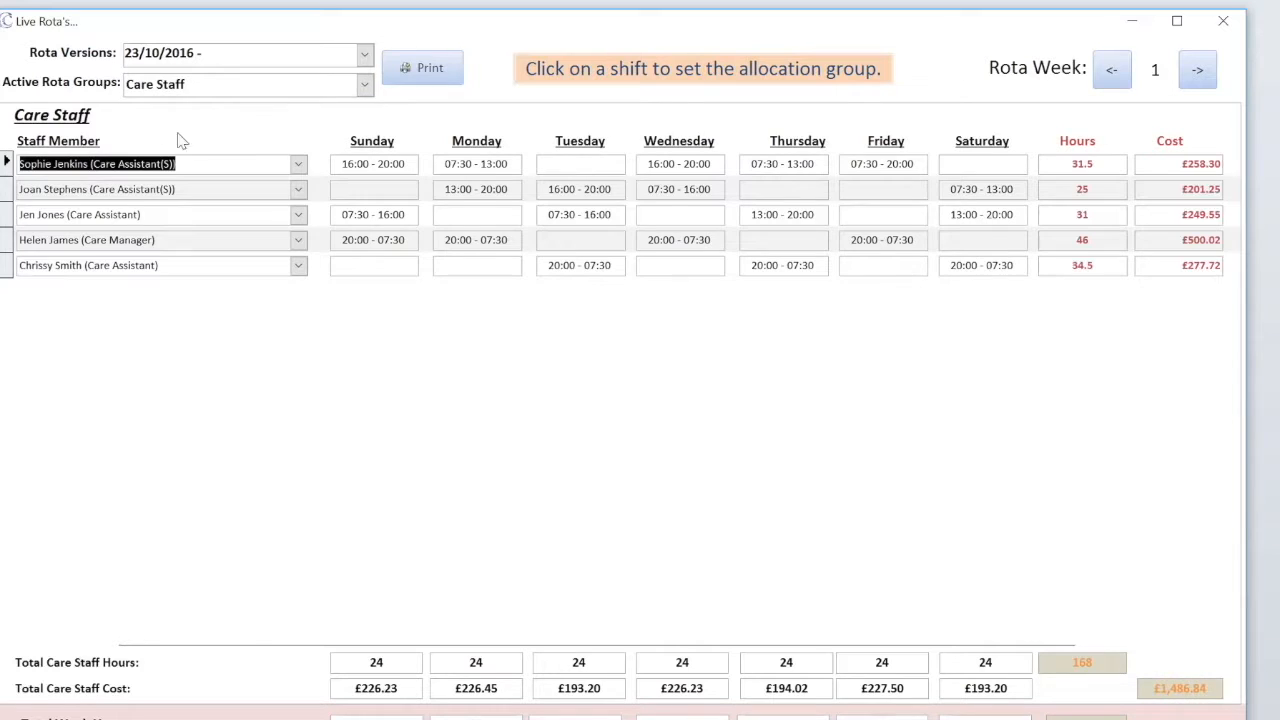
- Step through weeks 1 to 4 and back to week 1, then close both rota windows
{"action": "left_click", "coordinate": [1198, 72]}
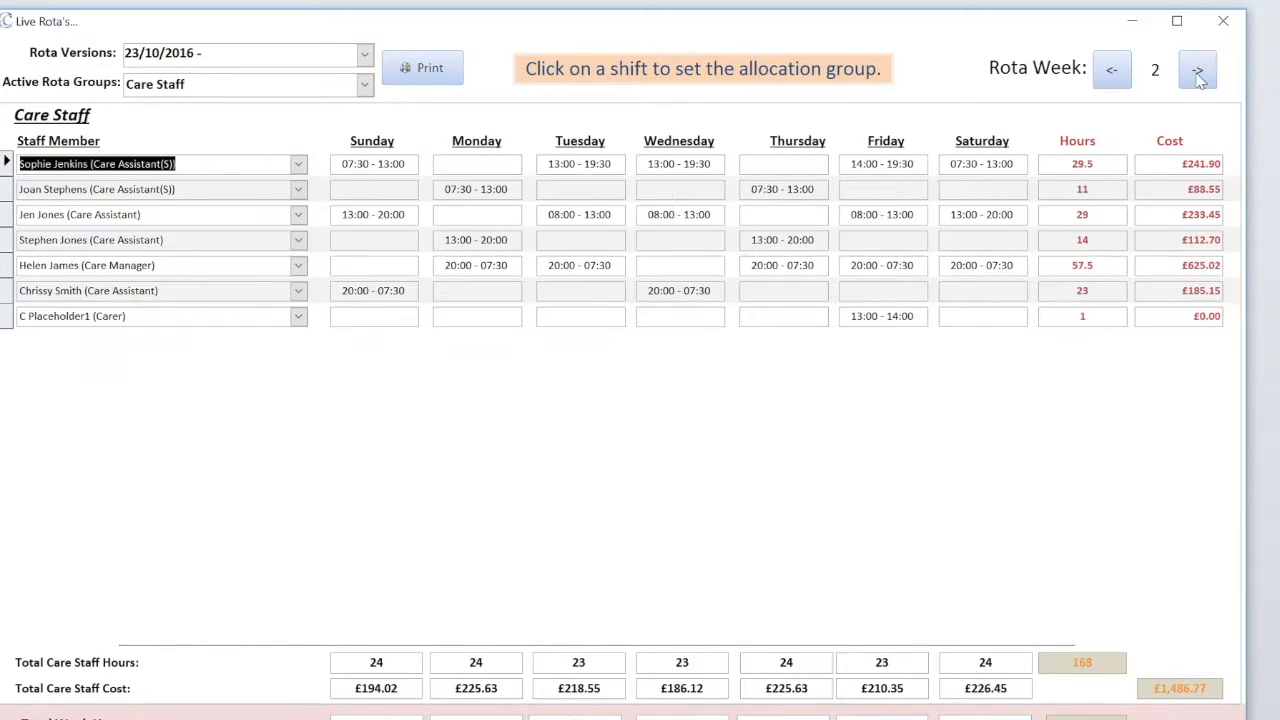
{"action": "left_click", "coordinate": [1198, 74]}
{"action": "left_click", "coordinate": [1198, 74]}
{"action": "left_click", "coordinate": [1112, 74]}
{"action": "left_click", "coordinate": [1113, 75]}
{"action": "left_click", "coordinate": [1113, 75]}
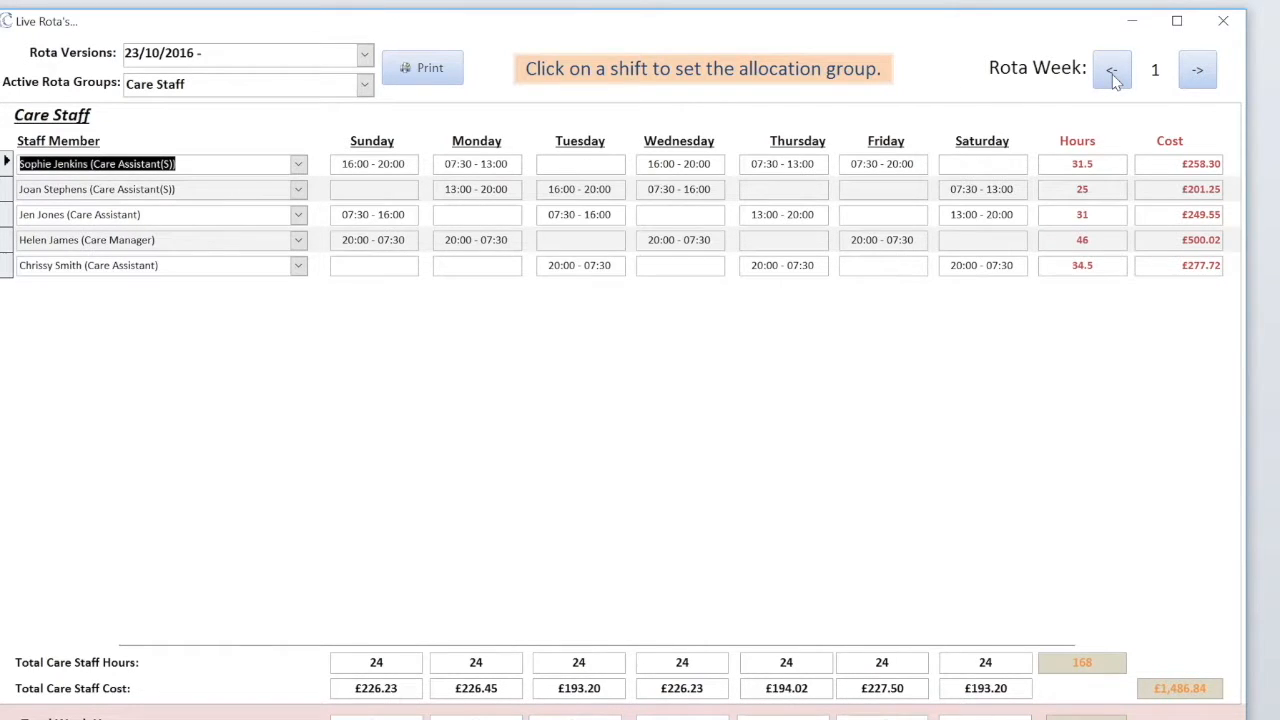
{"action": "left_click", "coordinate": [1222, 24]}
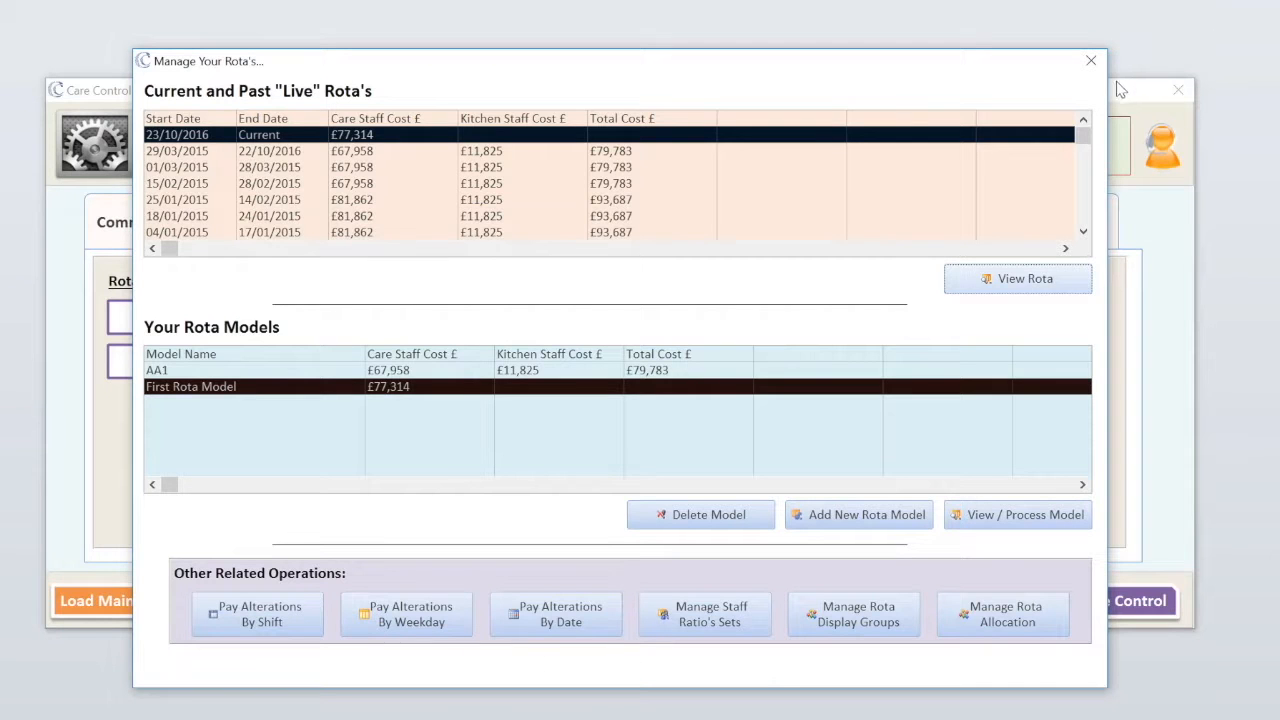
{"action": "left_click", "coordinate": [1092, 62]}
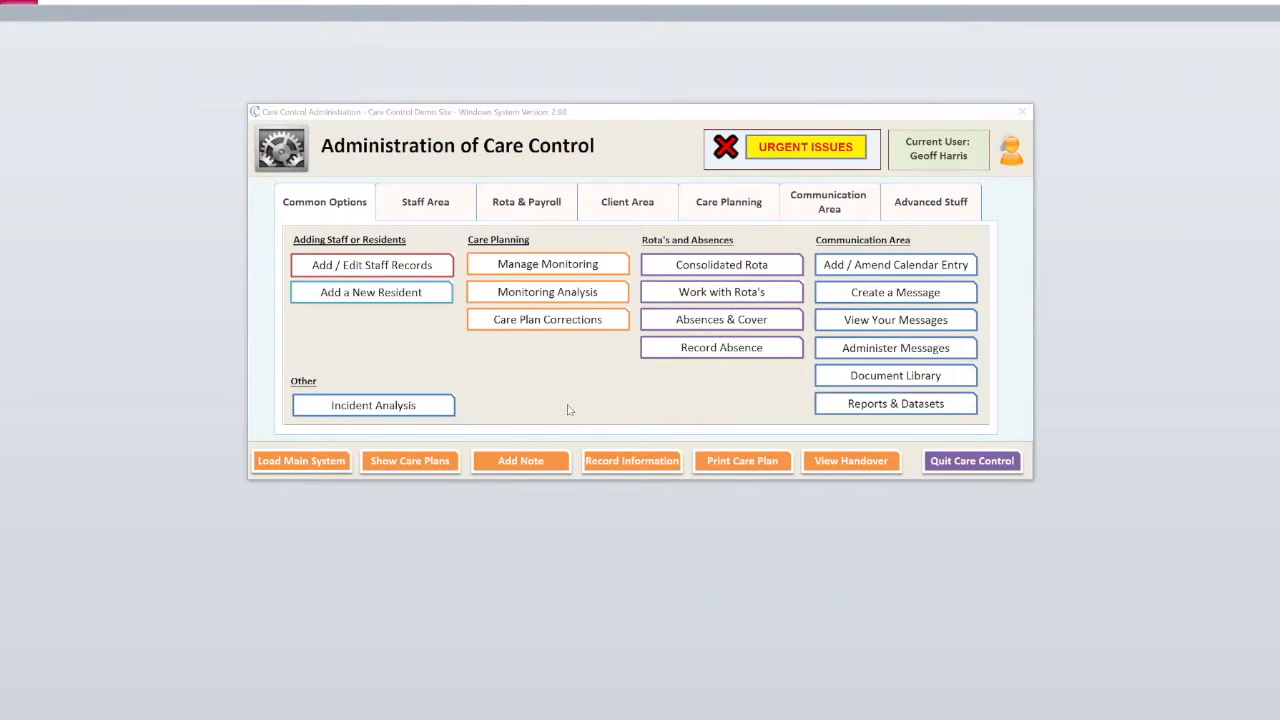
- Start a new absence record from Rota & Payroll for the absent staff member with reason Sickness
{"action": "left_click", "coordinate": [530, 204]}
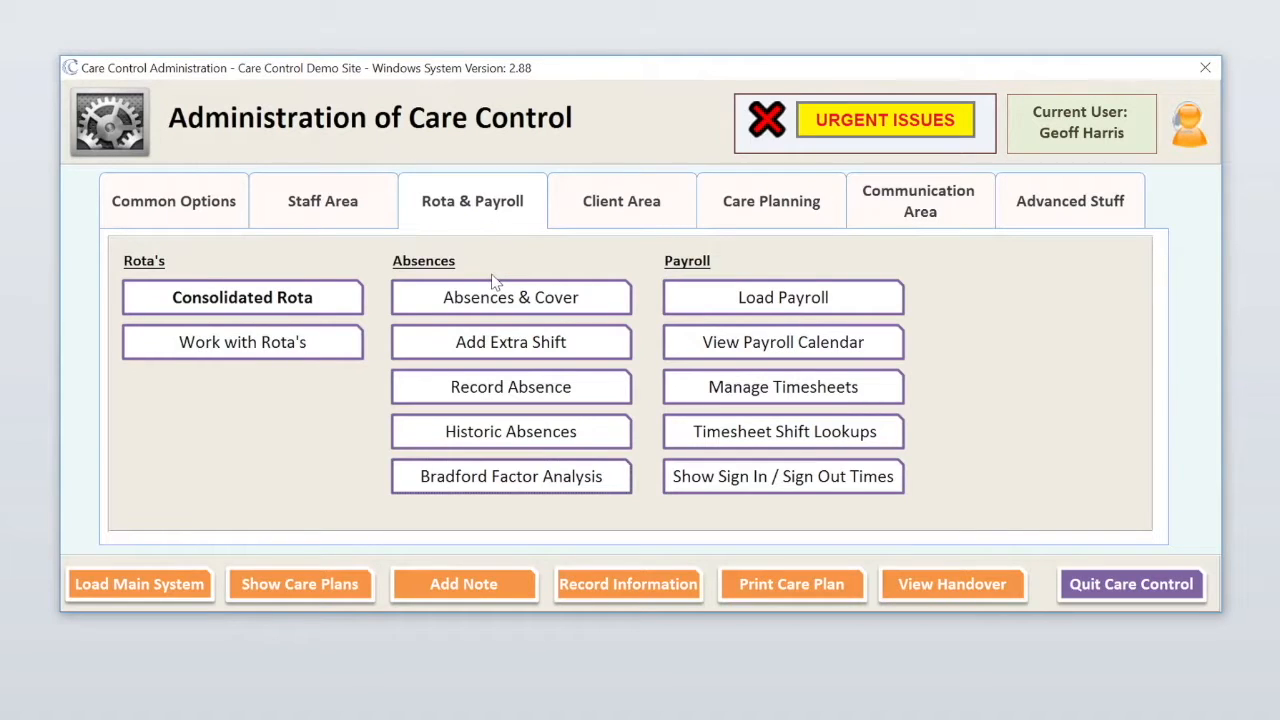
{"action": "left_click", "coordinate": [483, 397]}
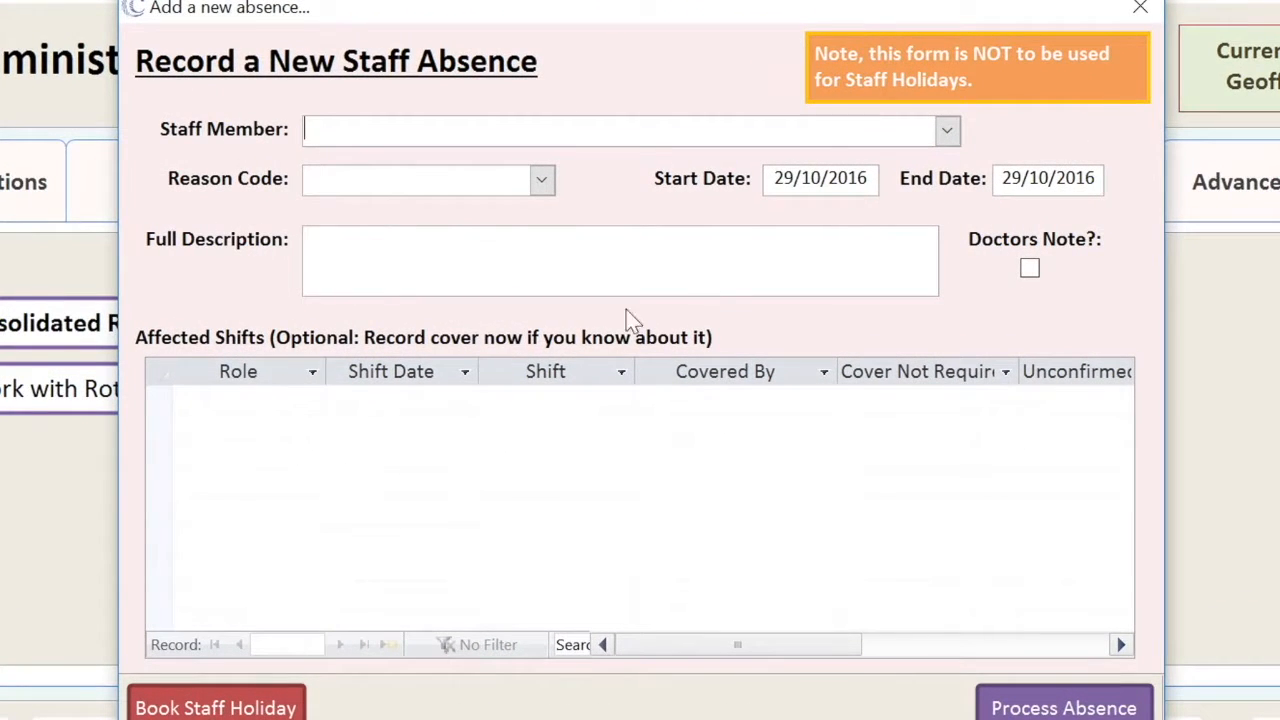
{"action": "left_click", "coordinate": [950, 129]}
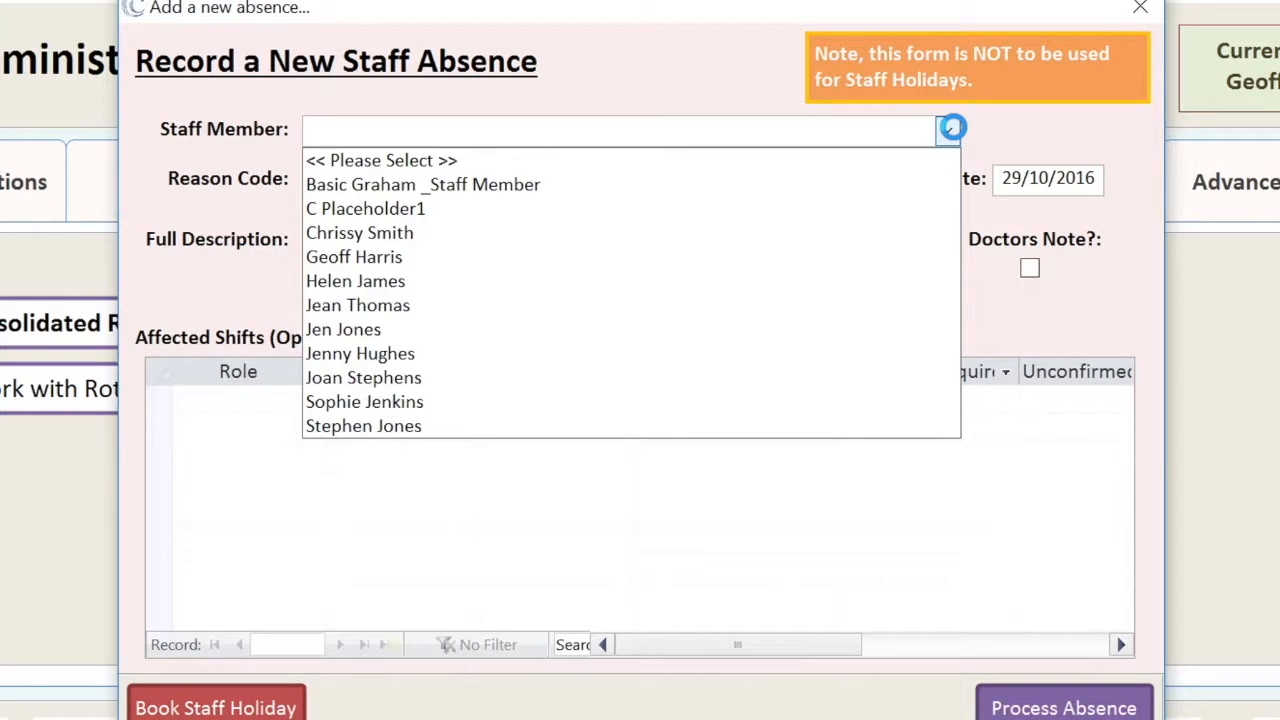
{"action": "left_click", "coordinate": [362, 333]}
{"action": "left_click", "coordinate": [545, 180]}
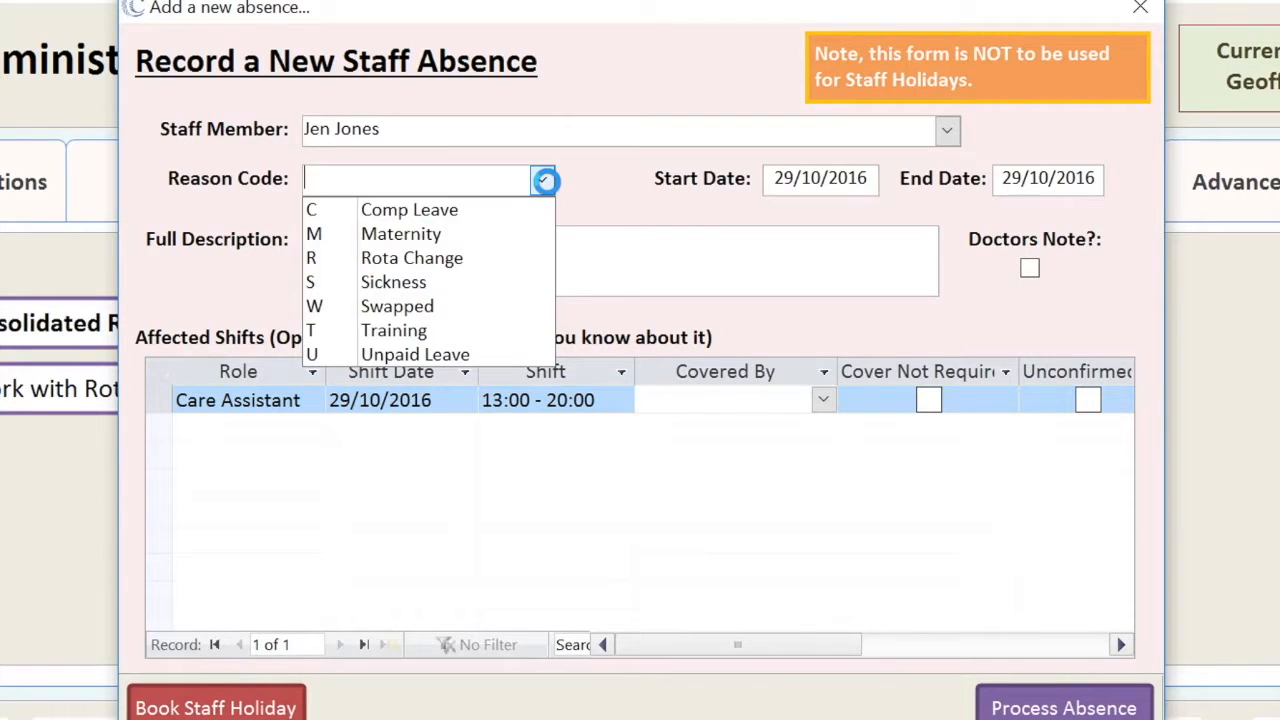
{"action": "left_click", "coordinate": [402, 281]}
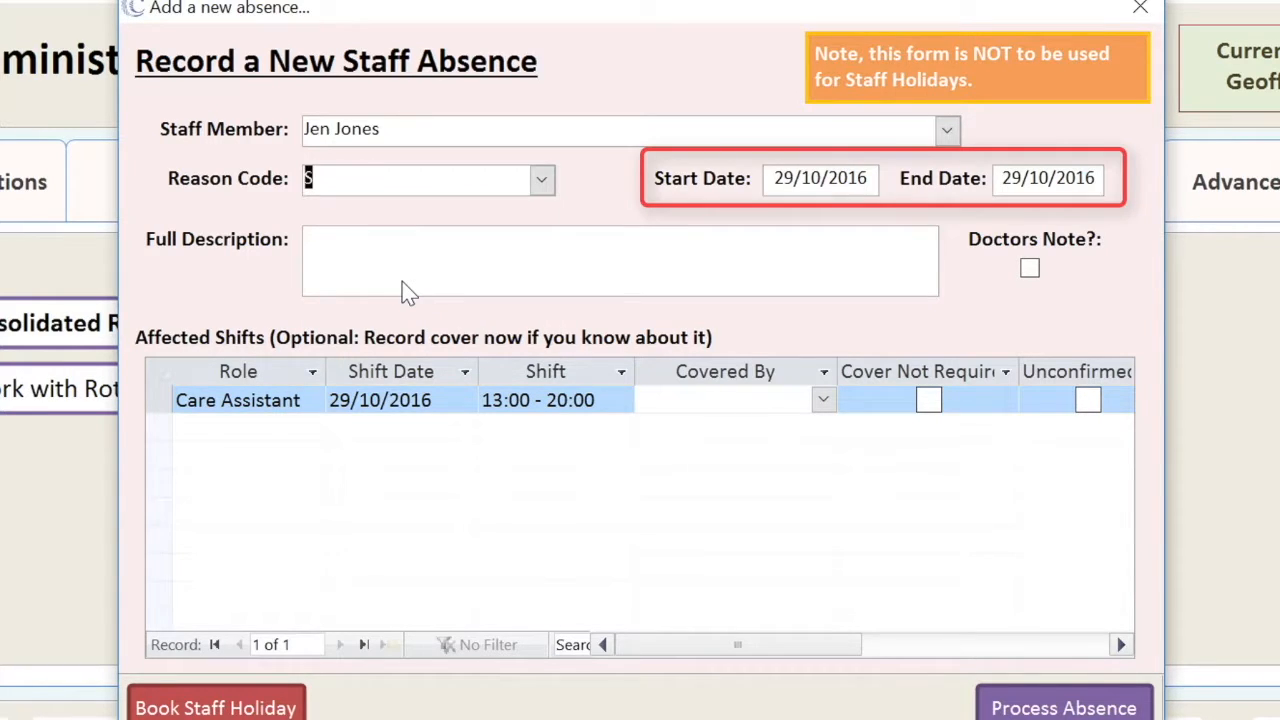
- Enter the absence dates: start 30/10/2016, end 03/11/2016
{"action": "key", "text": "Tab"}
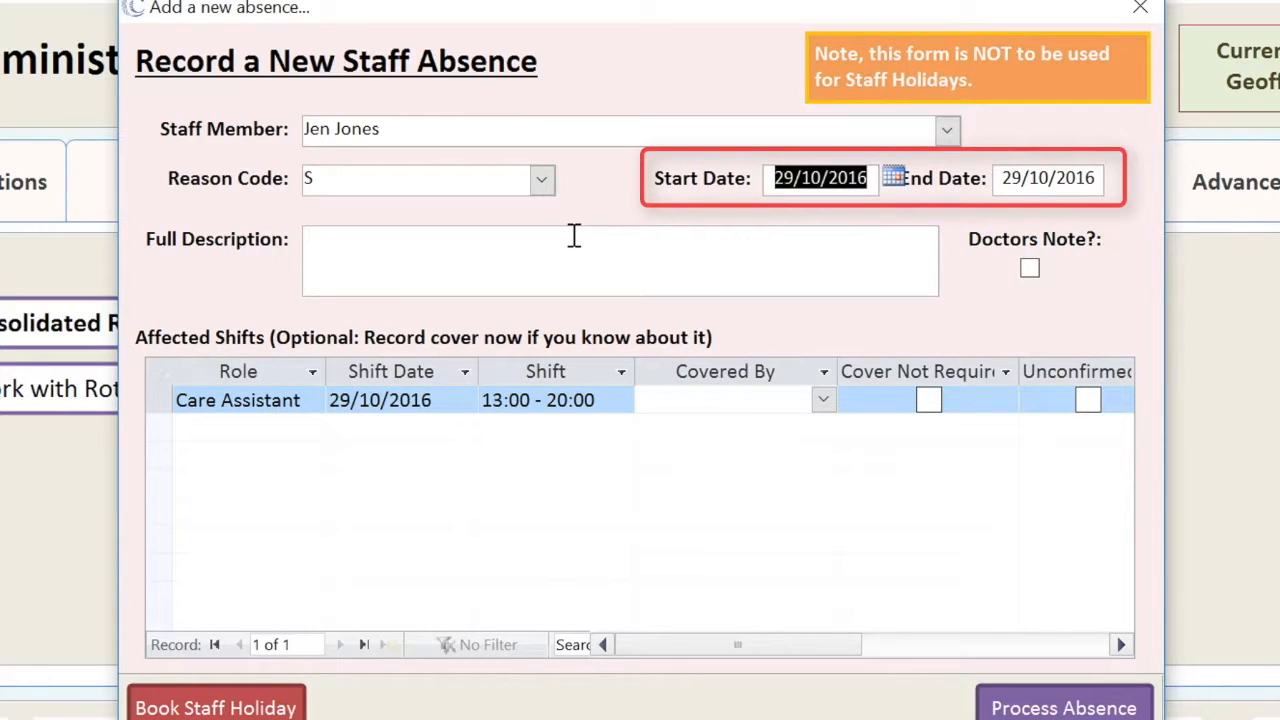
{"action": "key", "text": "Tab"}
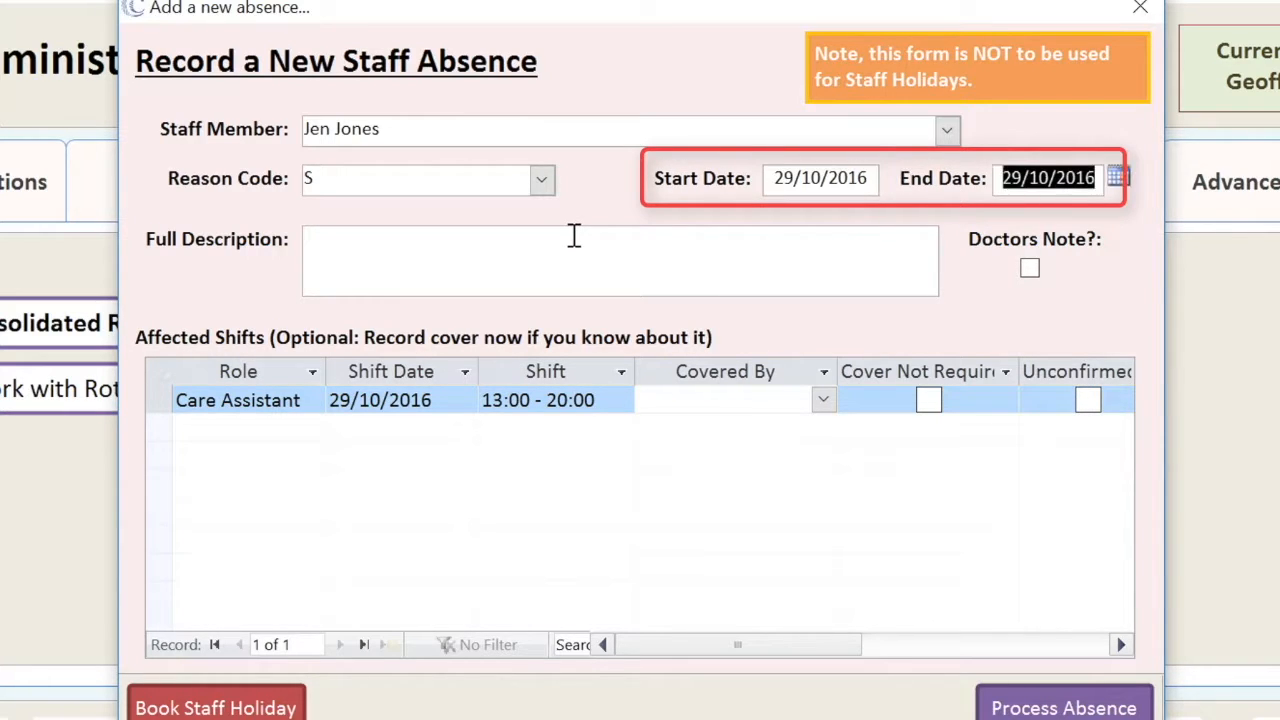
{"action": "key", "text": "shift+Tab"}
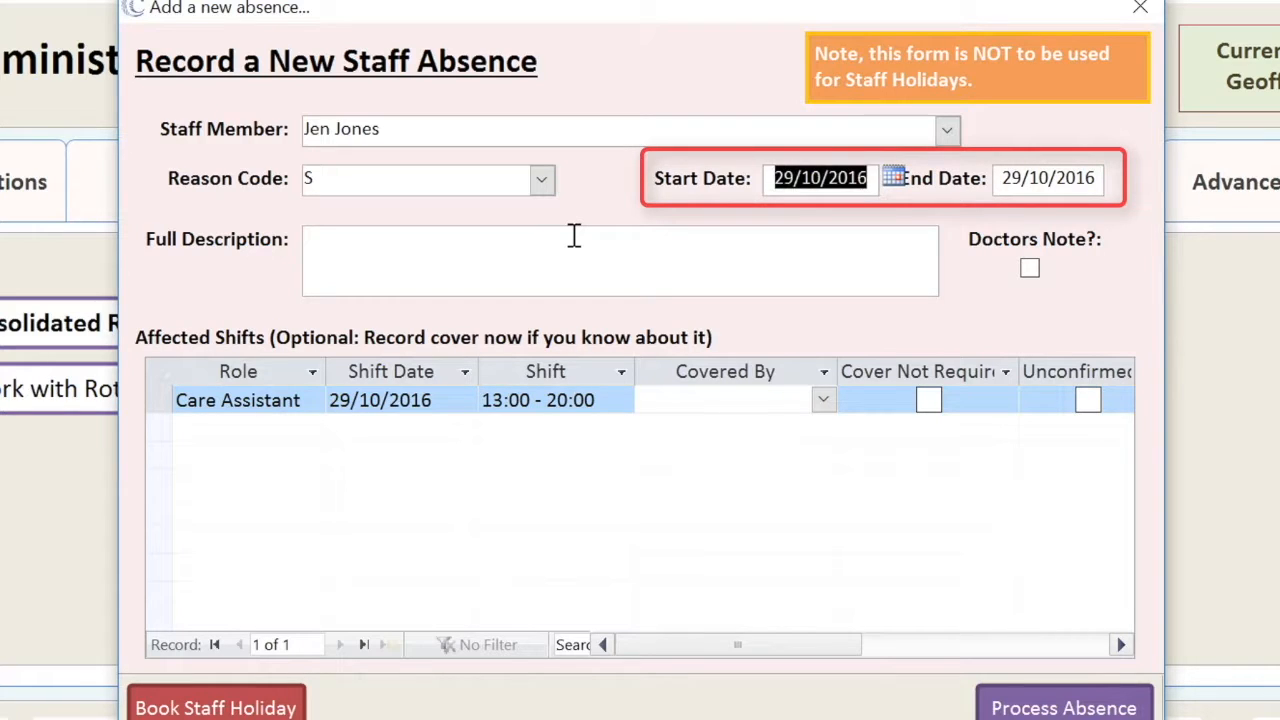
{"action": "type", "text": "30/10"}
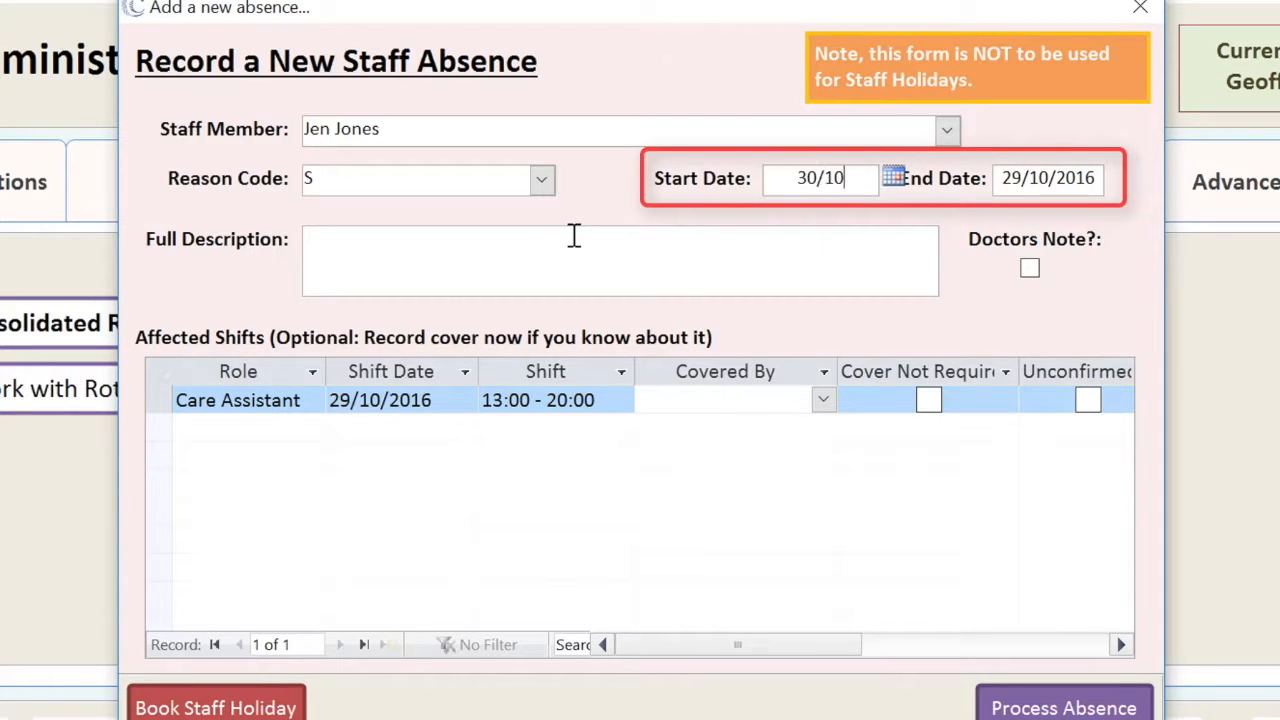
{"action": "type", "text": "/2016"}
{"action": "key", "text": "Tab"}
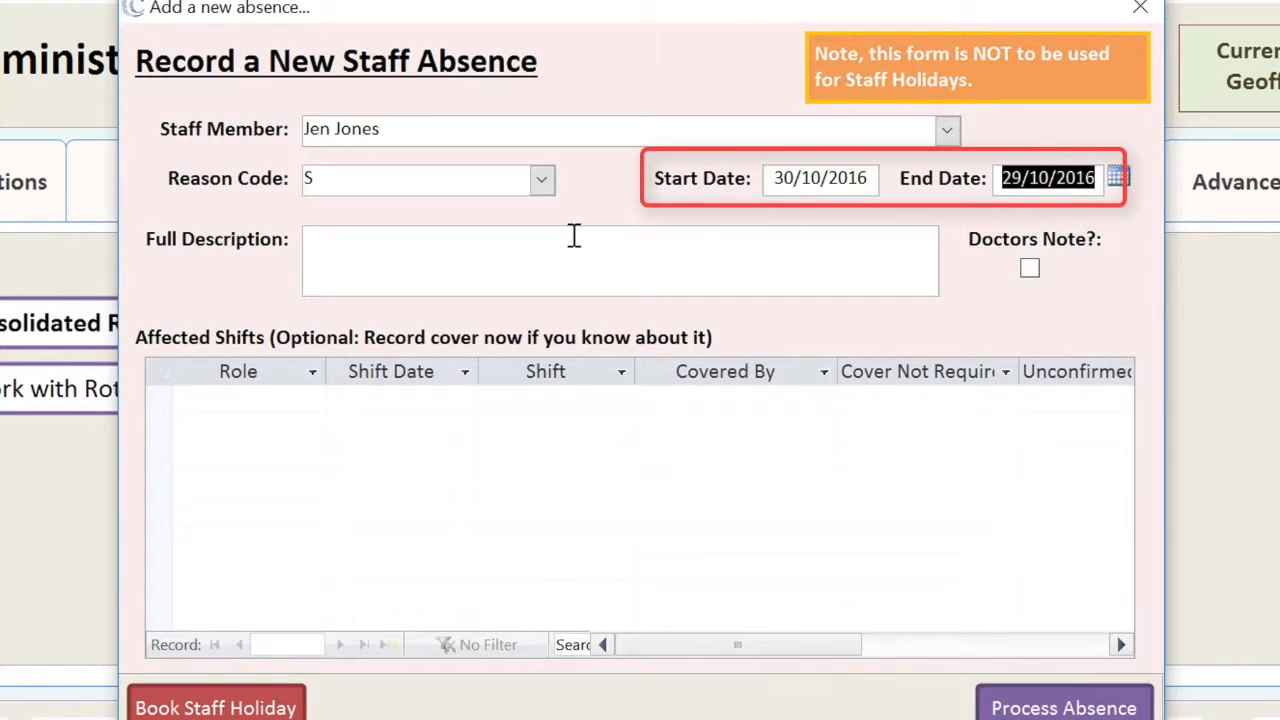
{"action": "type", "text": "03/11"}
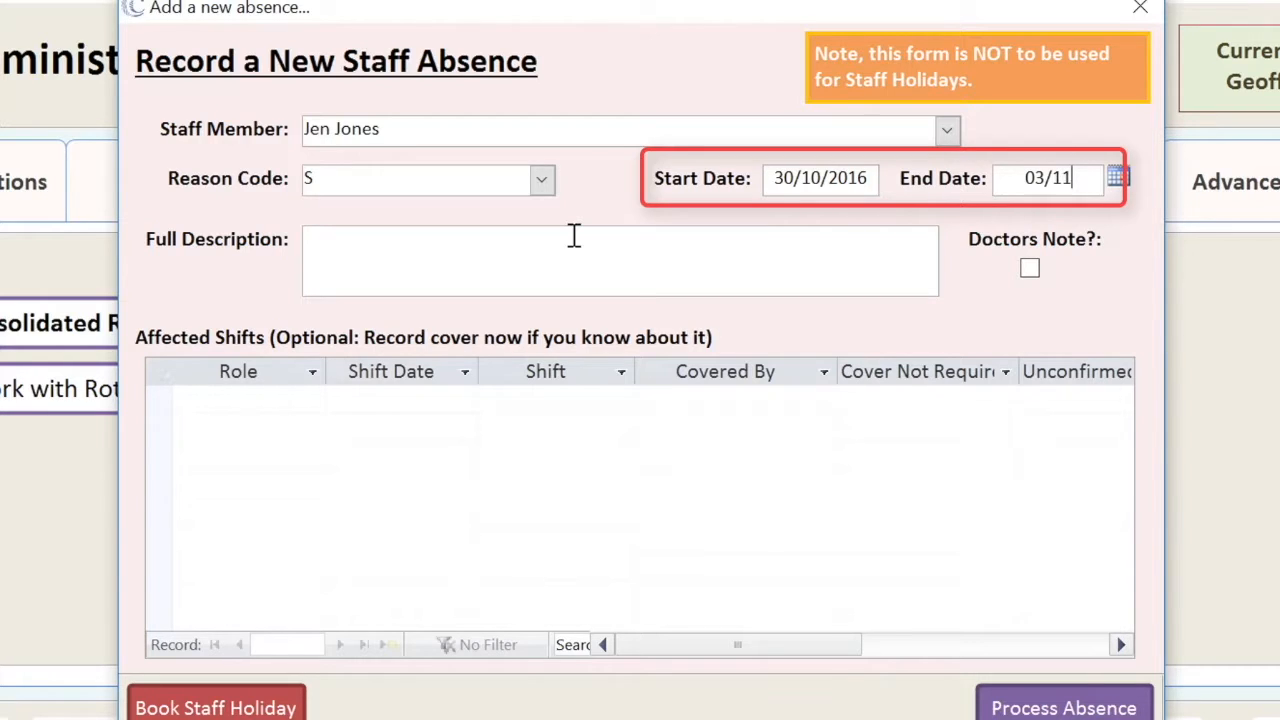
{"action": "type", "text": "//2016"}
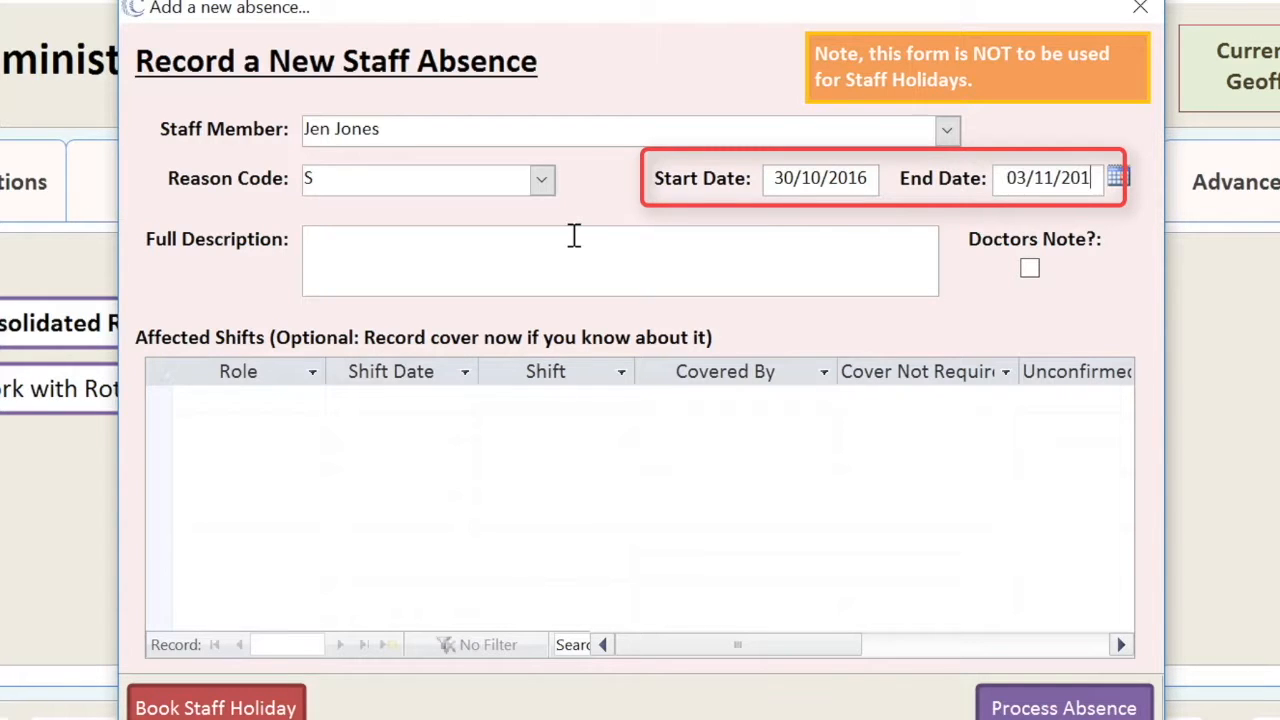
{"action": "key", "text": "Tab"}
- Describe the absence as a bad cold, tick Doctors Note, assign 02/11/2016 cover, and process it
{"action": "type", "text": "J"}
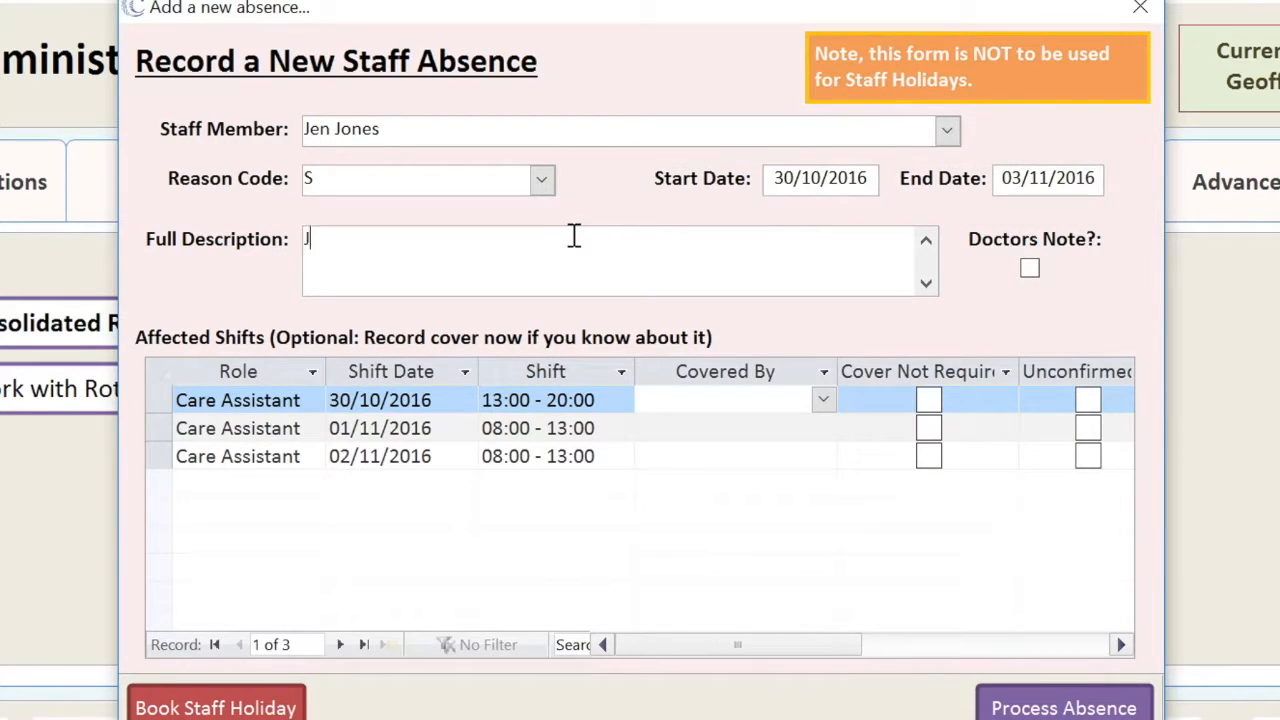
{"action": "type", "text": "en has a bad cold."}
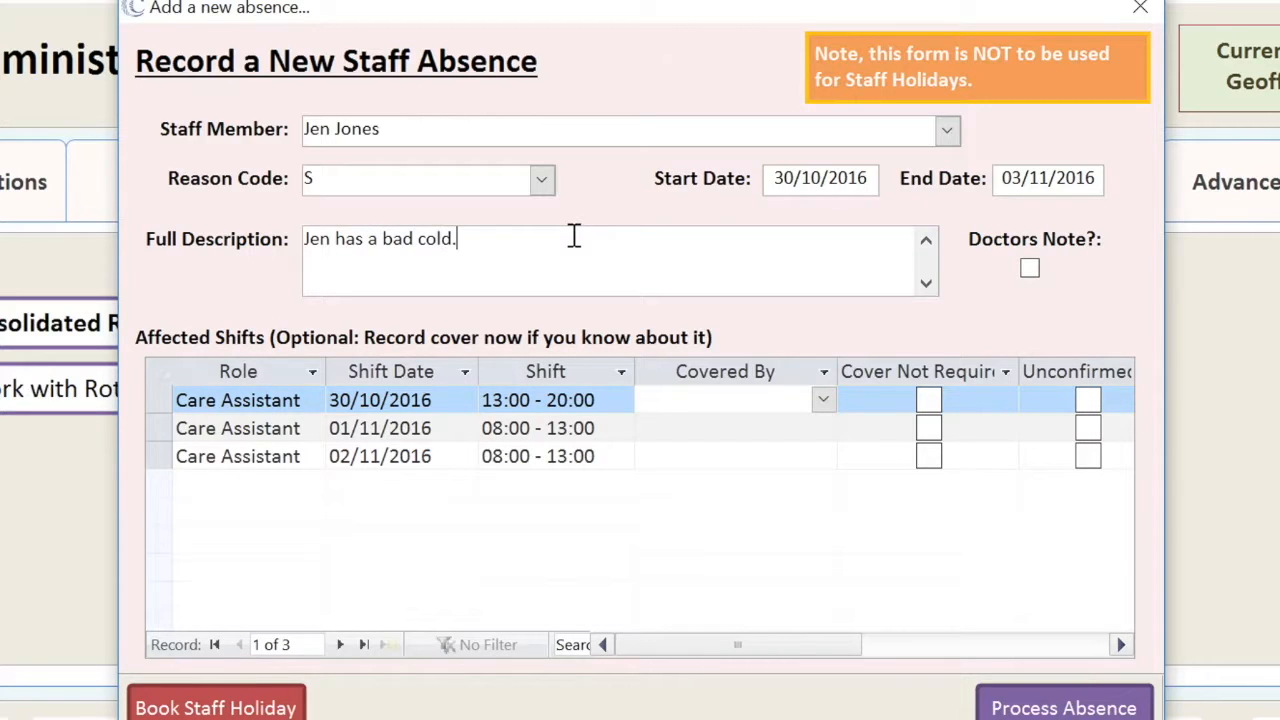
{"action": "left_click", "coordinate": [1030, 270]}
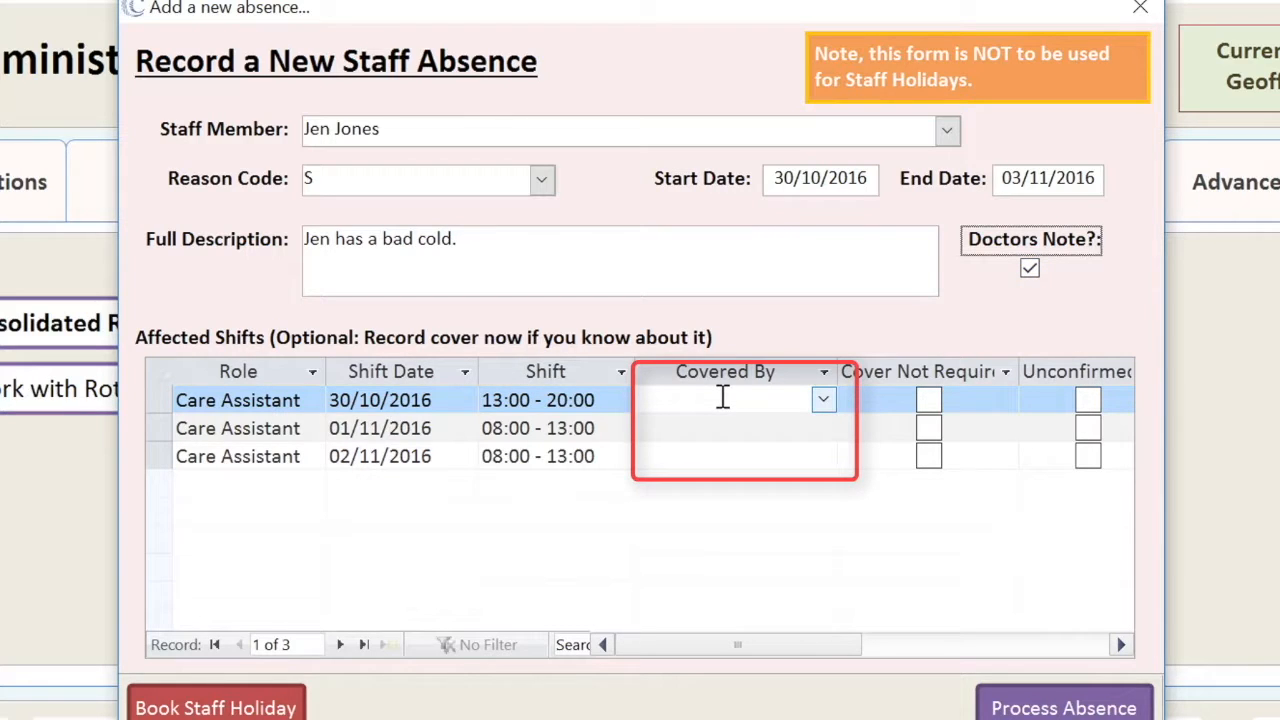
{"action": "left_click", "coordinate": [771, 456]}
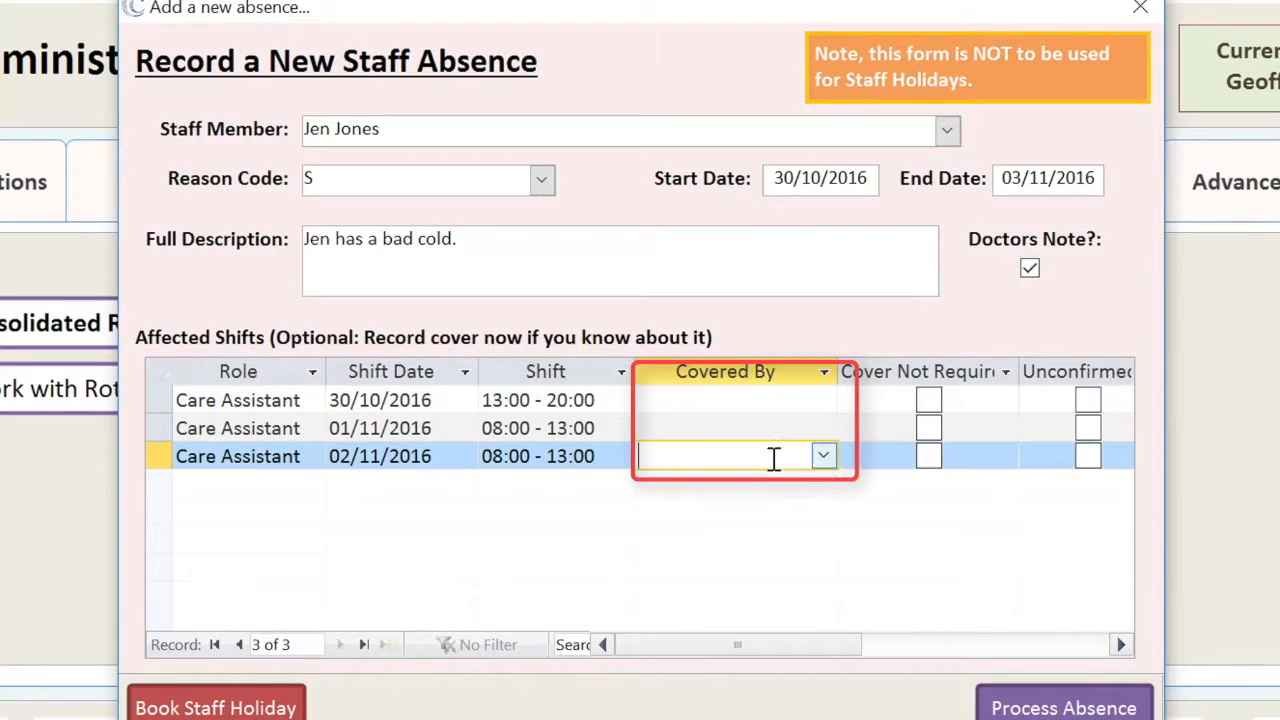
{"action": "left_click", "coordinate": [823, 457]}
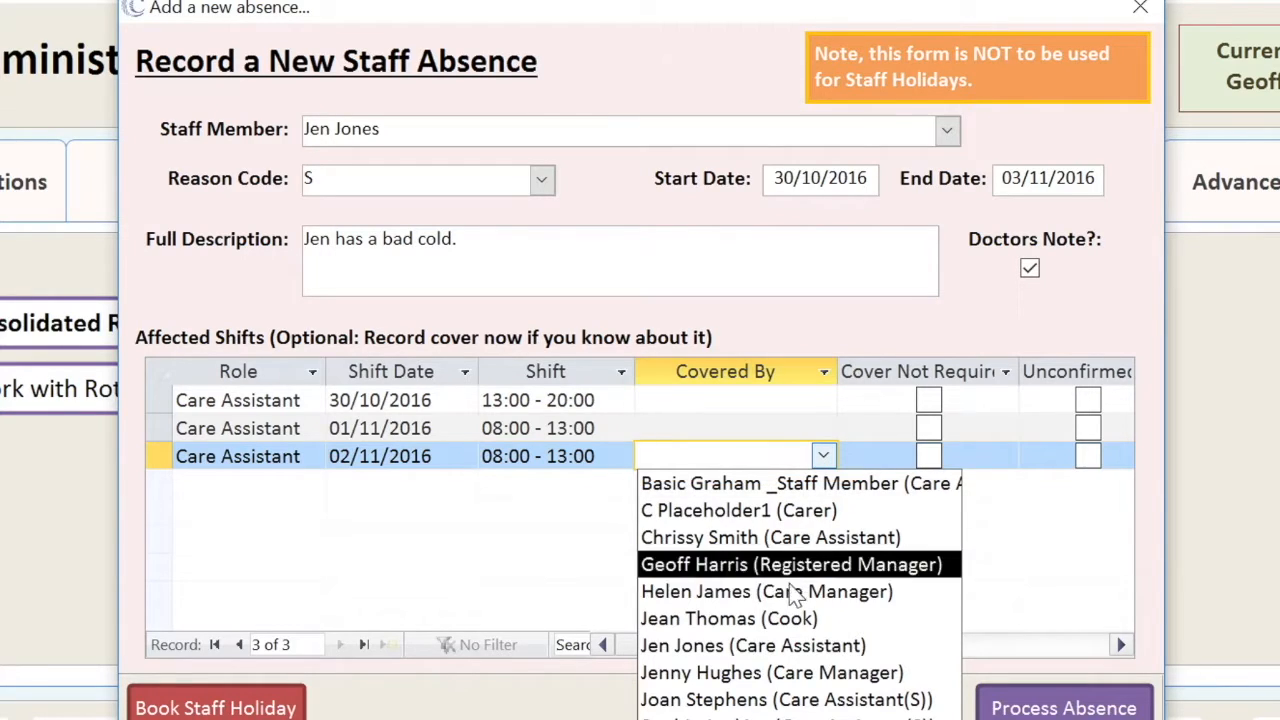
{"action": "left_click", "coordinate": [763, 700]}
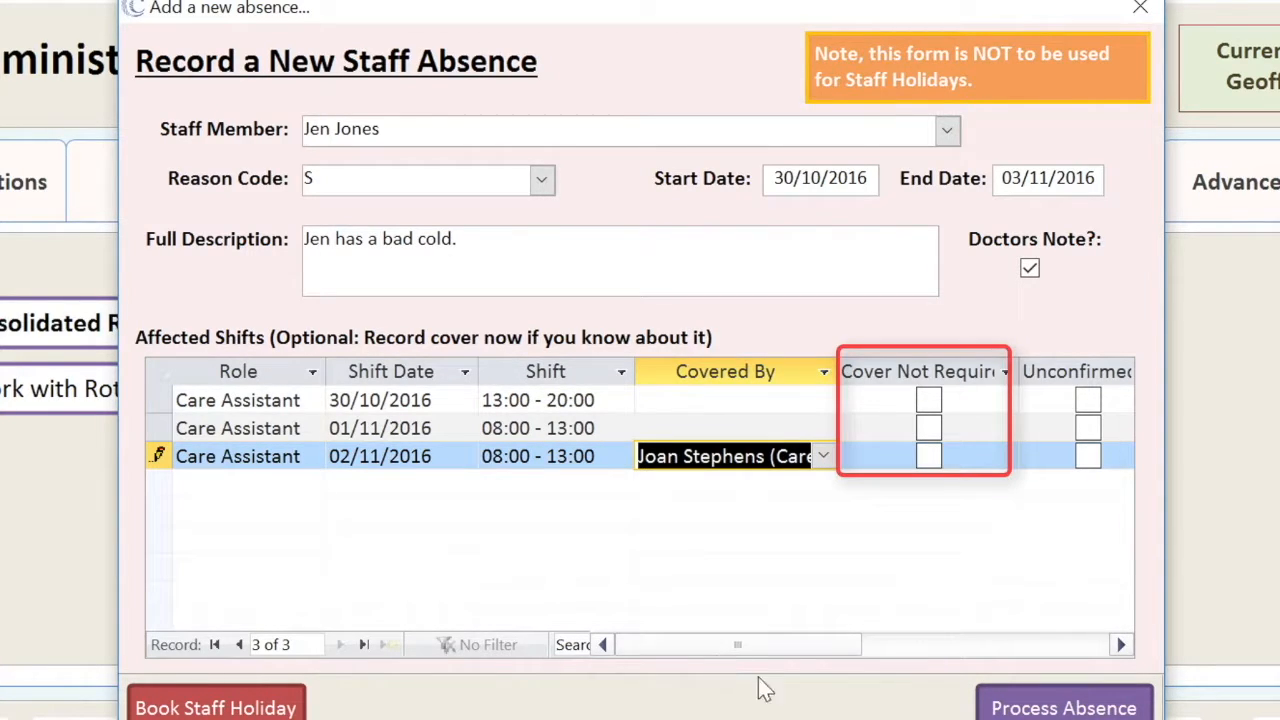
{"action": "left_click", "coordinate": [1013, 708]}
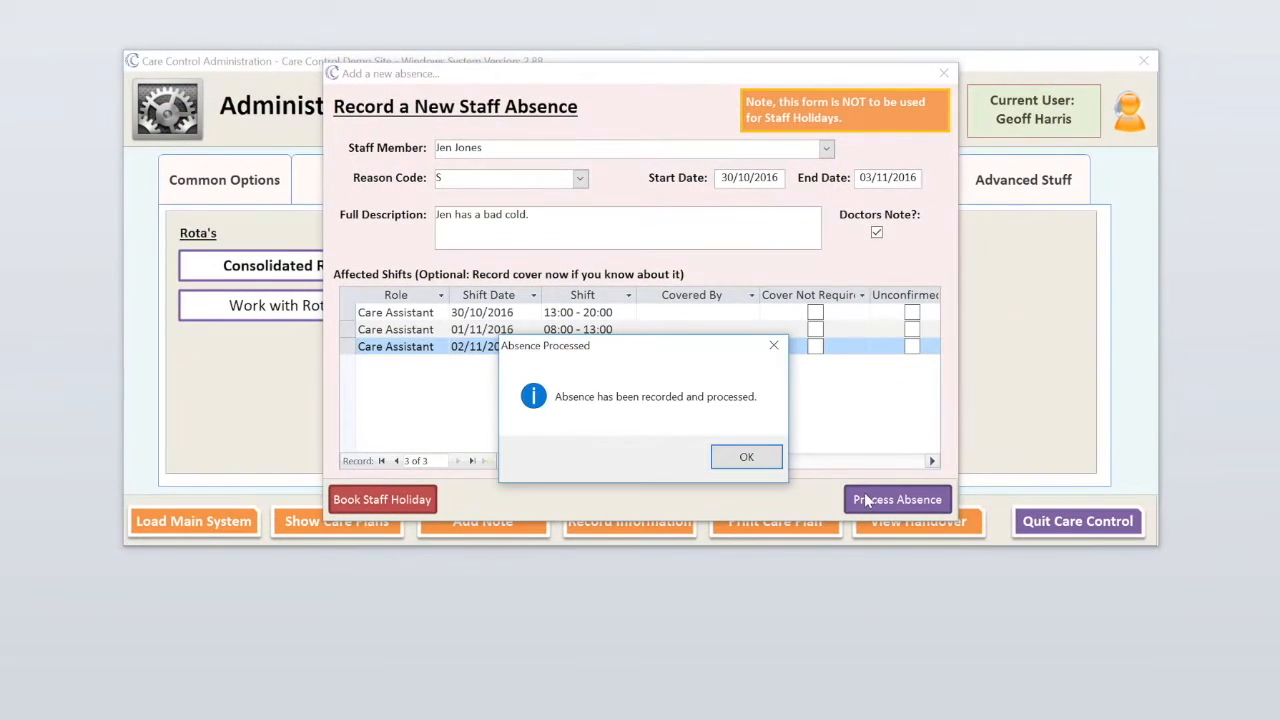
{"action": "left_click", "coordinate": [730, 466]}
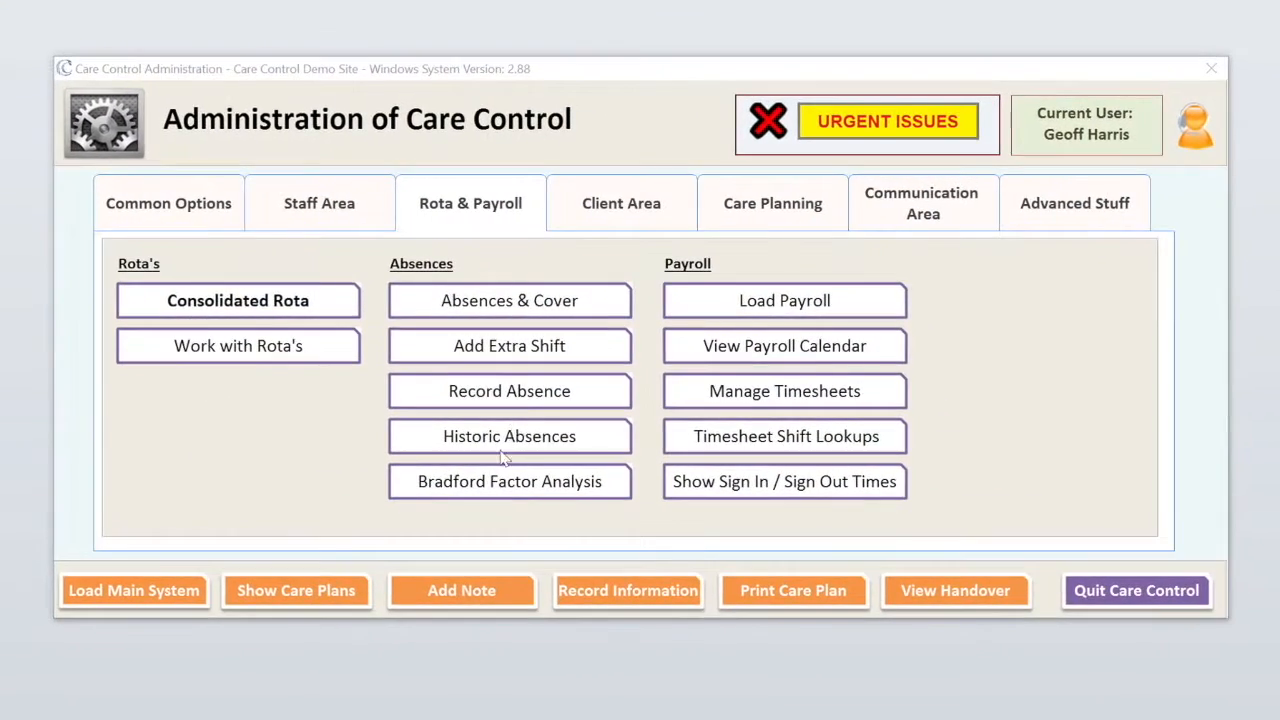
- Open Add Extra Shift under Absences on the Rota & Payroll tab
{"action": "left_click", "coordinate": [503, 358]}
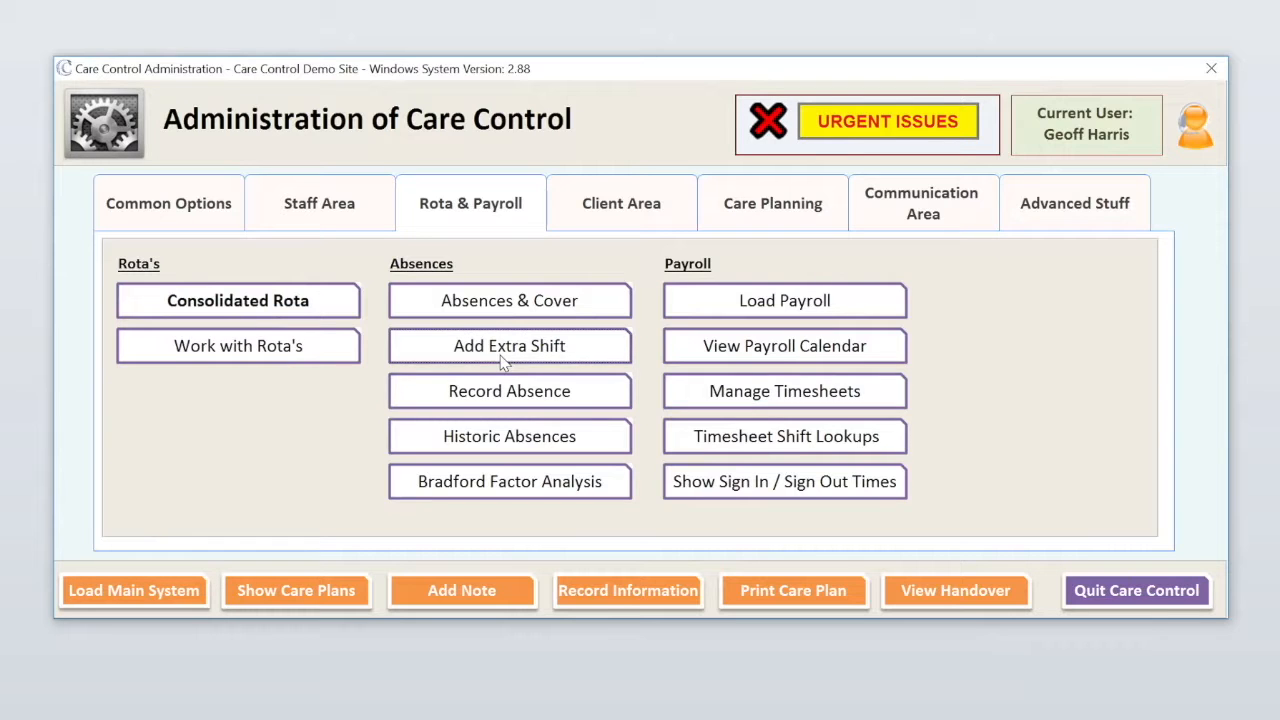
{"action": "left_click", "coordinate": [503, 358]}
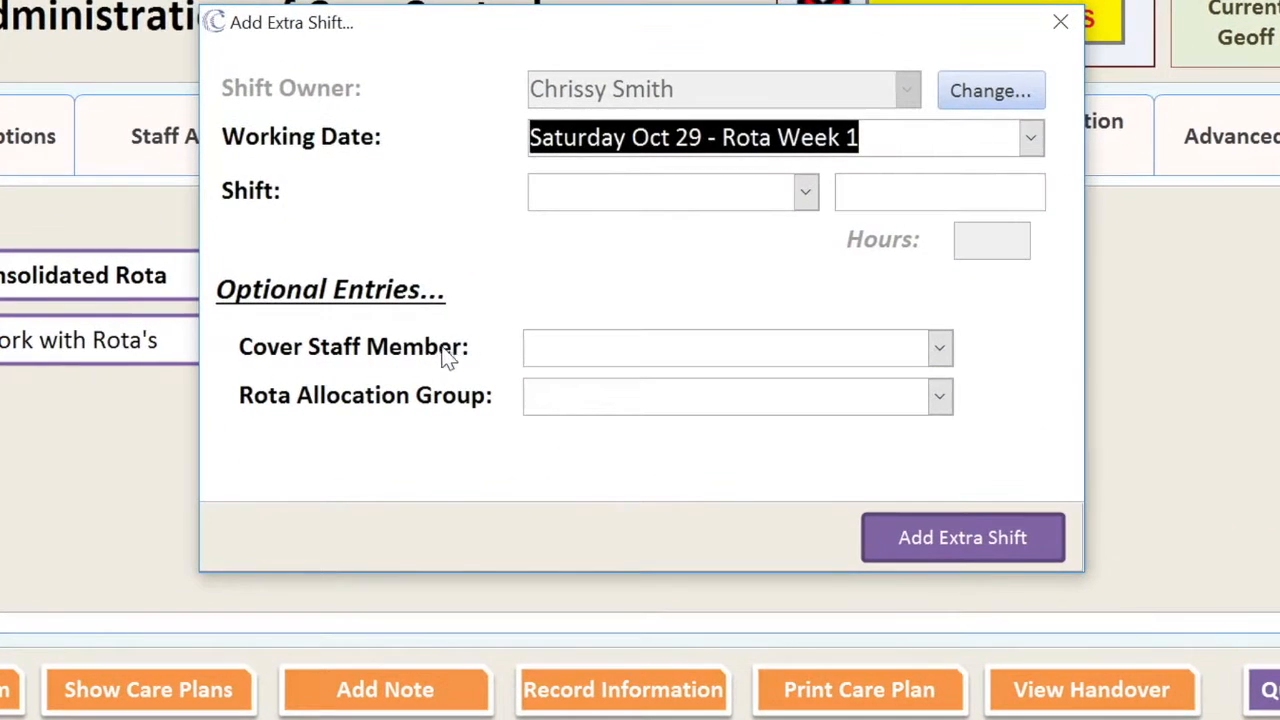
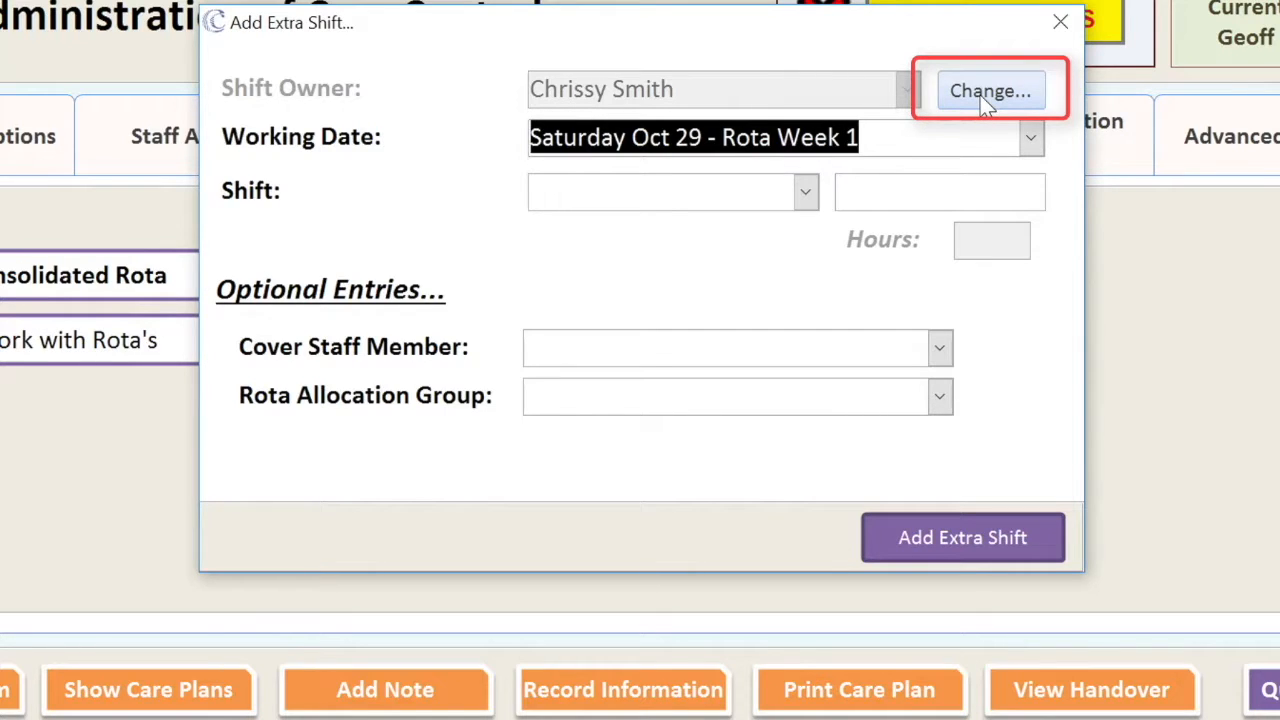
- Make the placeholder staff record the shift owner, working on Friday Nov 04
{"action": "left_click", "coordinate": [980, 96]}
{"action": "left_click", "coordinate": [907, 92]}
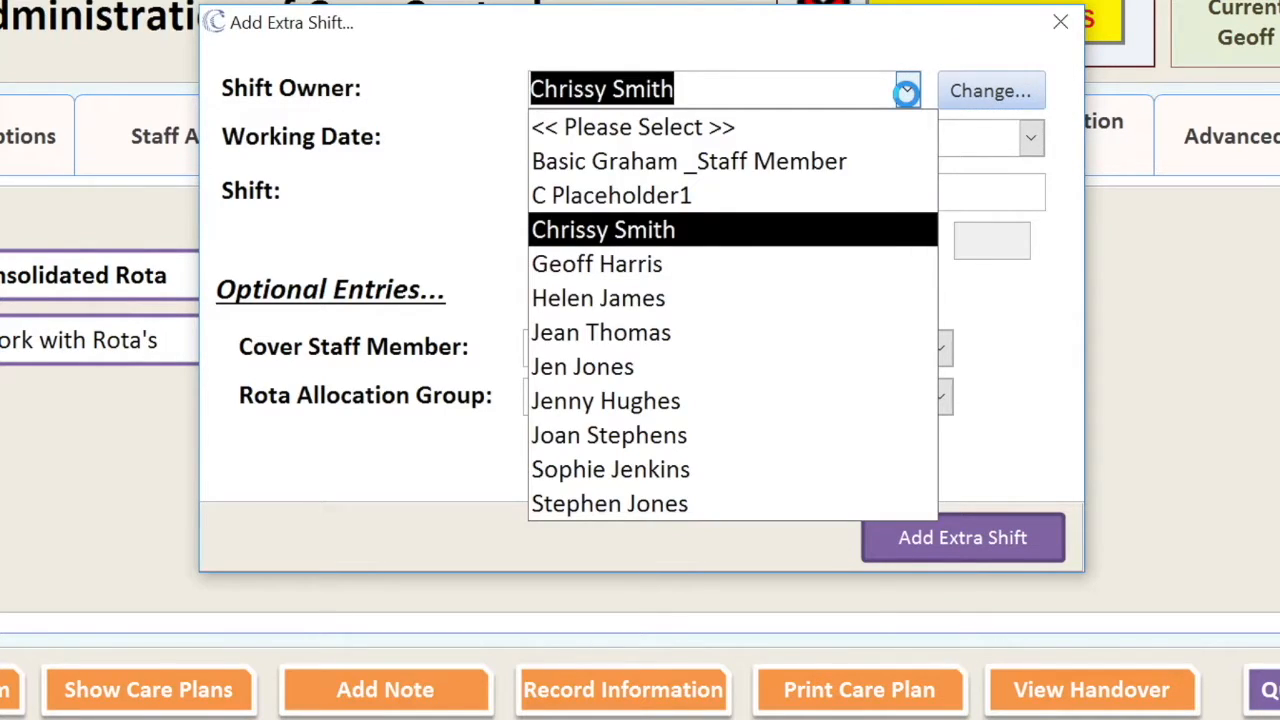
{"action": "left_click", "coordinate": [745, 200]}
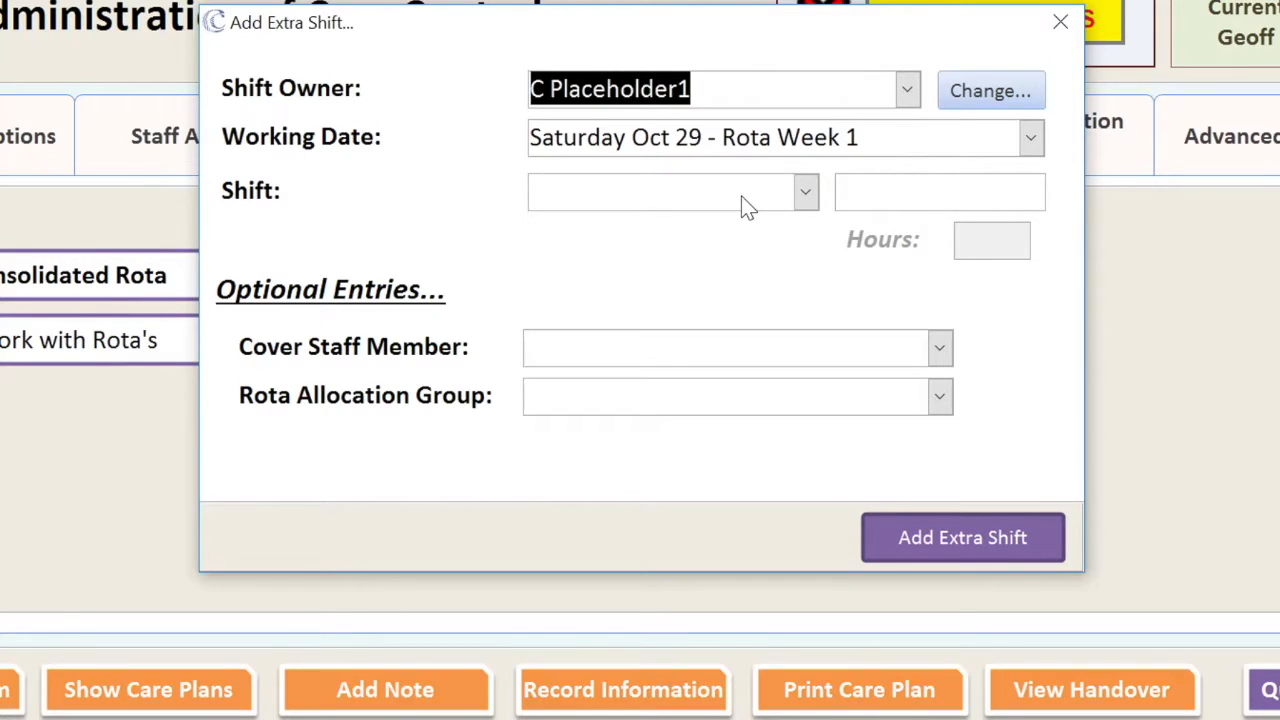
{"action": "left_click", "coordinate": [1032, 140]}
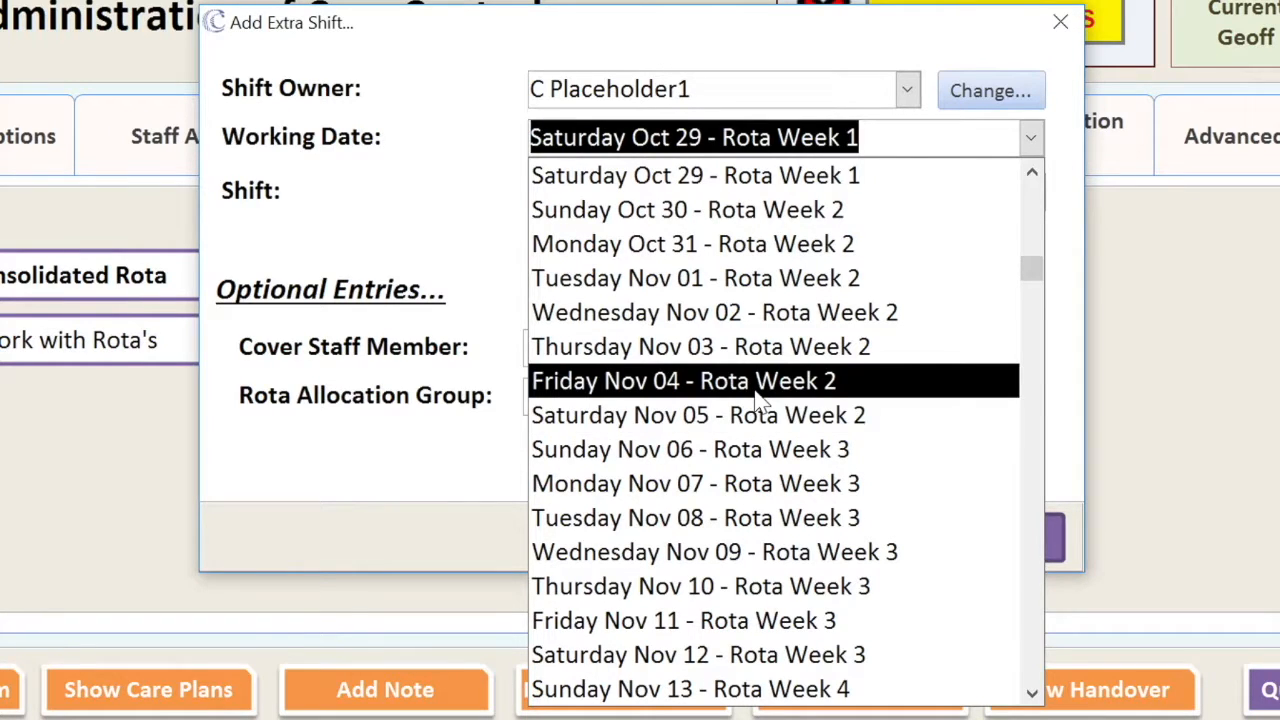
{"action": "left_click", "coordinate": [694, 388]}
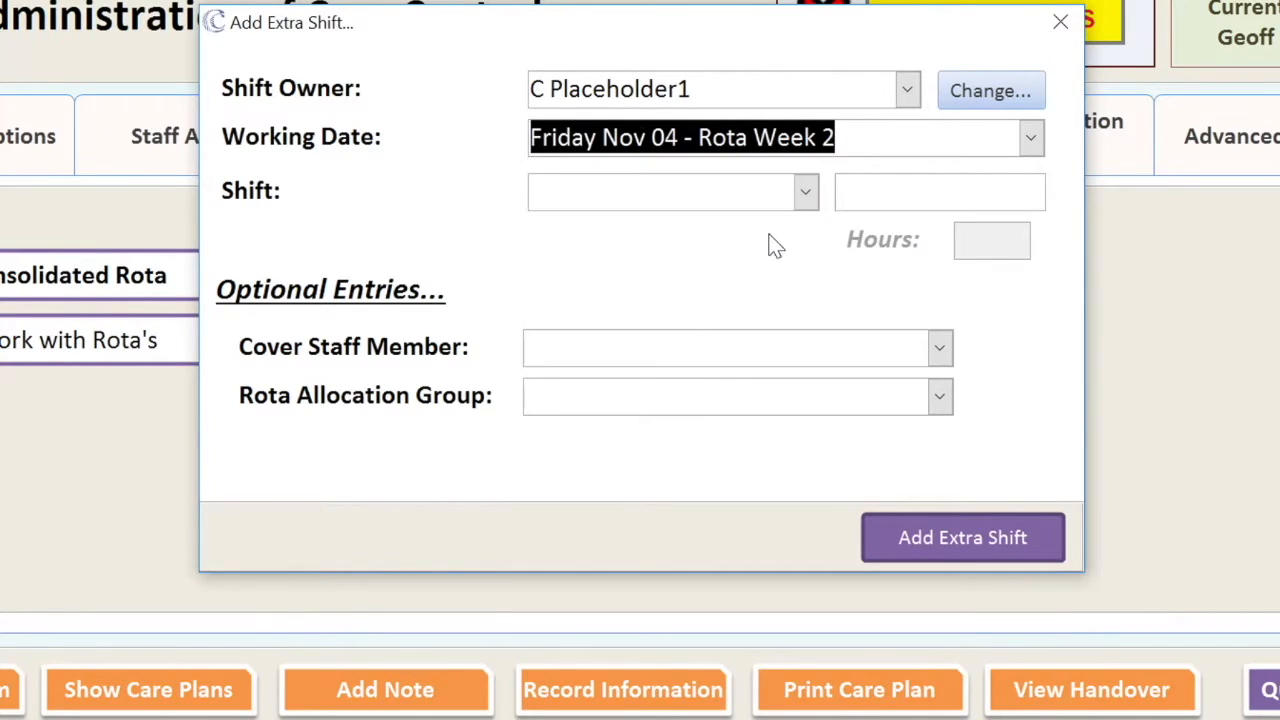
- Choose the 8 to 2 shift and change its times to 07:30 - 13:00
{"action": "left_click", "coordinate": [806, 192]}
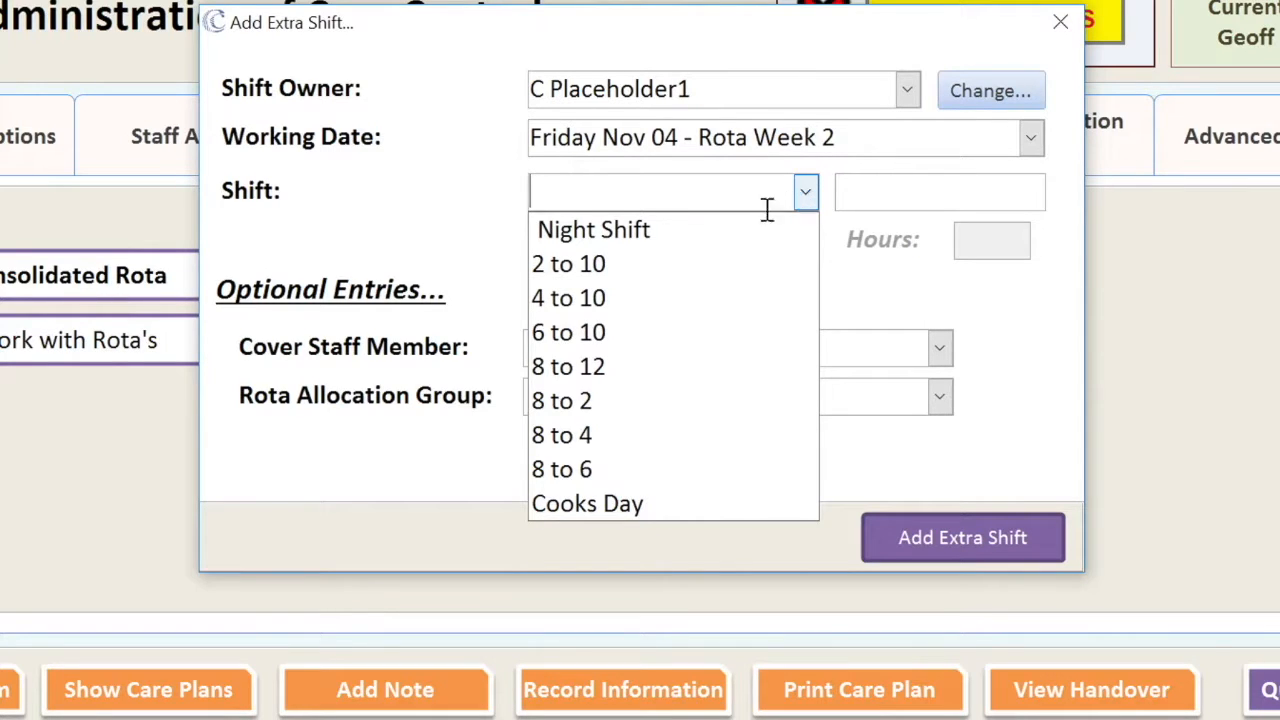
{"action": "left_click", "coordinate": [612, 402]}
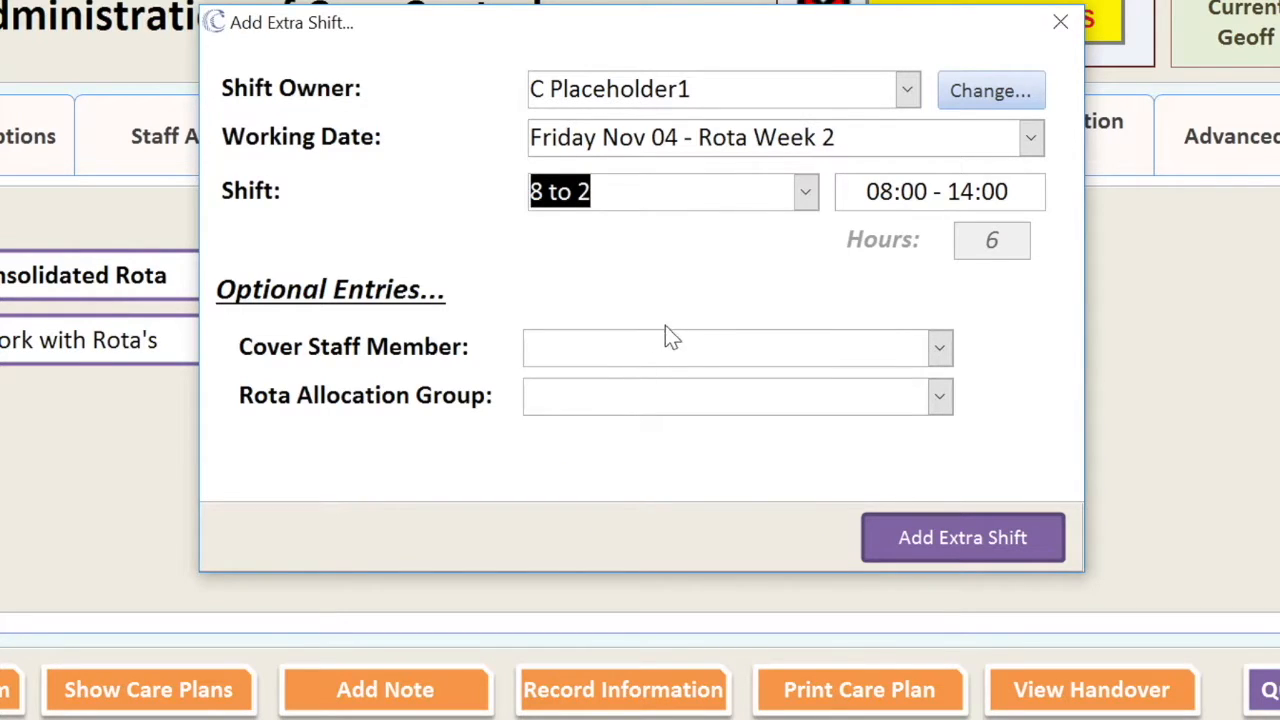
{"action": "key", "text": "Tab"}
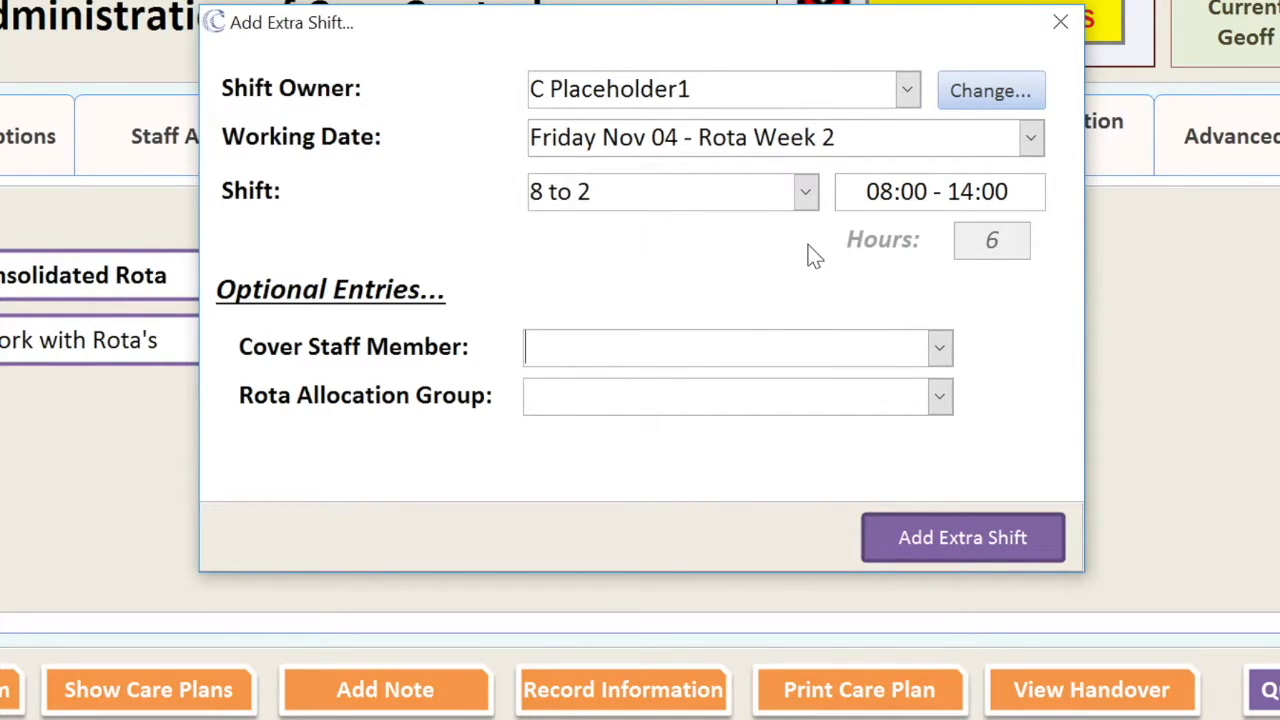
{"action": "left_click_drag", "start_coordinate": [866, 190], "coordinate": [1034, 190]}
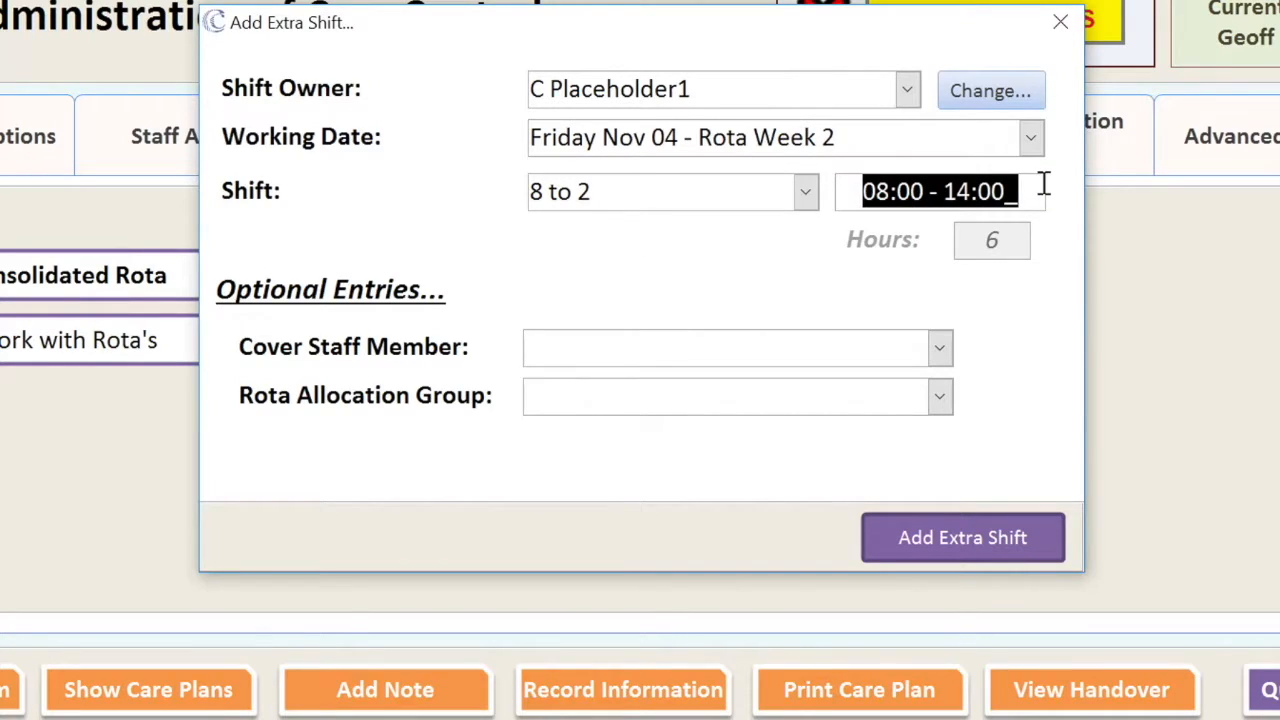
{"action": "type", "text": "07:30 - "}
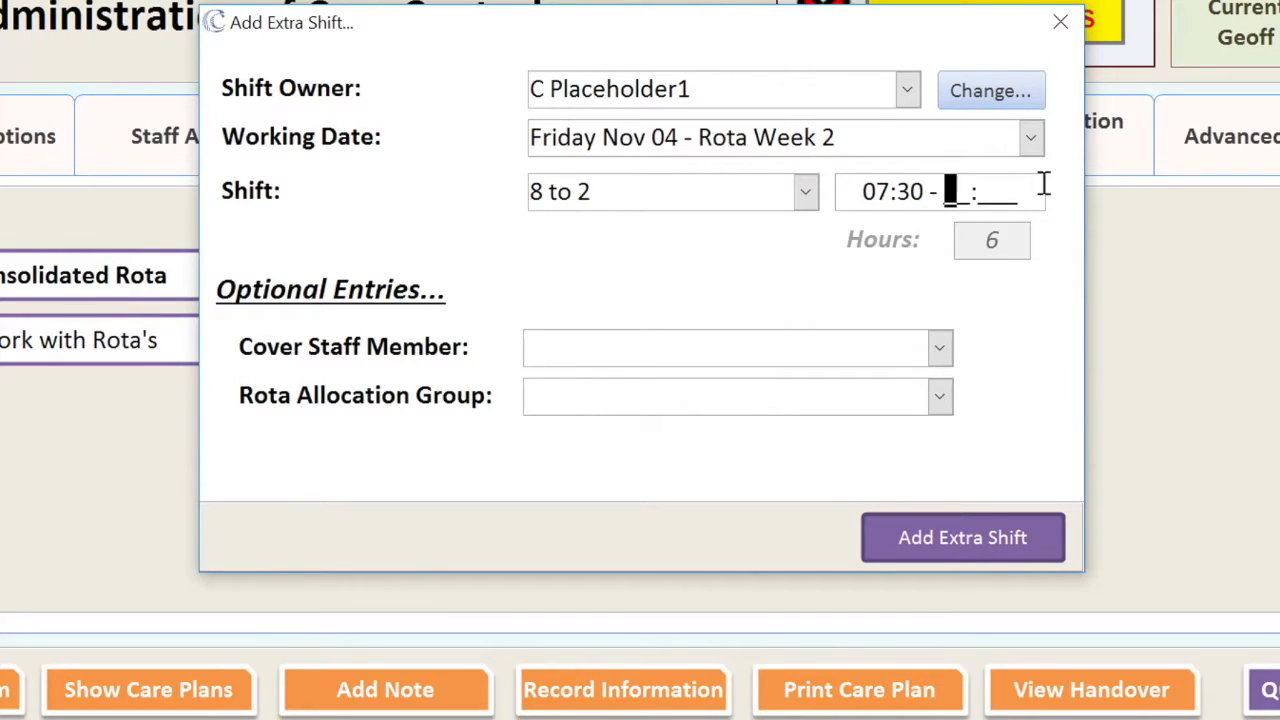
{"action": "type", "text": "13:00"}
{"action": "key", "text": "Tab"}
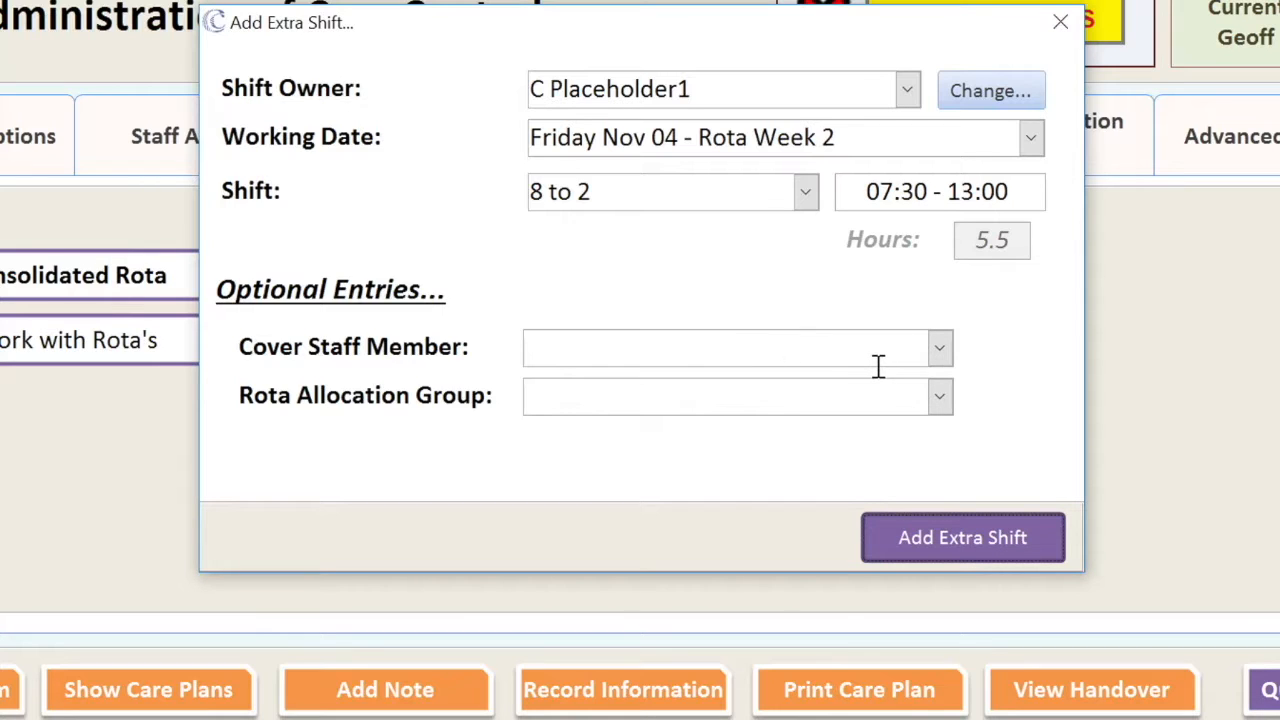
- Assign a care assistant as cover and save the extra shift
{"action": "left_click", "coordinate": [939, 347]}
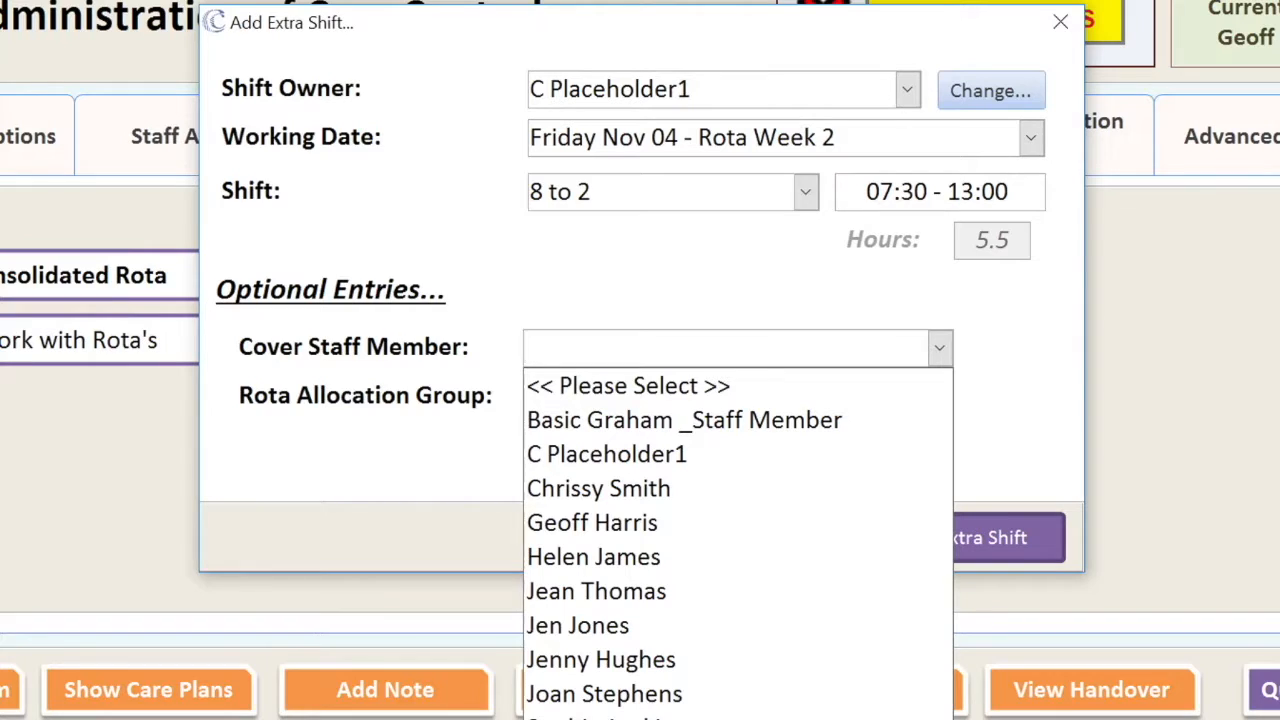
{"action": "left_click", "coordinate": [655, 719]}
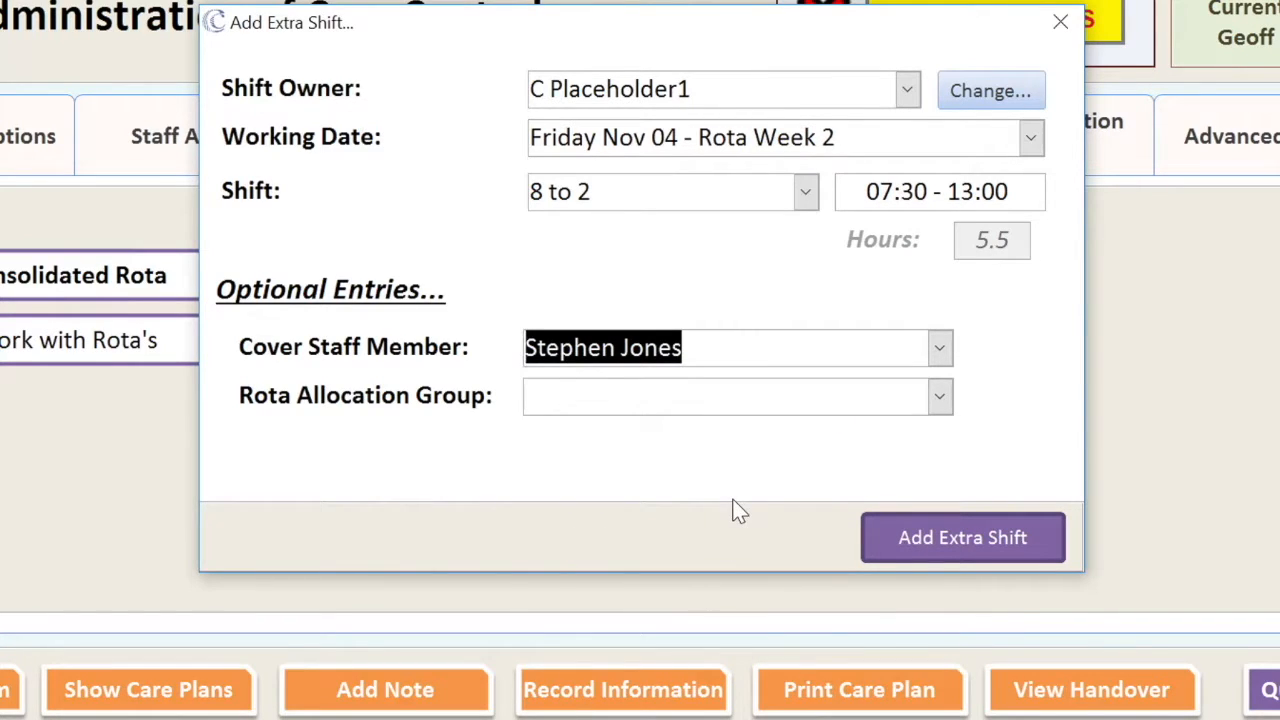
{"action": "left_click", "coordinate": [966, 539]}
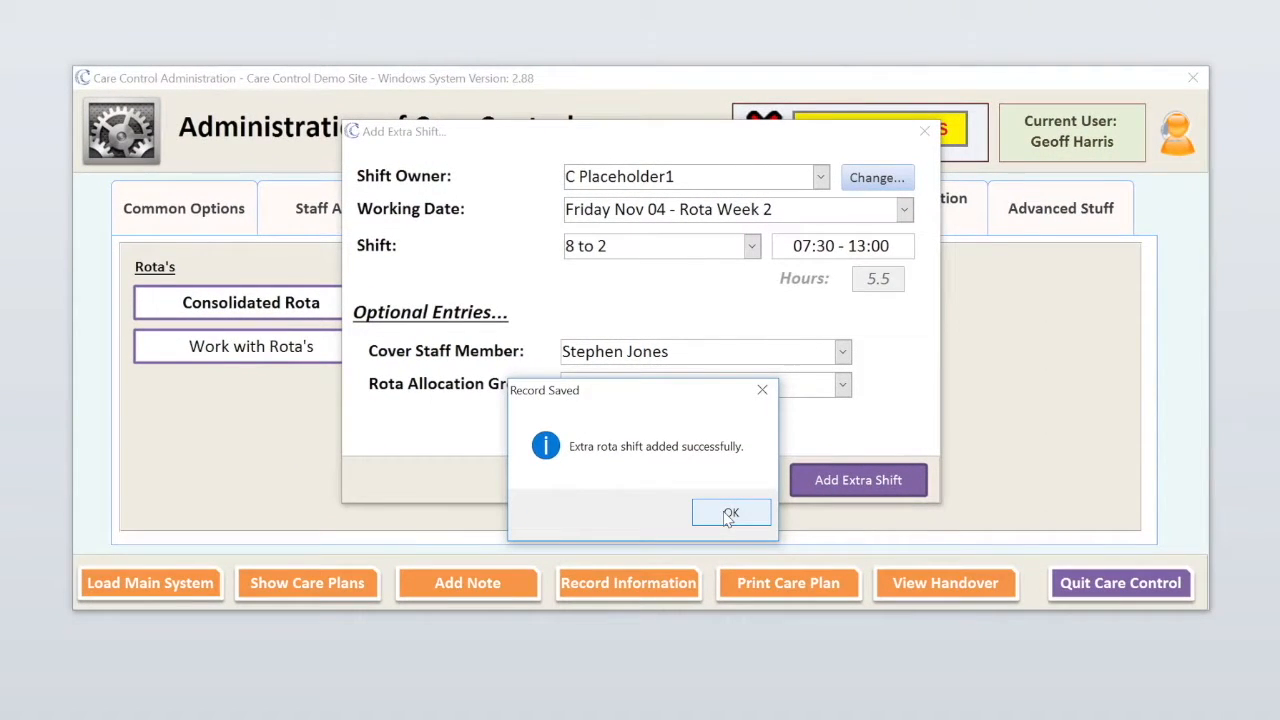
{"action": "left_click", "coordinate": [728, 518]}
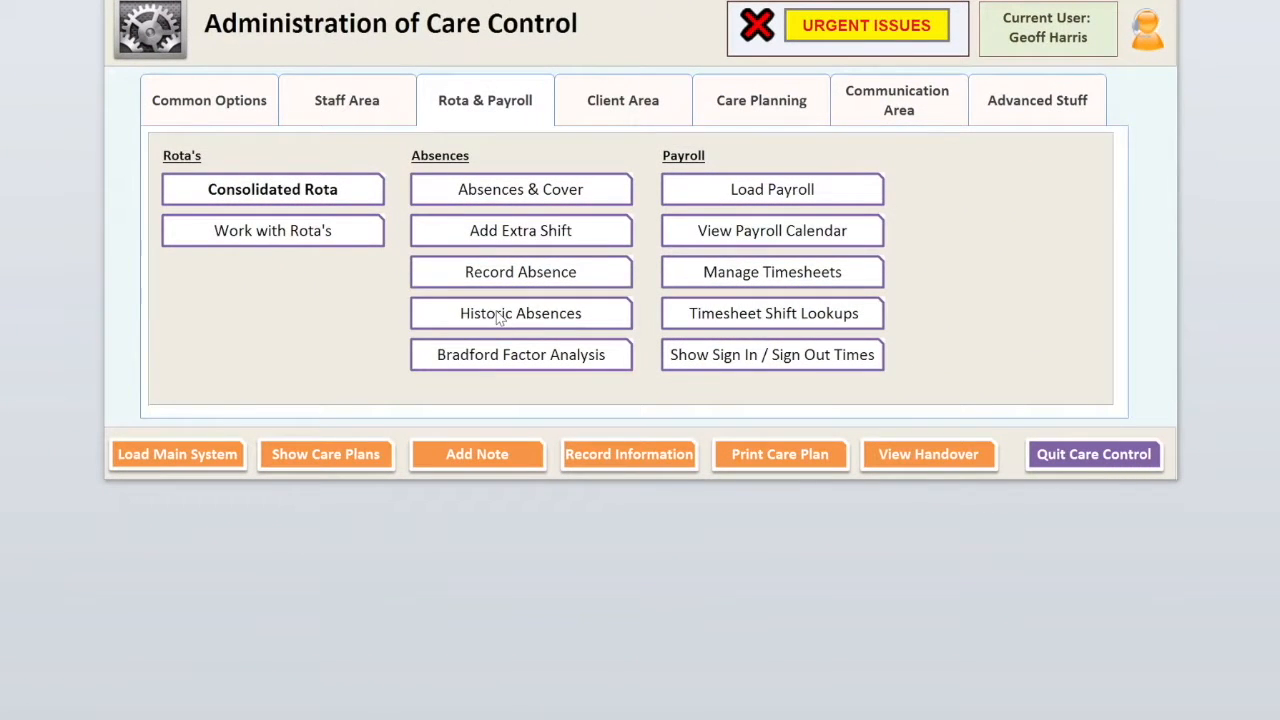
- Select the 30/10–03/11 bad-cold absence in Historic Absences and cancel it
{"action": "left_click", "coordinate": [508, 320]}
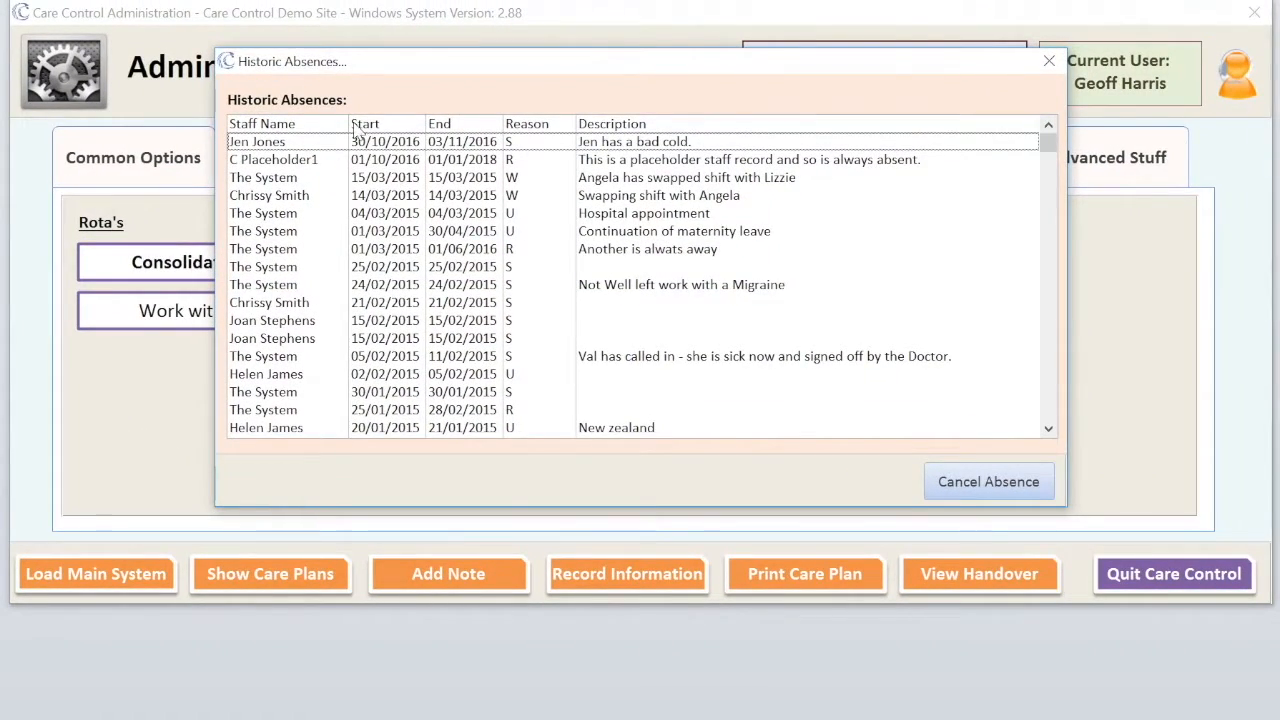
{"action": "left_click", "coordinate": [281, 145]}
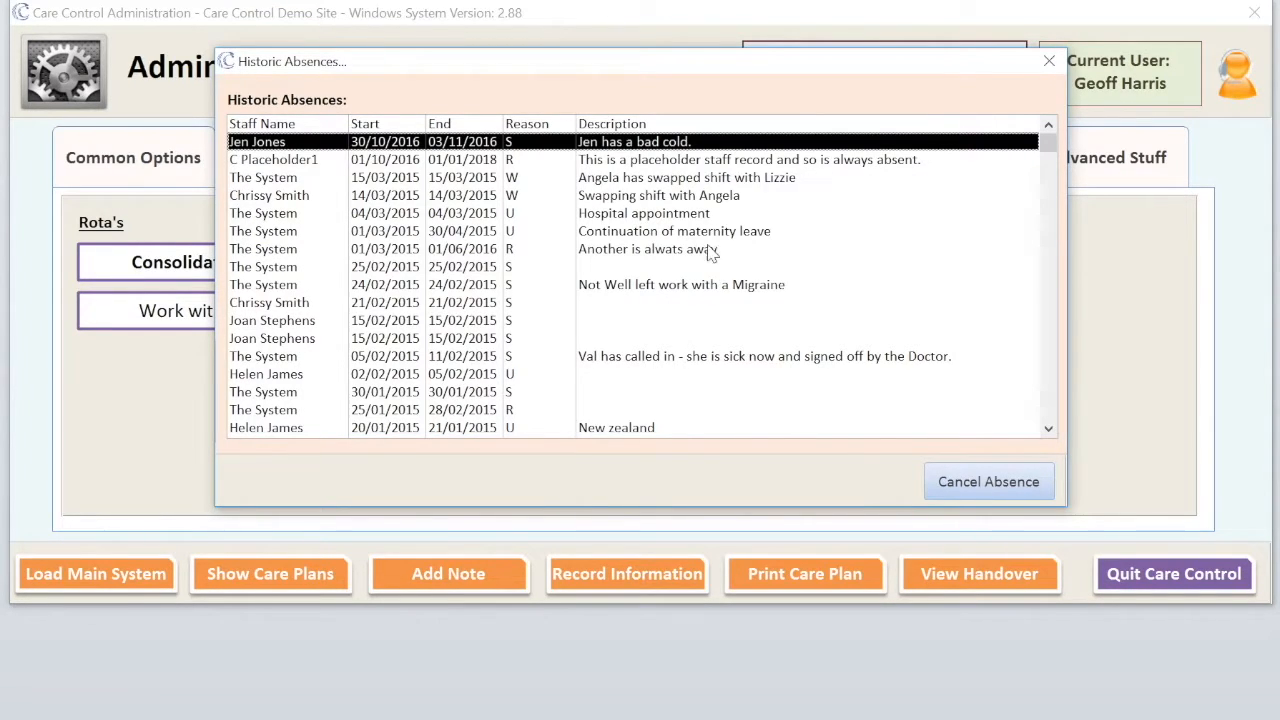
{"action": "left_click", "coordinate": [980, 483]}
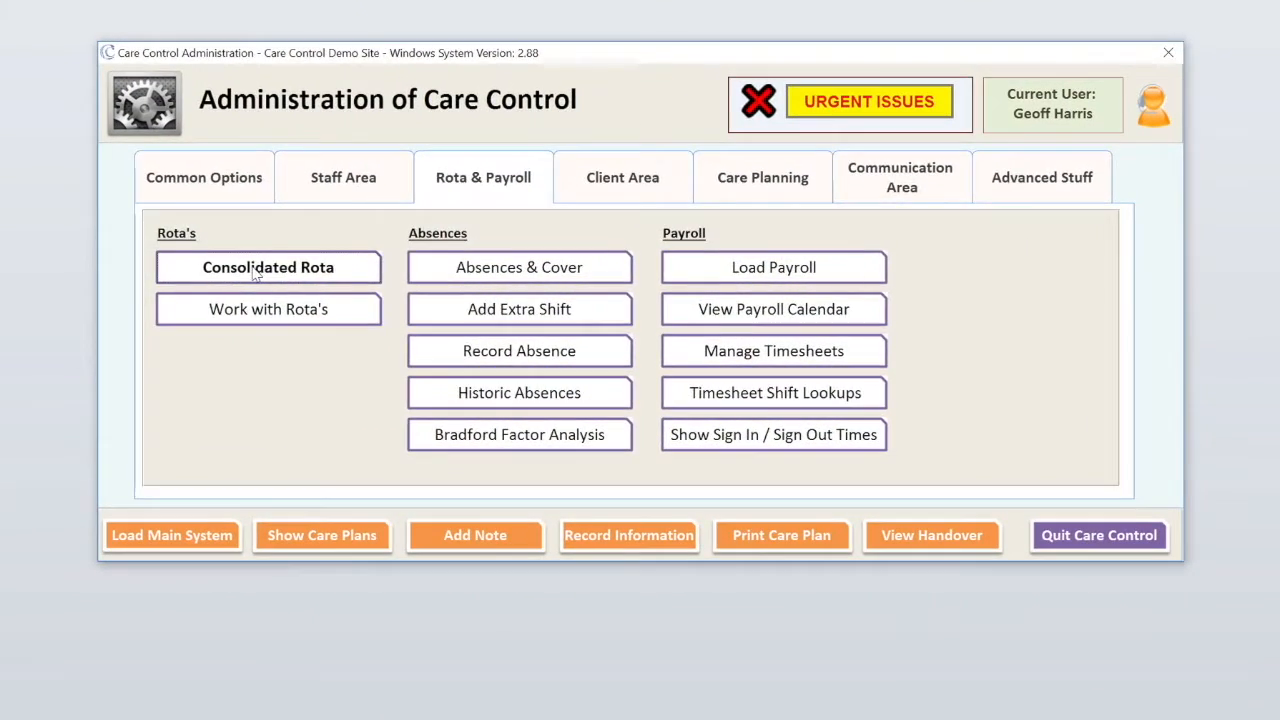
- Check the consolidated rota for 30 Oct–05 Nov, then return to 23–29 October
{"action": "left_click", "coordinate": [362, 268]}
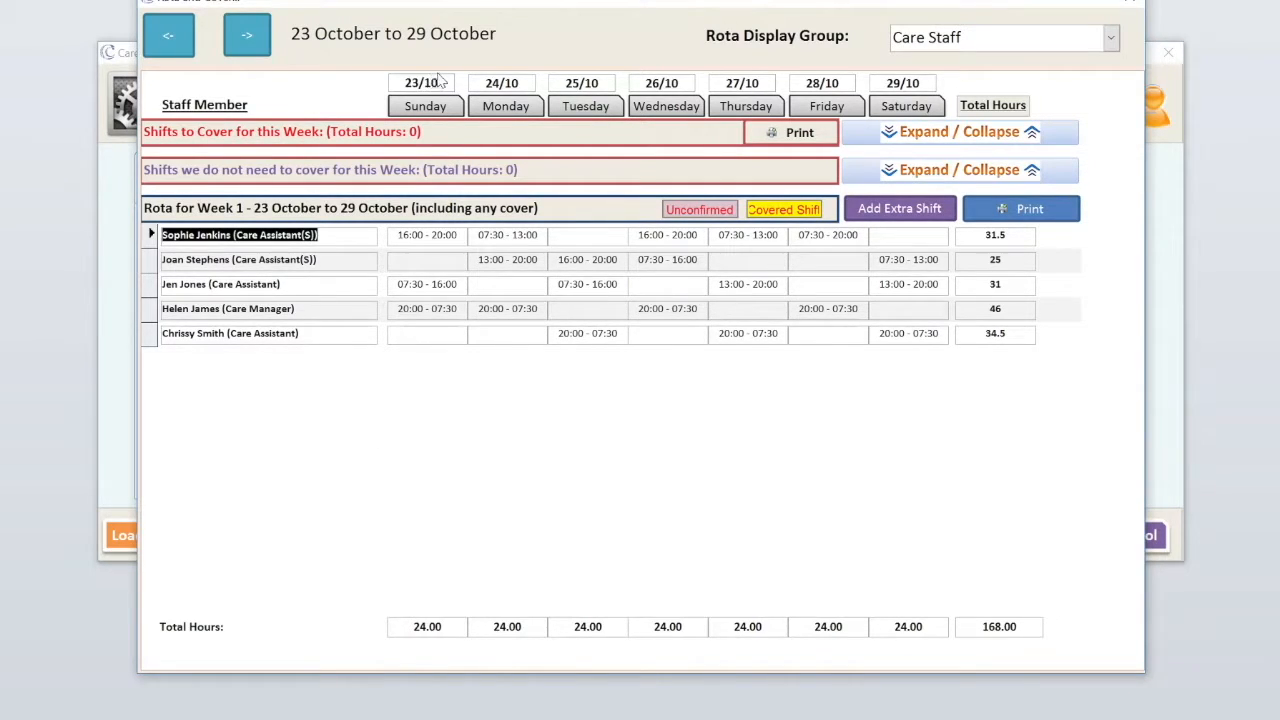
{"action": "left_click", "coordinate": [252, 42]}
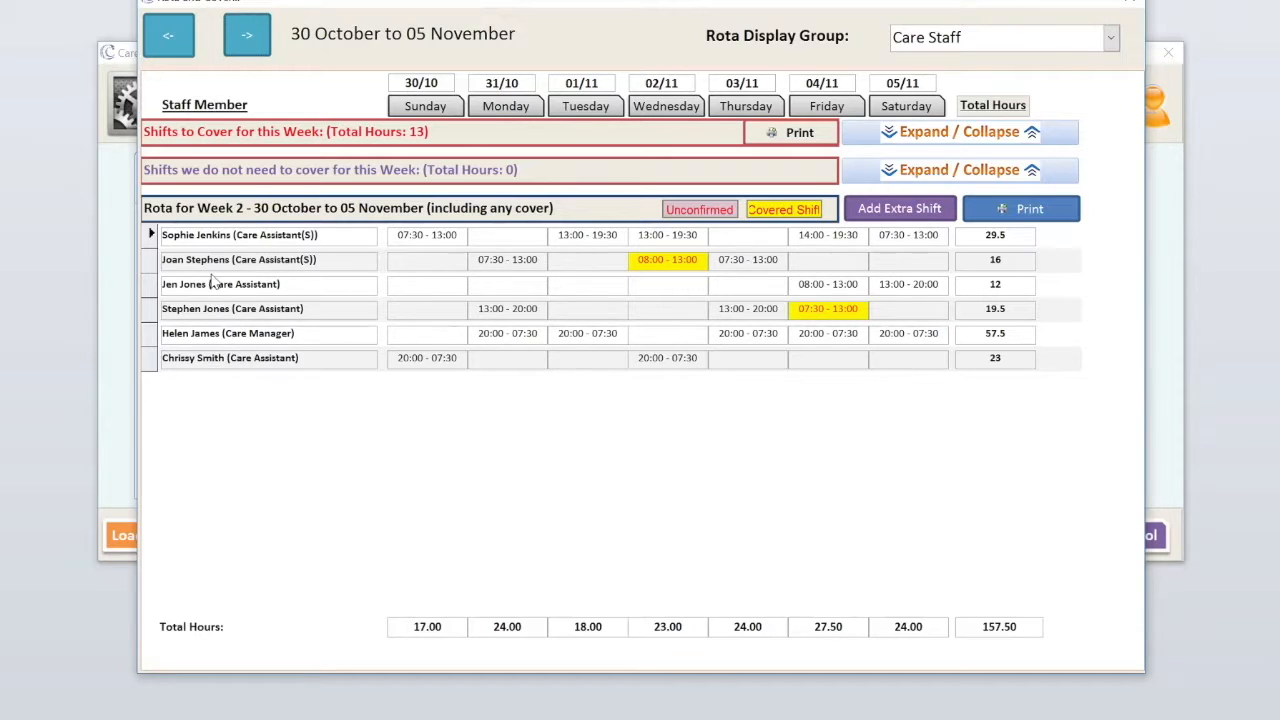
{"action": "left_click", "coordinate": [170, 38]}
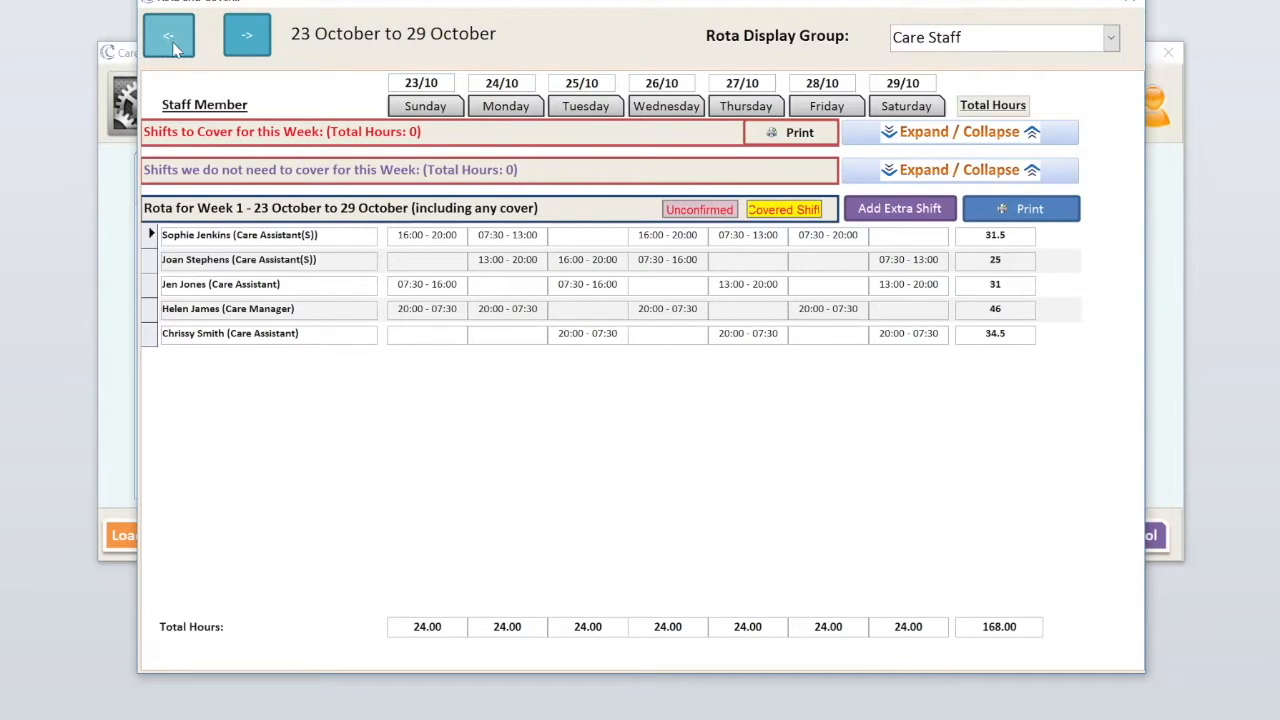
- Review the daily rota for Monday 24 and Tuesday 25 October, then move to 30 Oct–05 Nov
{"action": "left_click", "coordinate": [507, 107]}
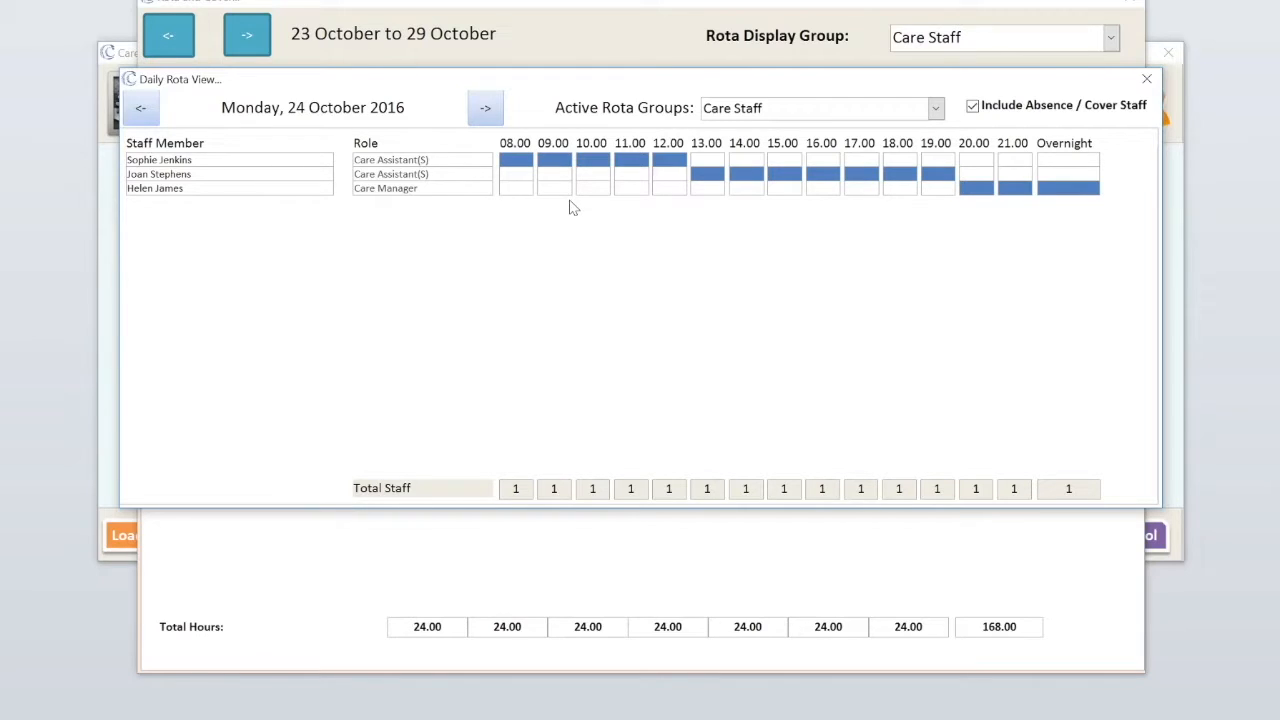
{"action": "left_click", "coordinate": [485, 109]}
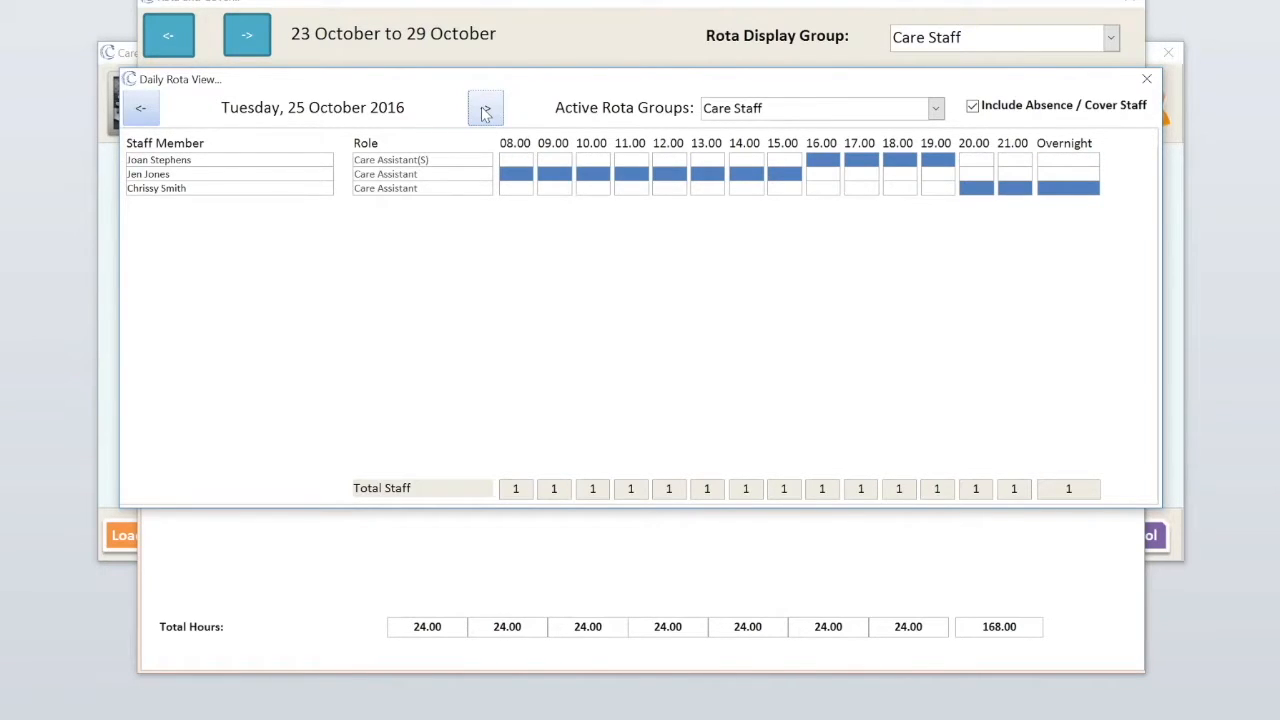
{"action": "left_click", "coordinate": [1148, 80]}
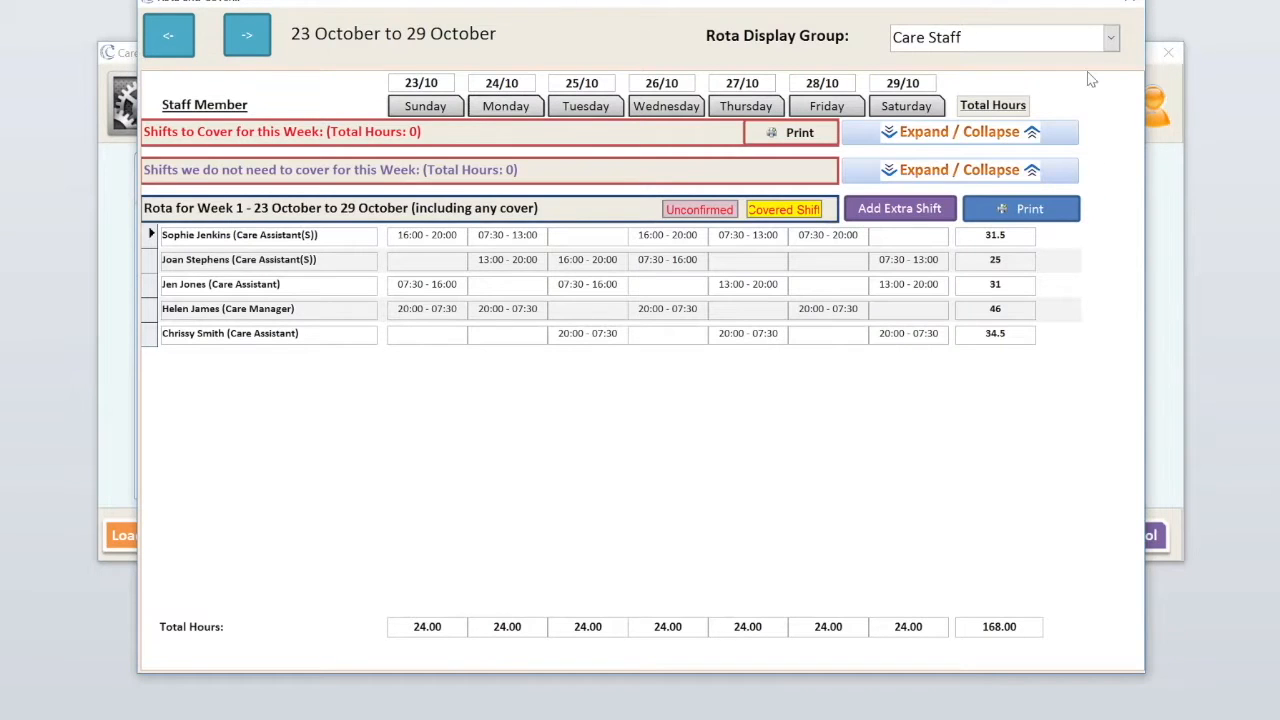
{"action": "left_click", "coordinate": [248, 38]}
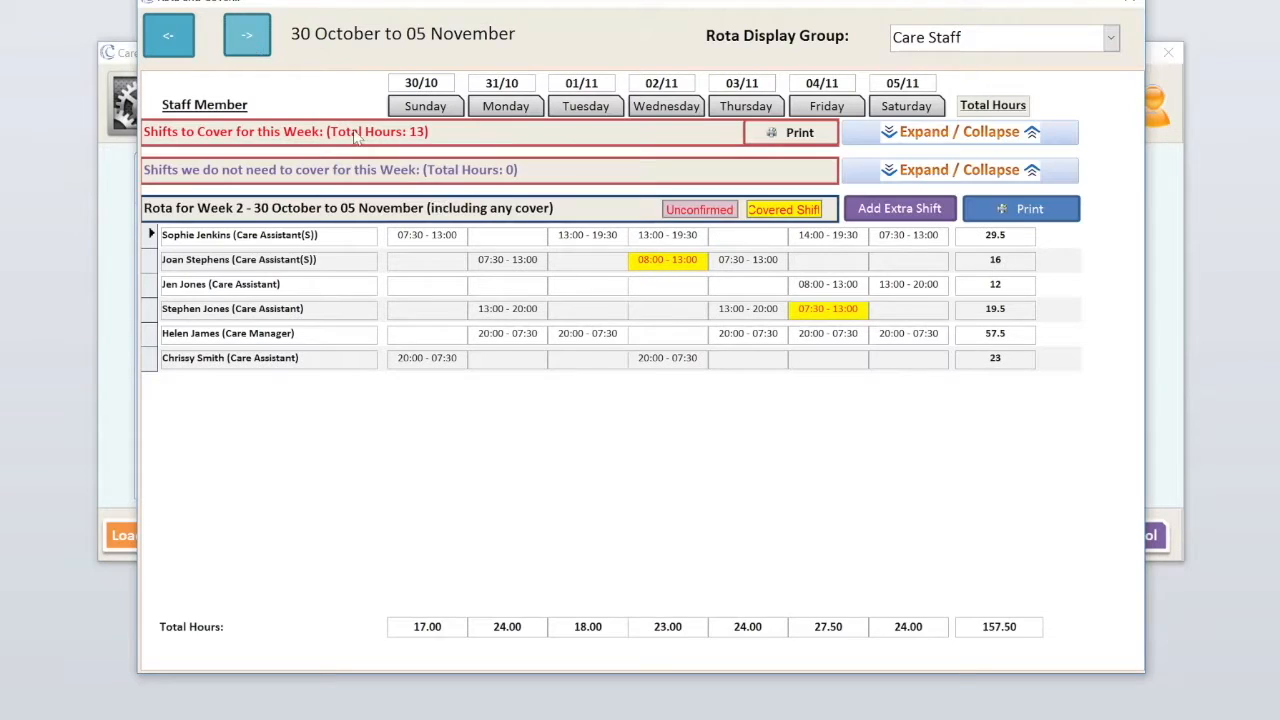
- Review the shifts needing cover and the daily staffing for Tuesday 01 November
{"action": "left_click", "coordinate": [926, 138]}
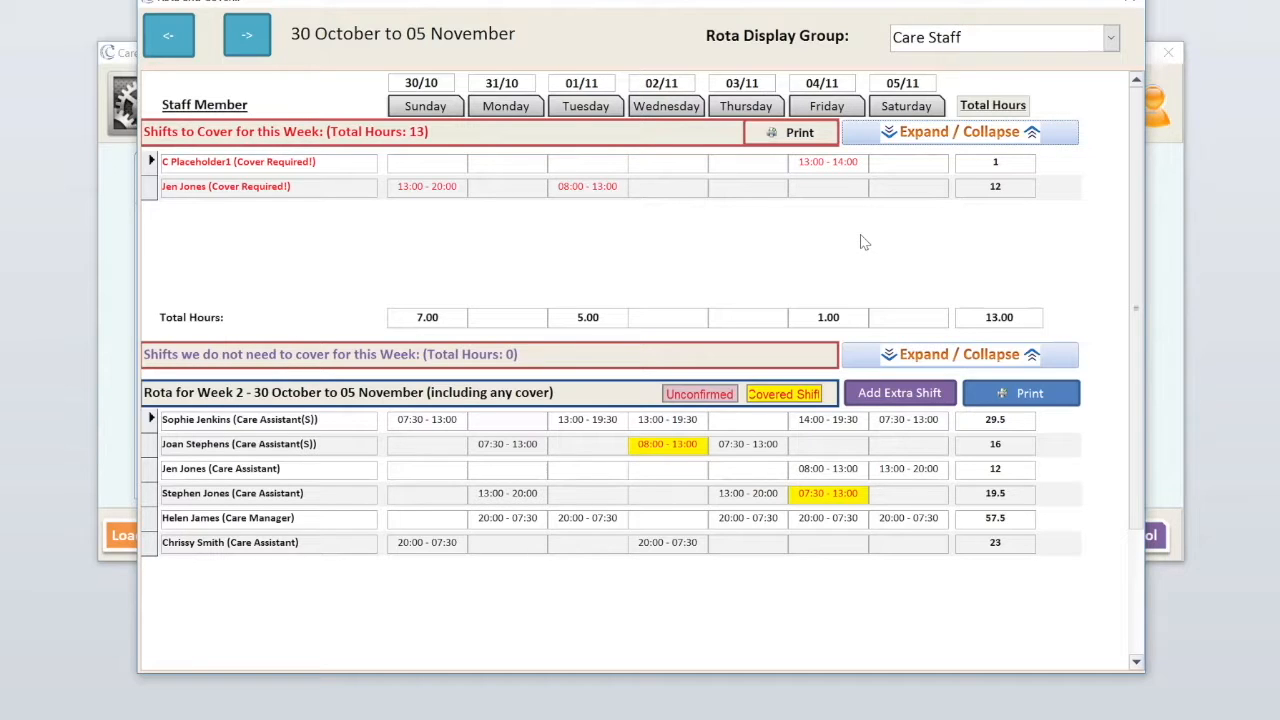
{"action": "left_click", "coordinate": [946, 145]}
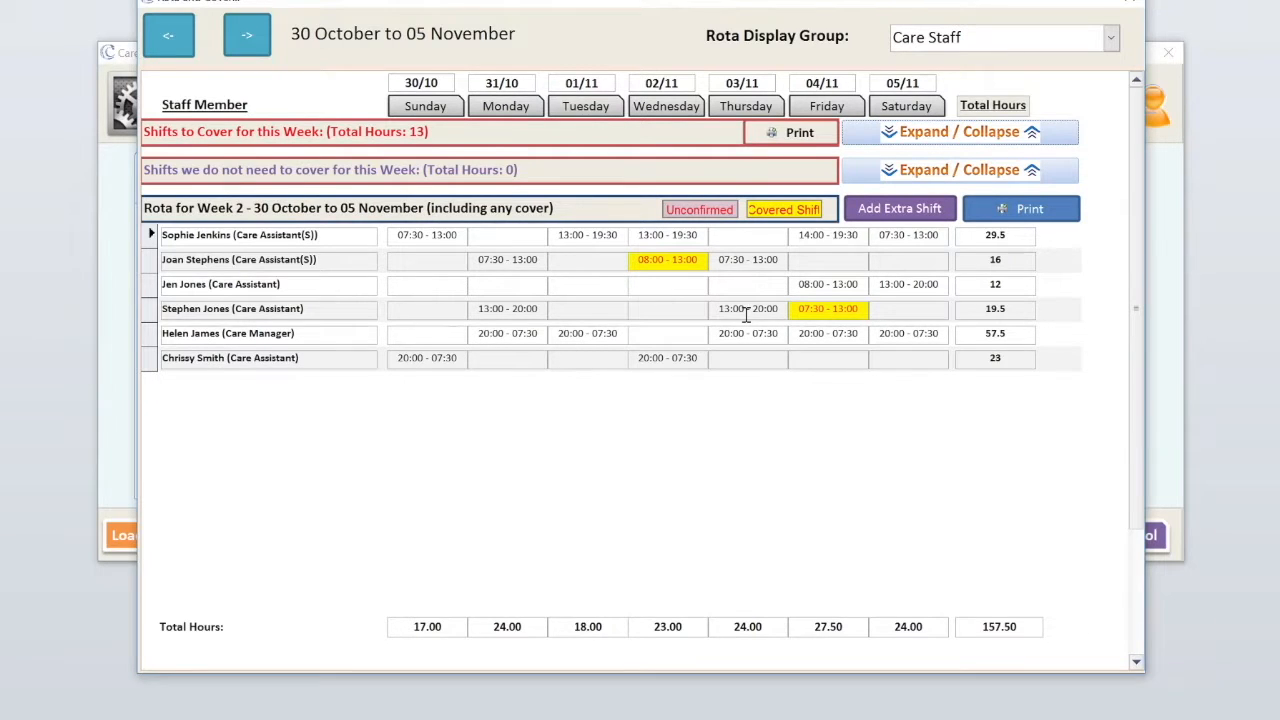
{"action": "left_click", "coordinate": [945, 136]}
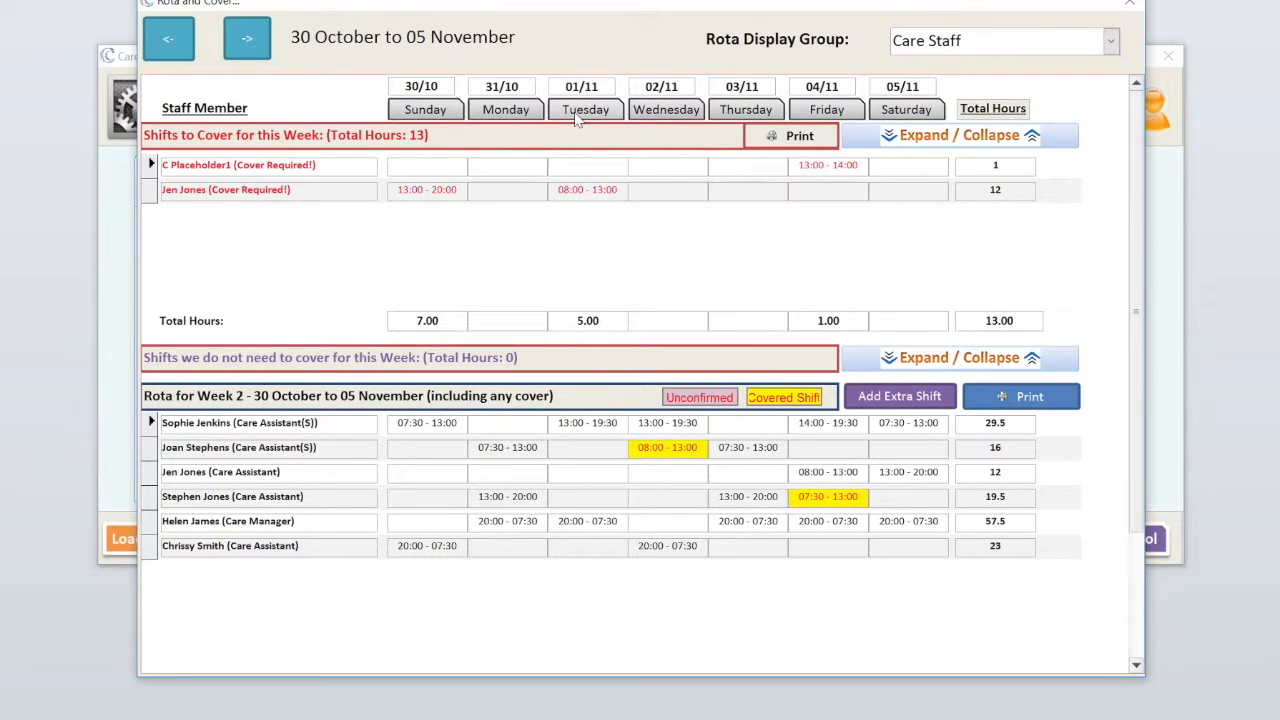
{"action": "left_click", "coordinate": [577, 118]}
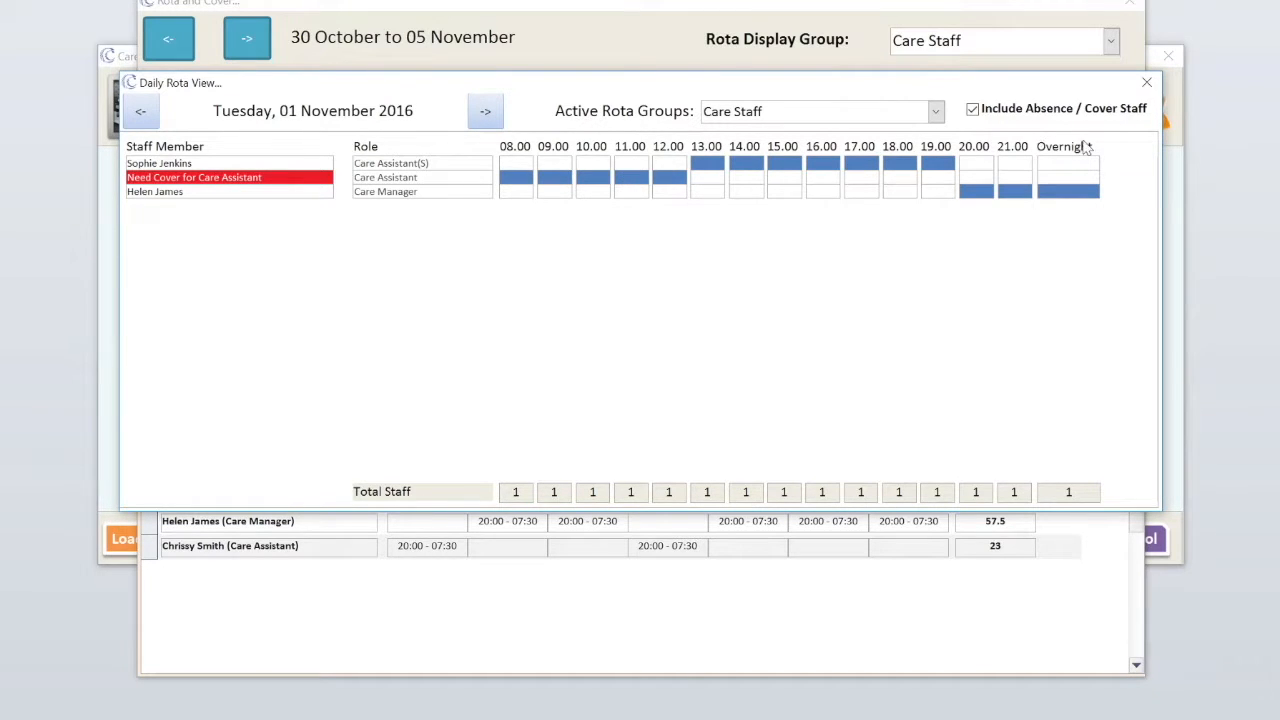
{"action": "left_click", "coordinate": [1146, 84]}
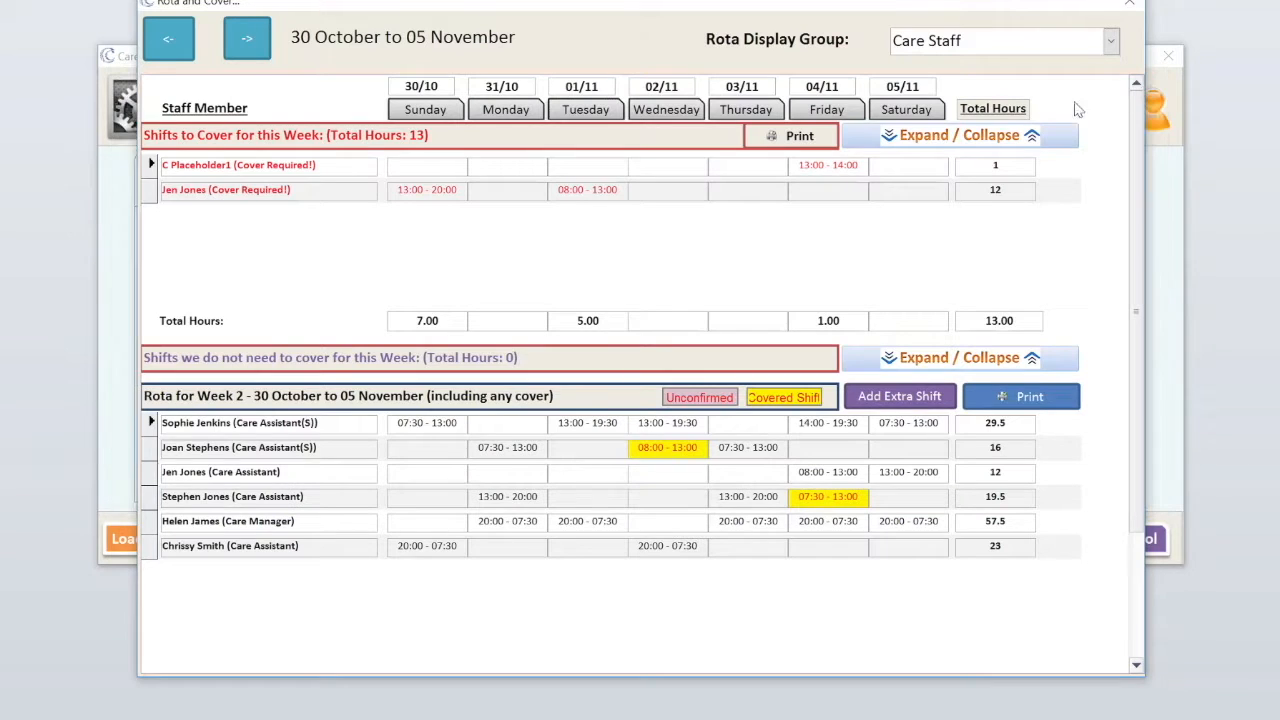
{"action": "left_click", "coordinate": [930, 135]}
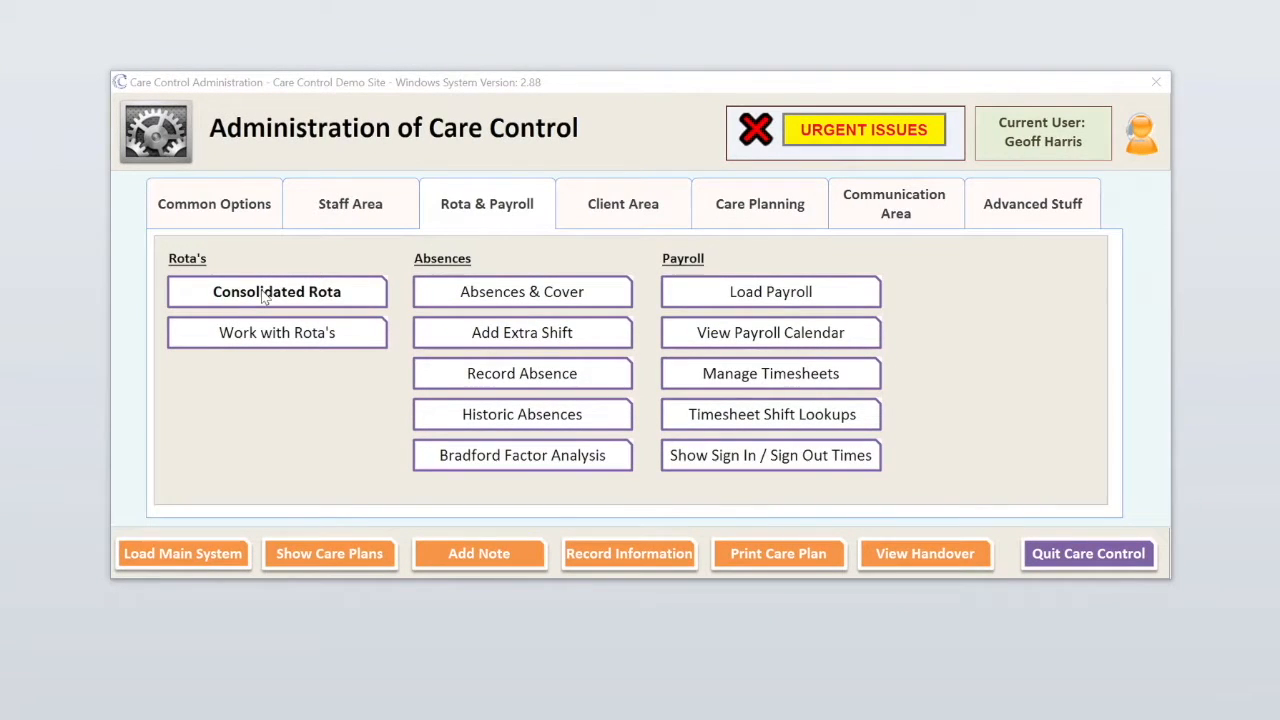
- Open the consolidated rota, check the care assistant's details, and select her Tuesday 25/10 shift
{"action": "left_click", "coordinate": [257, 288]}
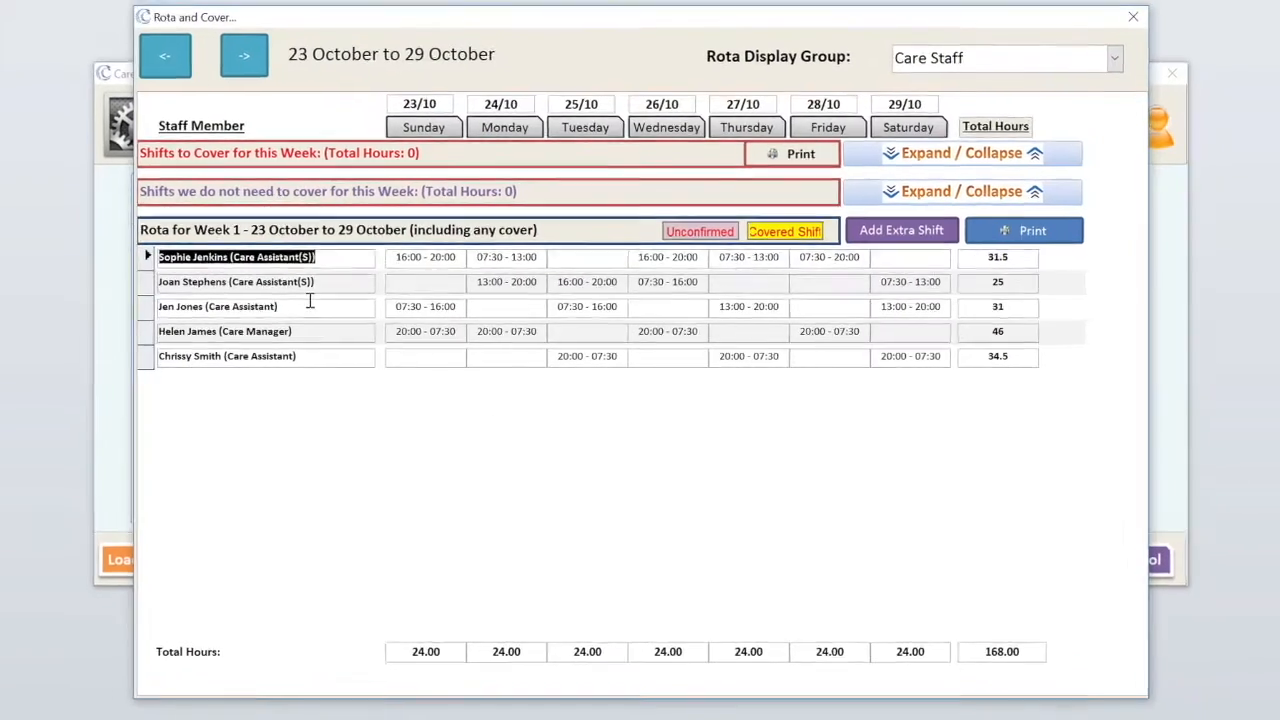
{"action": "double_click", "coordinate": [310, 305]}
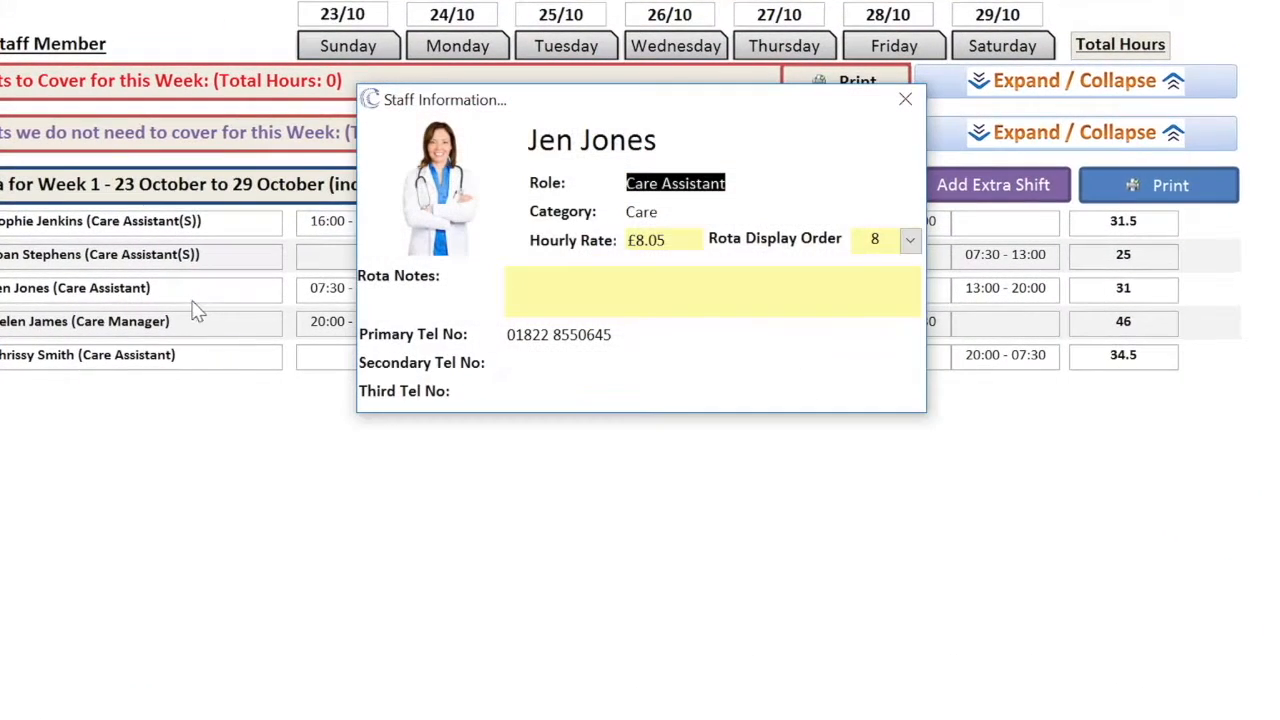
{"action": "left_click", "coordinate": [905, 101]}
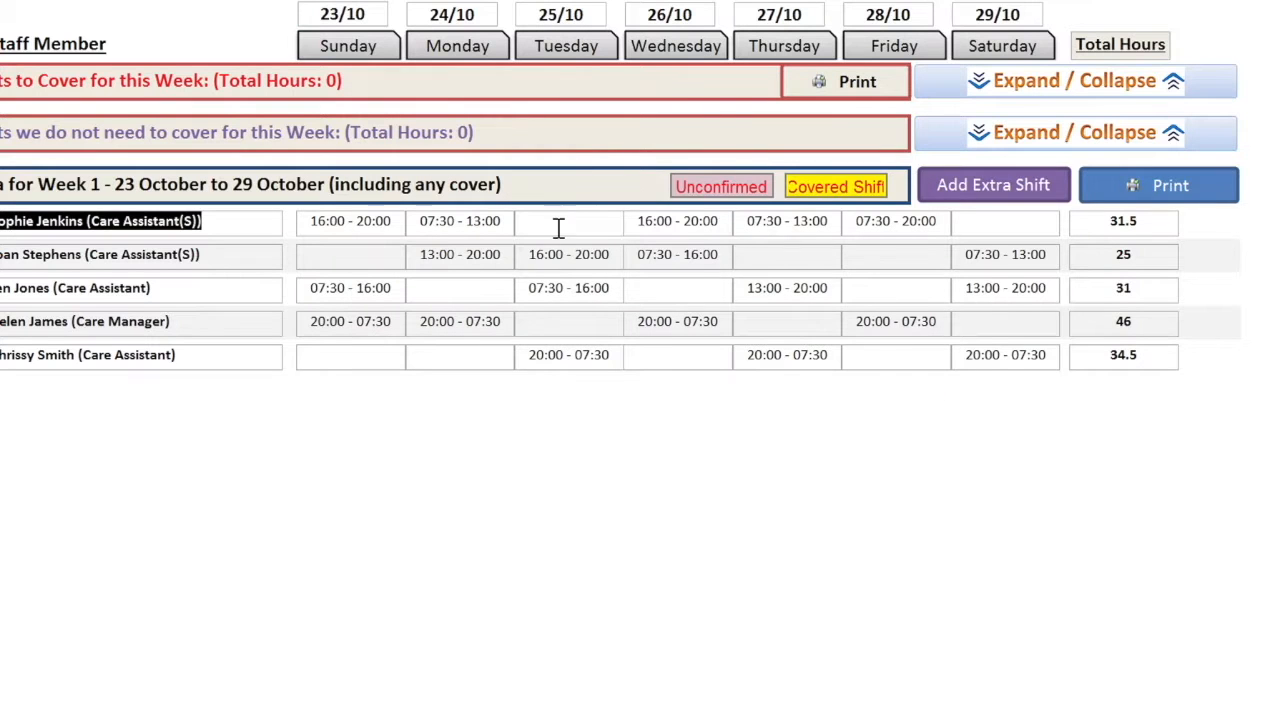
{"action": "left_click", "coordinate": [594, 288]}
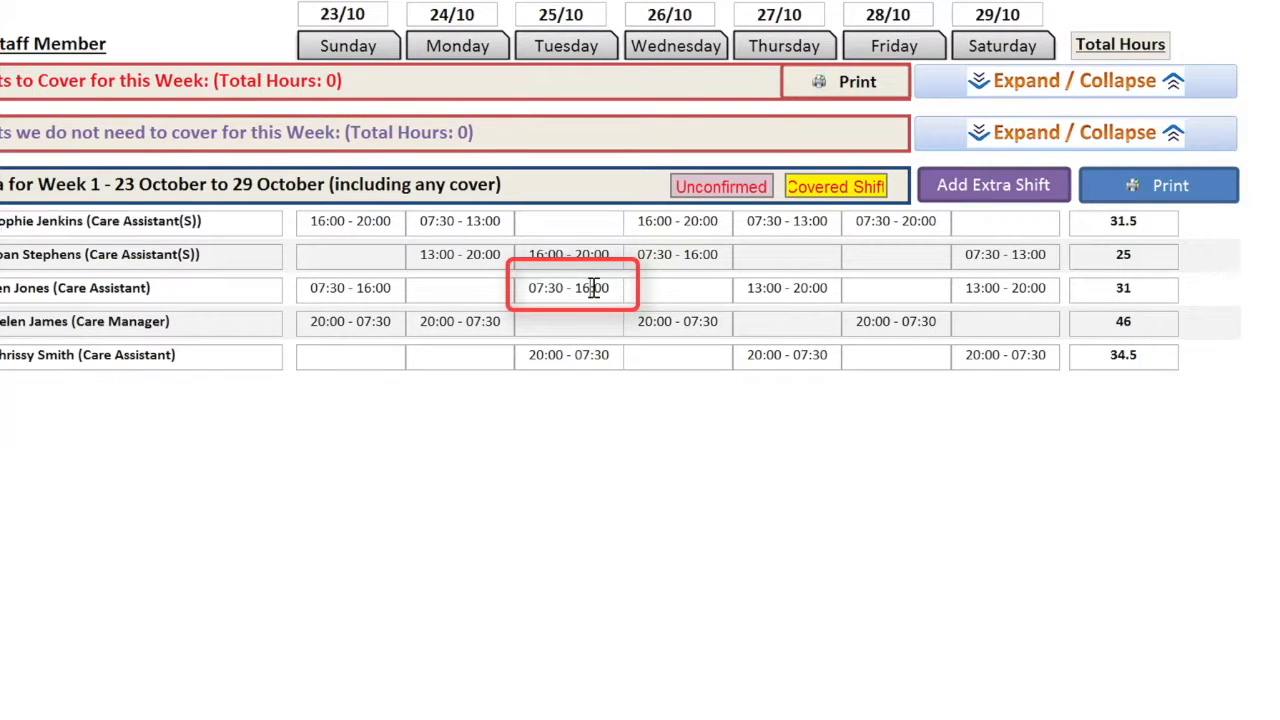
- Record the care assistant's Tuesday 25/10 shift as a Sickness absence and process it
{"action": "double_click", "coordinate": [594, 288]}
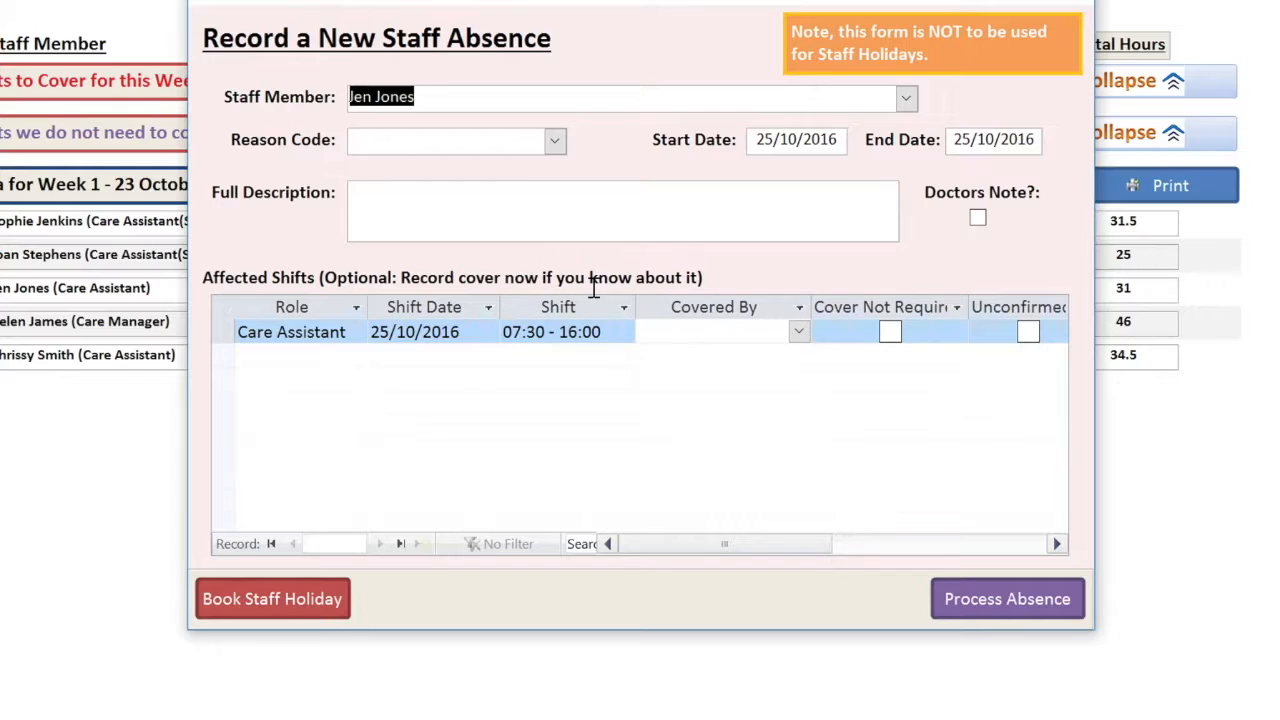
{"action": "left_click", "coordinate": [554, 140]}
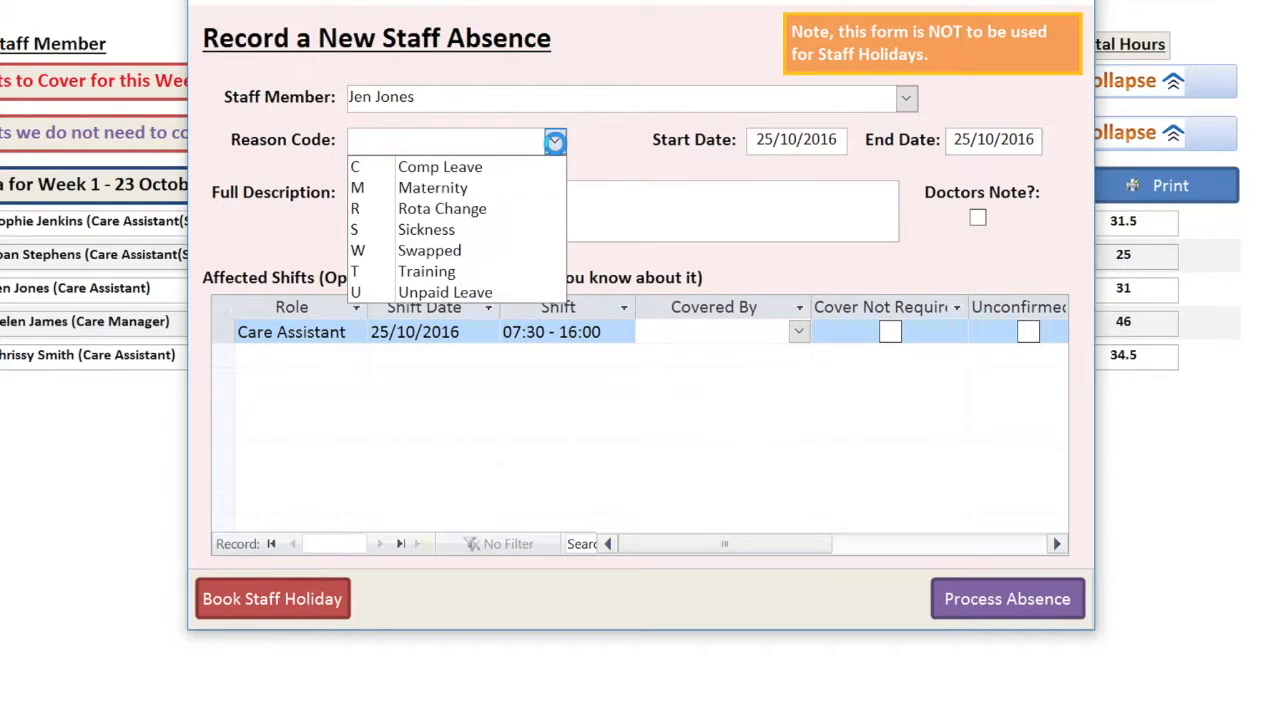
{"action": "left_click", "coordinate": [461, 230]}
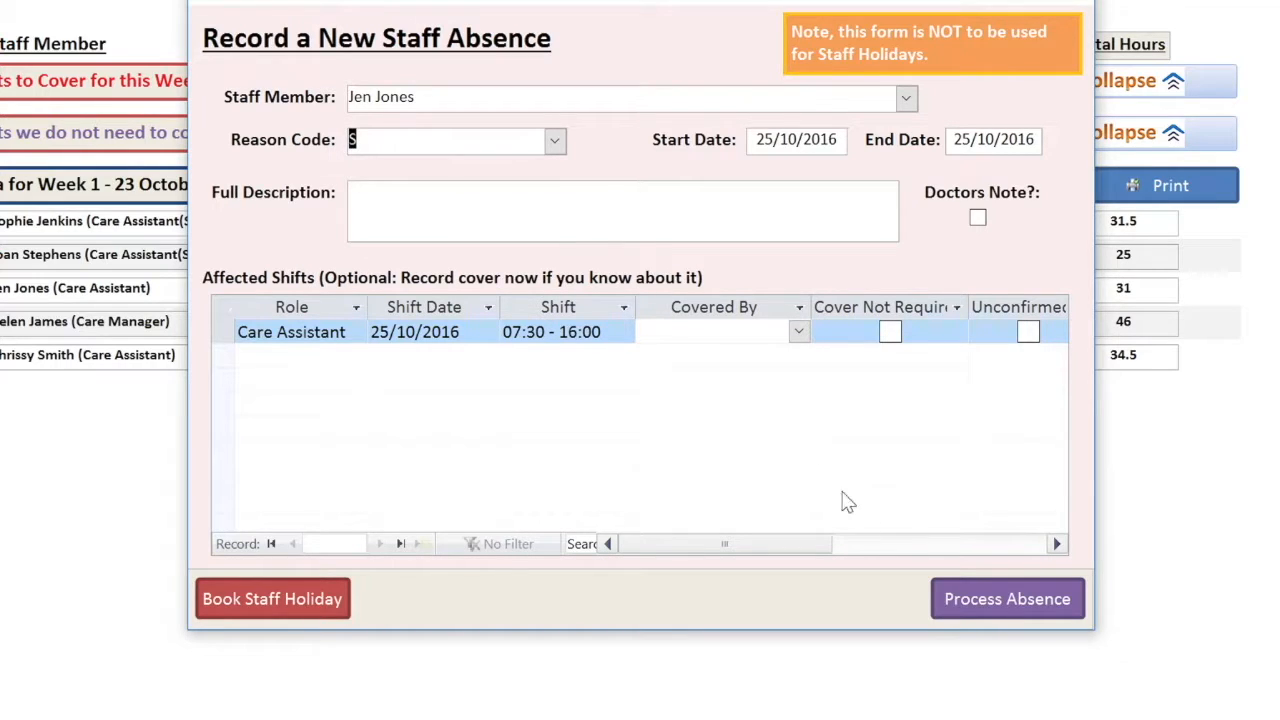
{"action": "left_click", "coordinate": [955, 595]}
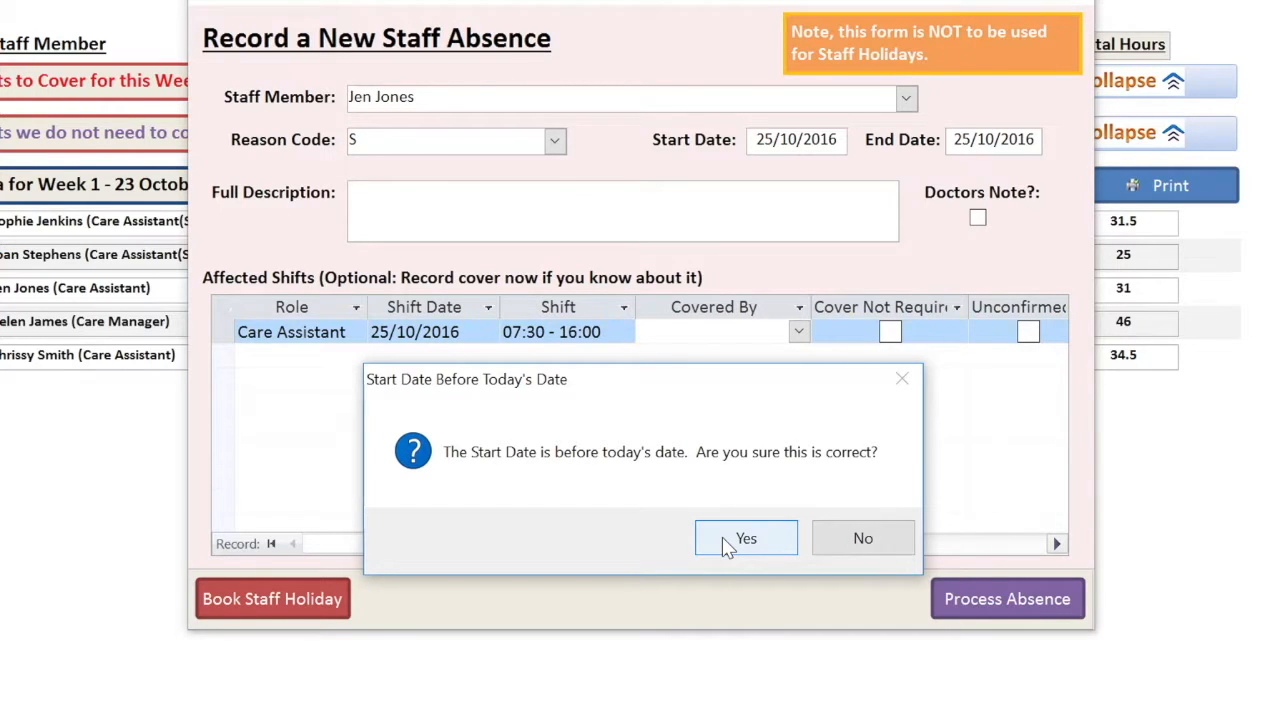
{"action": "left_click", "coordinate": [722, 537]}
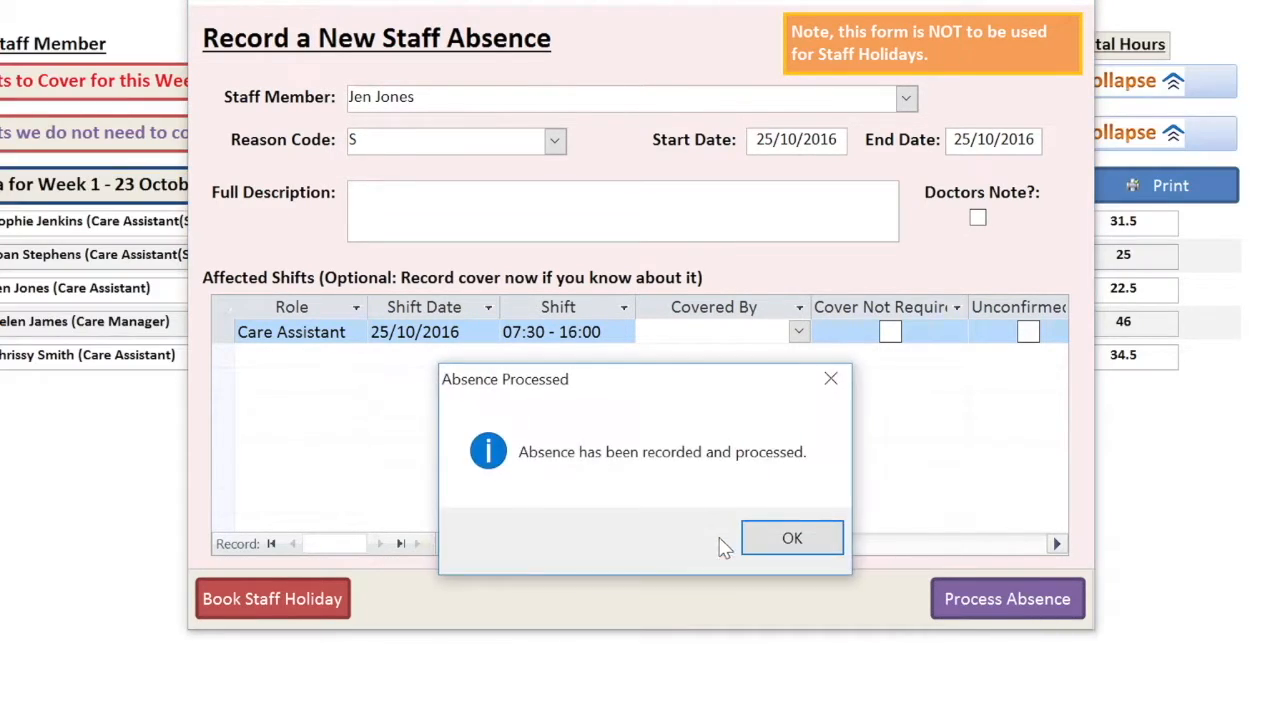
{"action": "left_click", "coordinate": [792, 538]}
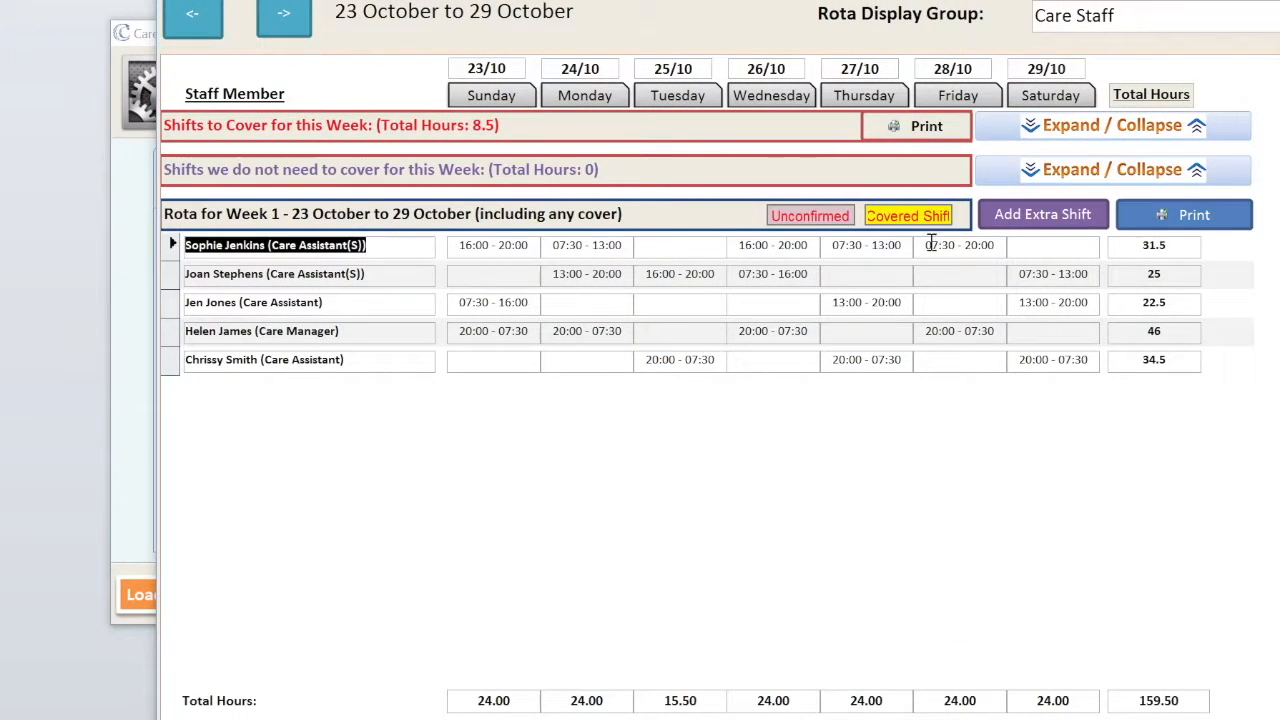
- Open the Cover Shift form for the uncovered Tuesday 25/10 07:30 - 16:00 shift
{"action": "left_click", "coordinate": [1022, 132]}
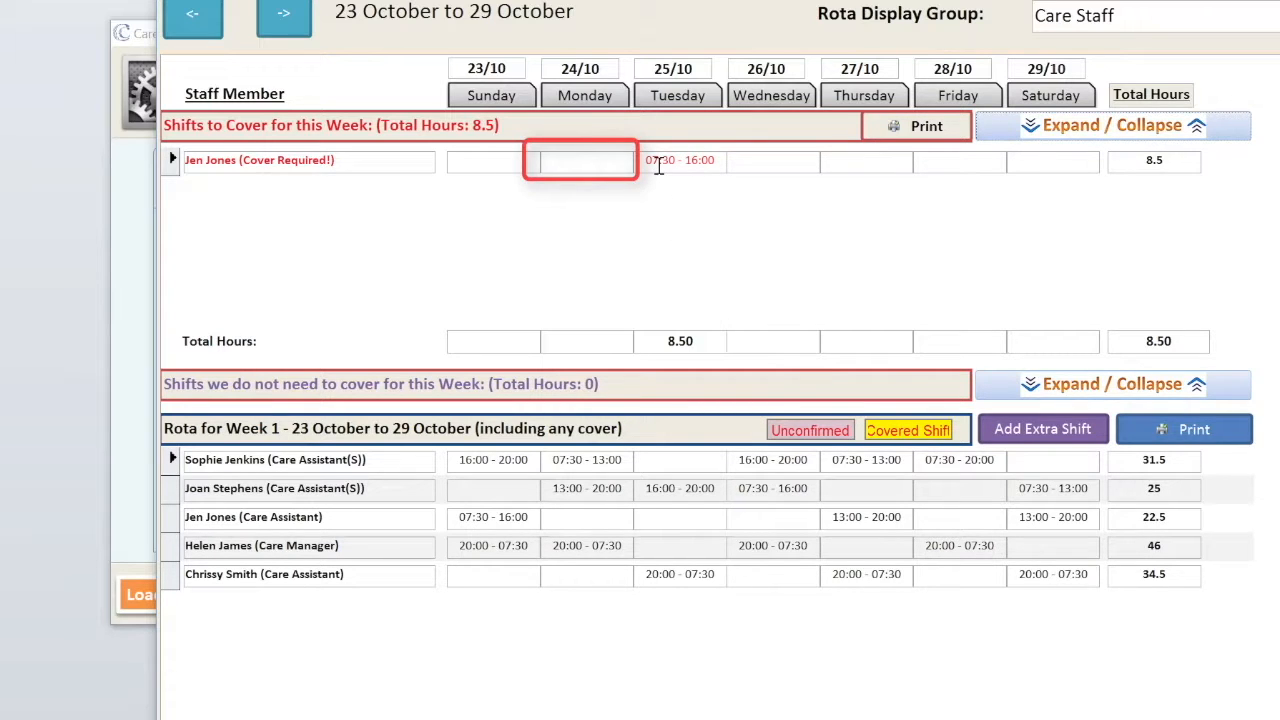
{"action": "left_click", "coordinate": [659, 166]}
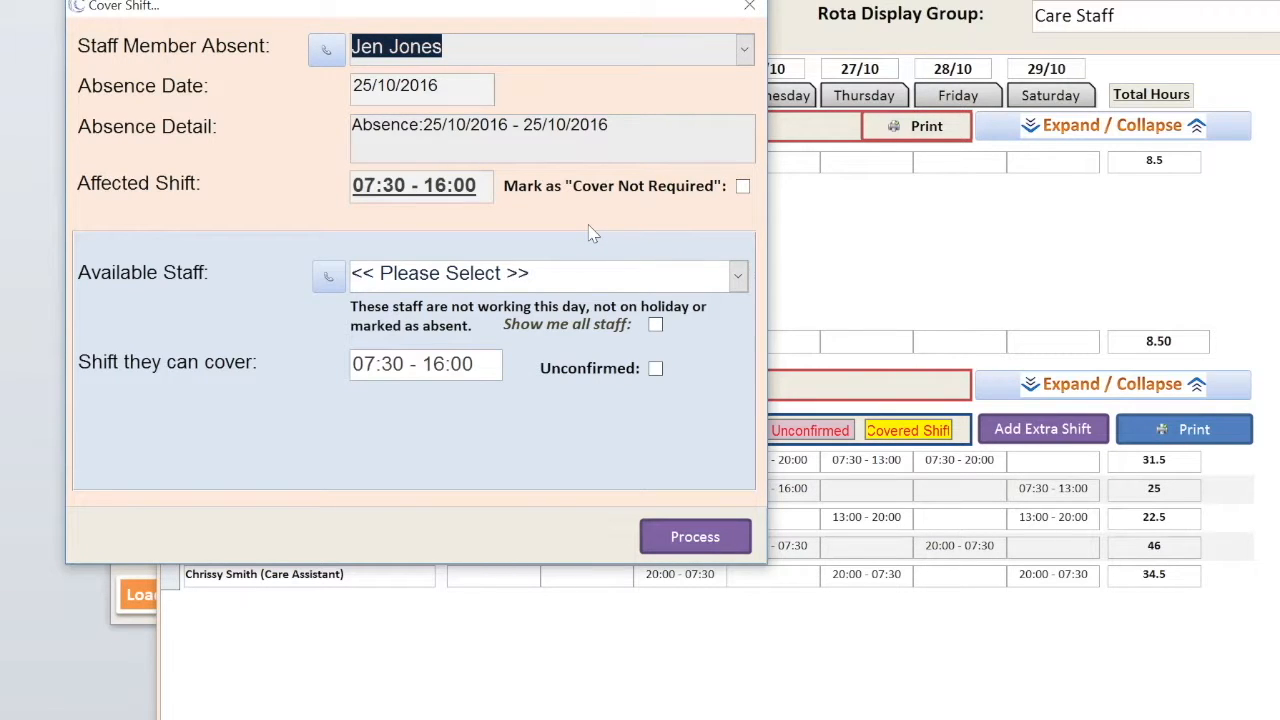
- Assign the care manager as cover for the 25/10 07:30 - 16:00 shift
{"action": "left_click", "coordinate": [738, 278]}
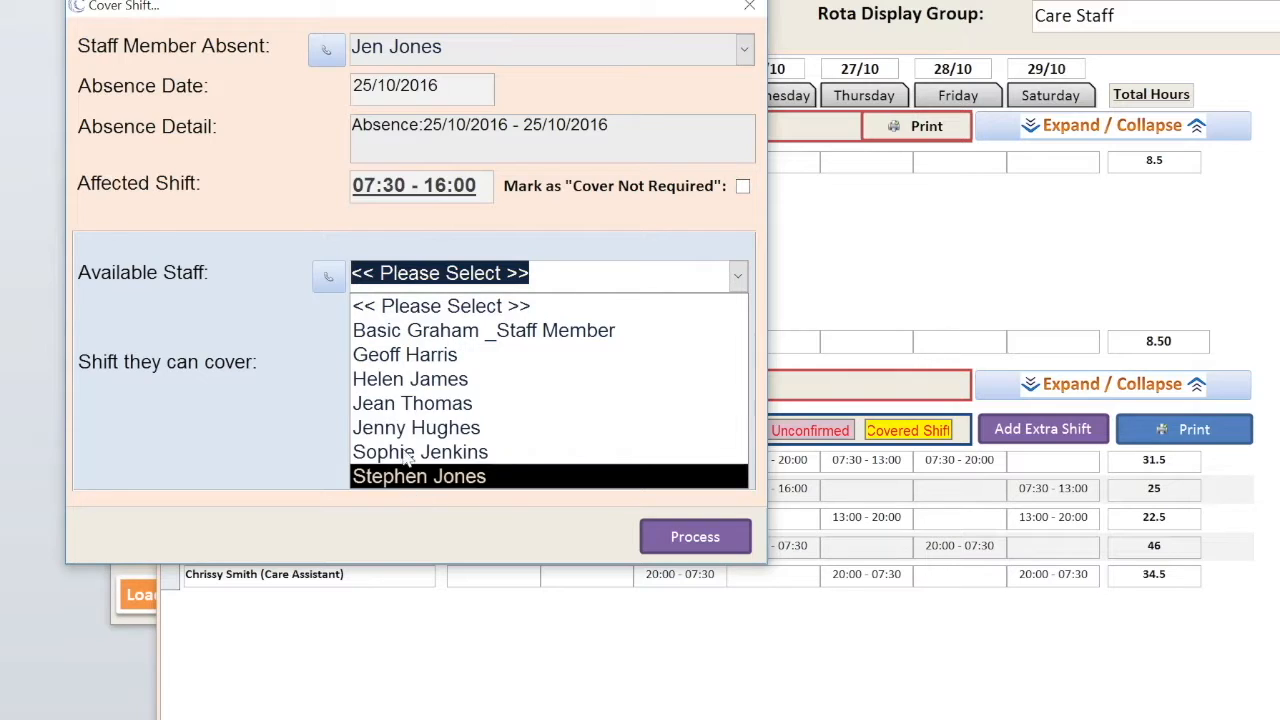
{"action": "left_click", "coordinate": [400, 381]}
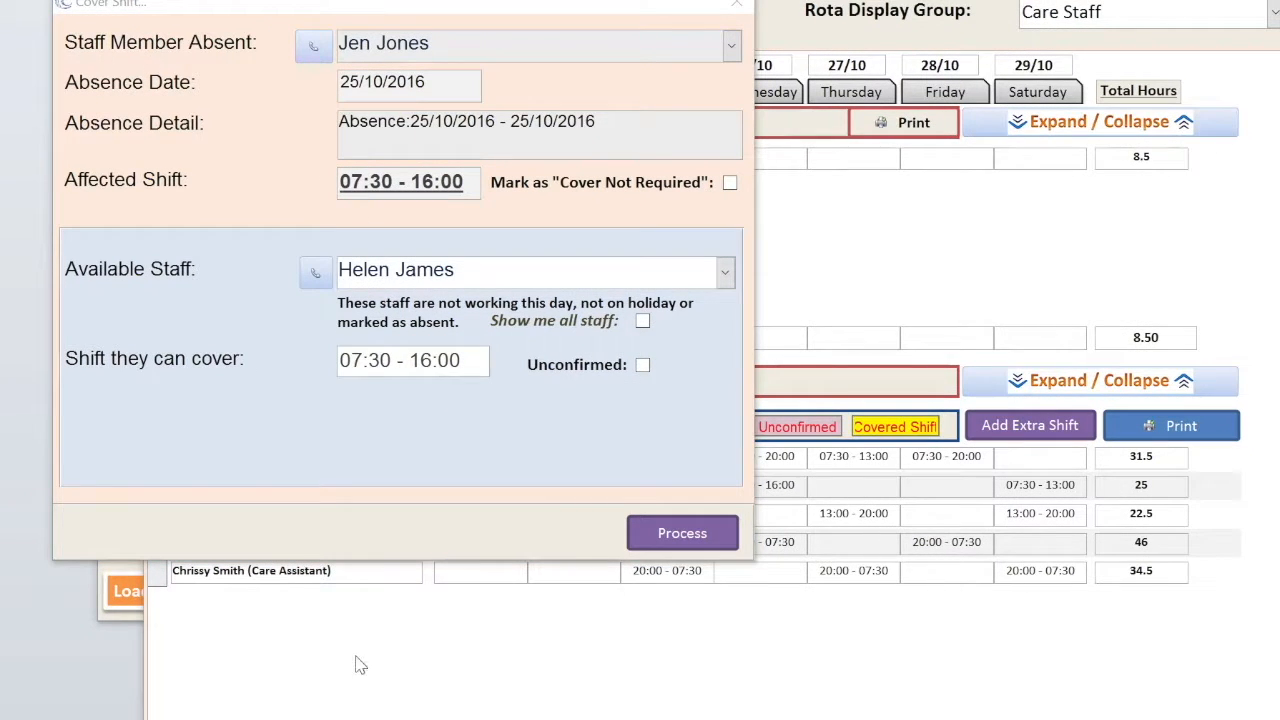
{"action": "left_click", "coordinate": [703, 541]}
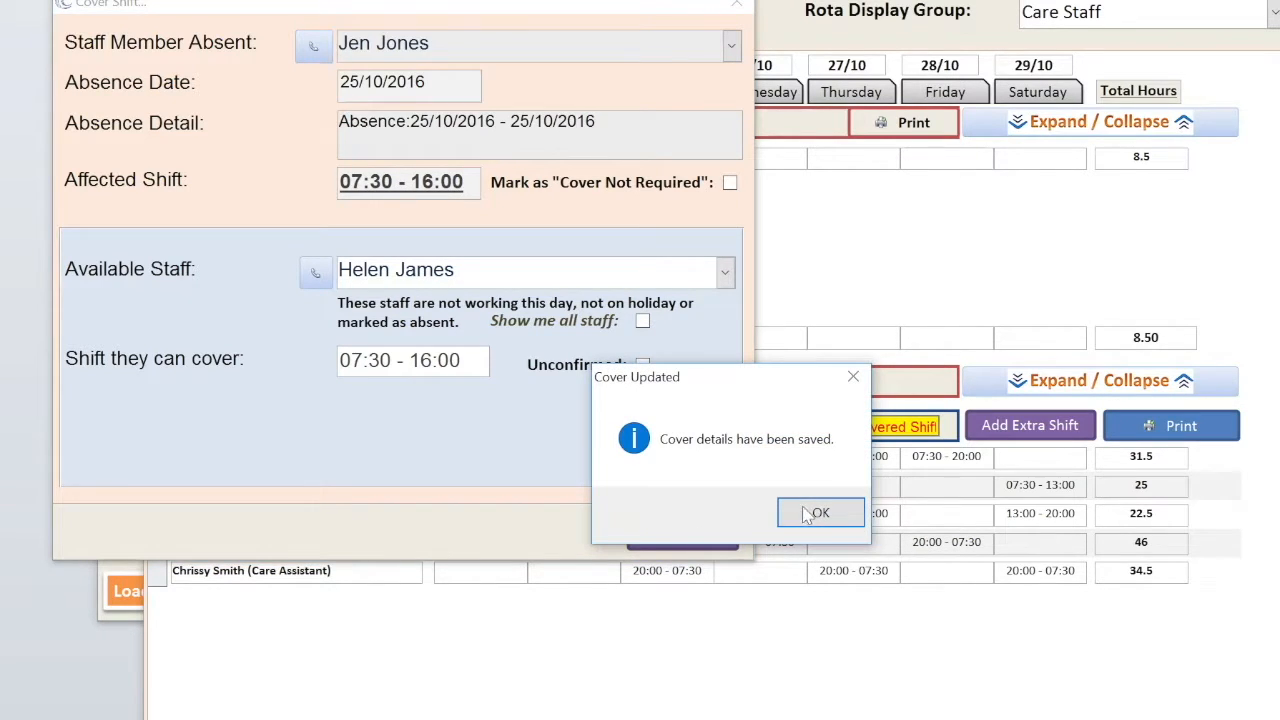
{"action": "left_click", "coordinate": [815, 513]}
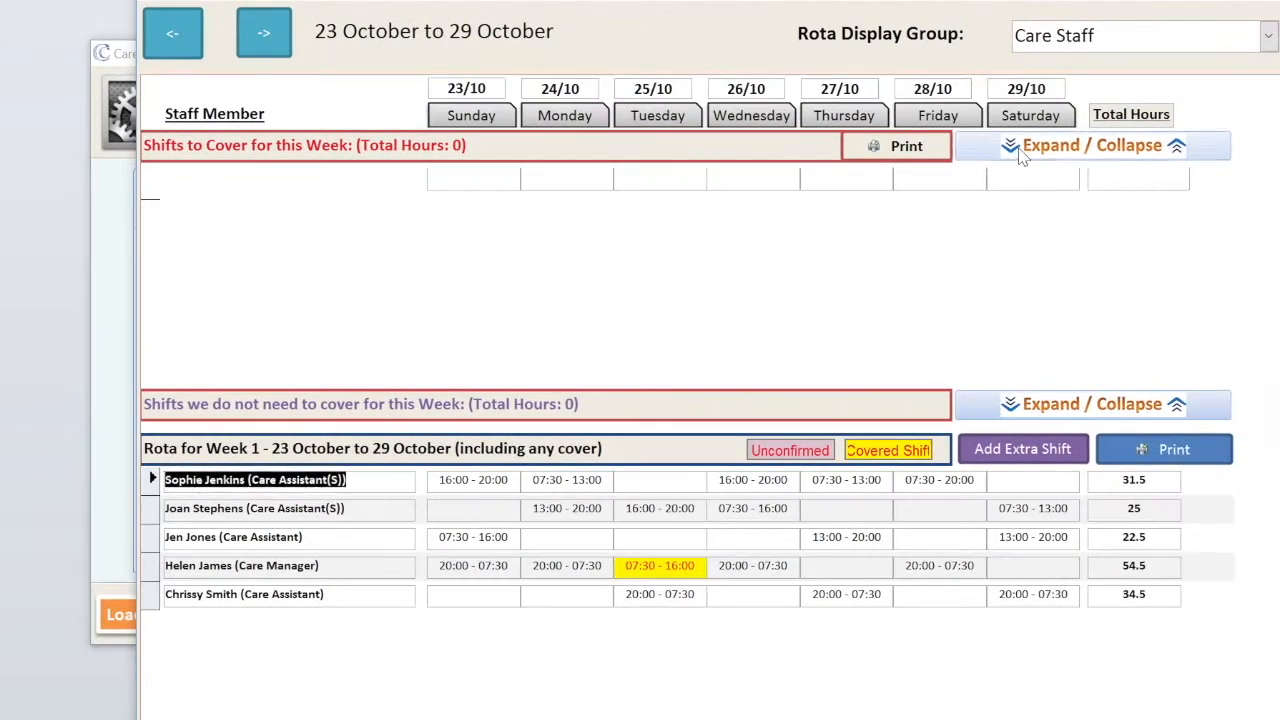
{"action": "left_click", "coordinate": [1020, 150]}
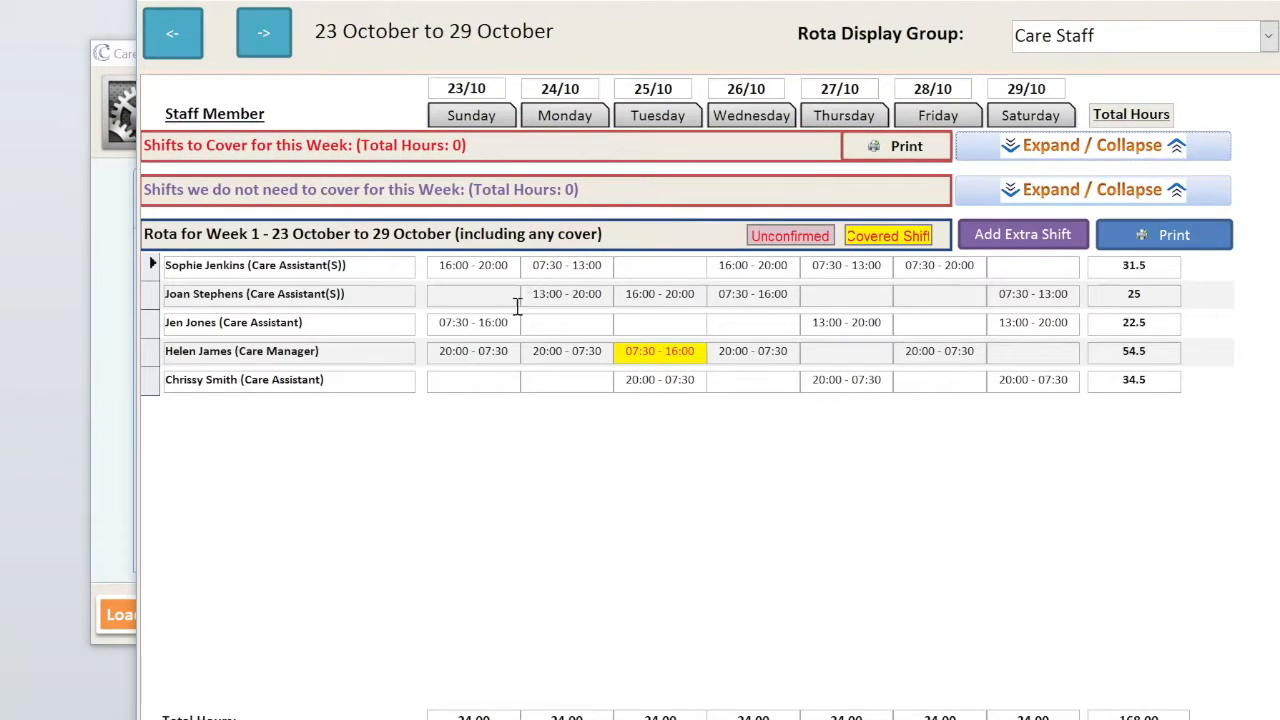
- Remove the care manager's cover from the Tuesday 25/10 shift and show shifts needing cover
{"action": "double_click", "coordinate": [647, 353]}
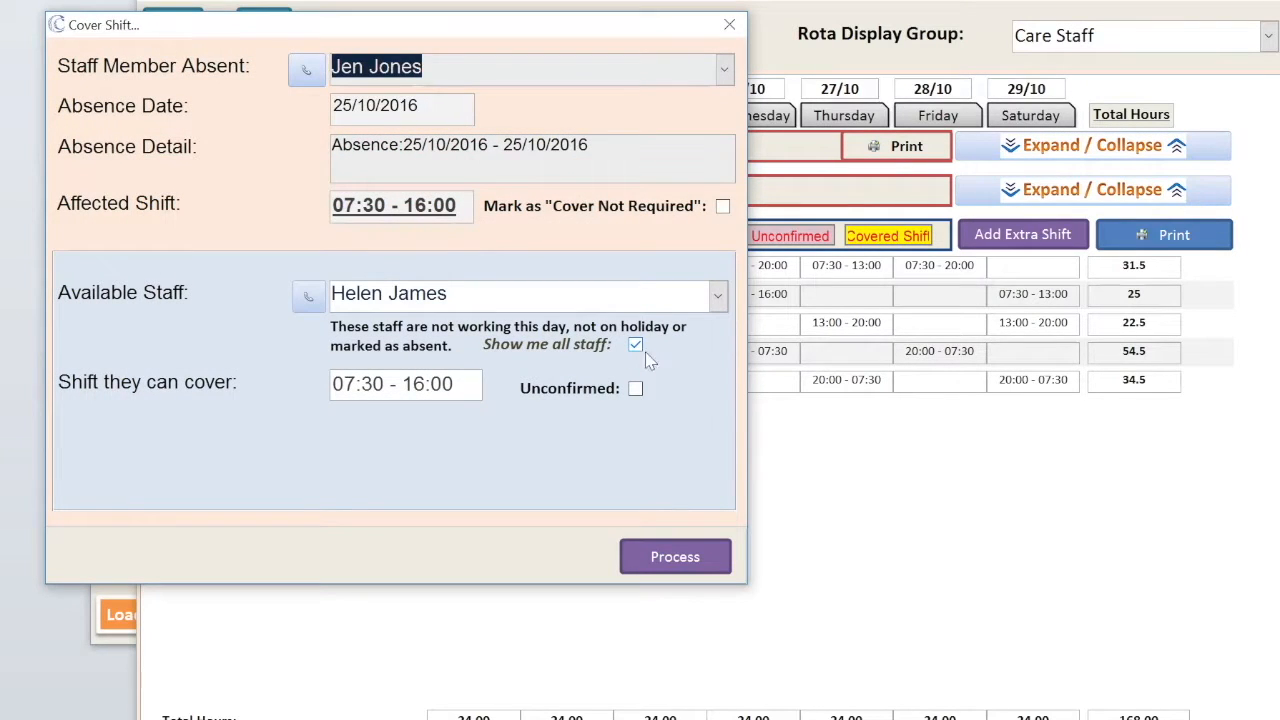
{"action": "left_click", "coordinate": [716, 295]}
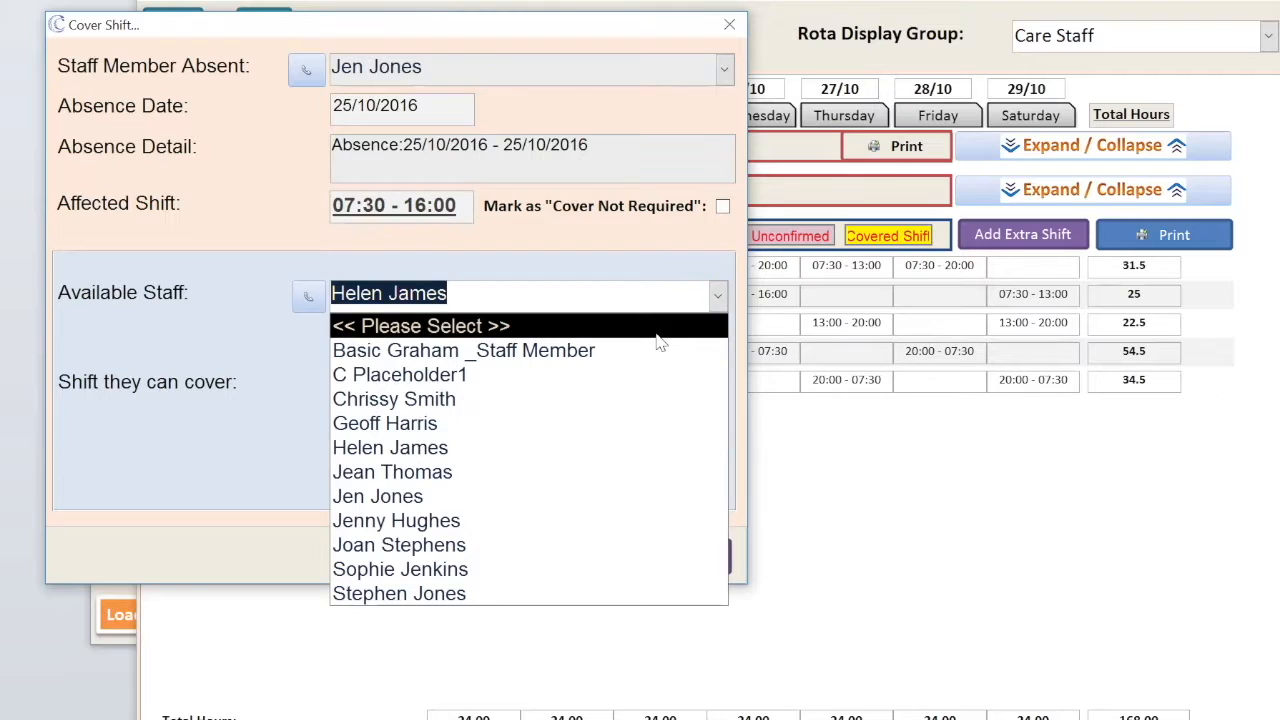
{"action": "left_click", "coordinate": [658, 336]}
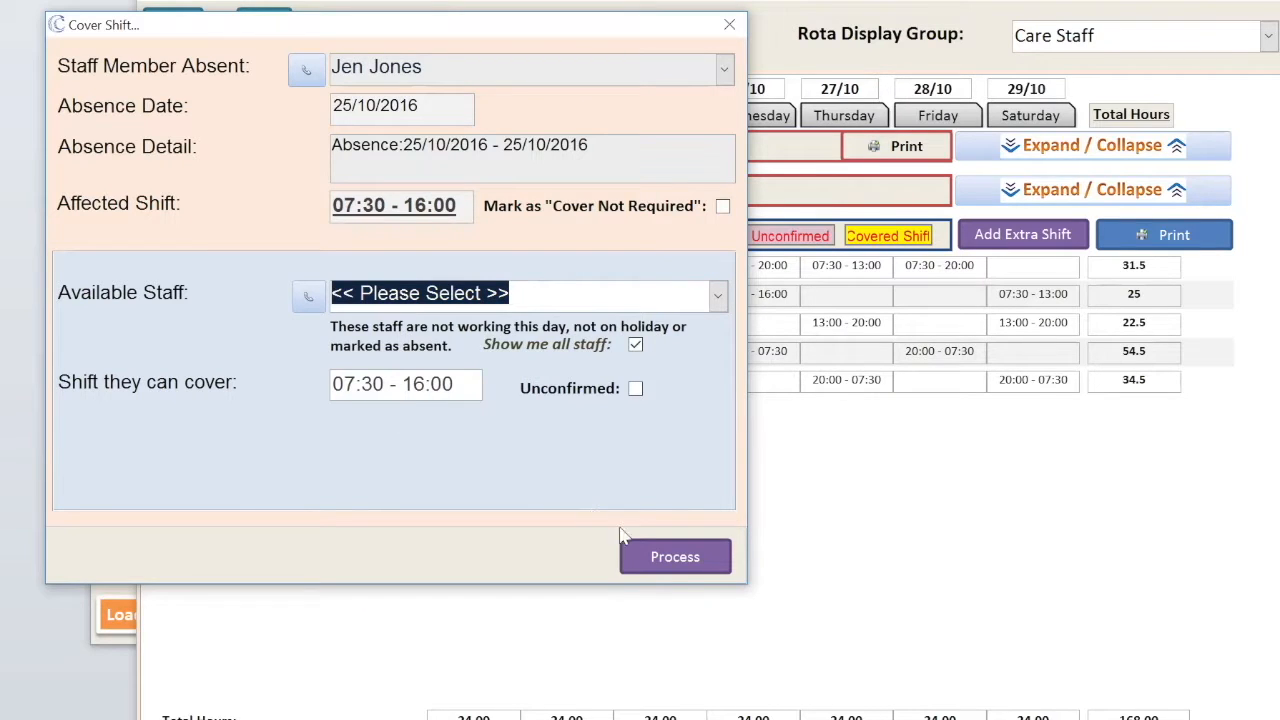
{"action": "left_click", "coordinate": [682, 565]}
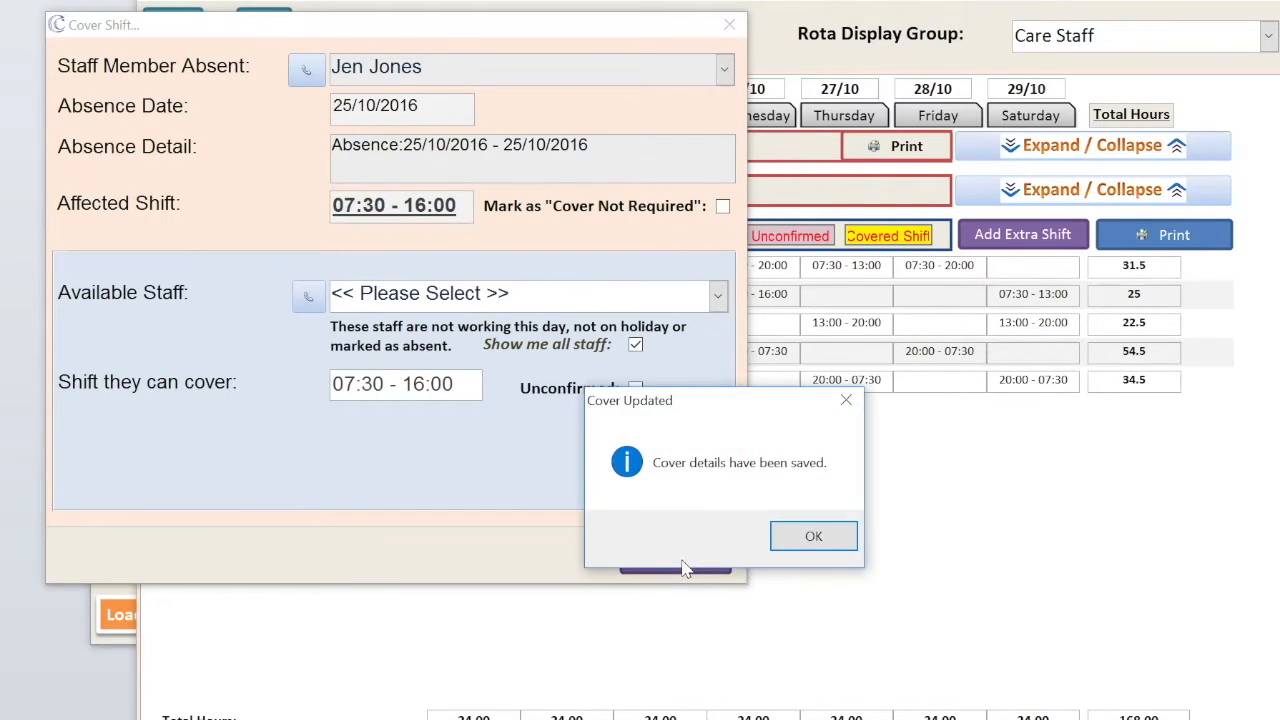
{"action": "left_click", "coordinate": [811, 533]}
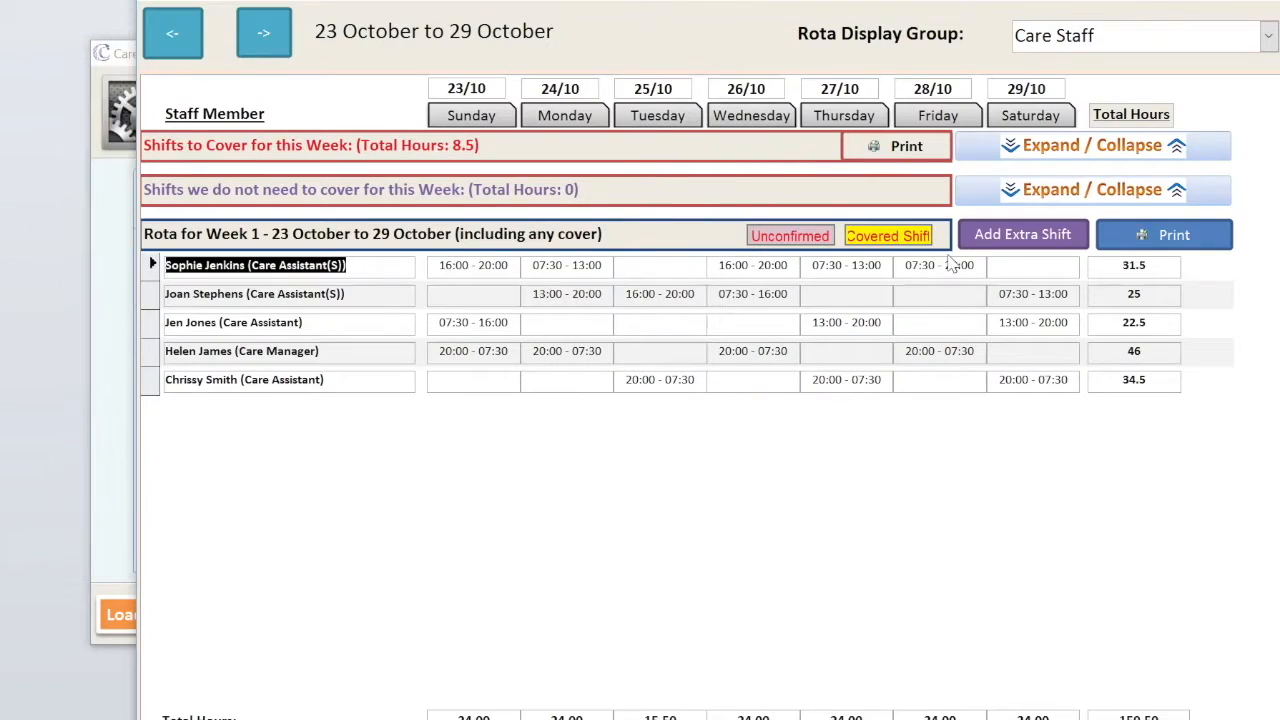
{"action": "left_click", "coordinate": [1016, 146]}
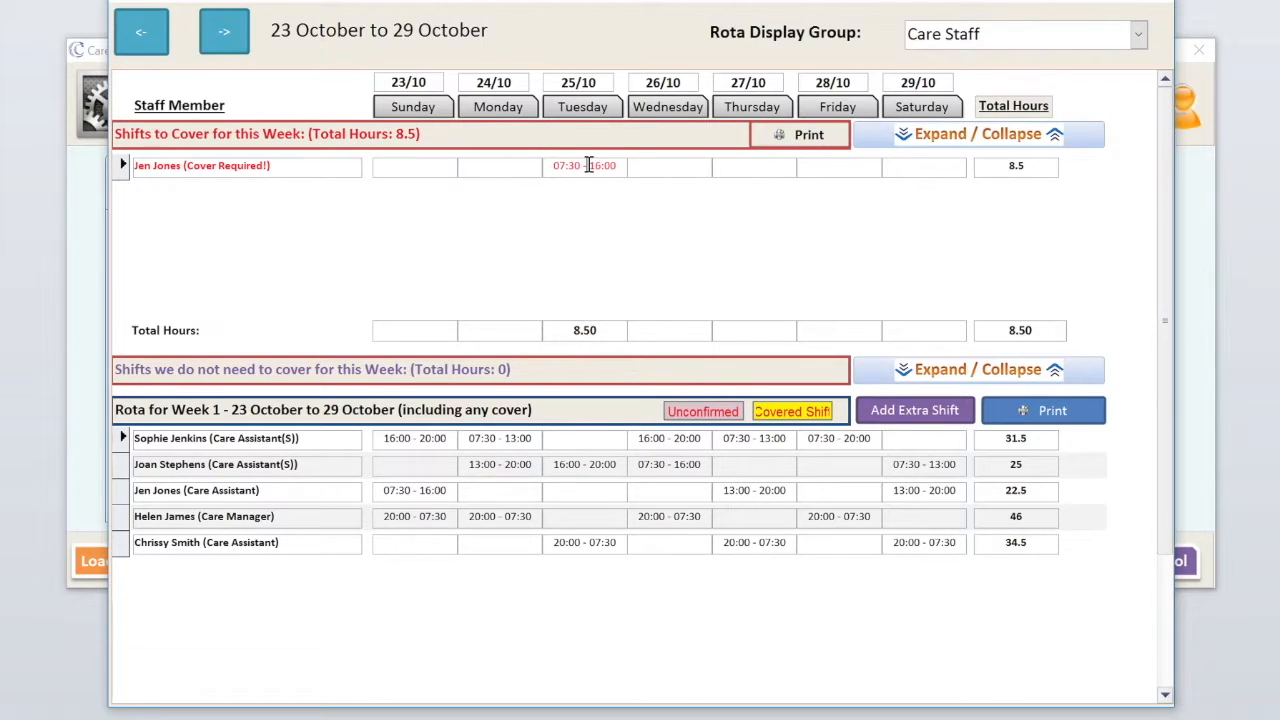
- Show all staff as cover options for the Tuesday absence and choose the absent staff member herself
{"action": "double_click", "coordinate": [563, 165]}
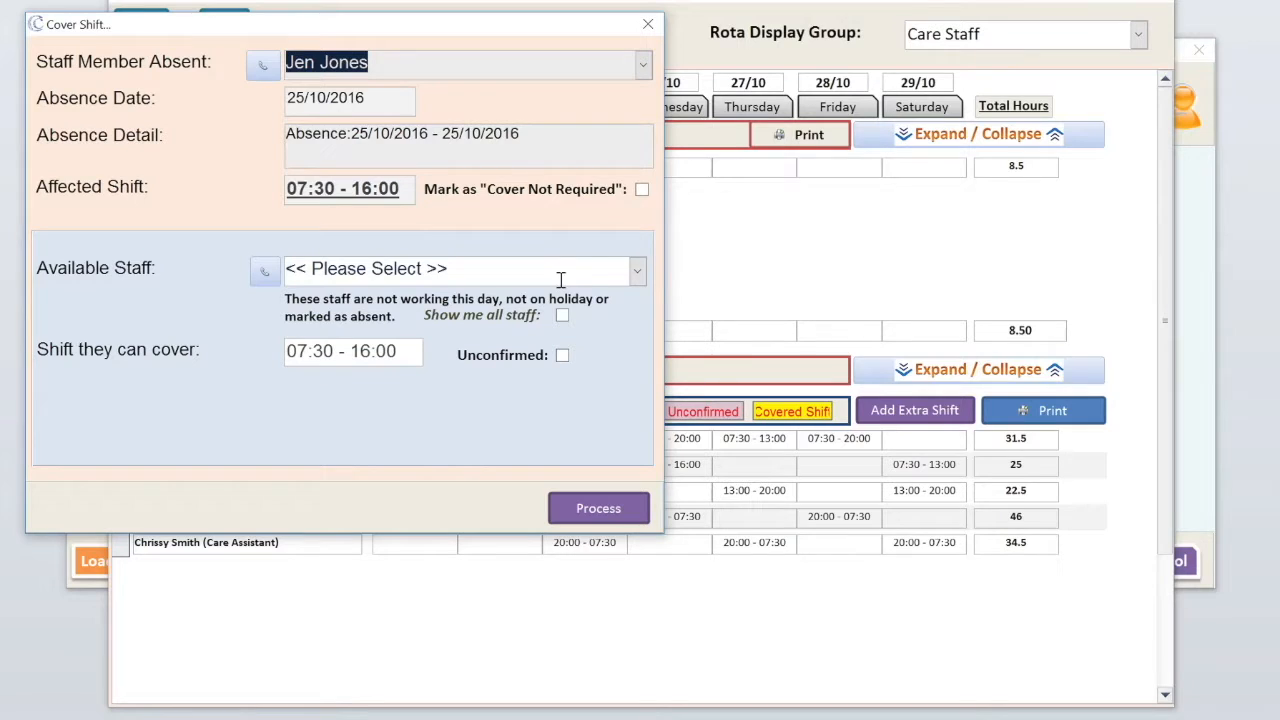
{"action": "left_click", "coordinate": [636, 271]}
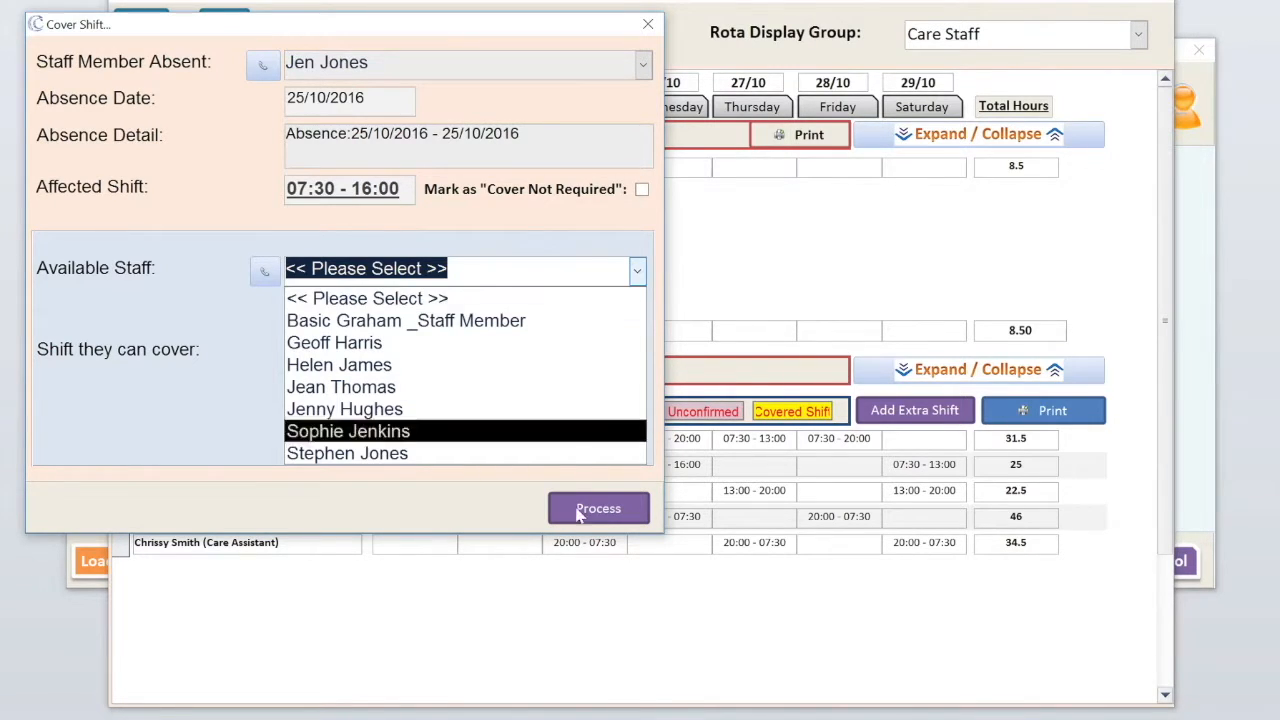
{"action": "left_click", "coordinate": [638, 272]}
{"action": "left_click", "coordinate": [563, 317]}
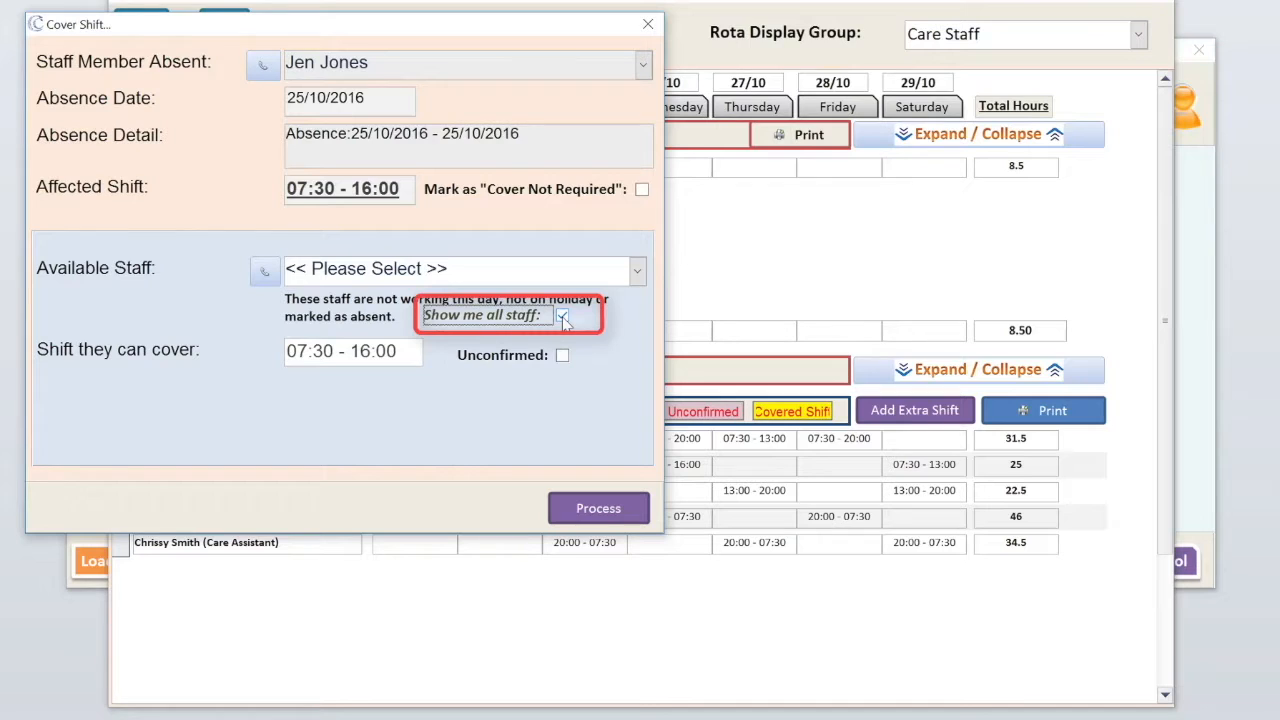
{"action": "left_click", "coordinate": [638, 272]}
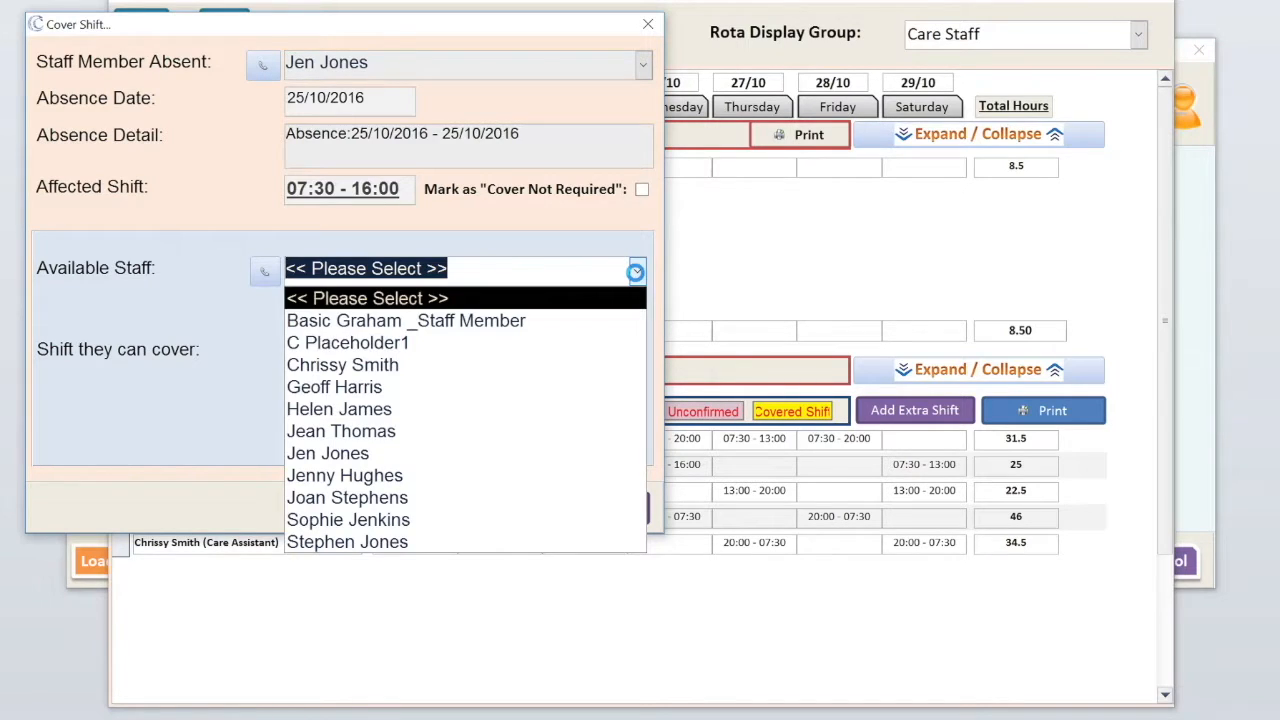
{"action": "left_click", "coordinate": [456, 453]}
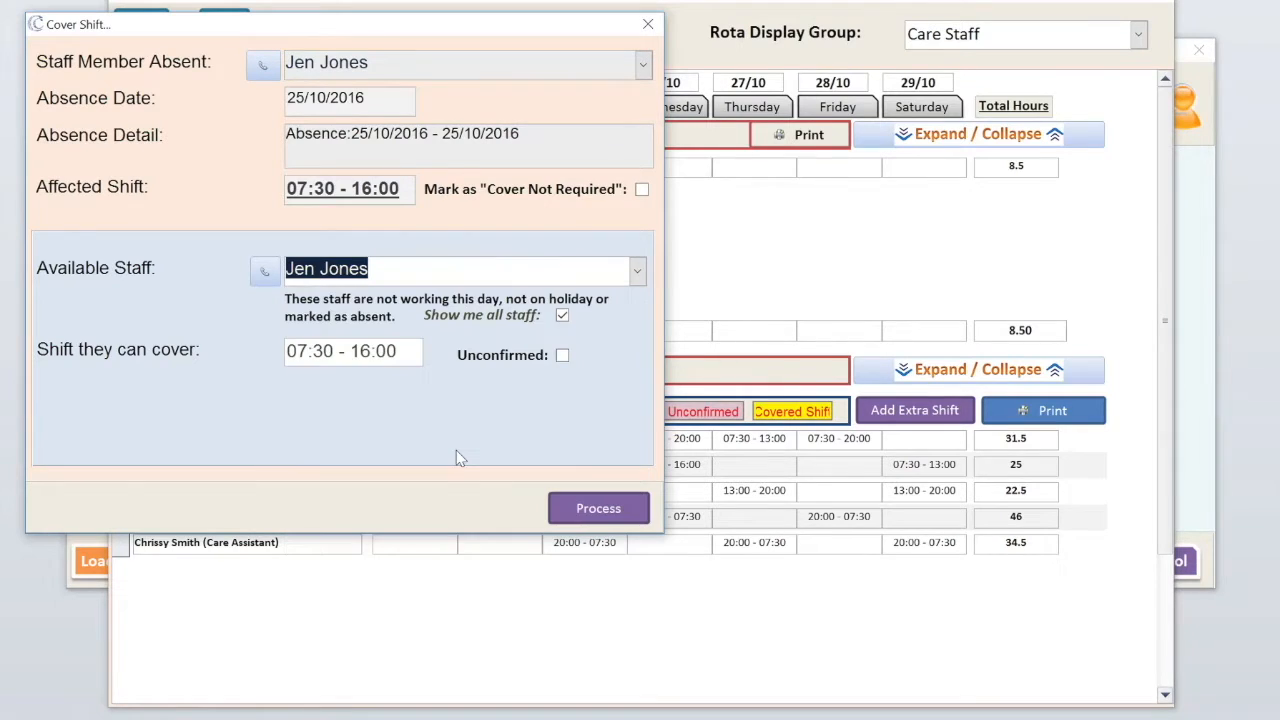
- Change the covered hours to 07:30 - 13:00, keeping Split Shift for More Cover for the rest
{"action": "left_click", "coordinate": [356, 351]}
{"action": "left_click_drag", "start_coordinate": [368, 351], "coordinate": [374, 351]}
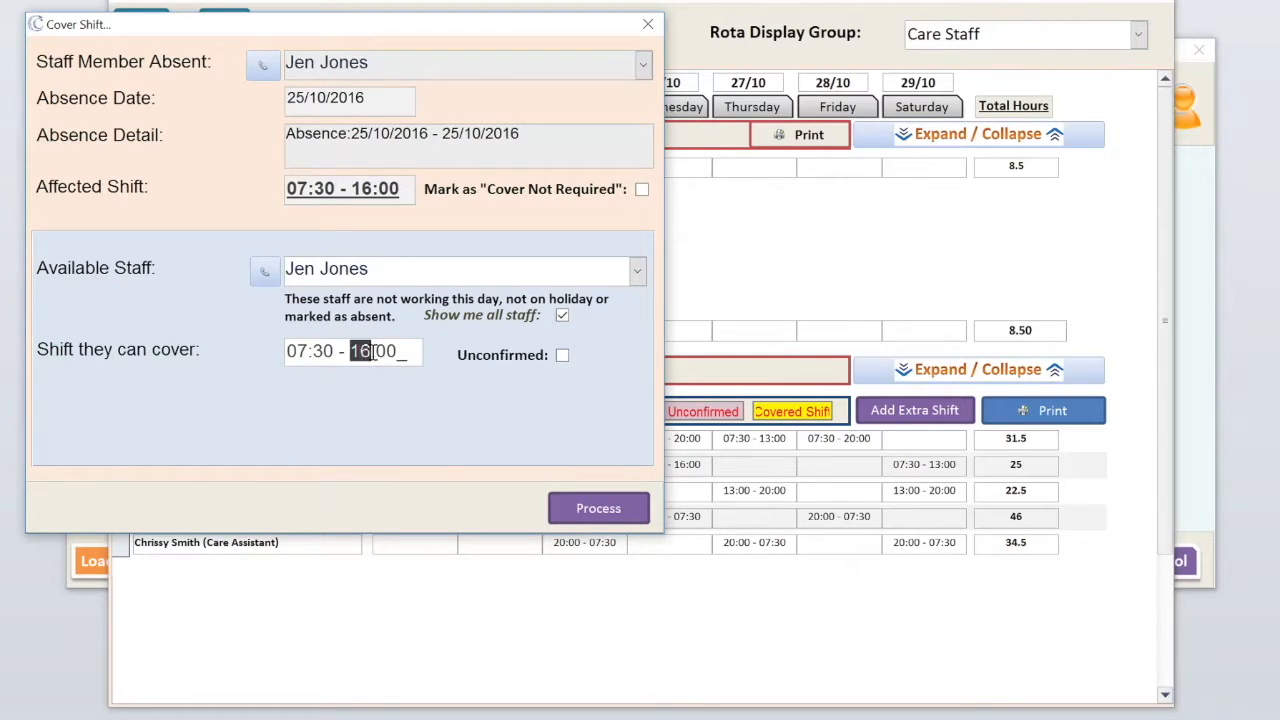
{"action": "type", "text": "13"}
{"action": "key", "text": "Tab"}
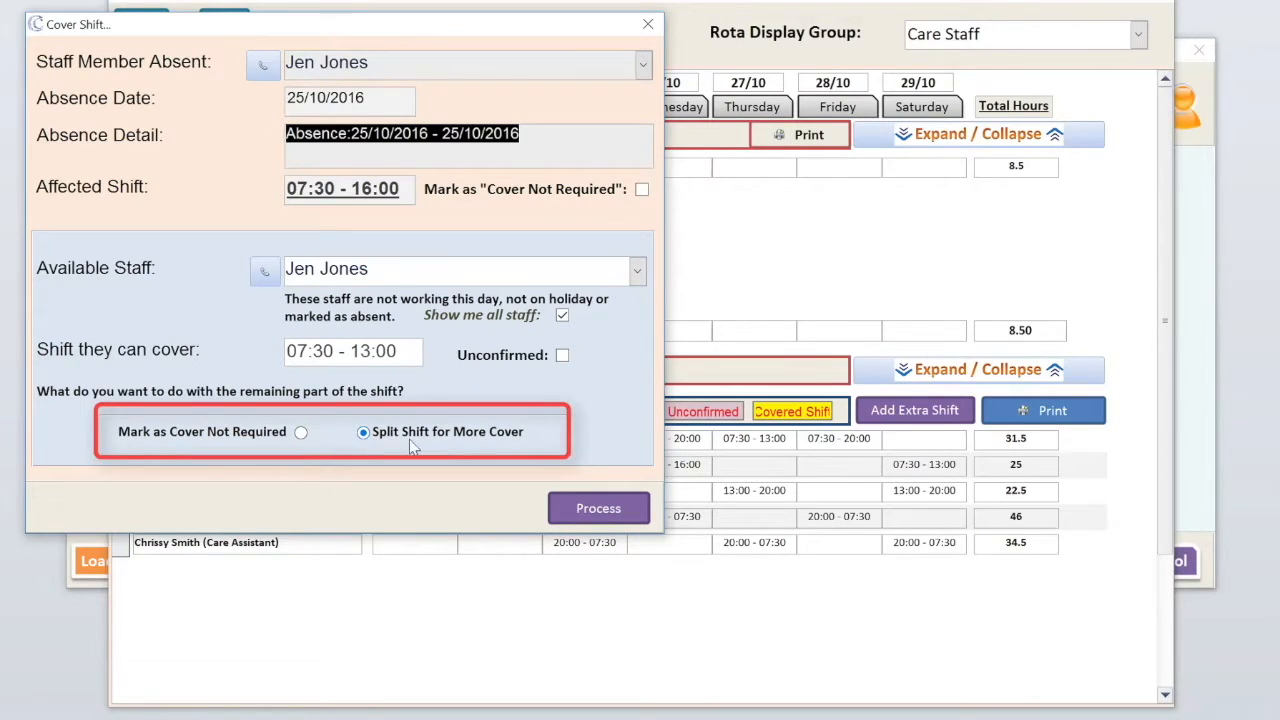
- Process the 07:30 - 13:00 cover and acknowledge the Cover Updated message, leaving 13:00 - 16:00 uncovered
{"action": "left_click", "coordinate": [584, 512]}
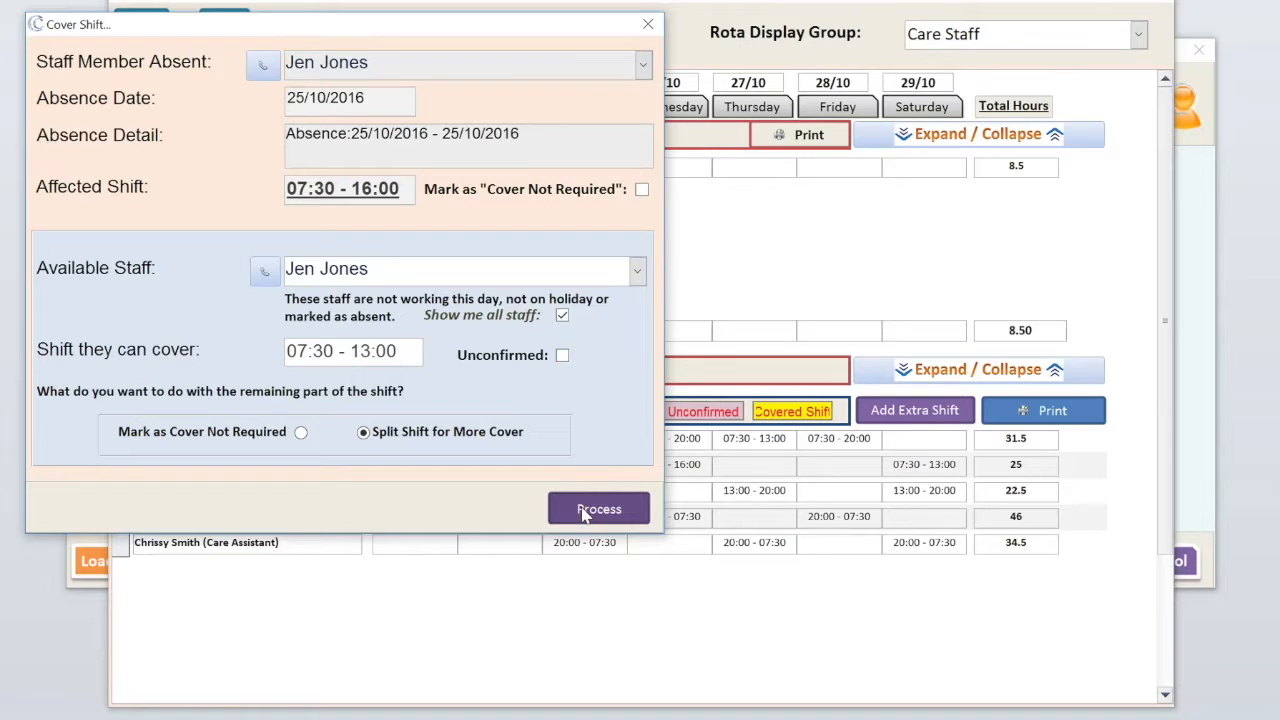
{"action": "left_click", "coordinate": [583, 513]}
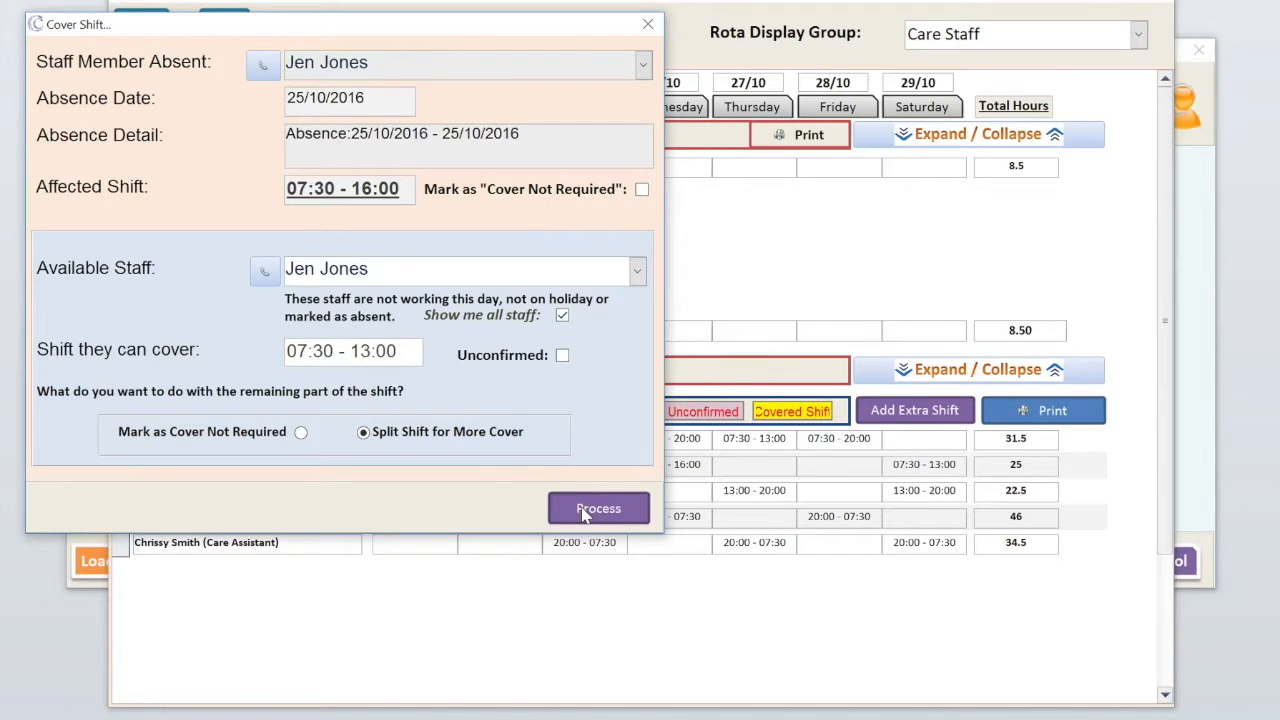
{"action": "left_click", "coordinate": [722, 488]}
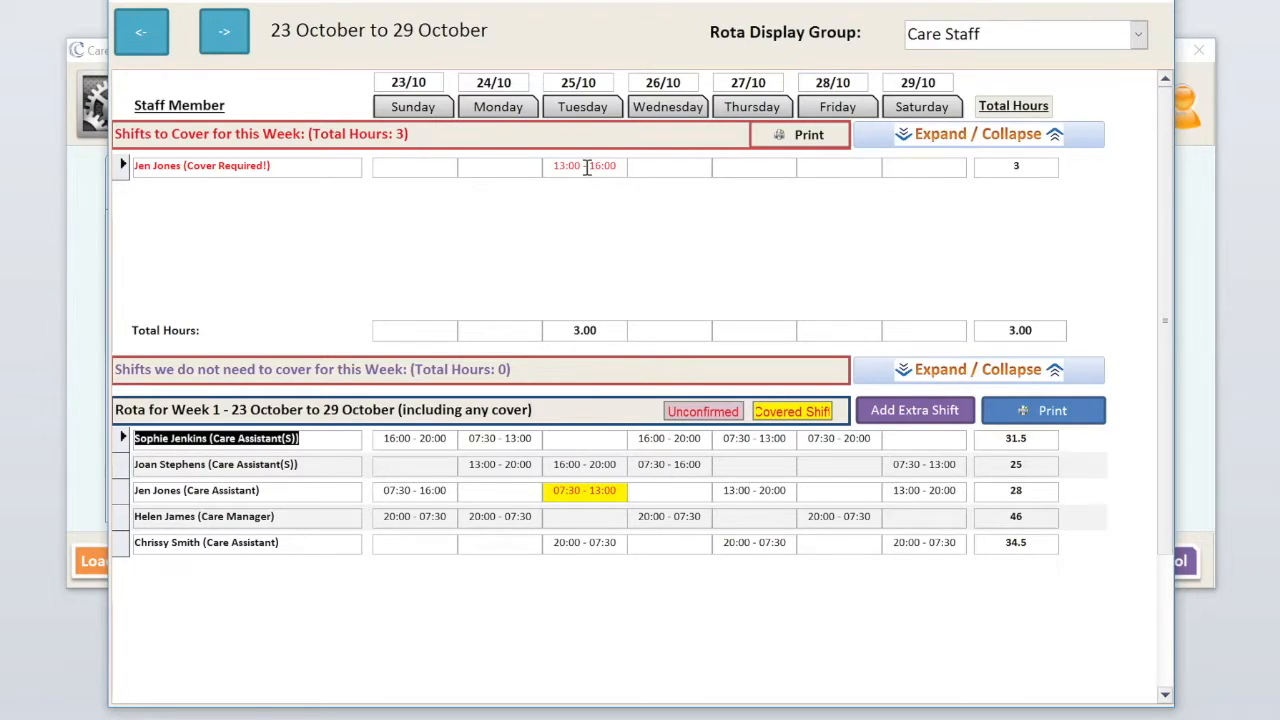
- Assign another staff member to cover 15:00 - 16:00 and mark 13:00 - 15:00 as Cover Not Required
{"action": "double_click", "coordinate": [587, 167]}
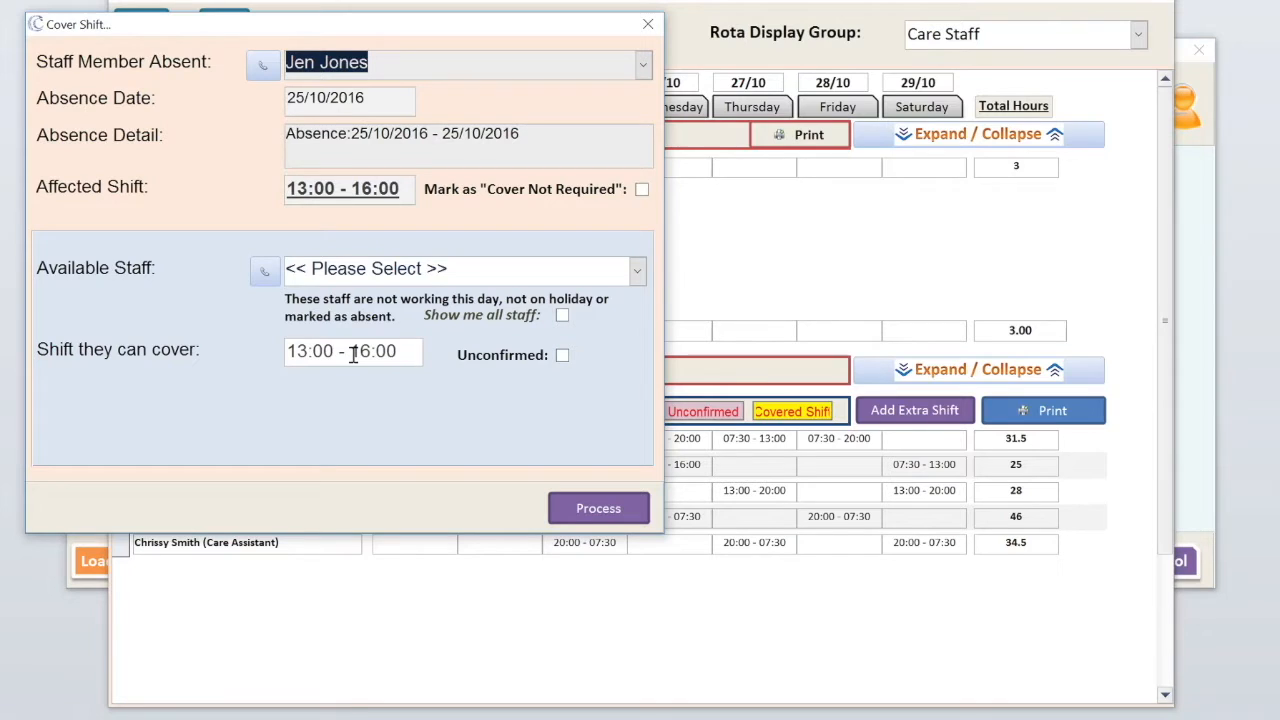
{"action": "left_click", "coordinate": [636, 272]}
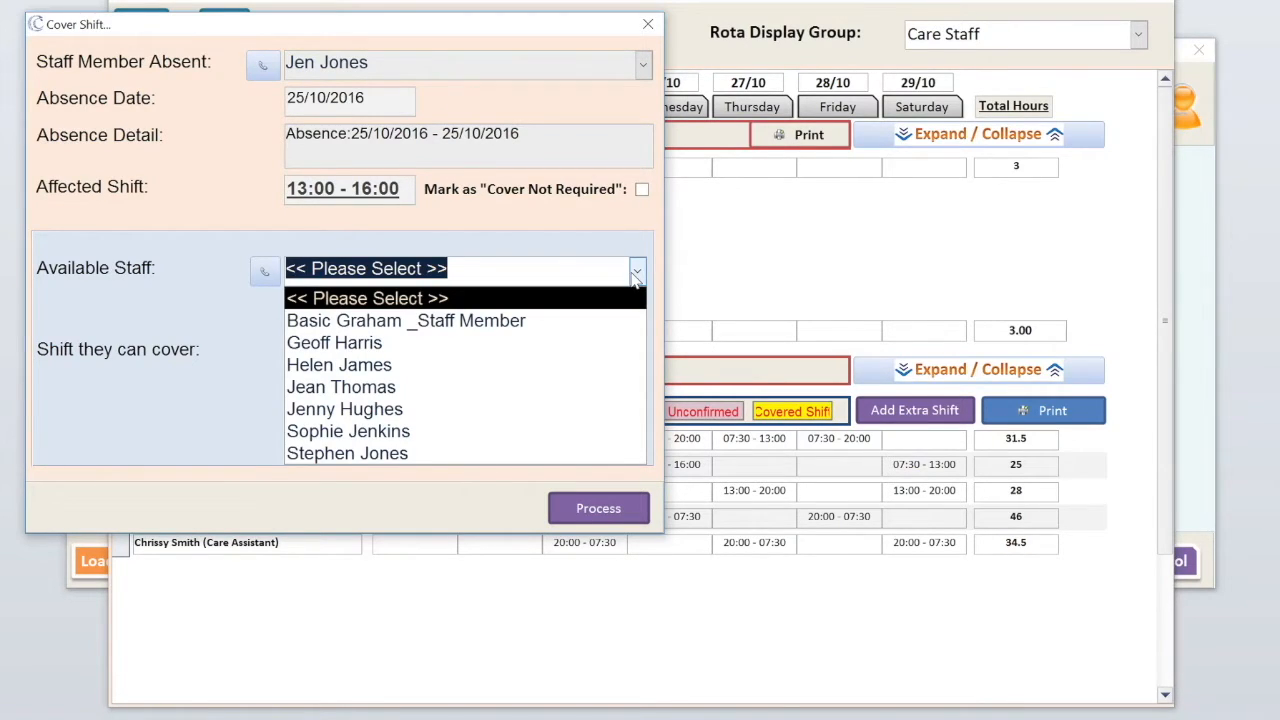
{"action": "left_click", "coordinate": [458, 456]}
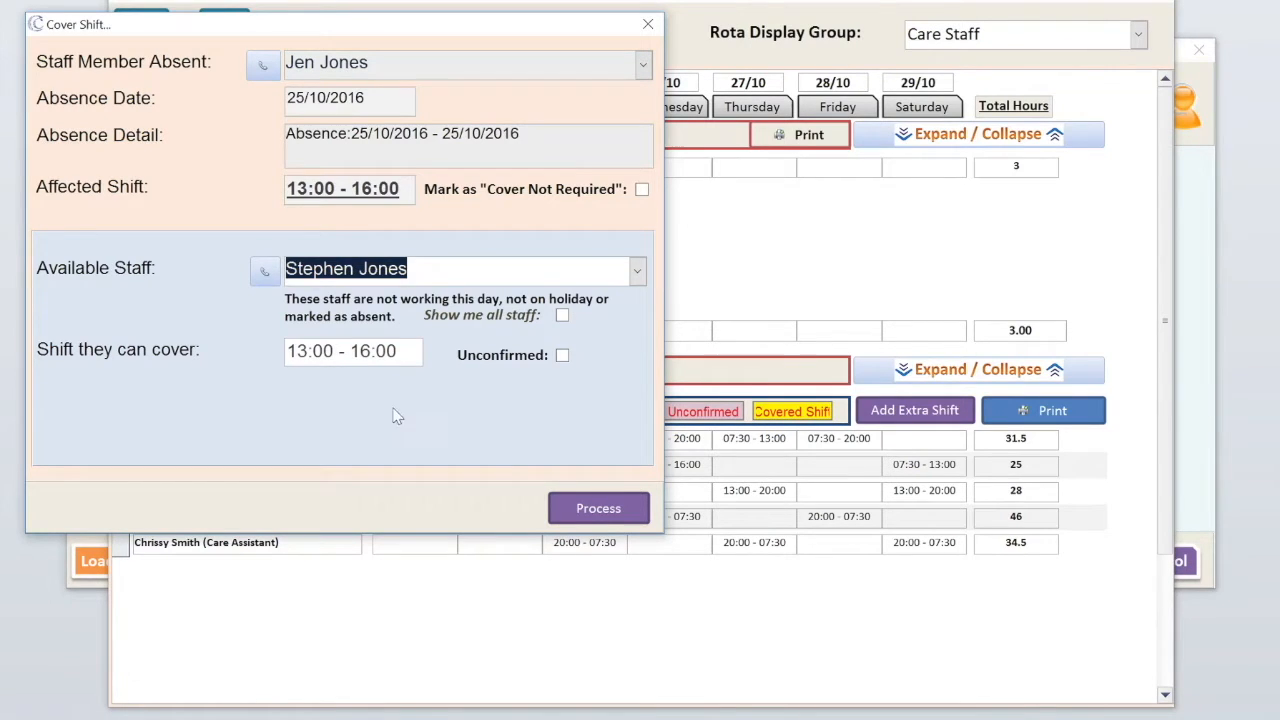
{"action": "left_click", "coordinate": [291, 350]}
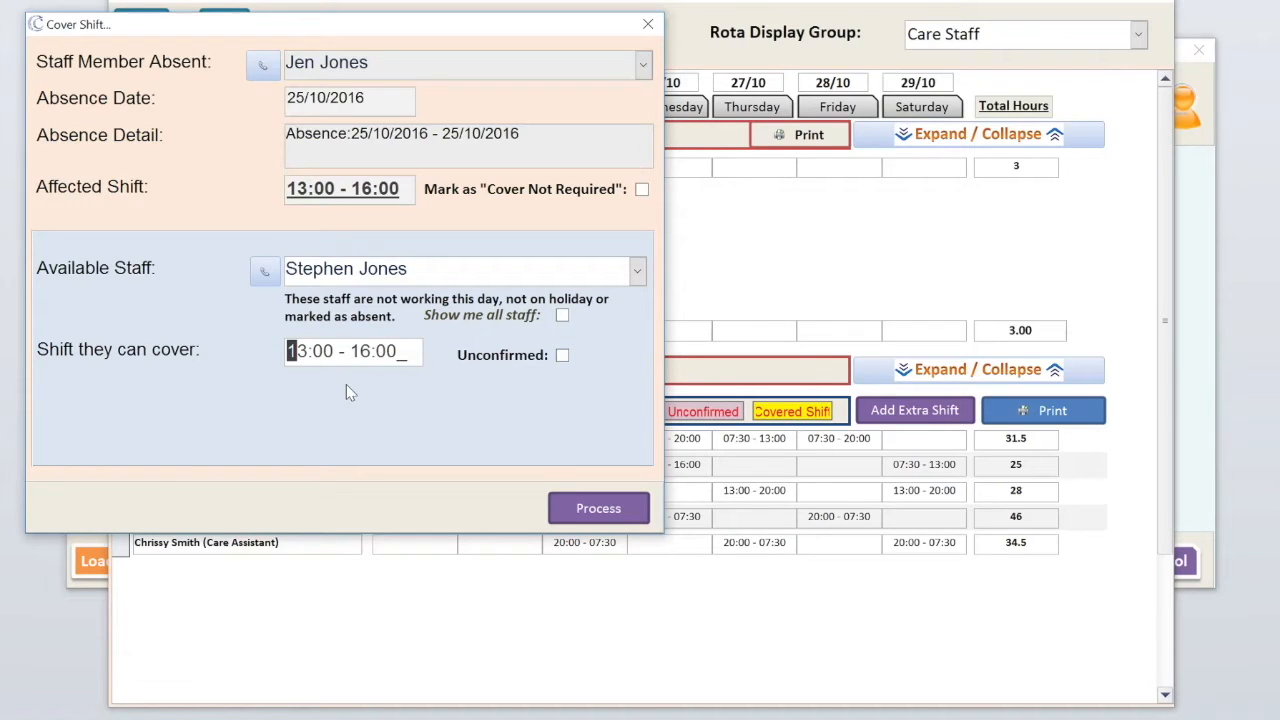
{"action": "type", "text": "15"}
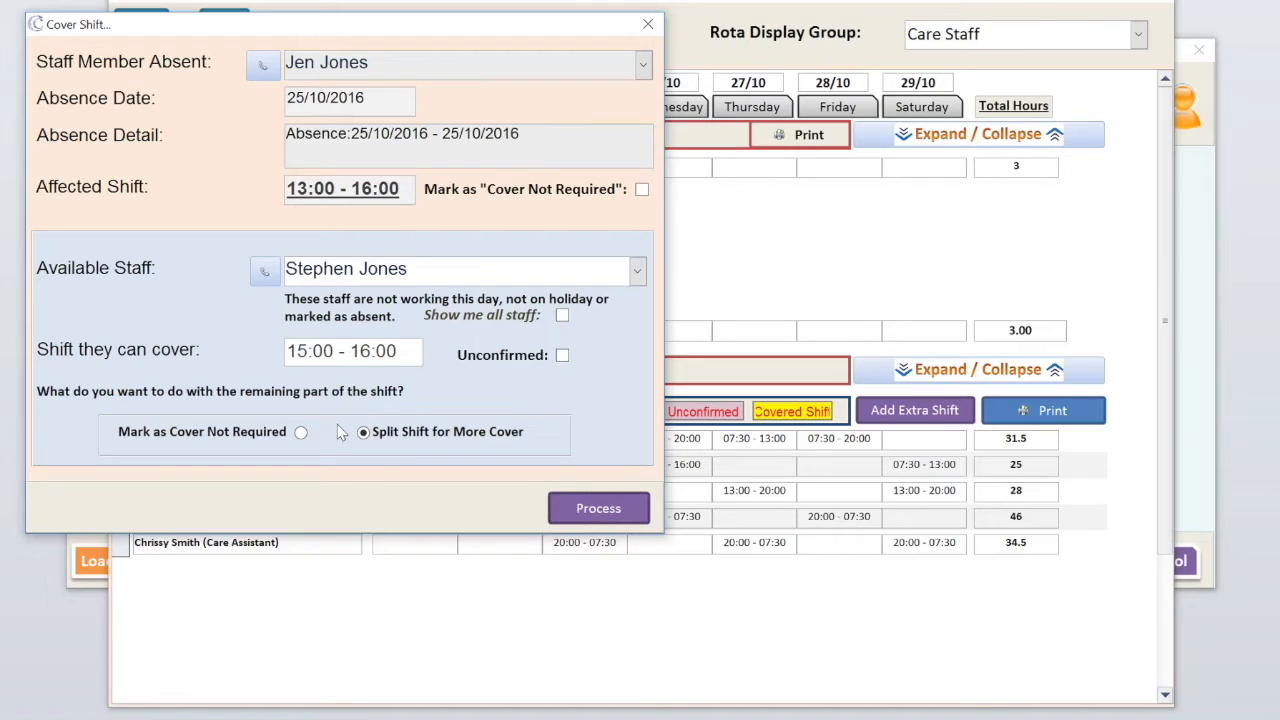
{"action": "left_click", "coordinate": [300, 432]}
- Process the cover, confirm the update, and check the cover-not-required and shifts-to-cover lists
{"action": "left_click", "coordinate": [597, 510]}
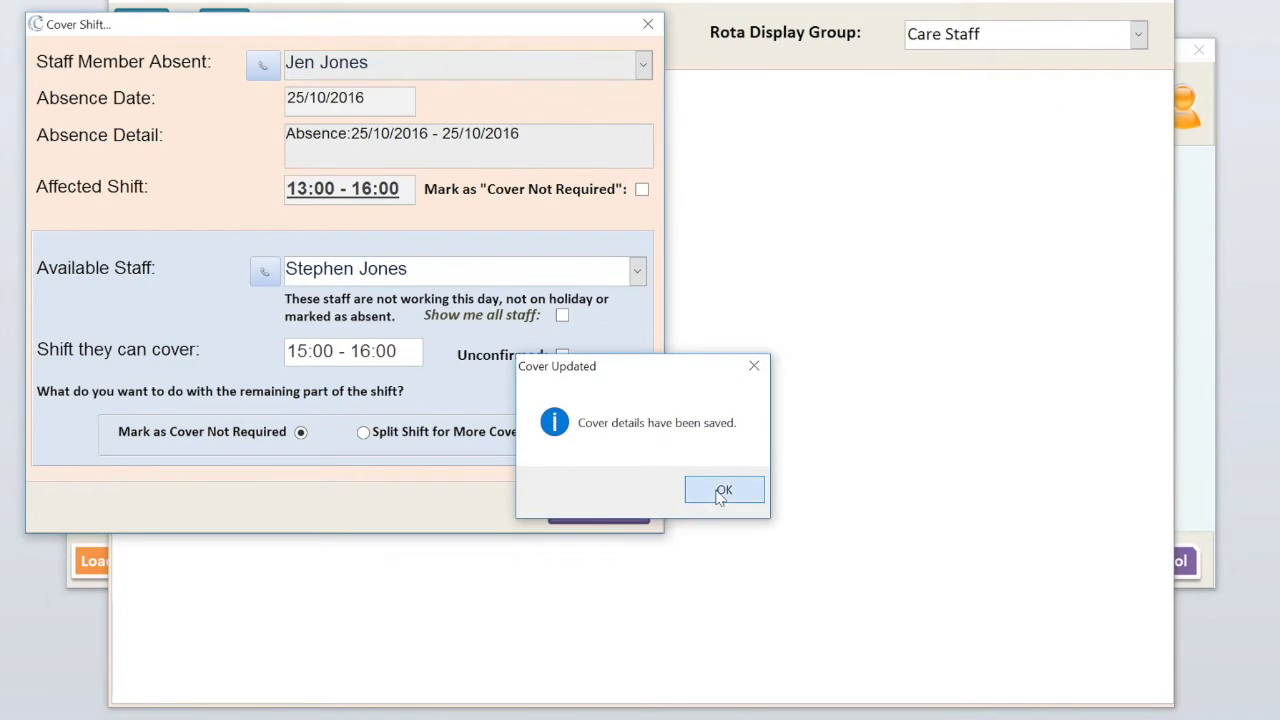
{"action": "left_click", "coordinate": [722, 492]}
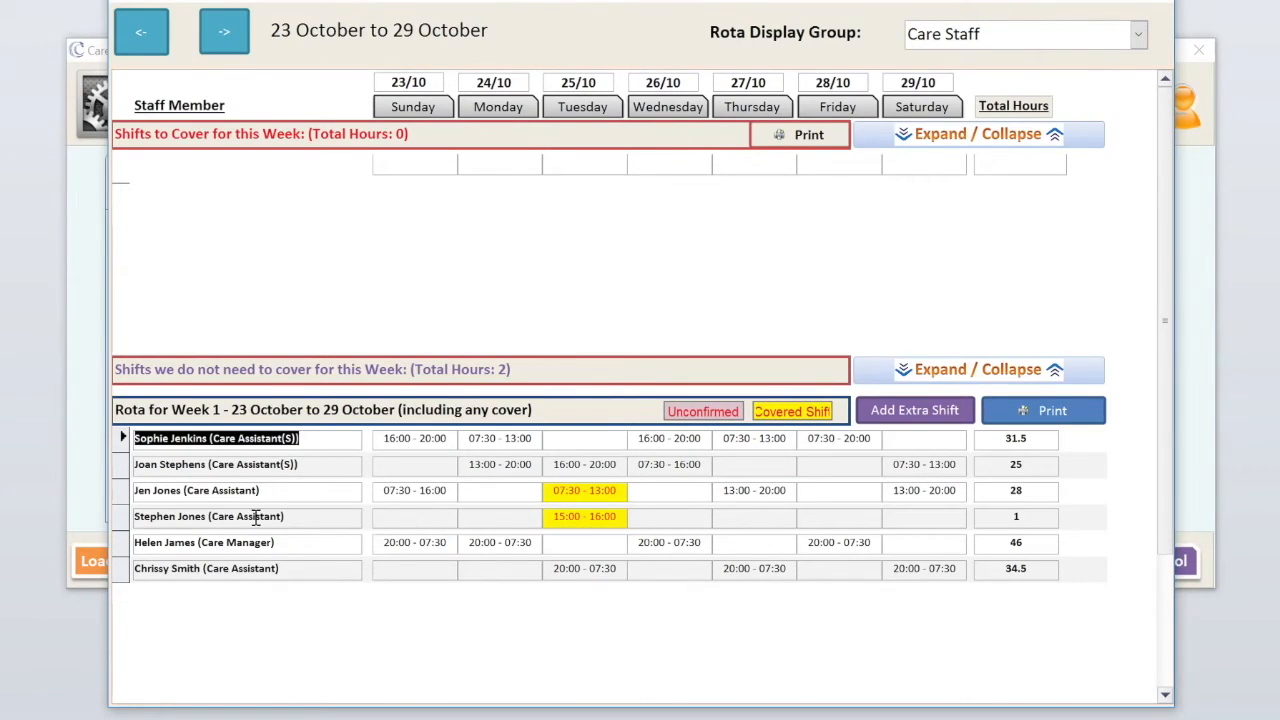
{"action": "left_click", "coordinate": [902, 372]}
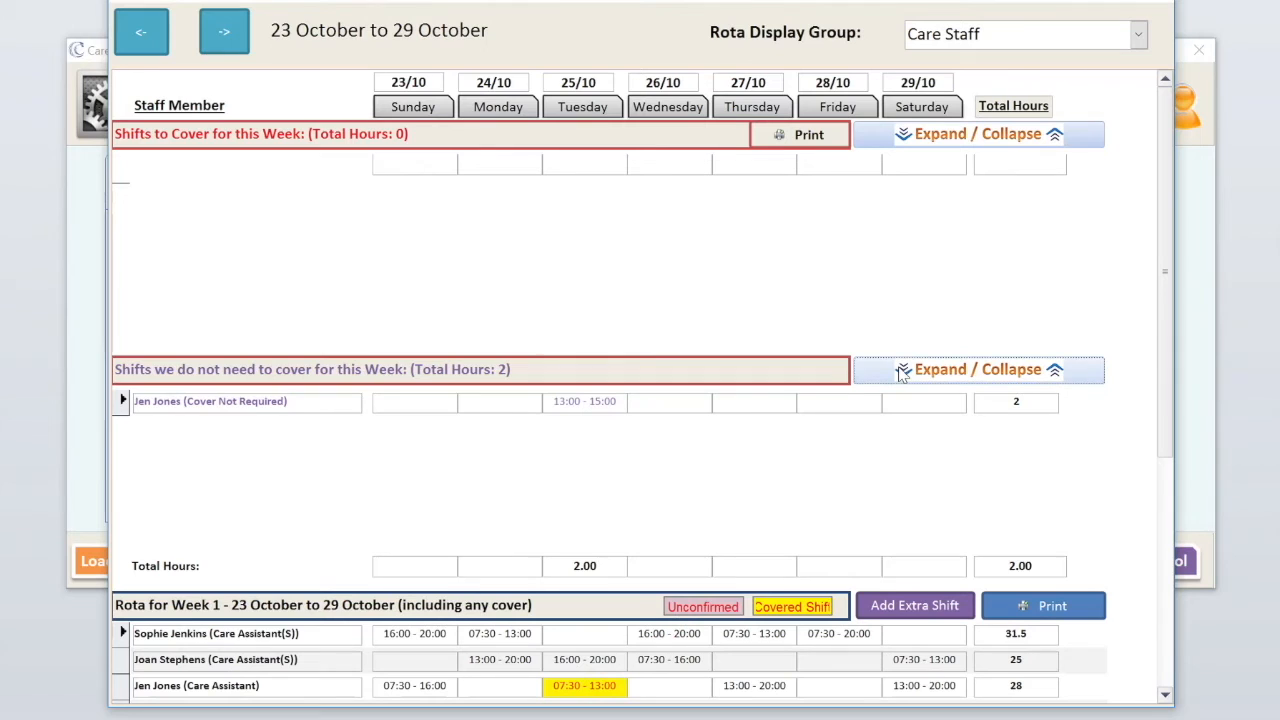
{"action": "left_click", "coordinate": [900, 134]}
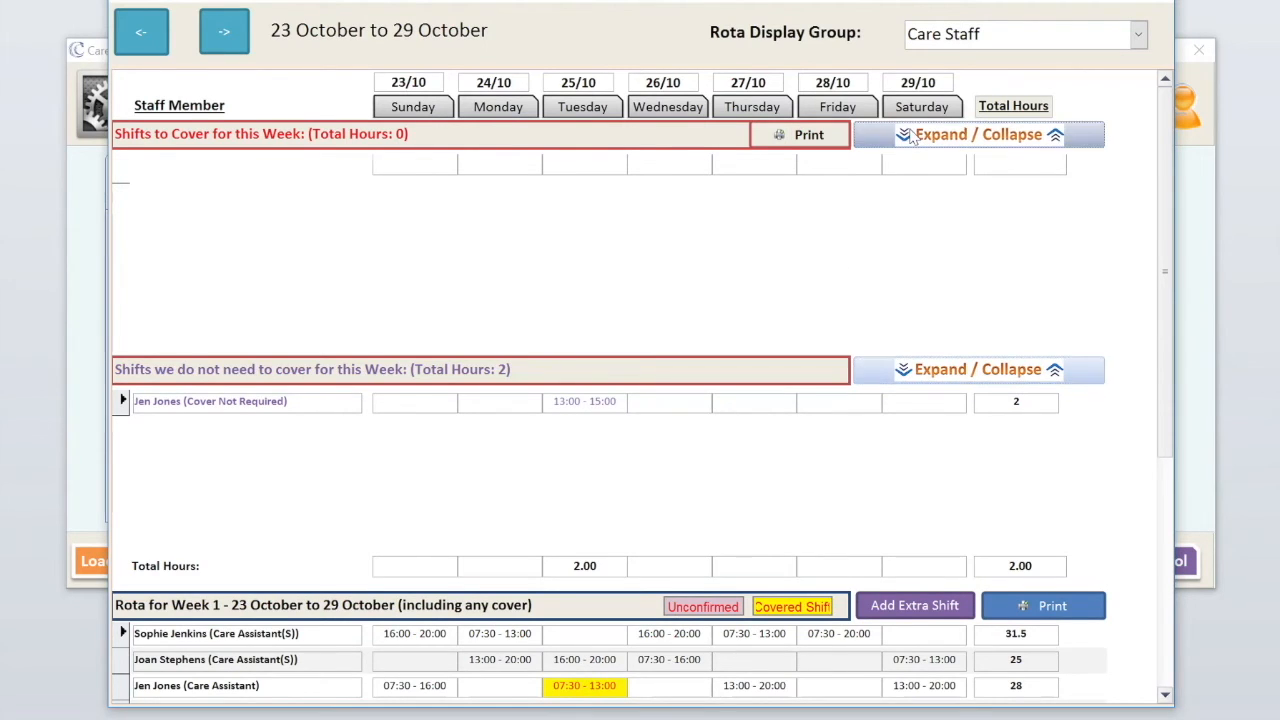